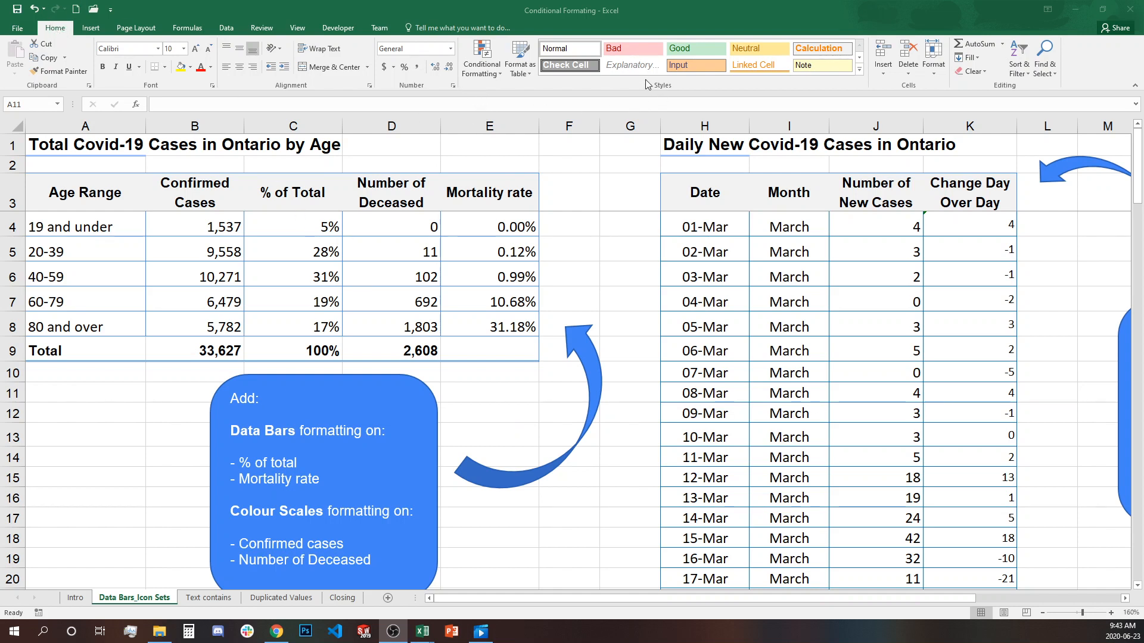
left_click(500, 73)
mouse_move(500, 93)
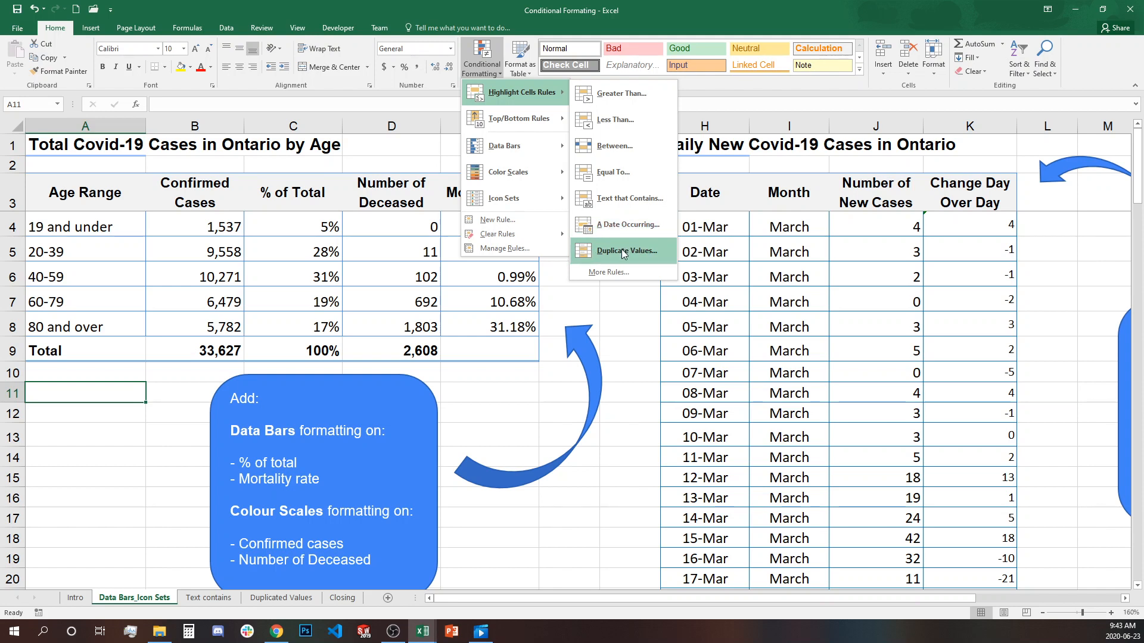
mouse_move(549, 114)
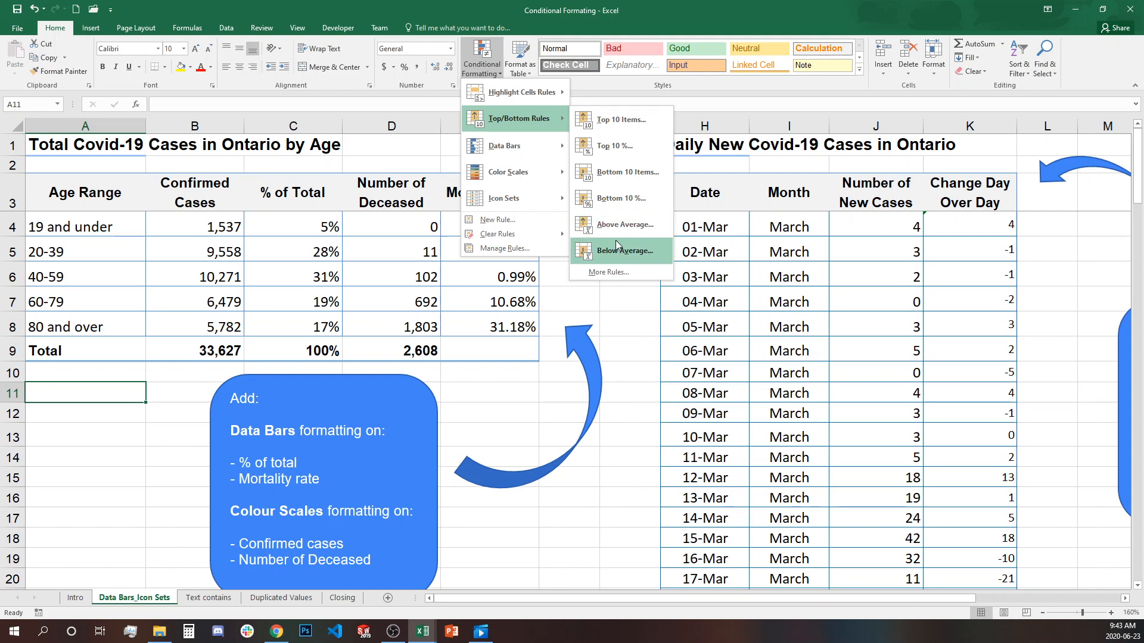
mouse_move(543, 141)
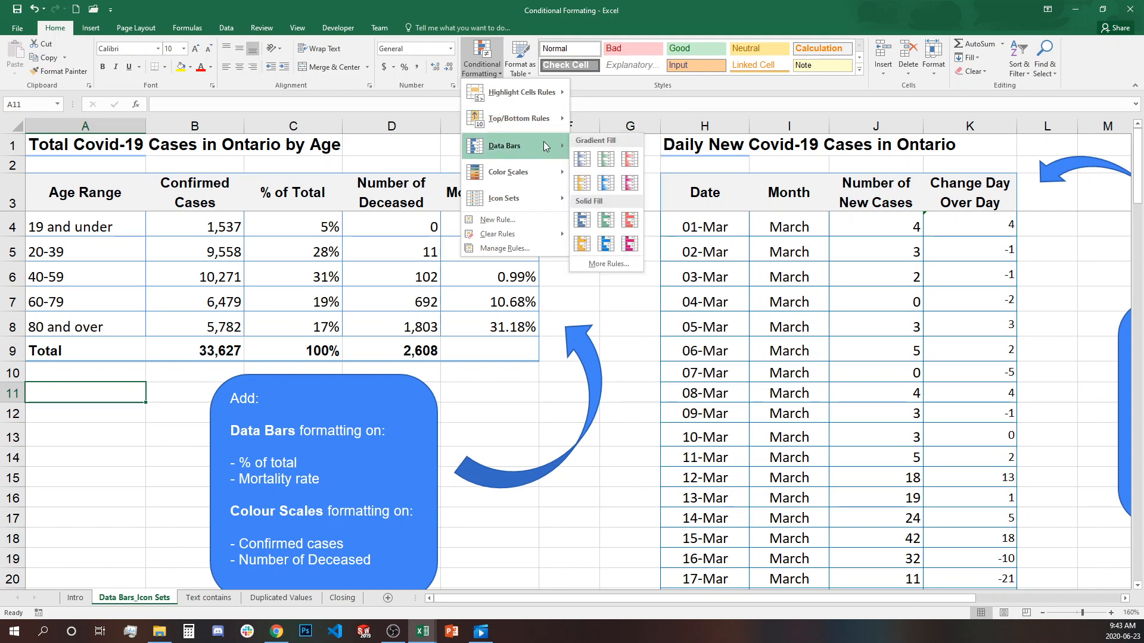
mouse_move(528, 172)
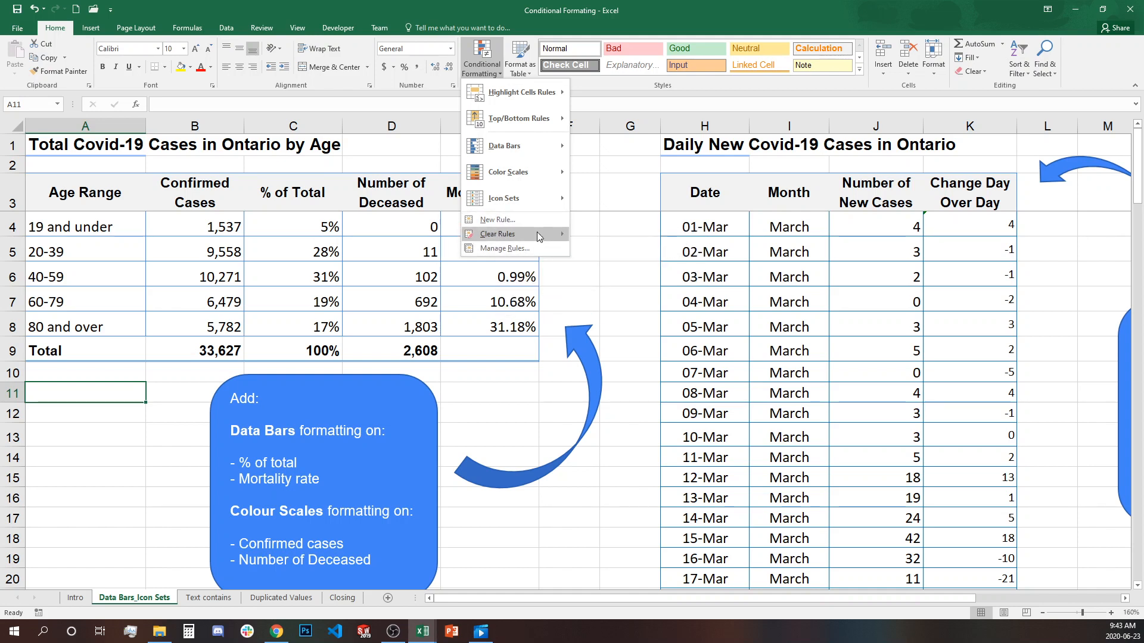
mouse_move(538, 235)
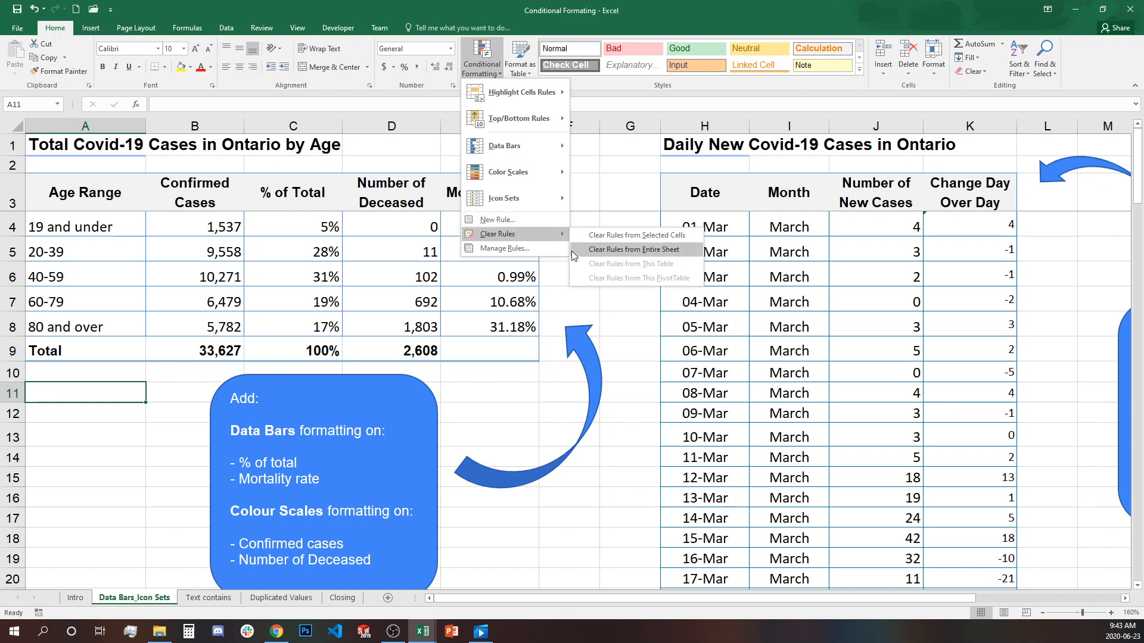
left_click(633, 321)
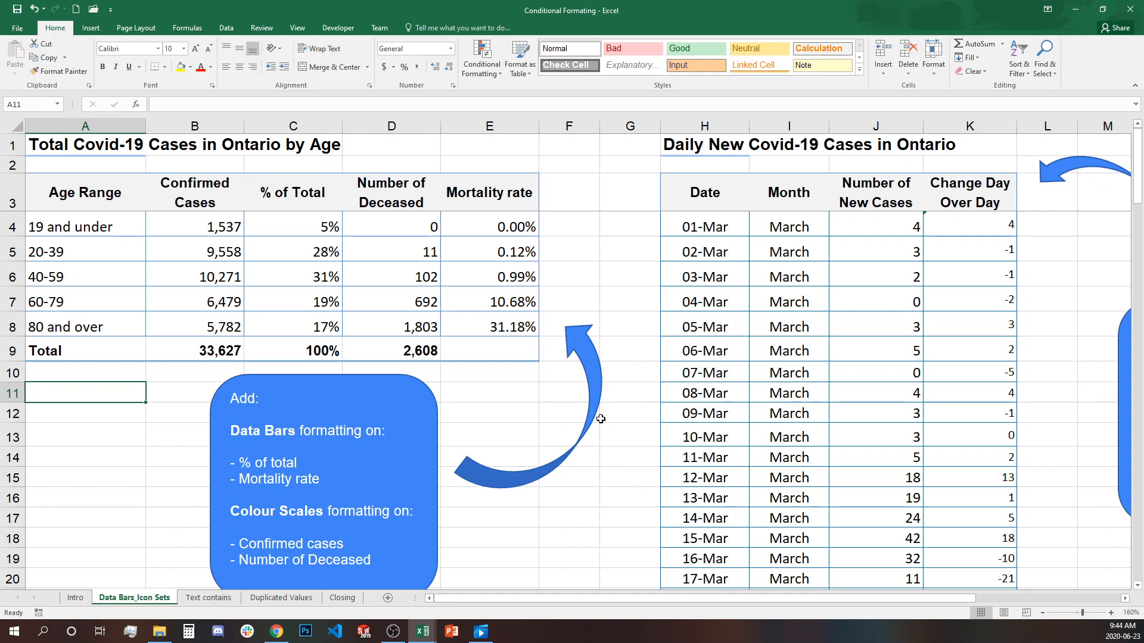
Apply blue solid-fill data bars to the % of Total values in C4:C8, leaving out the total row.
left_click(303, 224)
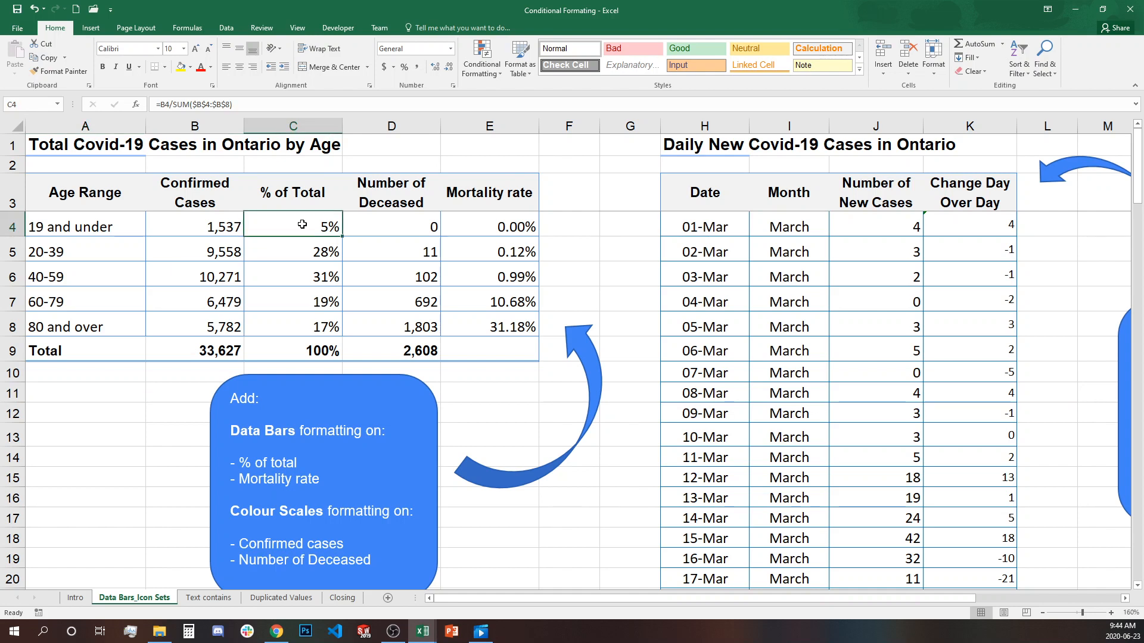
left_click_drag(303, 224, 317, 327)
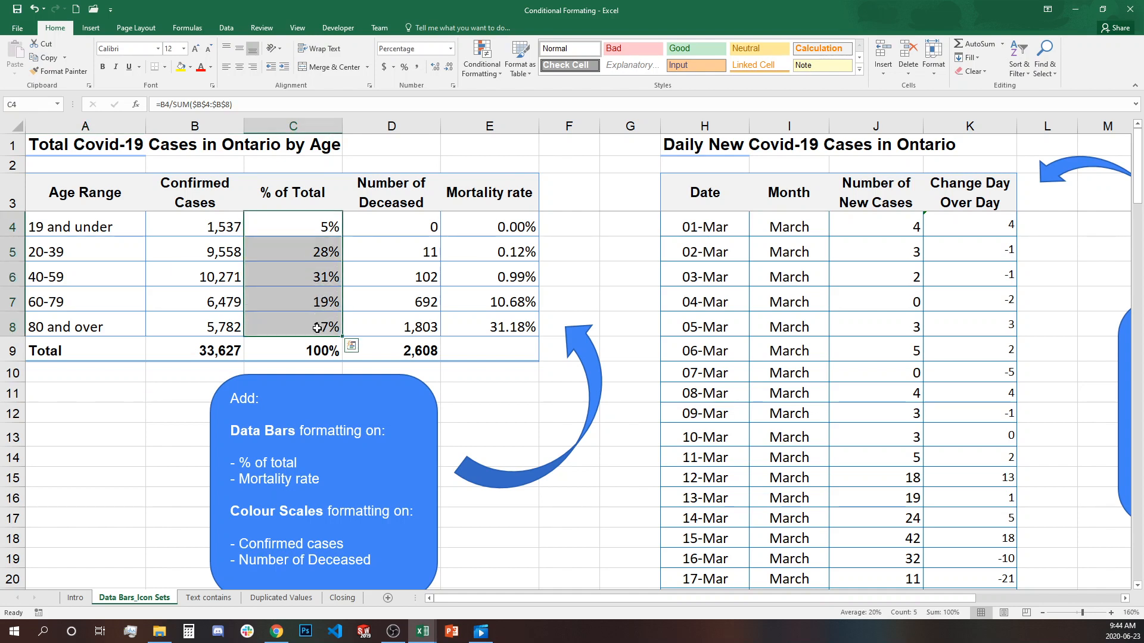
left_click(502, 71)
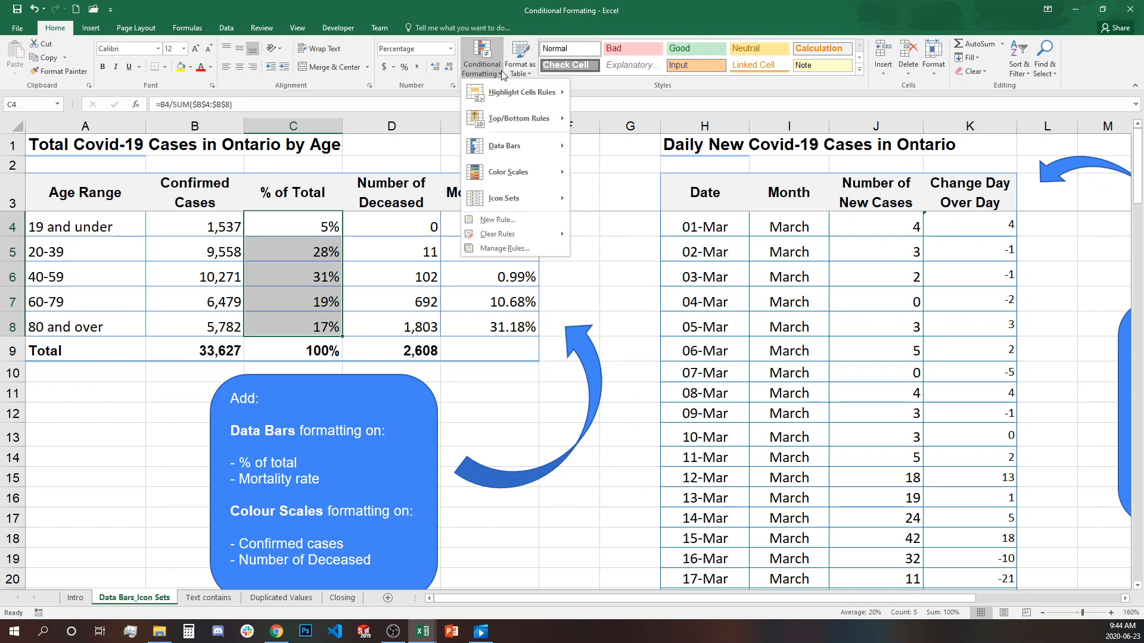
mouse_move(499, 147)
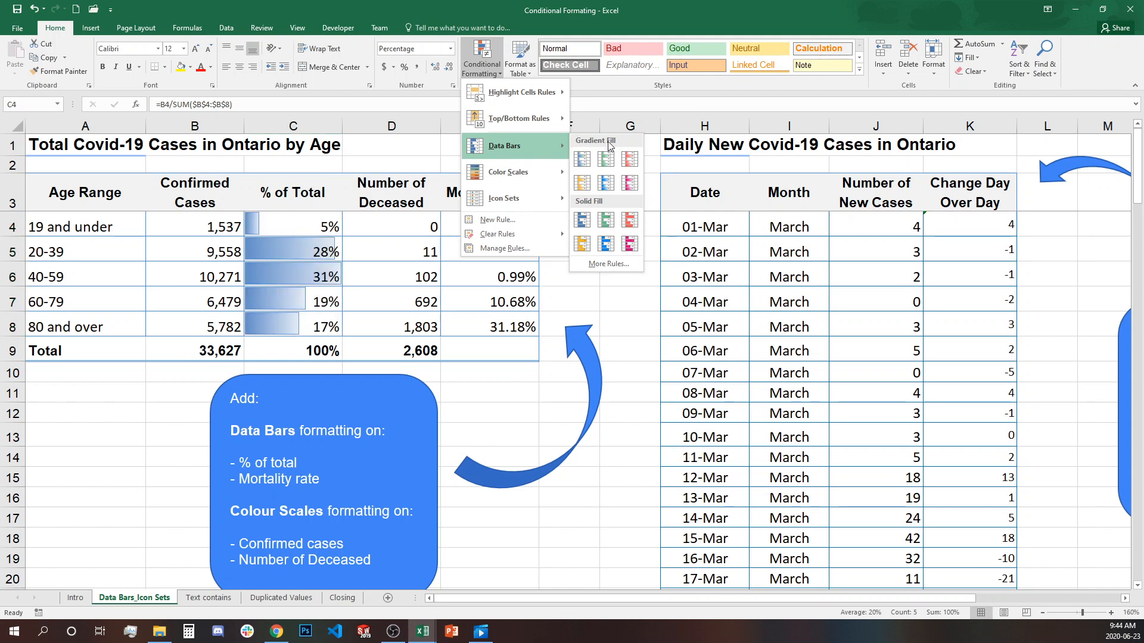
left_click(582, 221)
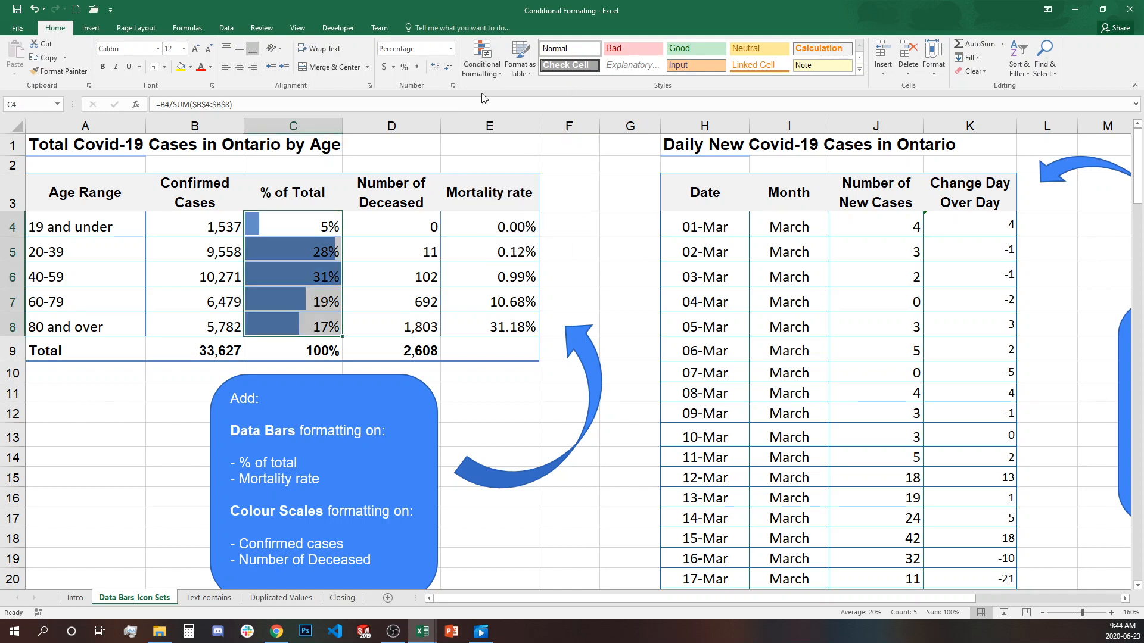
left_click(367, 285)
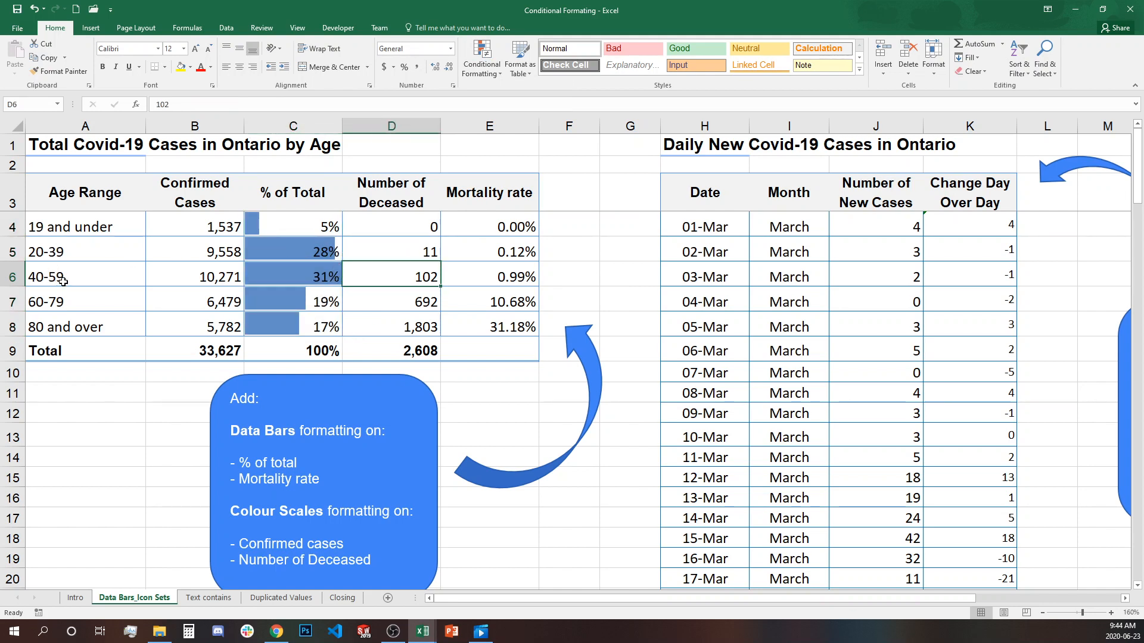
left_click_drag(279, 255, 295, 278)
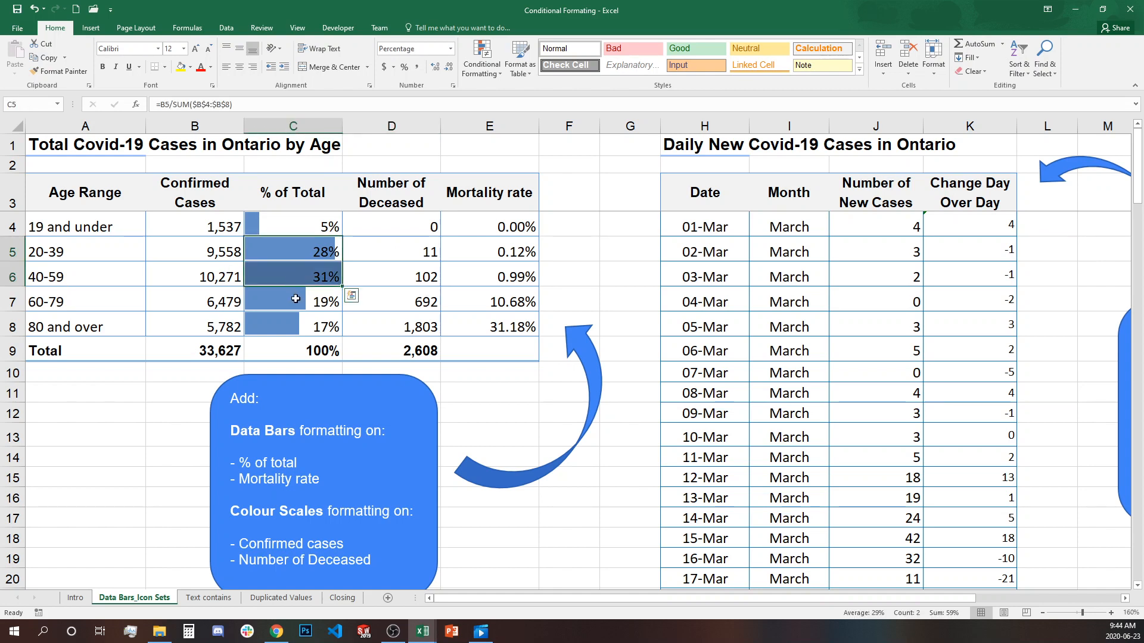
left_click(295, 299)
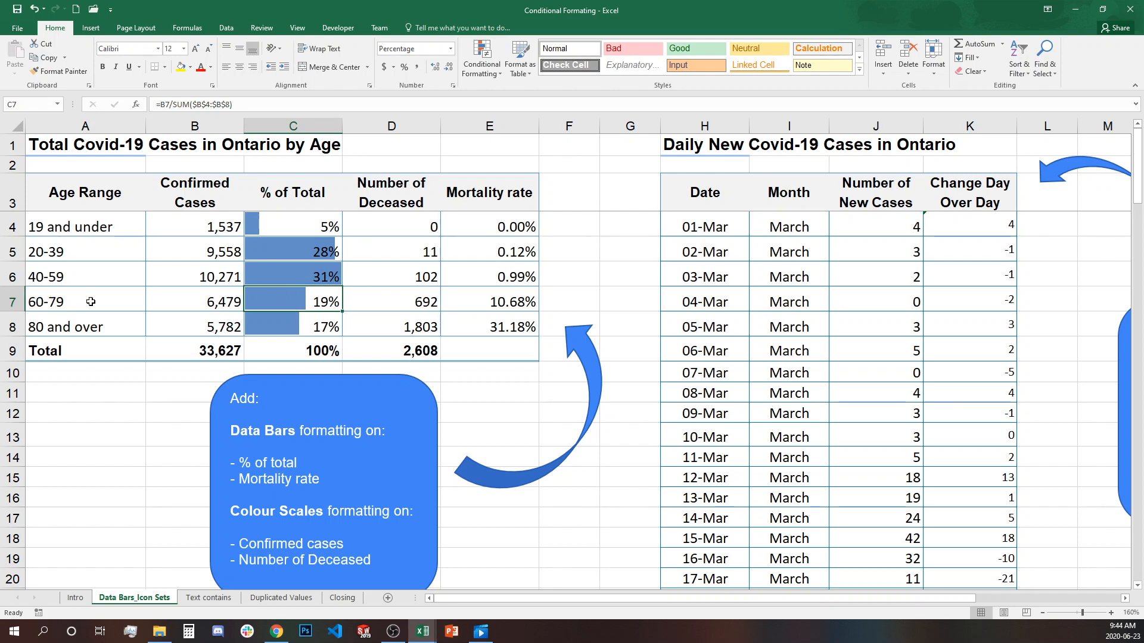
left_click(298, 323)
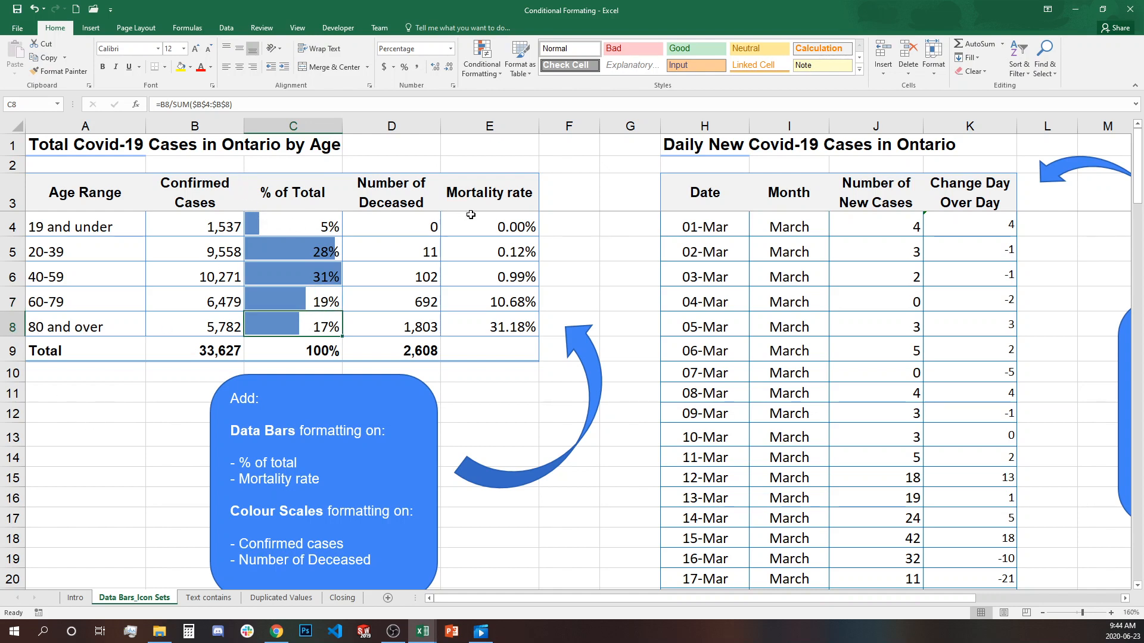
Apply red solid-fill data bars to the Mortality rate values in E4:E8.
left_click_drag(473, 224, 478, 321)
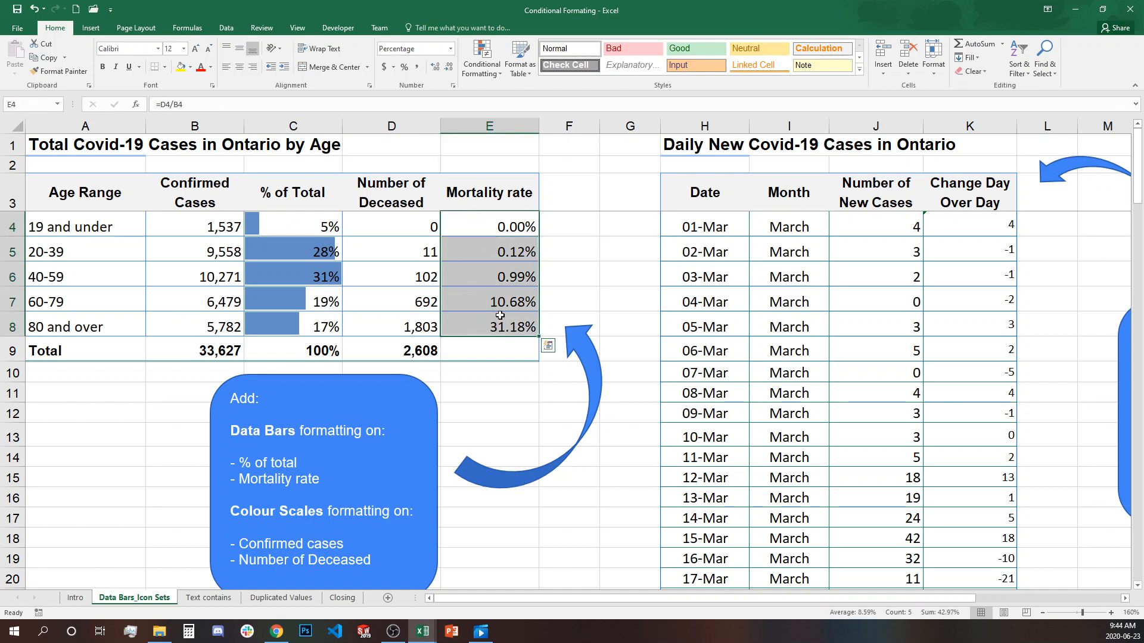
left_click(498, 72)
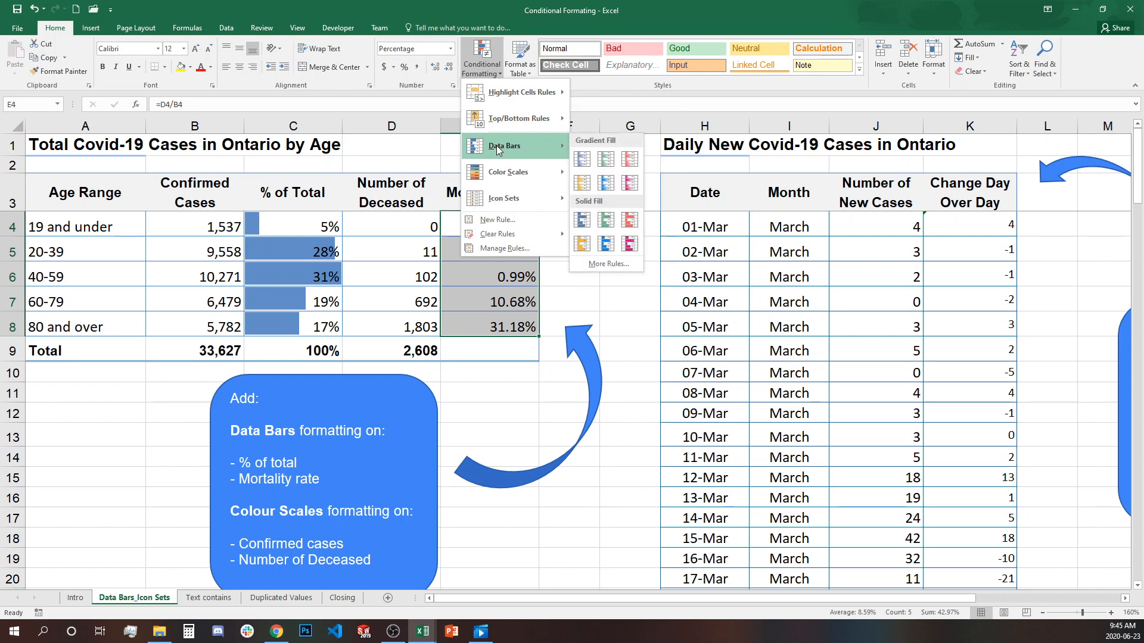
left_click(631, 221)
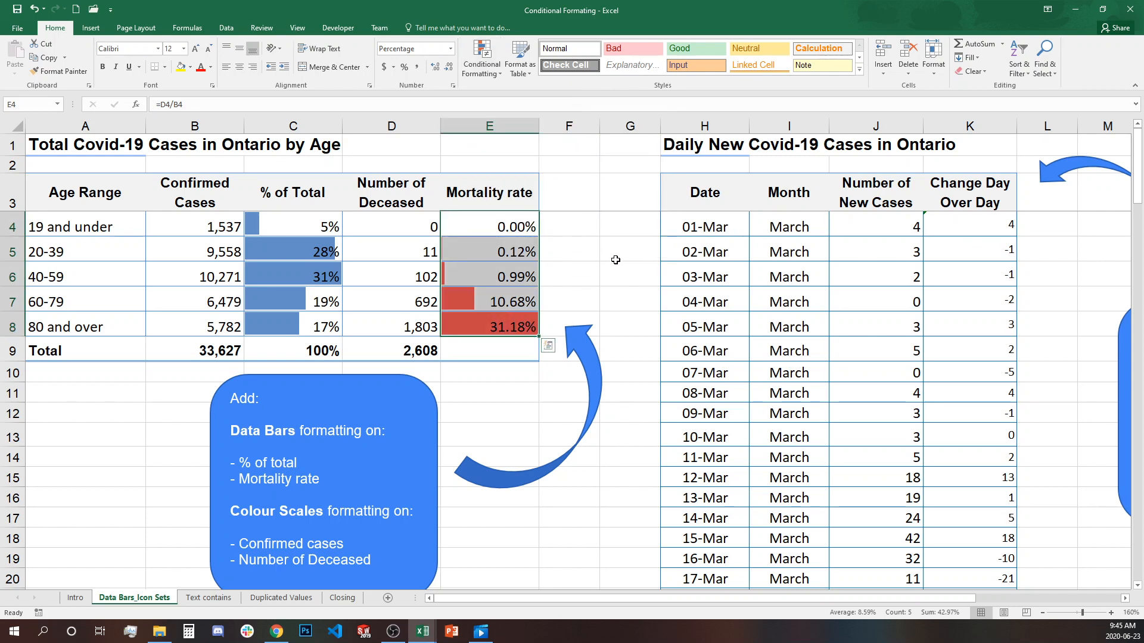
left_click(615, 258)
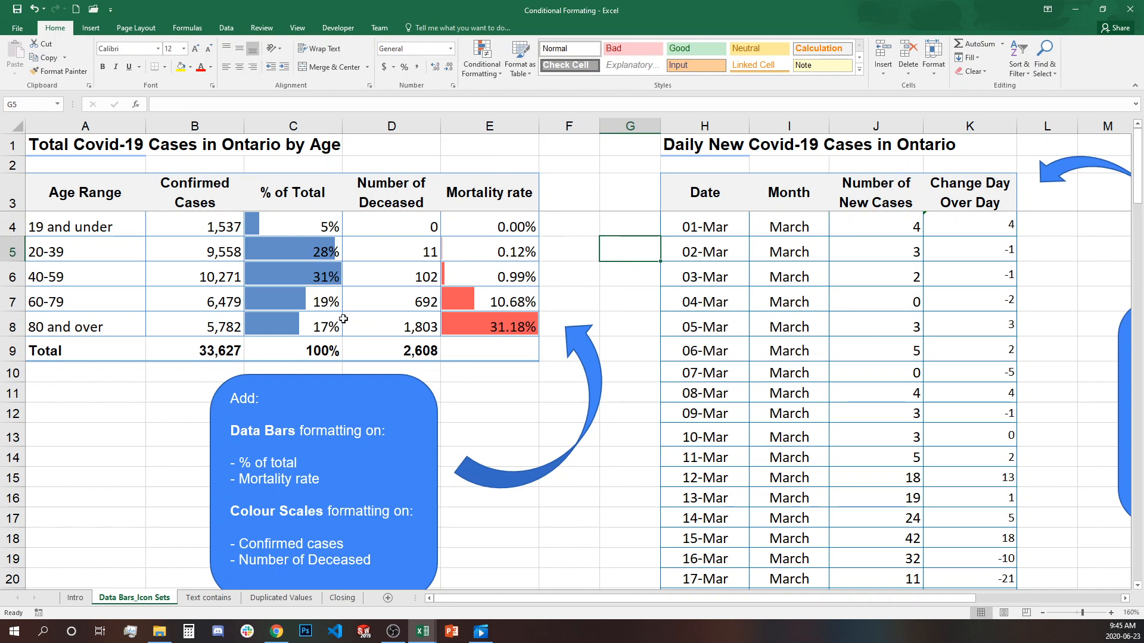
Compare the % of Total and Mortality rate data bars for the 20-39, 40-59 and 80 and over age ranges.
left_click_drag(302, 243, 298, 275)
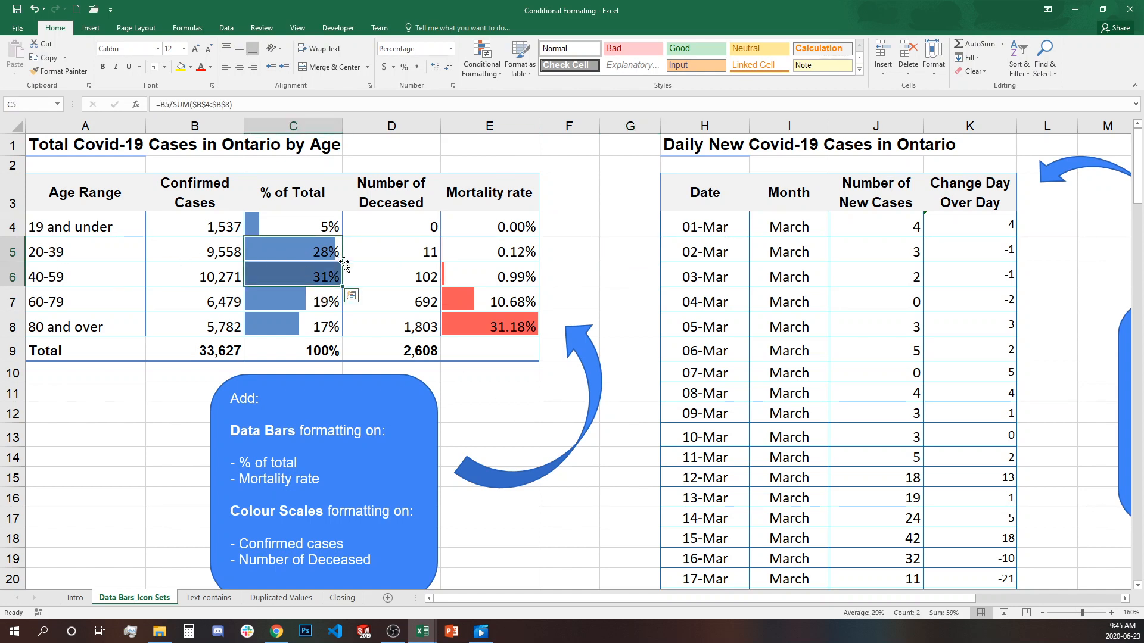
left_click_drag(522, 252, 523, 277)
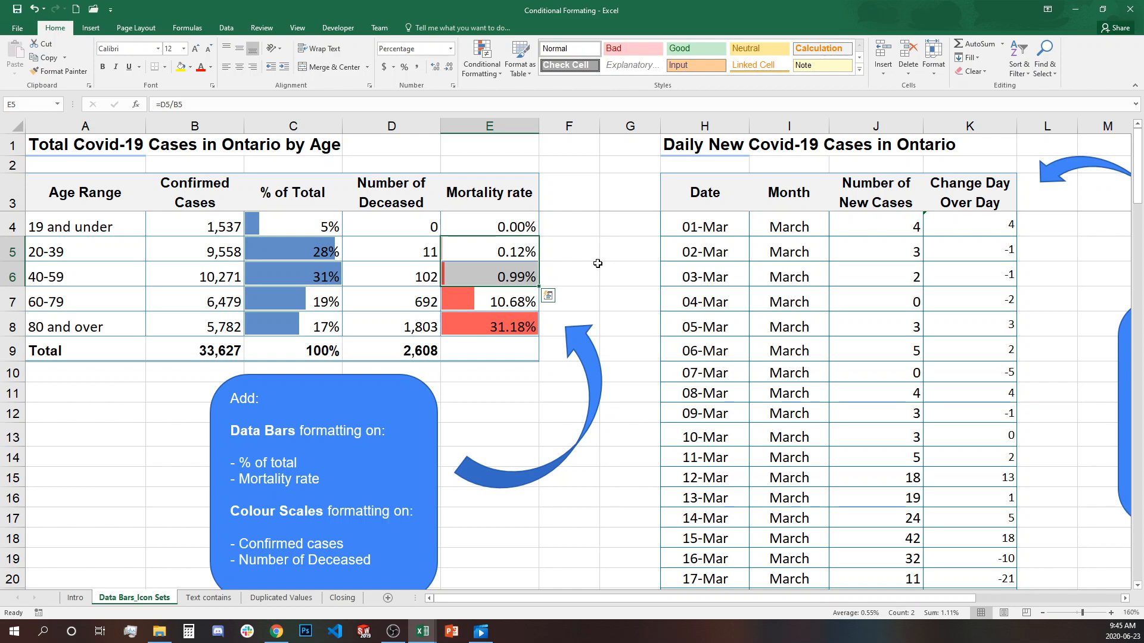
left_click(597, 263)
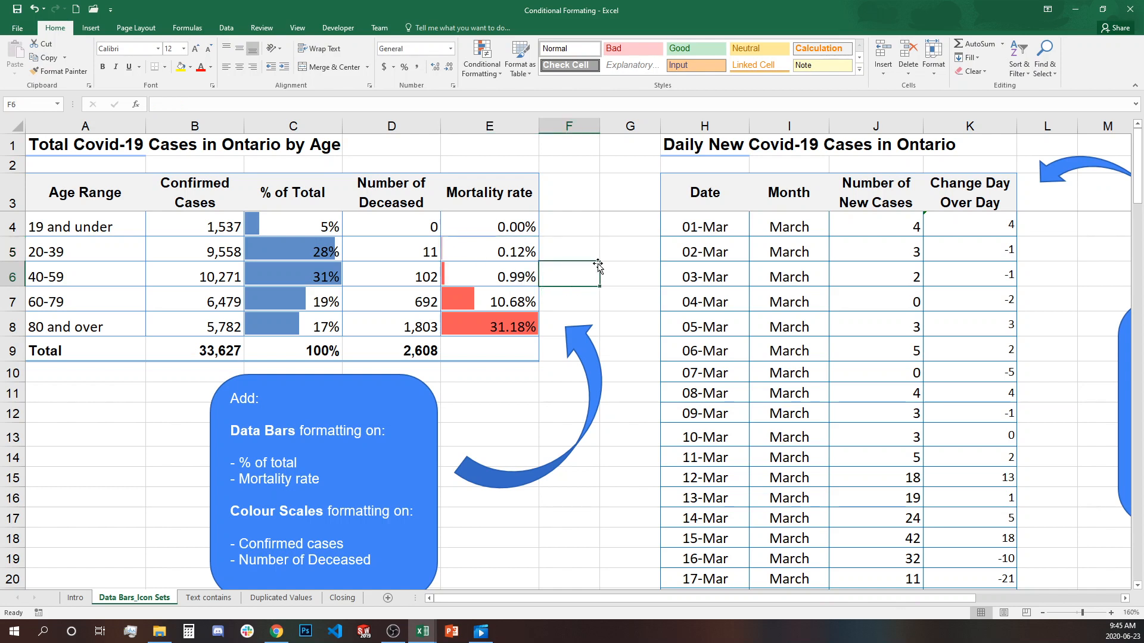
left_click(263, 327)
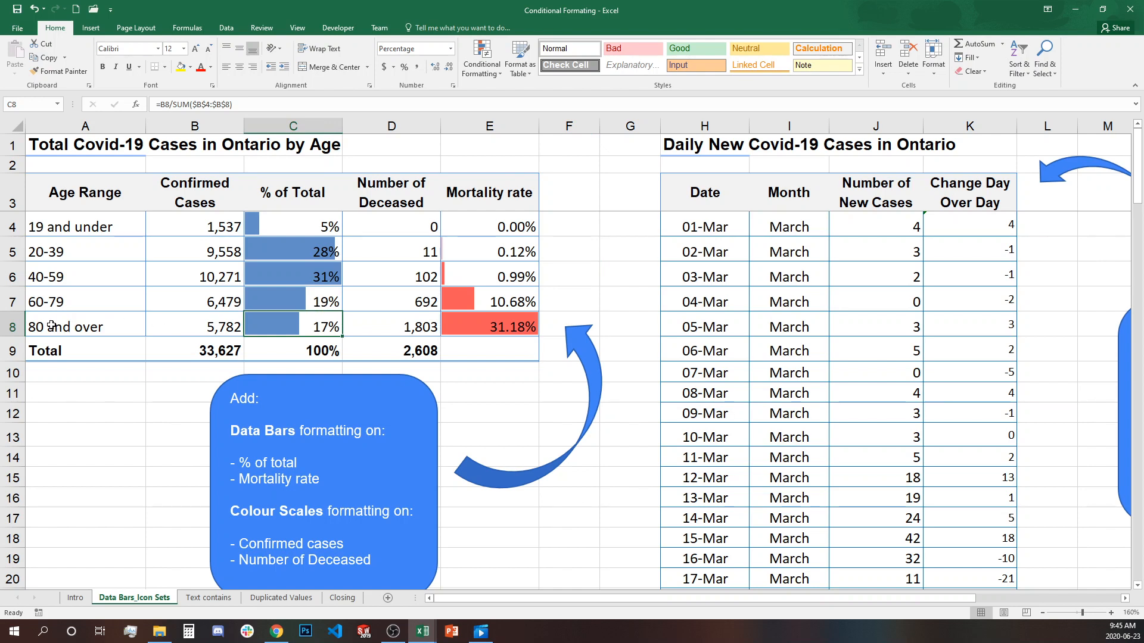
left_click(515, 323)
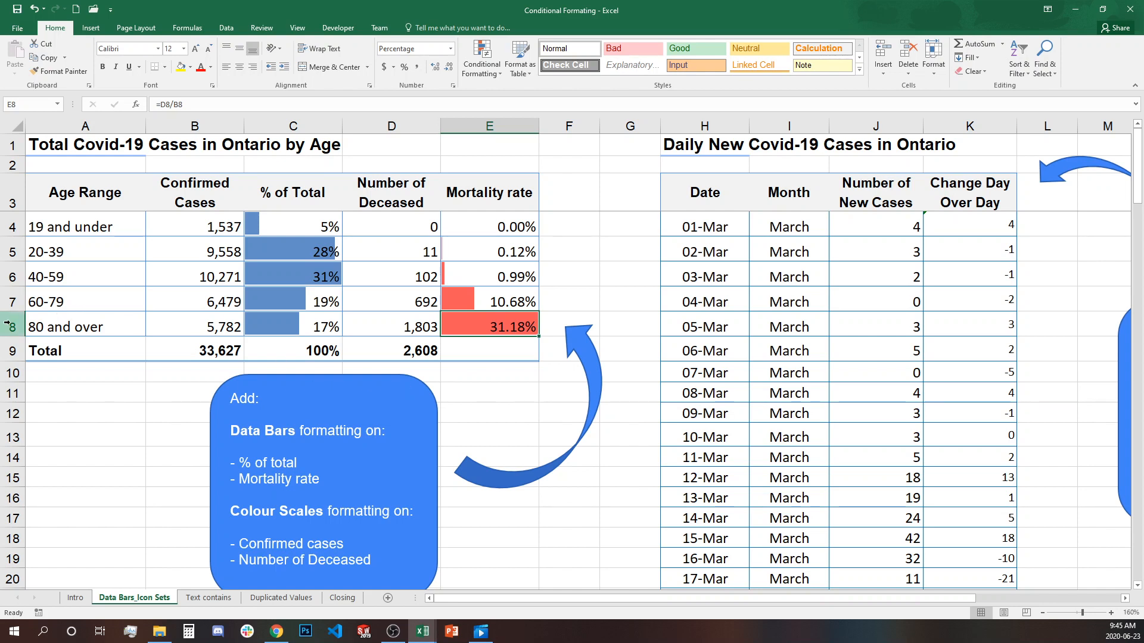
left_click_drag(52, 329, 489, 328)
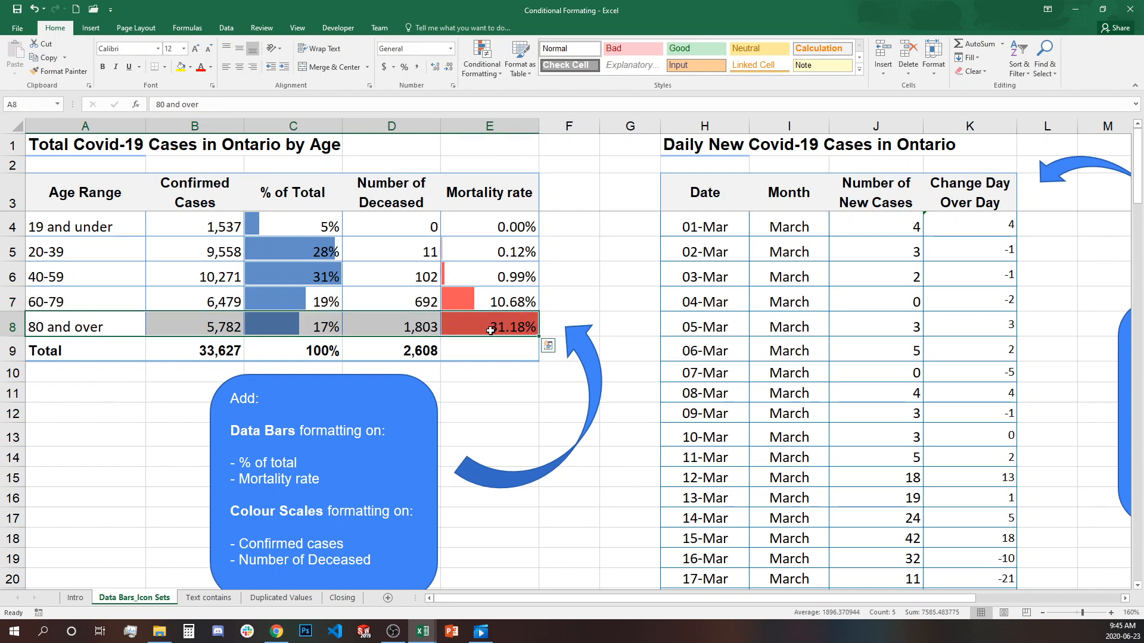
left_click(526, 433)
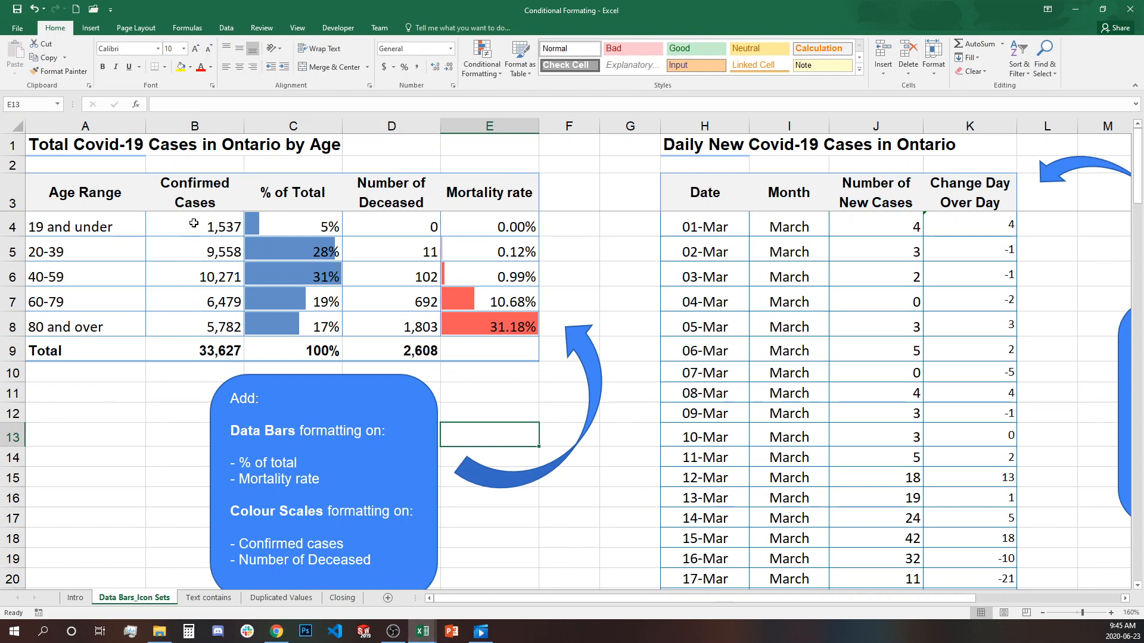
Apply the red-white color scale to the Confirmed Cases values in B4:B8, with red for the highest values.
left_click_drag(194, 224, 184, 320)
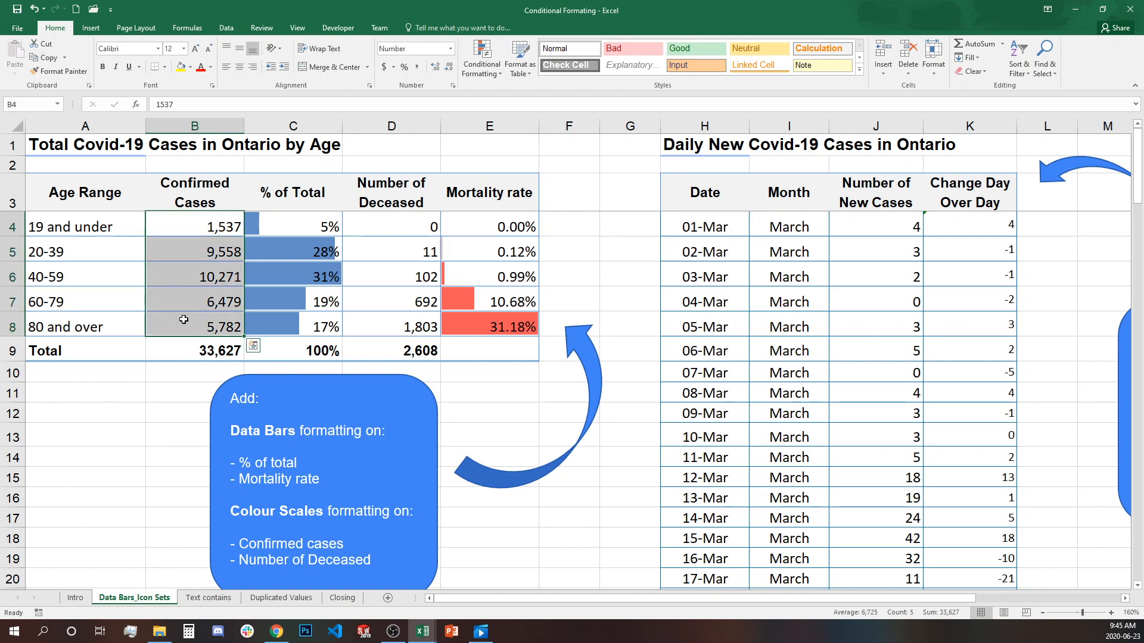
left_click(500, 72)
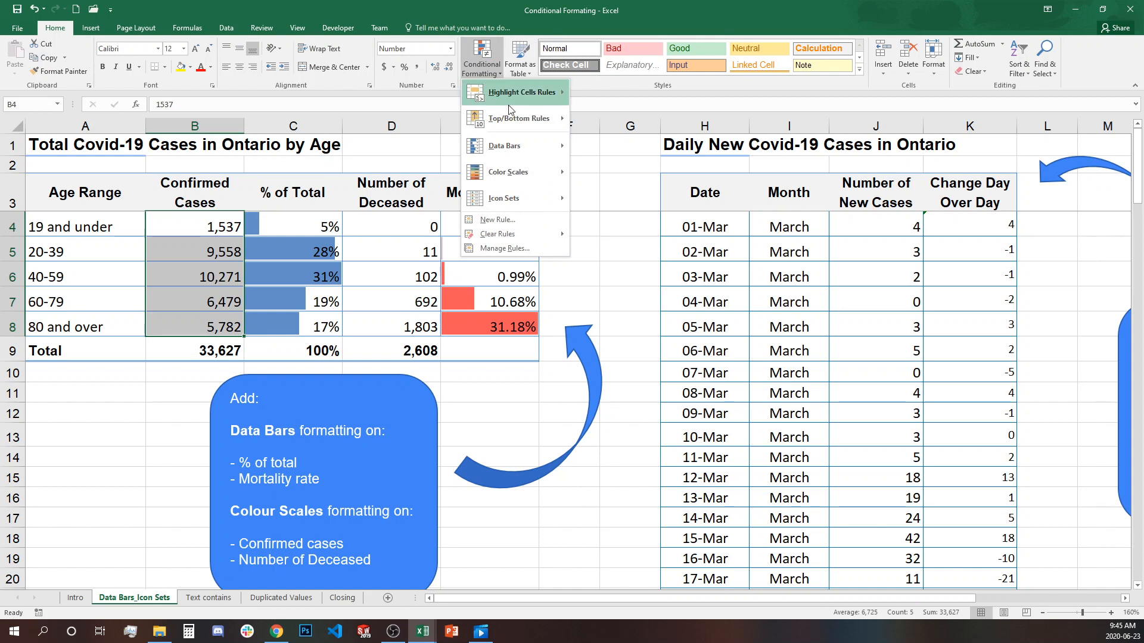
mouse_move(522, 172)
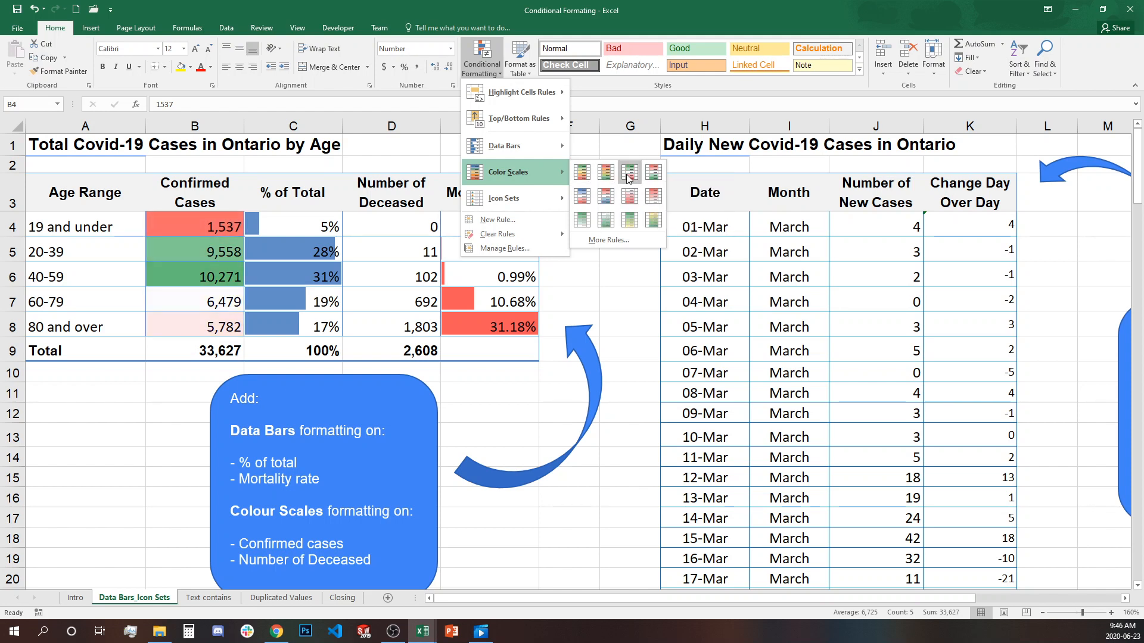
left_click(654, 197)
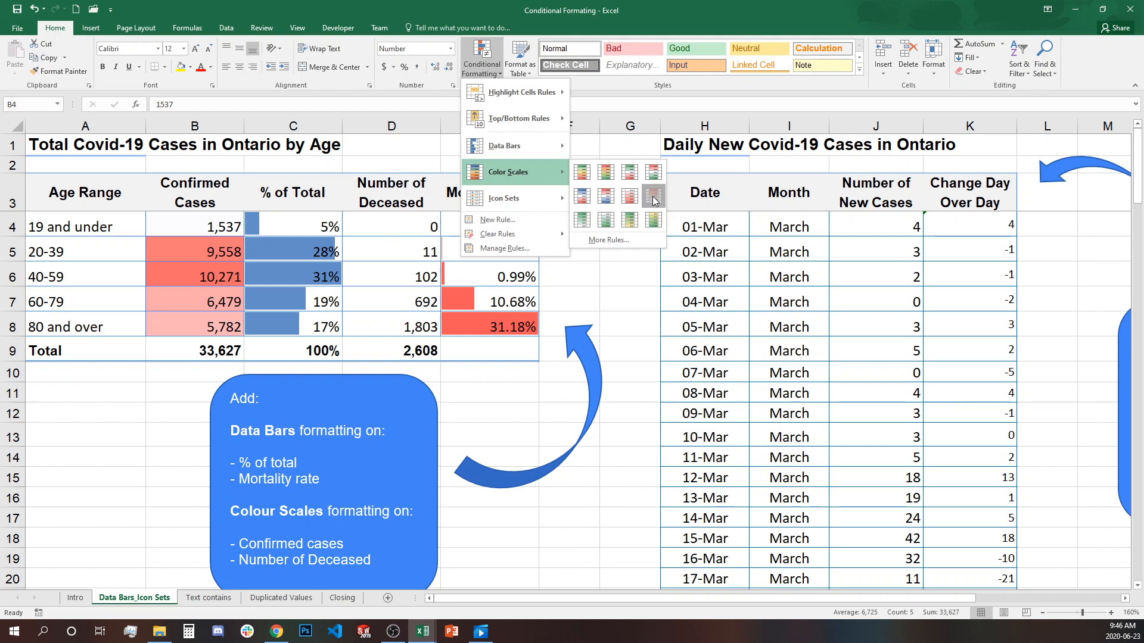
left_click(653, 198)
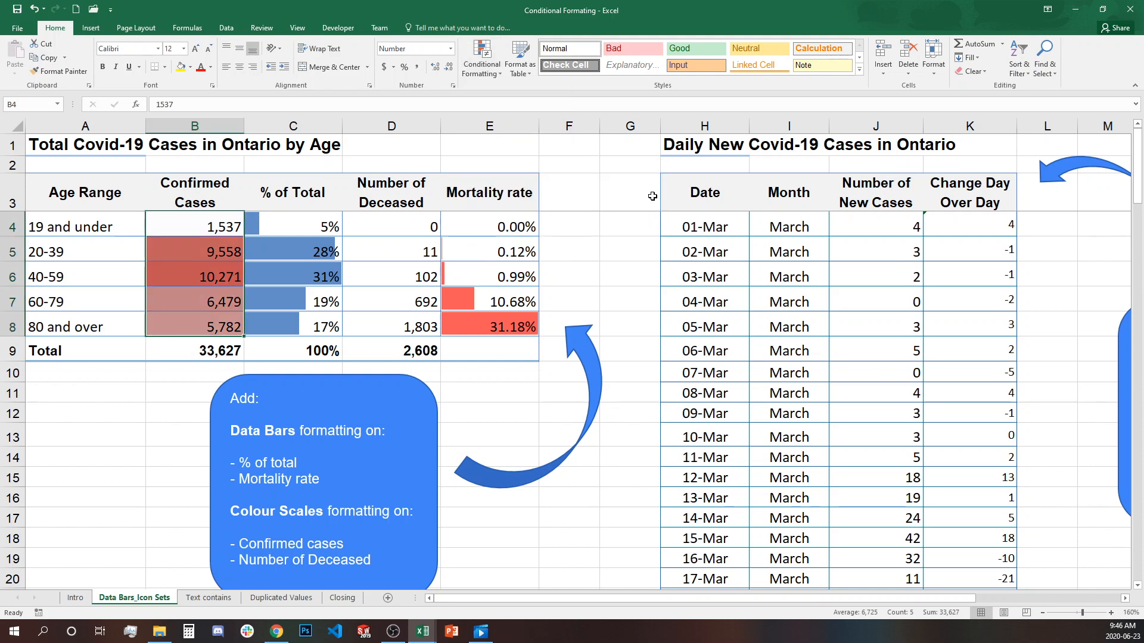
left_click(393, 329)
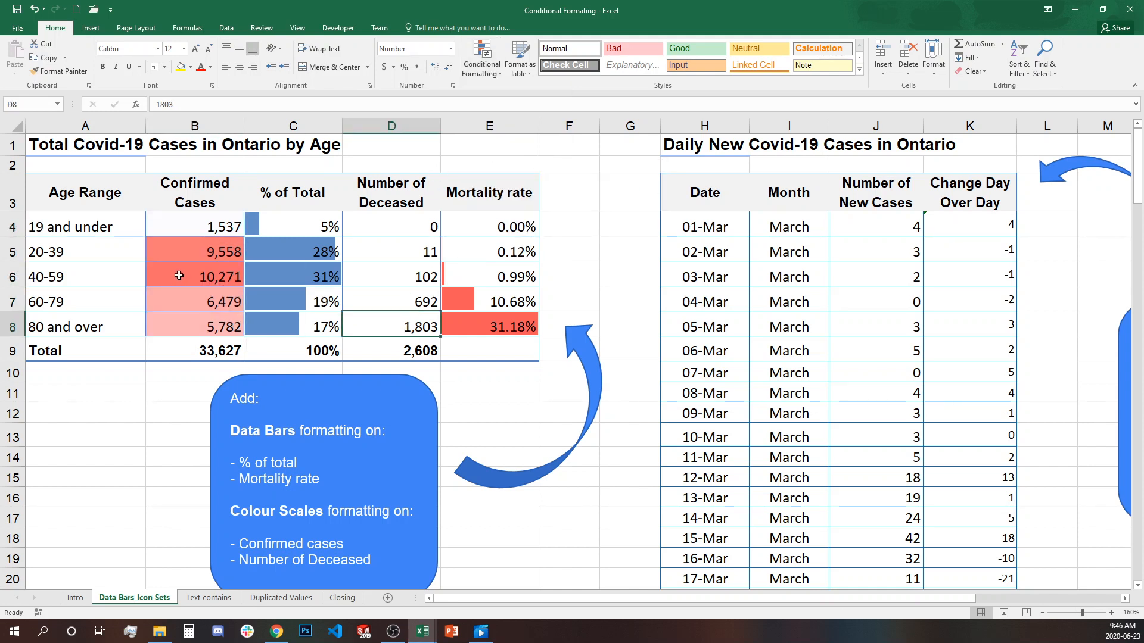
left_click(189, 250)
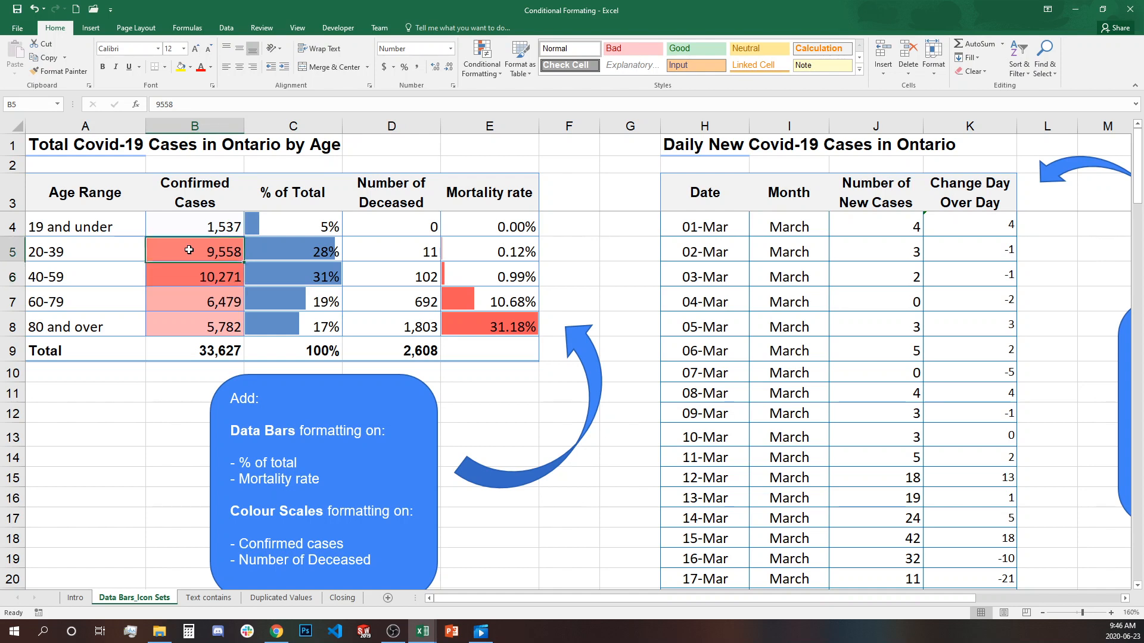
left_click(188, 302)
left_click(182, 326)
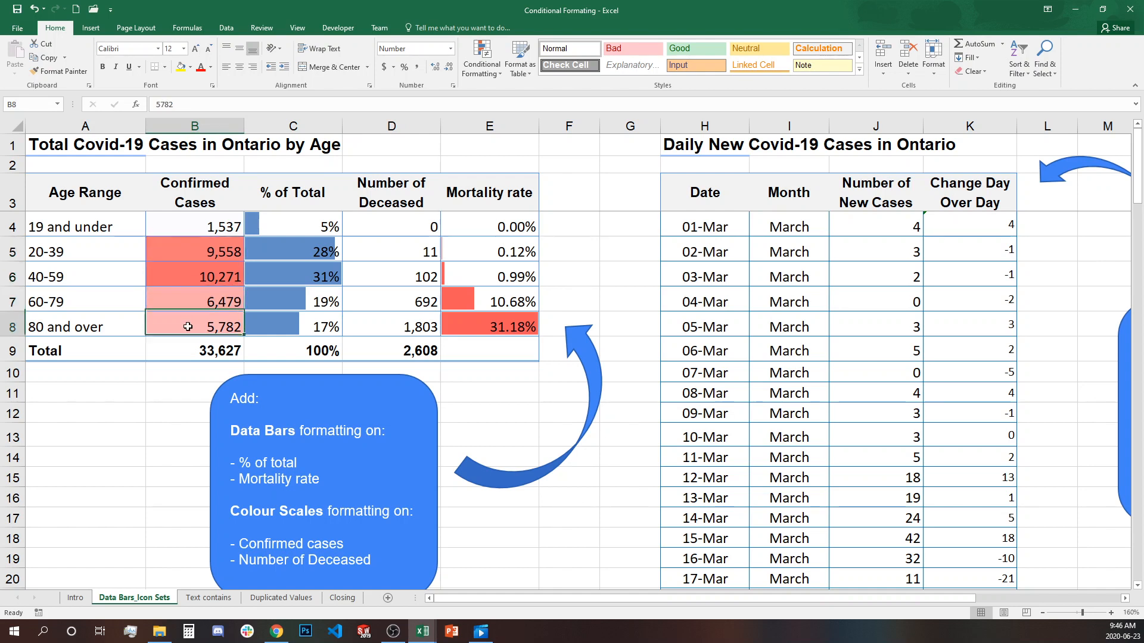
left_click(170, 226)
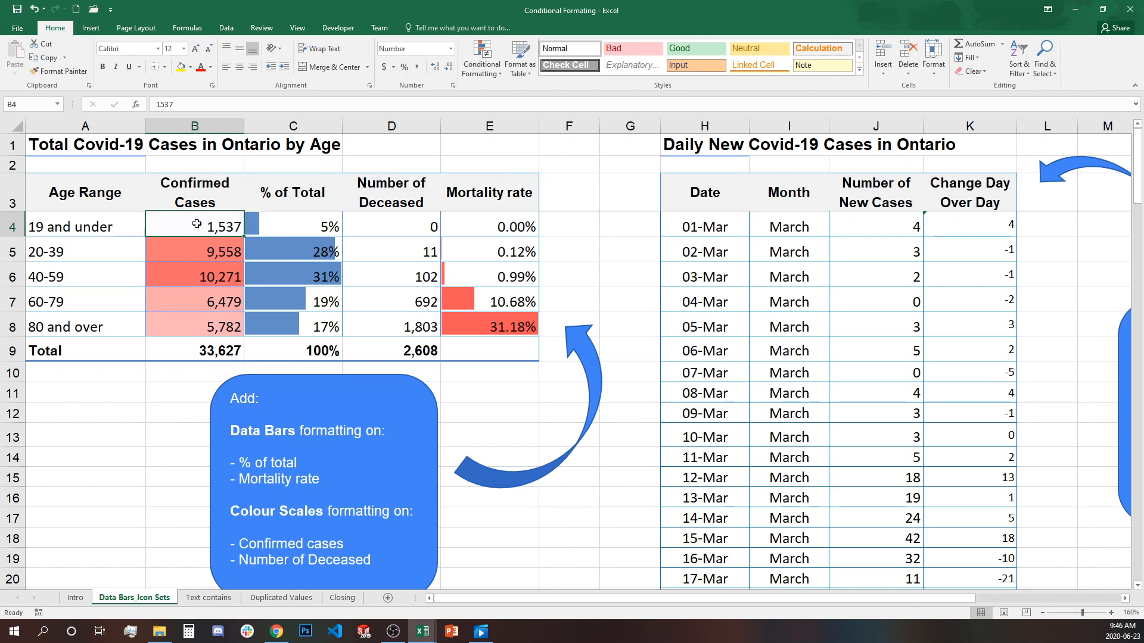
Apply the green-white color scale to the Number of Deceased values in D4:D8, with green for the highest values.
left_click_drag(197, 224, 193, 329)
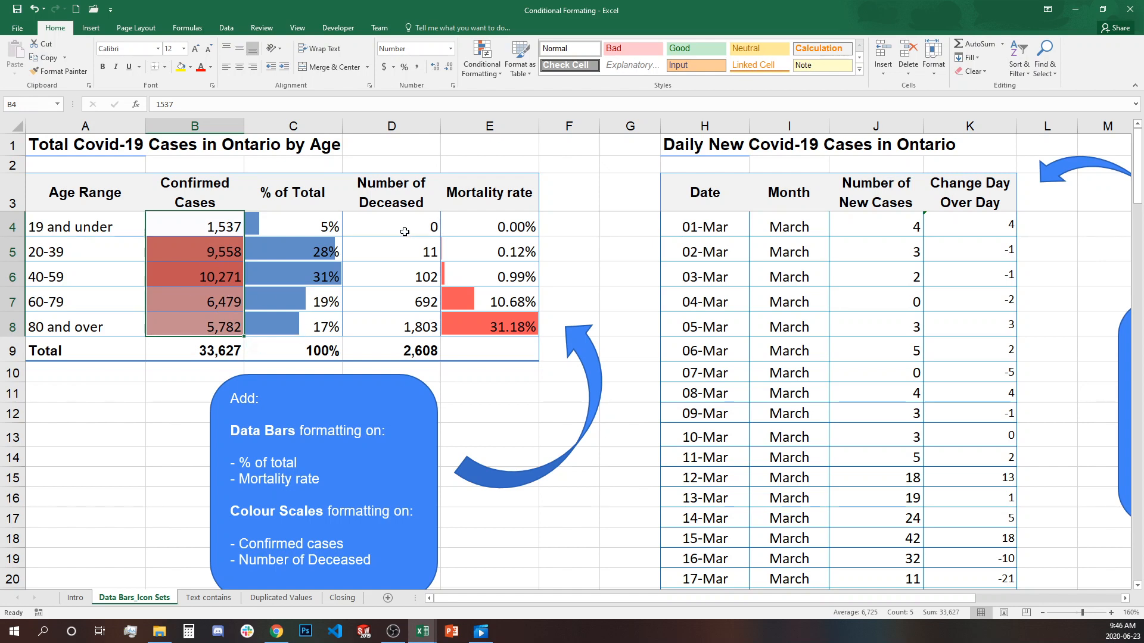
left_click_drag(405, 231, 393, 326)
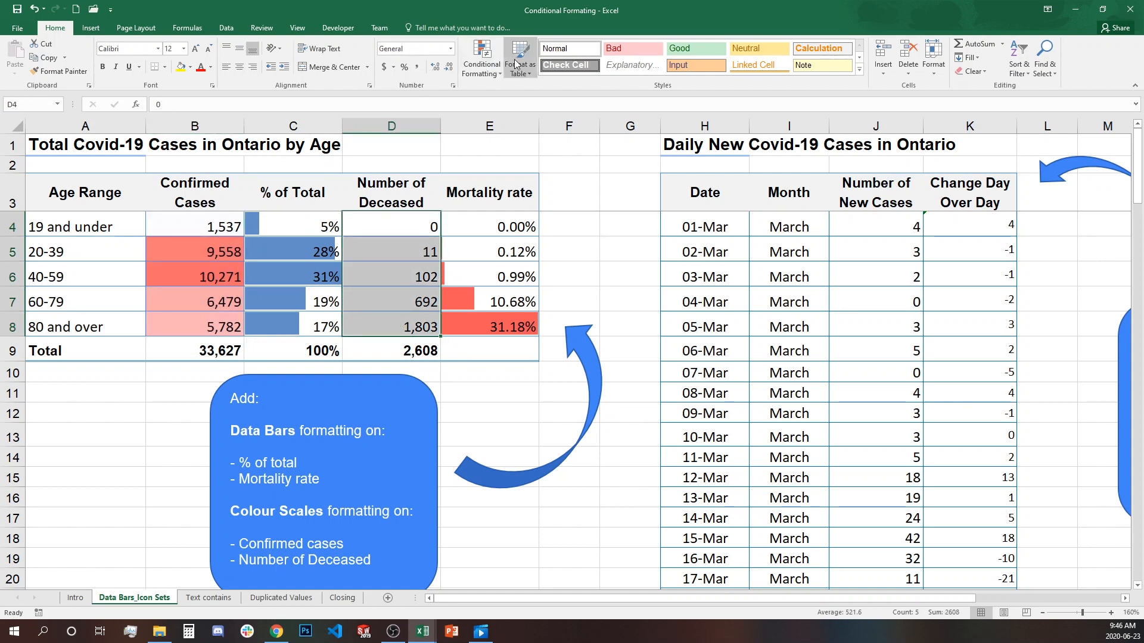
left_click(496, 65)
mouse_move(501, 175)
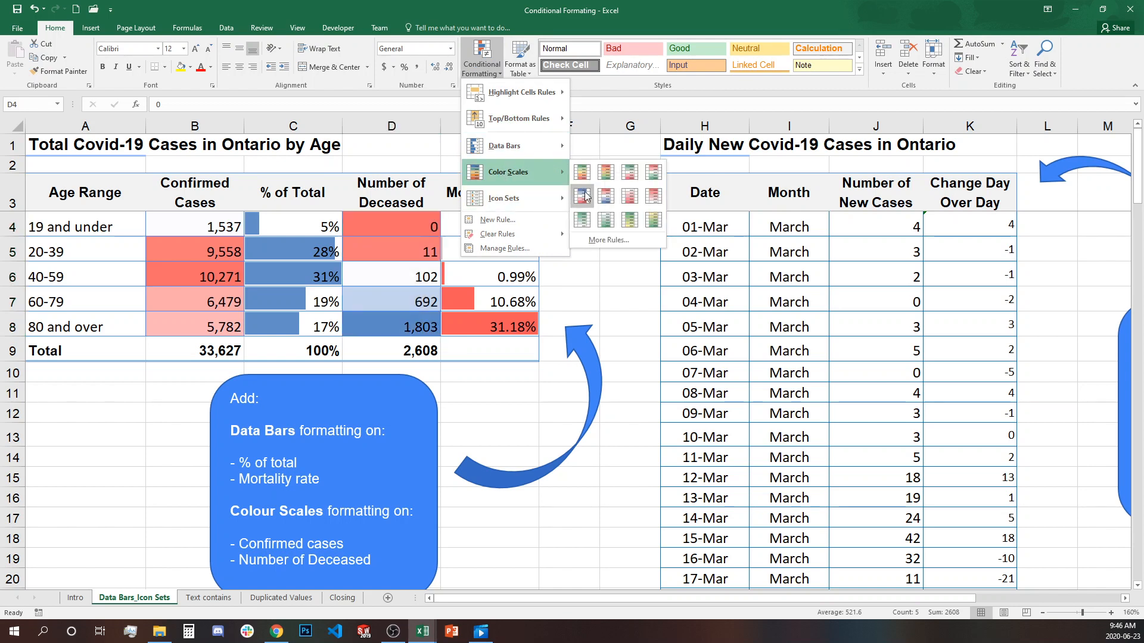
left_click(580, 224)
left_click(494, 414)
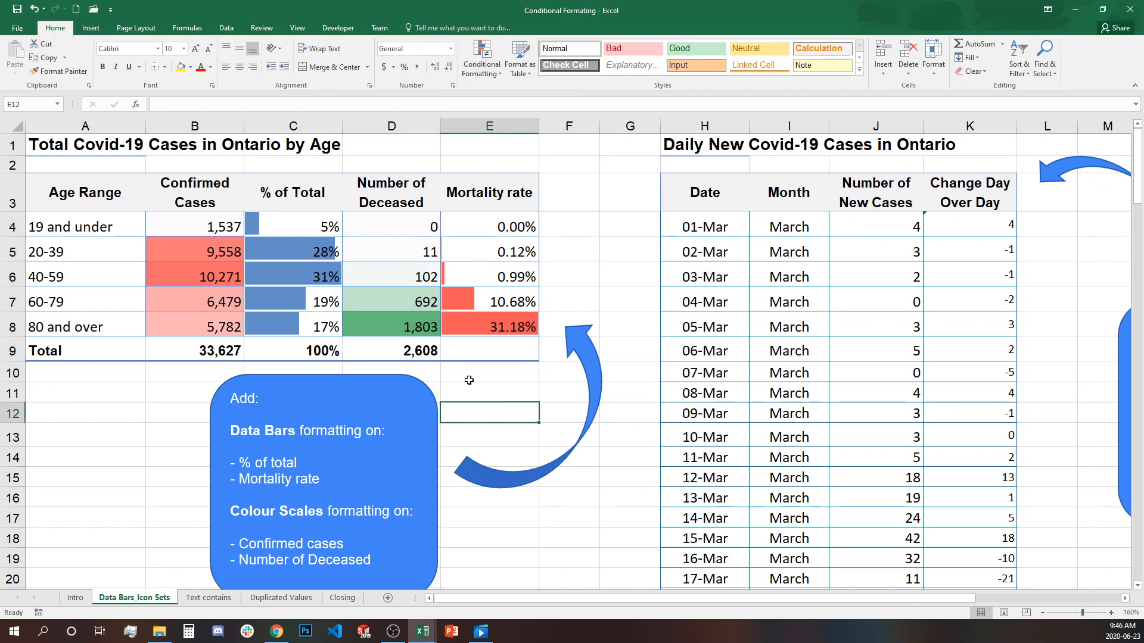
left_click(465, 330)
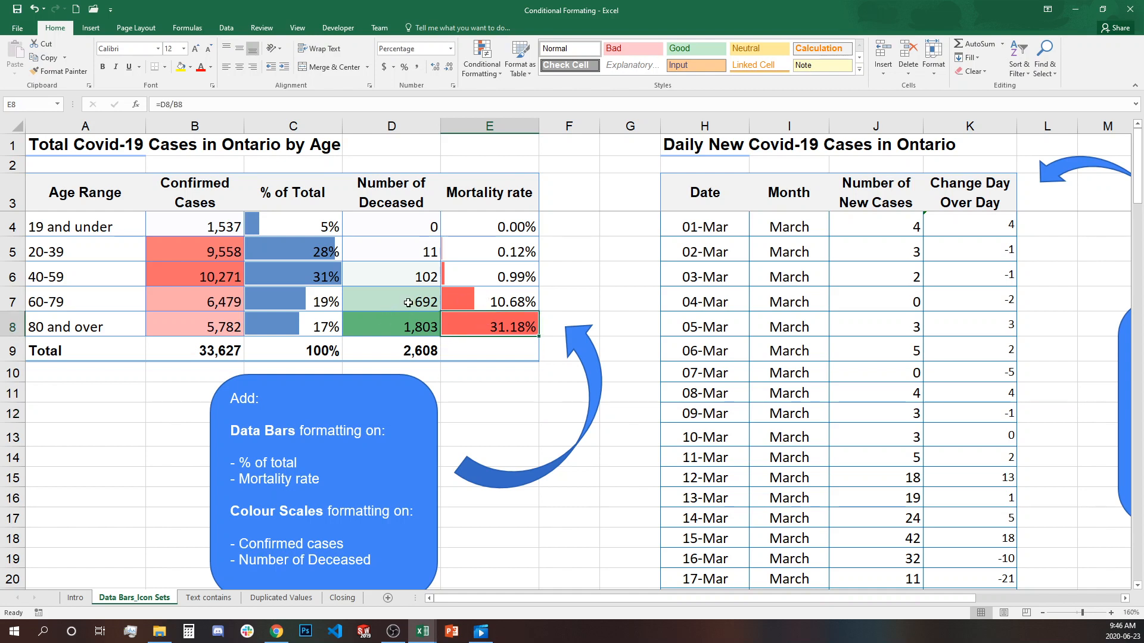
left_click(411, 327)
left_click(465, 325)
left_click(477, 391)
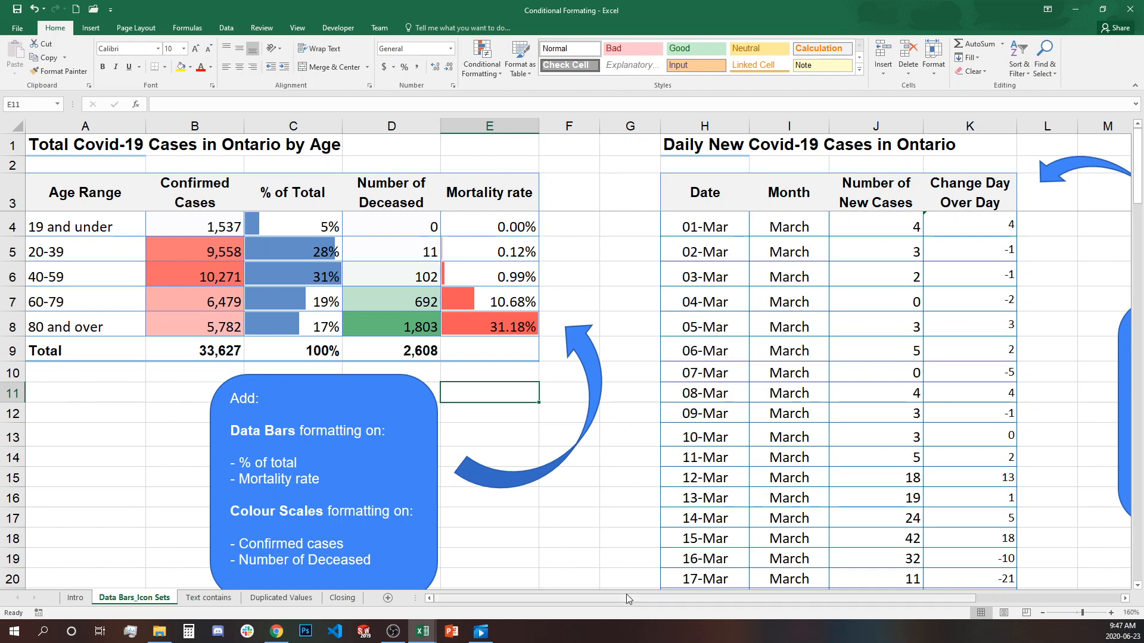
Apply light blue gradient-fill data bars to all Number of New Cases values in J4:J110 of the daily cases table.
left_click_drag(631, 603, 775, 642)
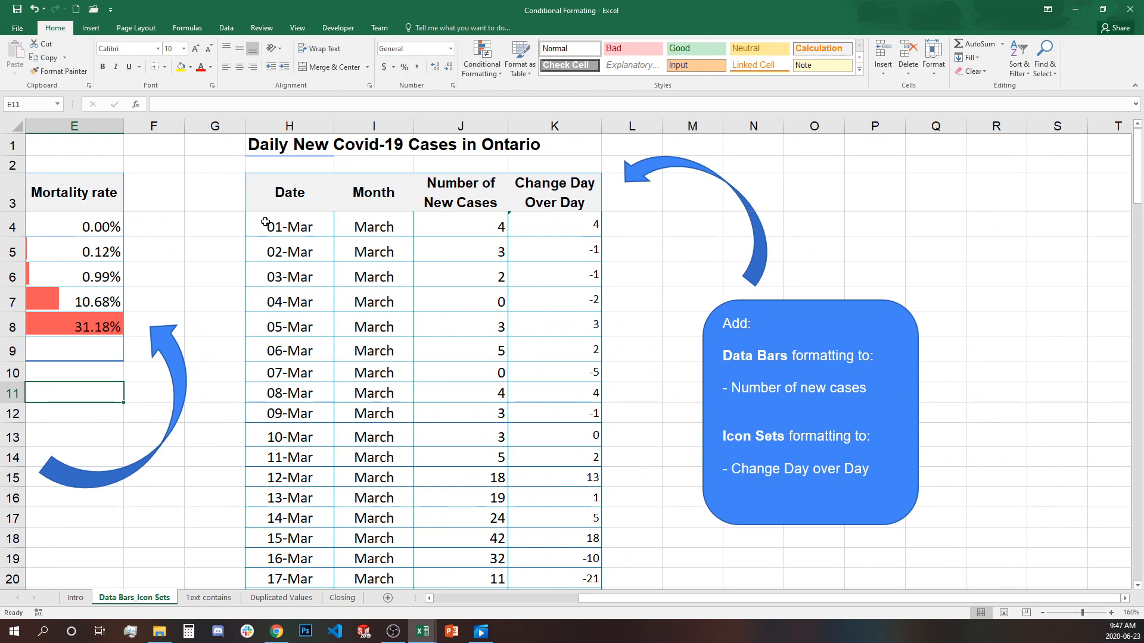
scroll(544, 331, "down", 20)
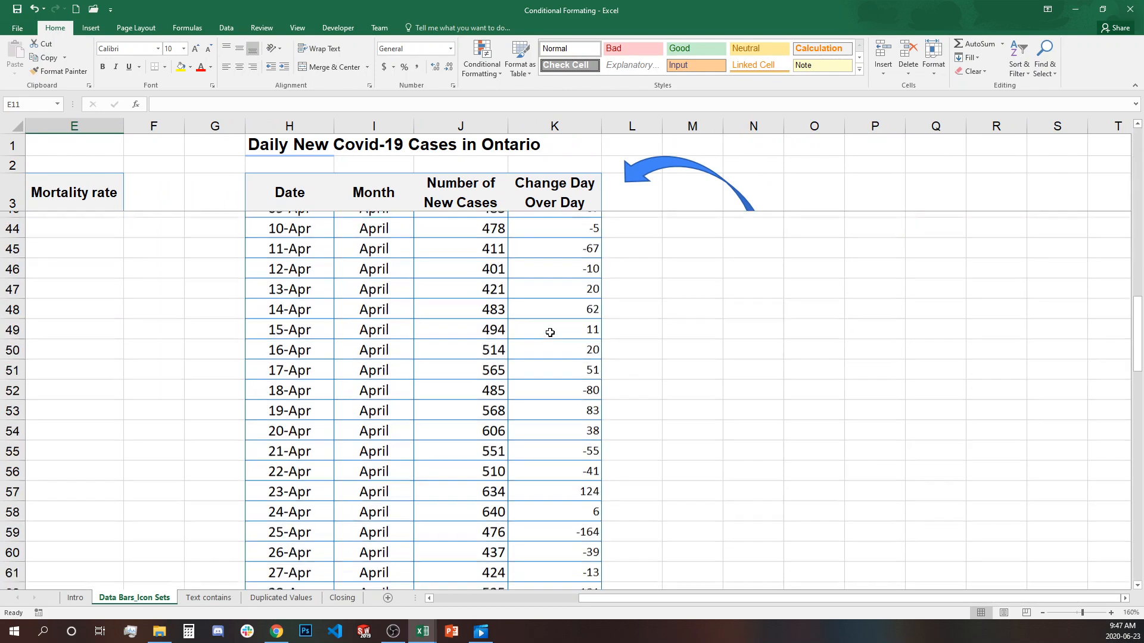
scroll(545, 341, "up", 10)
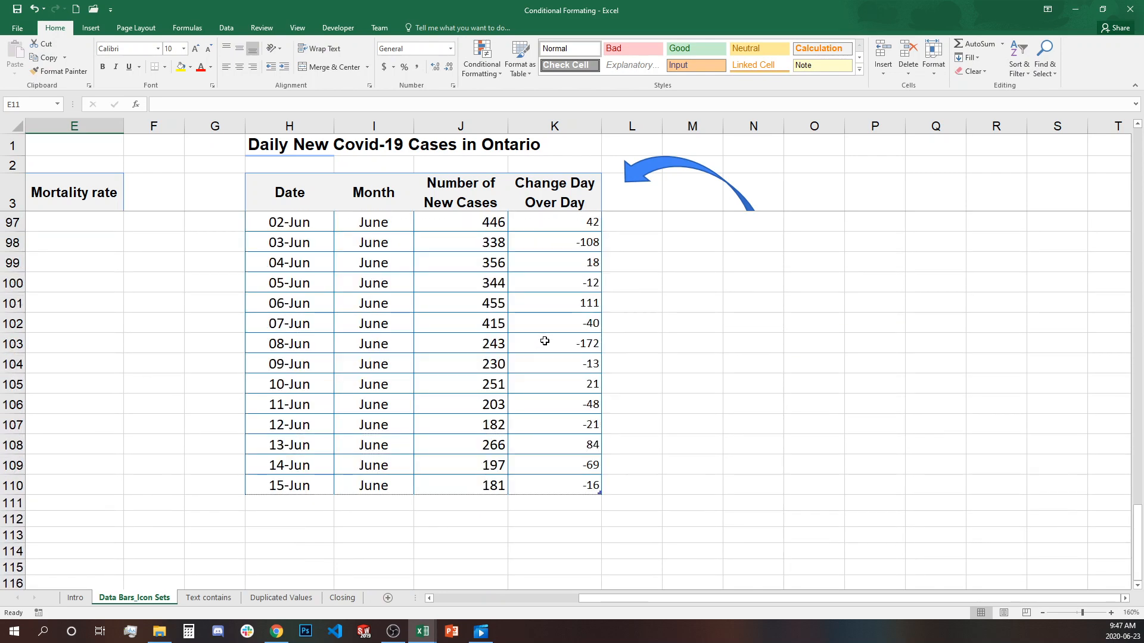
left_click(480, 489)
scroll(482, 488, "up", 20)
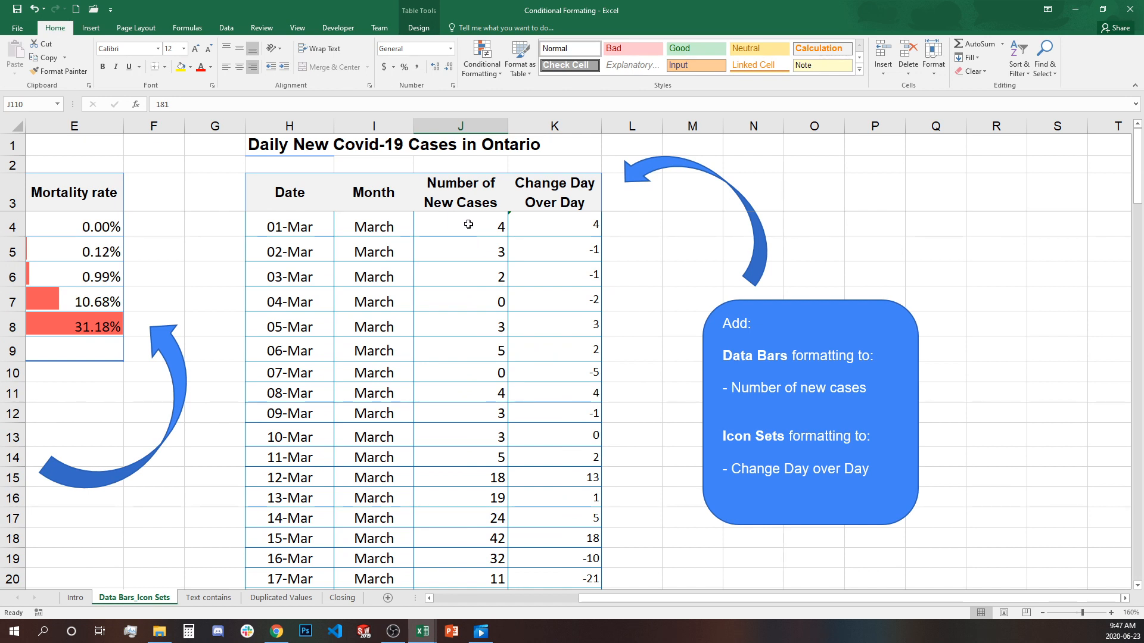
left_click(468, 223)
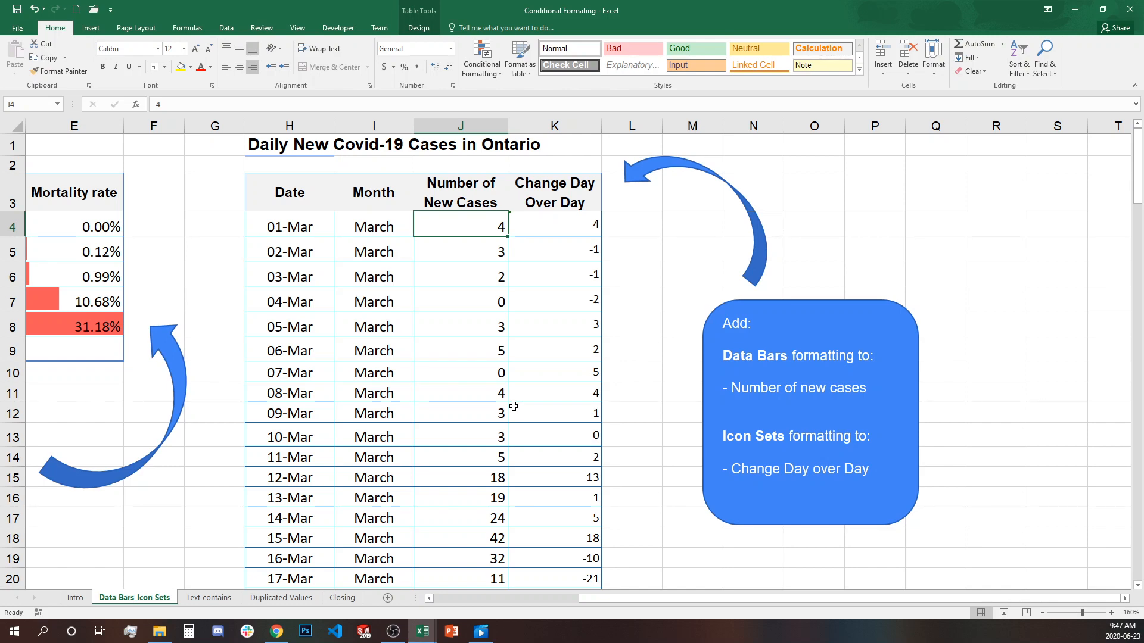
key("ctrl+shift+Down")
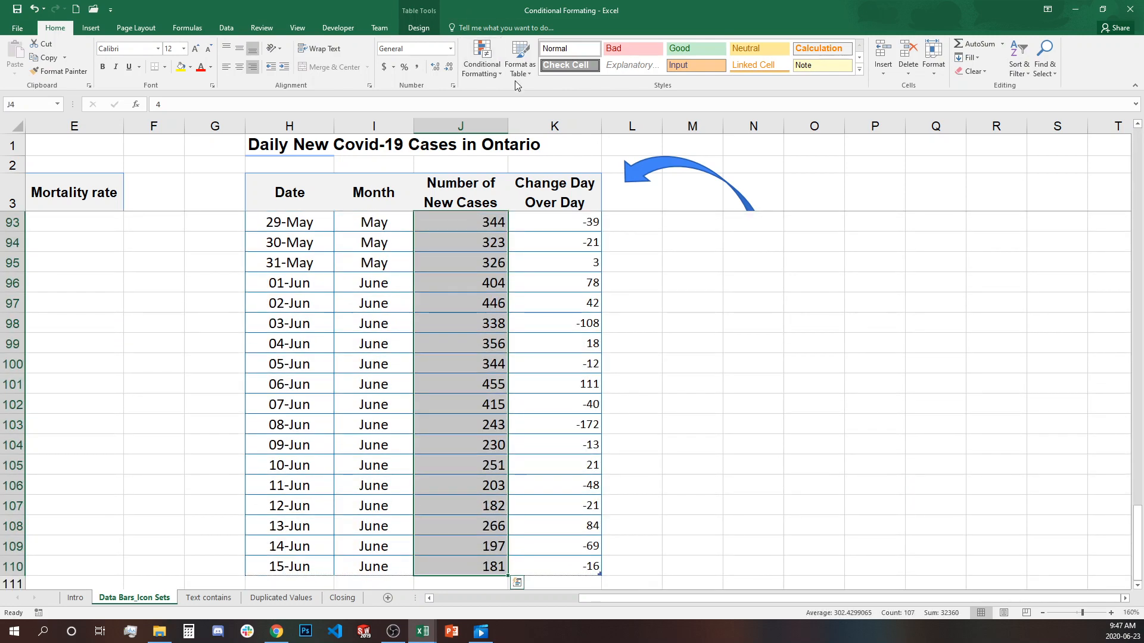
left_click(487, 67)
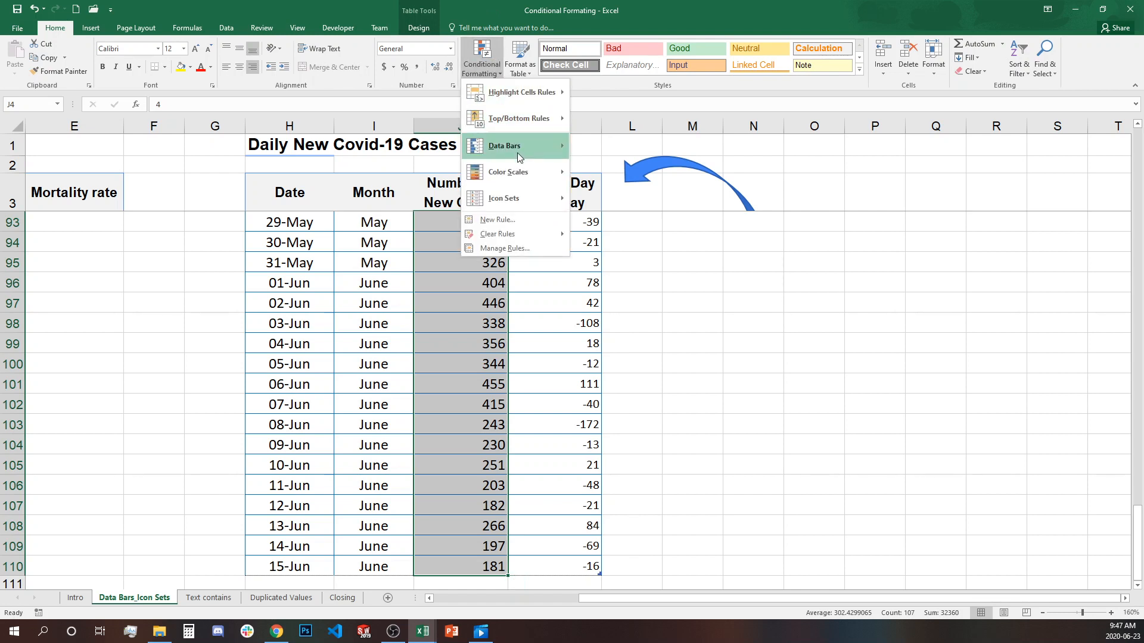
mouse_move(518, 157)
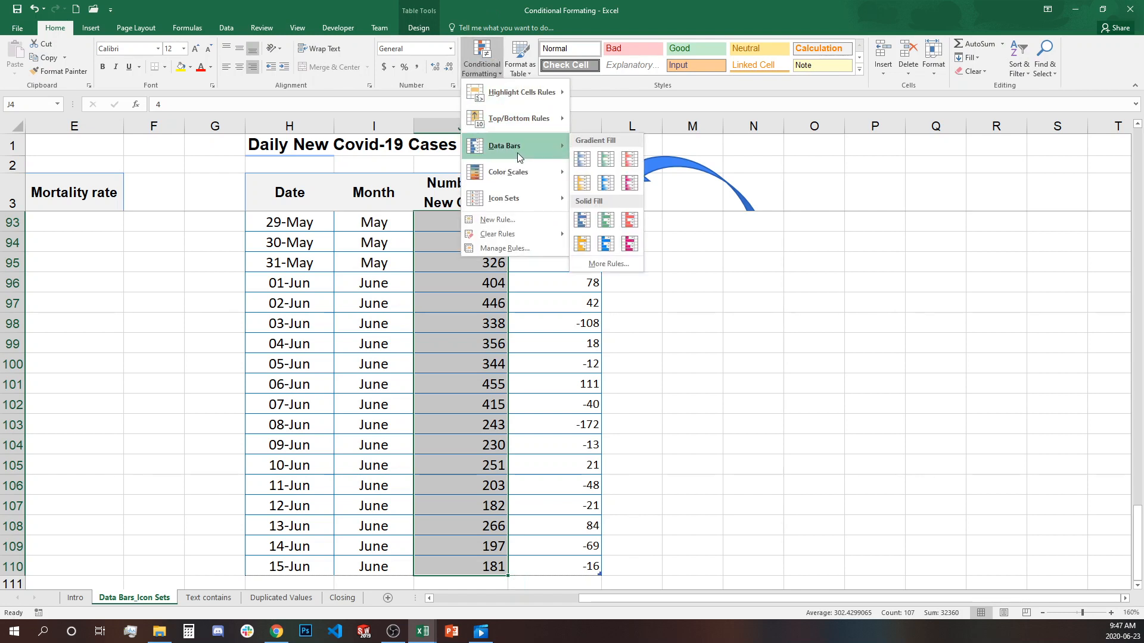
left_click(609, 187)
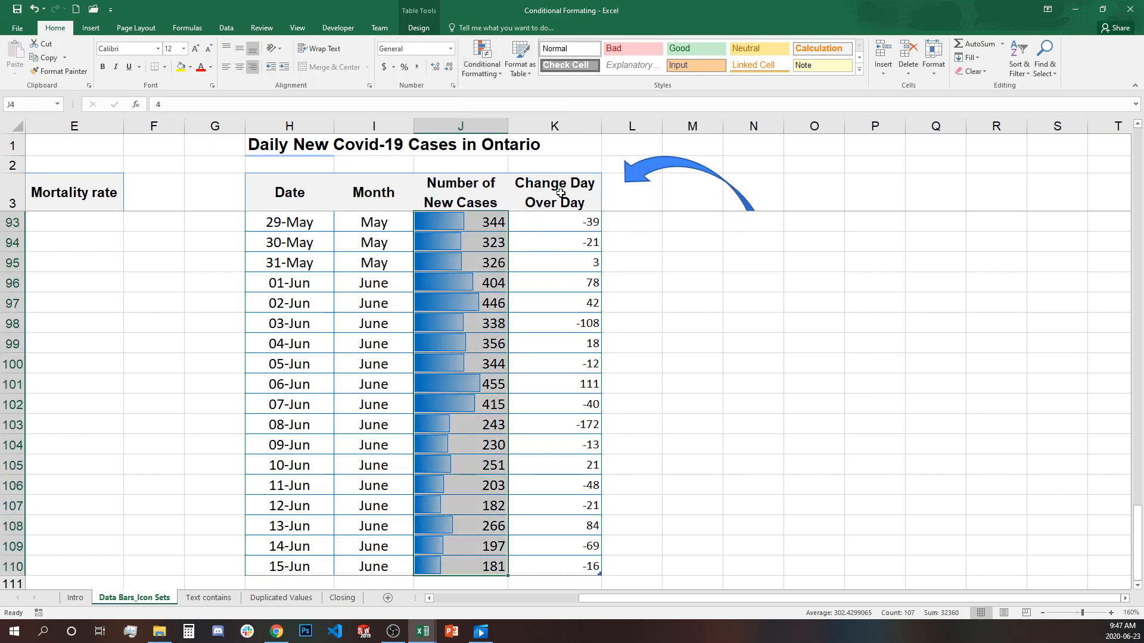
Examine the Number of New Cases data bars from March to June to follow the trend in daily cases.
scroll(587, 283, "up", 18)
scroll(588, 284, "up", 12)
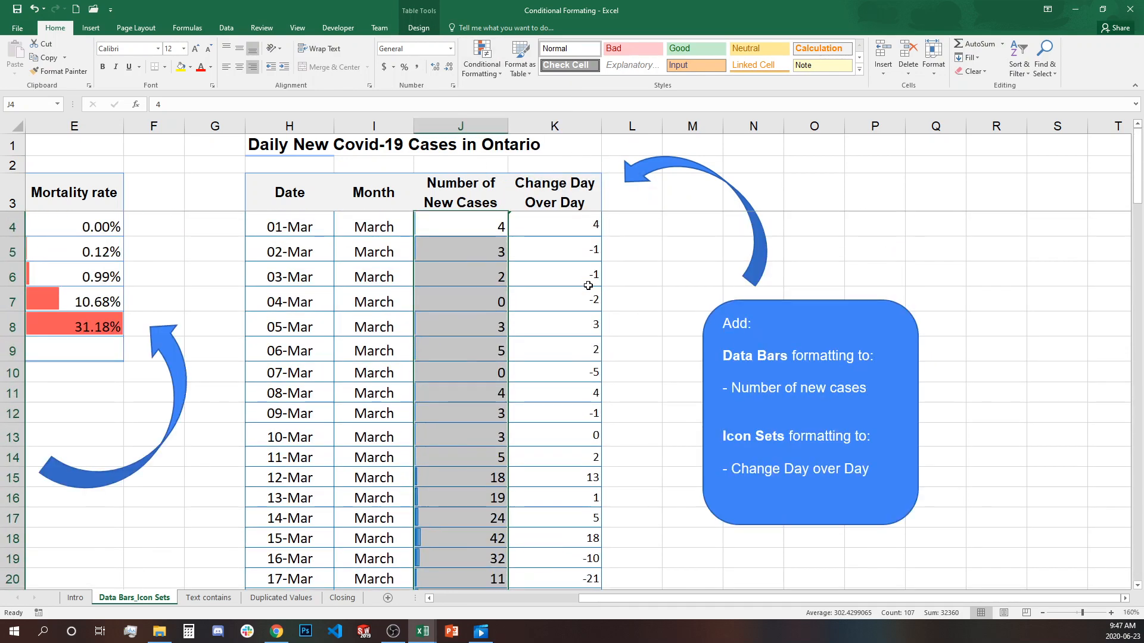
scroll(430, 252, "down", 1)
left_click(430, 252)
scroll(451, 318, "down", 1)
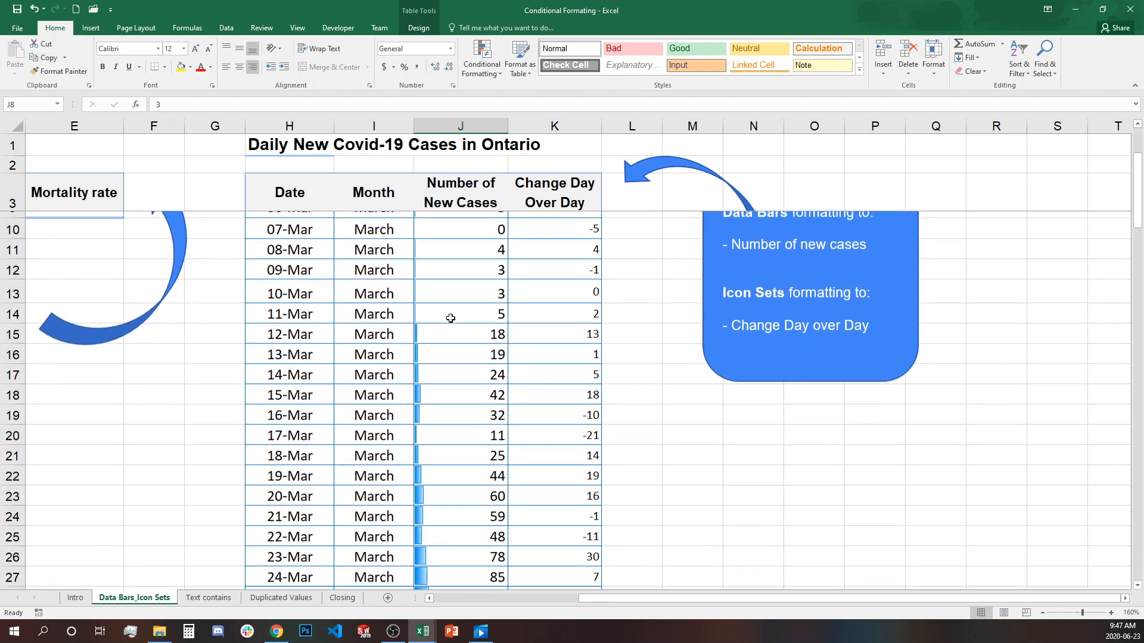
scroll(419, 262, "down", 1)
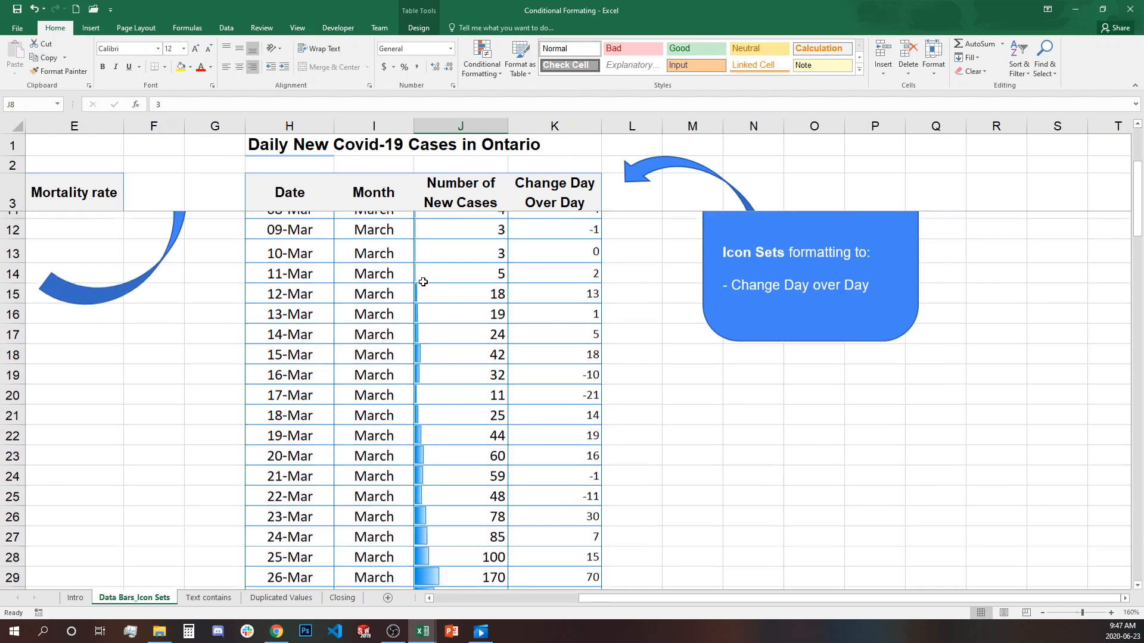
scroll(451, 263, "down", 3)
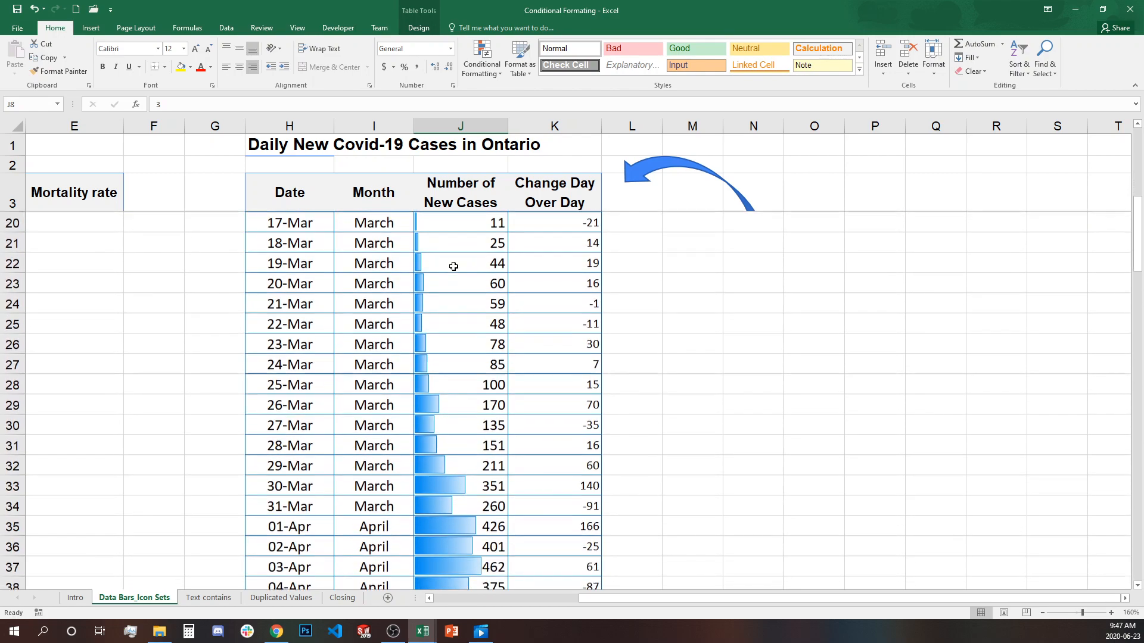
scroll(453, 269, "down", 6)
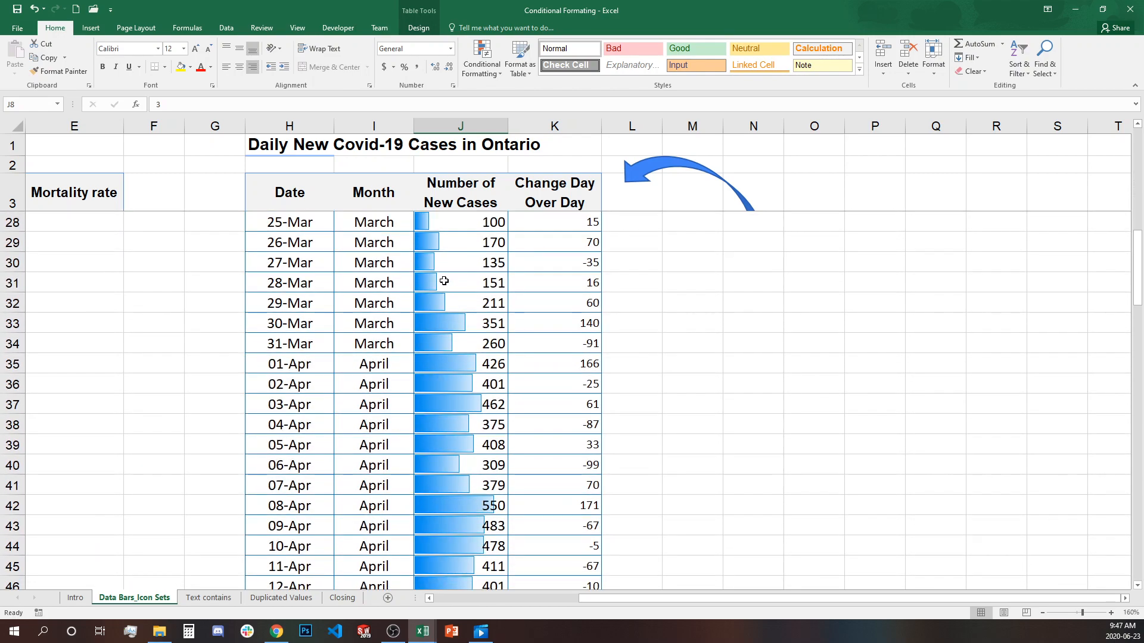
scroll(440, 288, "down", 2)
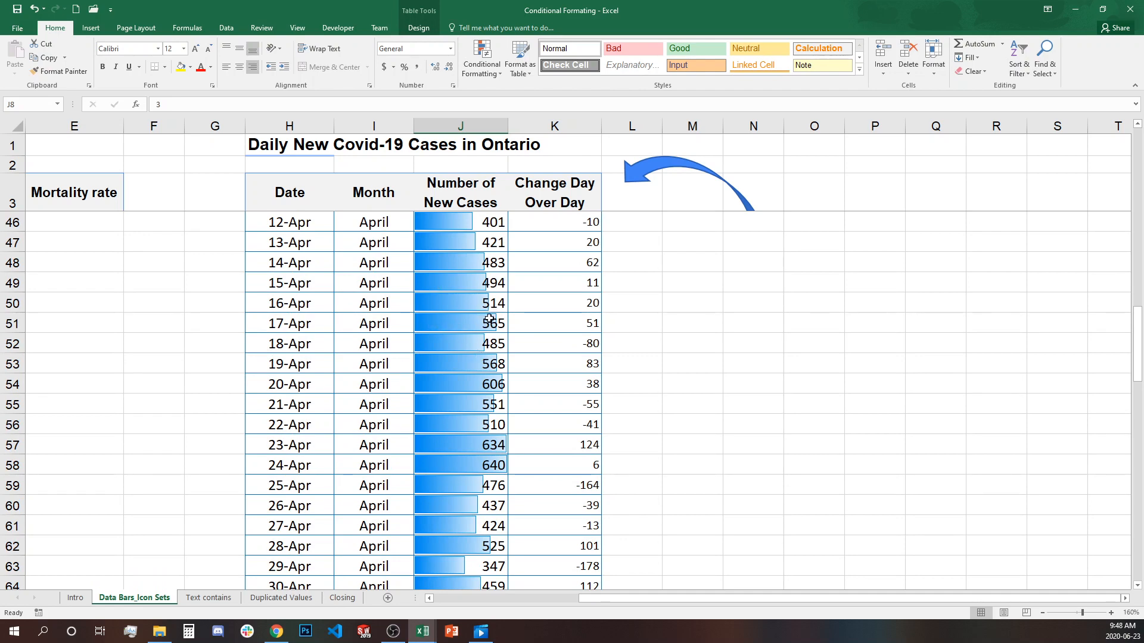
scroll(490, 262, "down", 5)
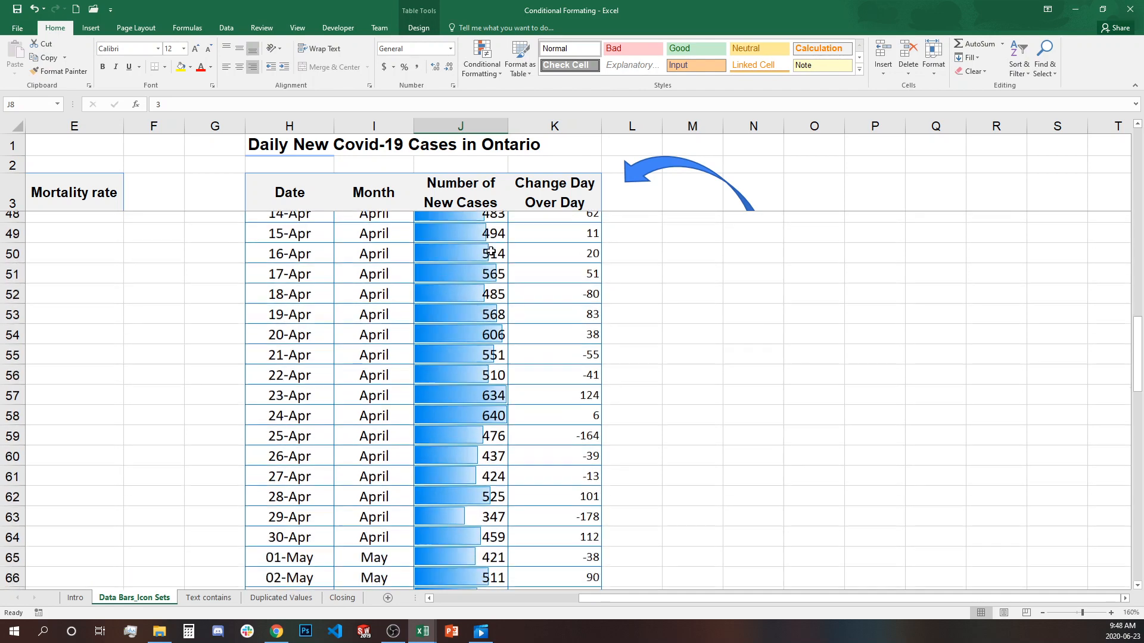
scroll(491, 267, "down", 9)
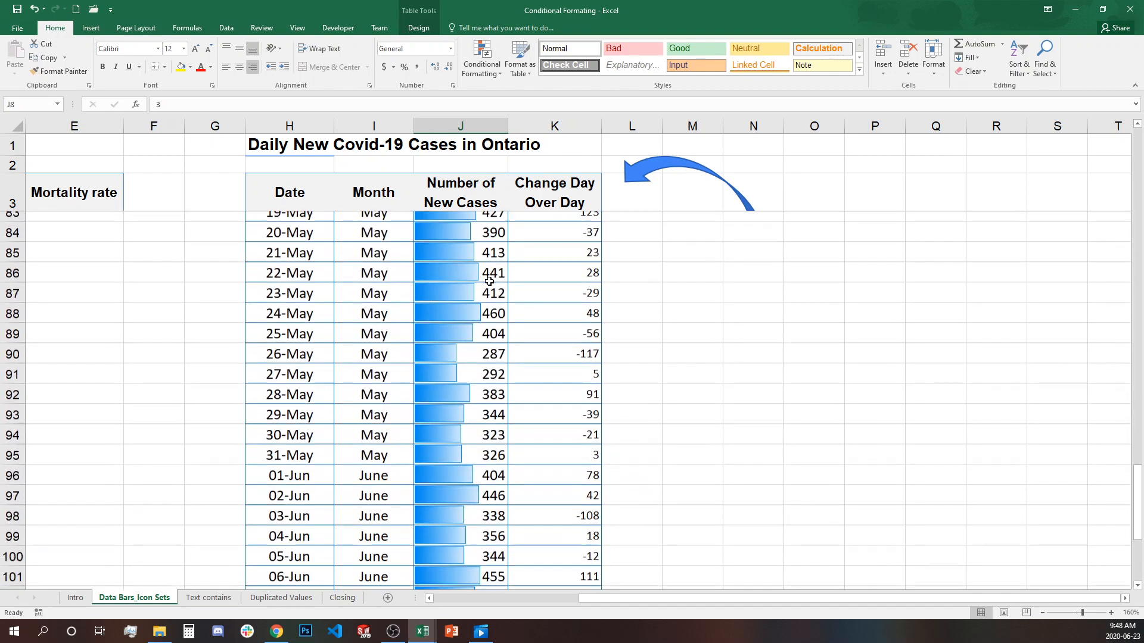
scroll(488, 283, "down", 3)
scroll(490, 286, "up", 12)
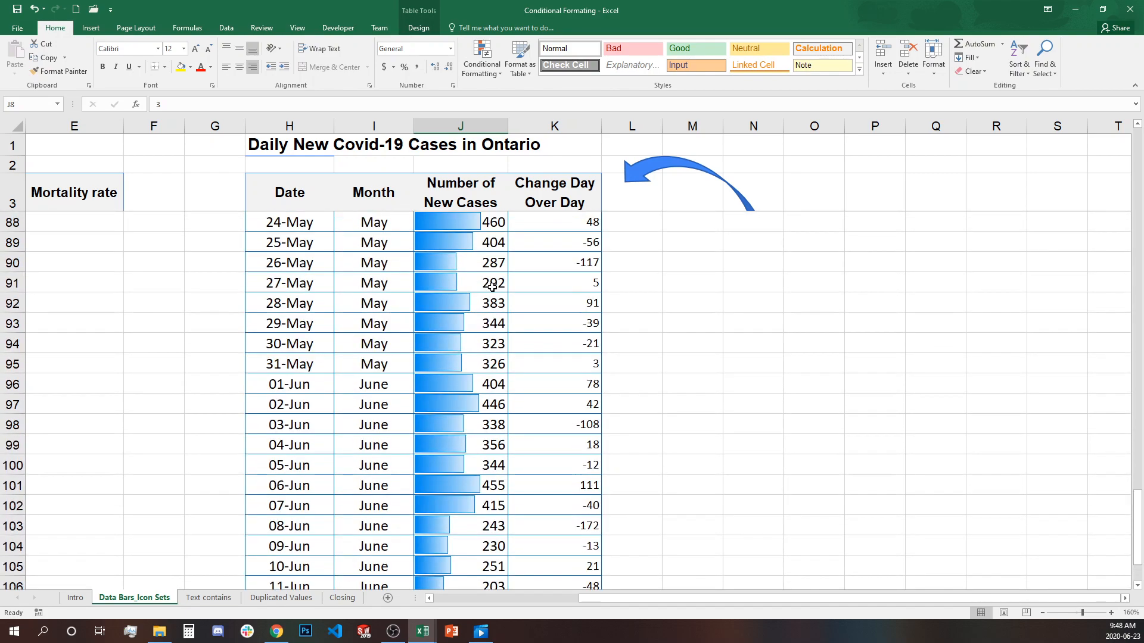
scroll(491, 287, "up", 19)
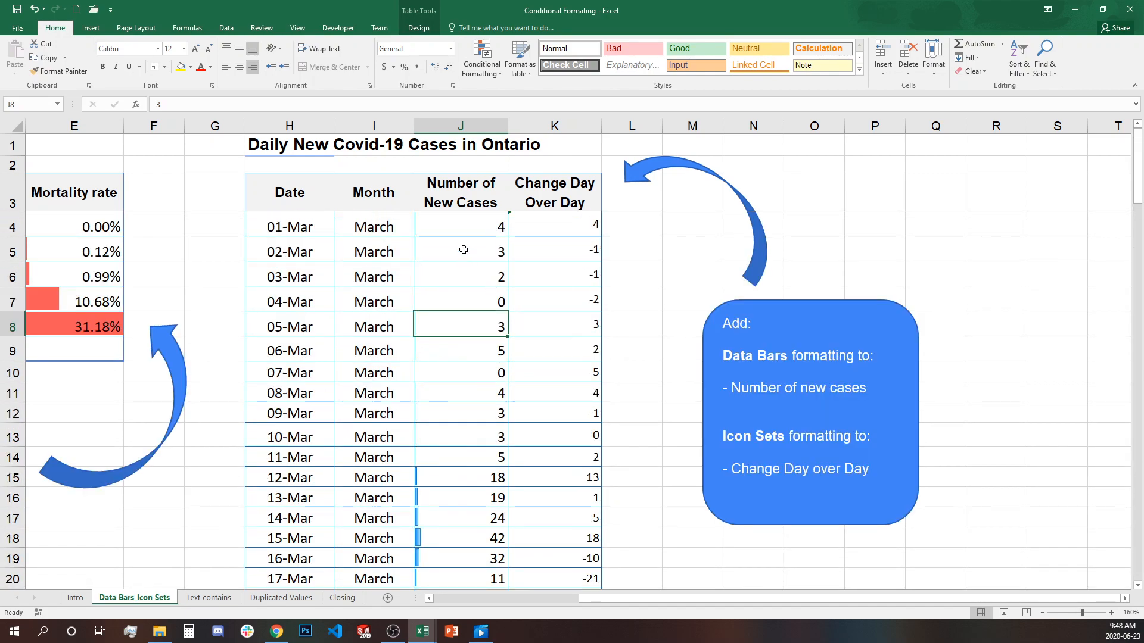
Open the Conditional Formatting Rules Manager for the Number of New Cases values in J4:J110 and select their data bar rule.
left_click(462, 224)
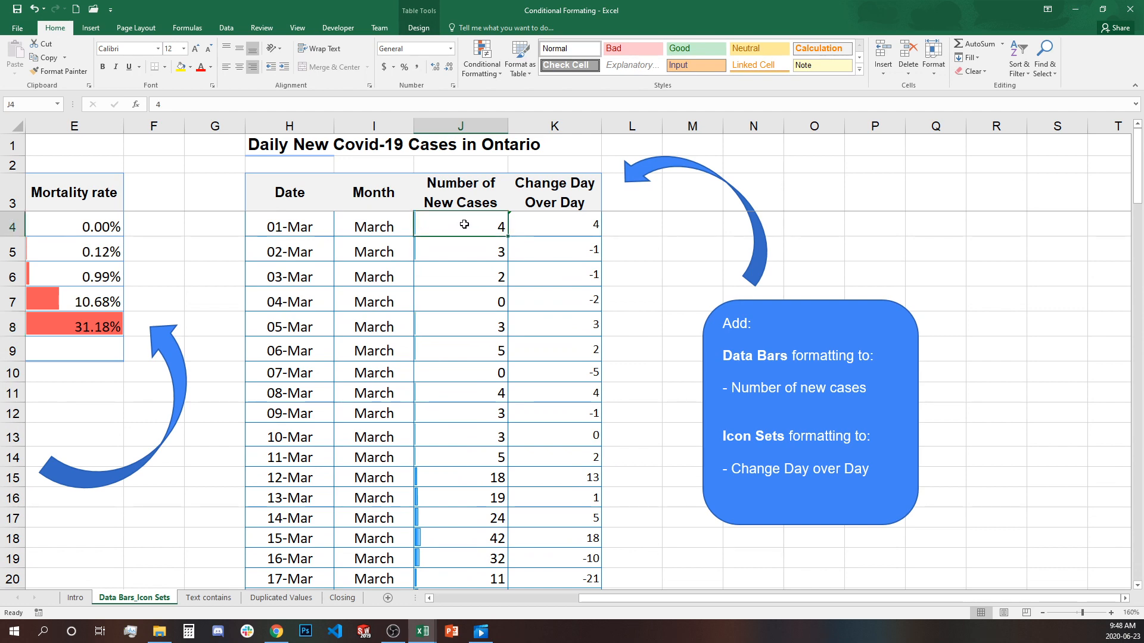
key("ctrl+shift+Down")
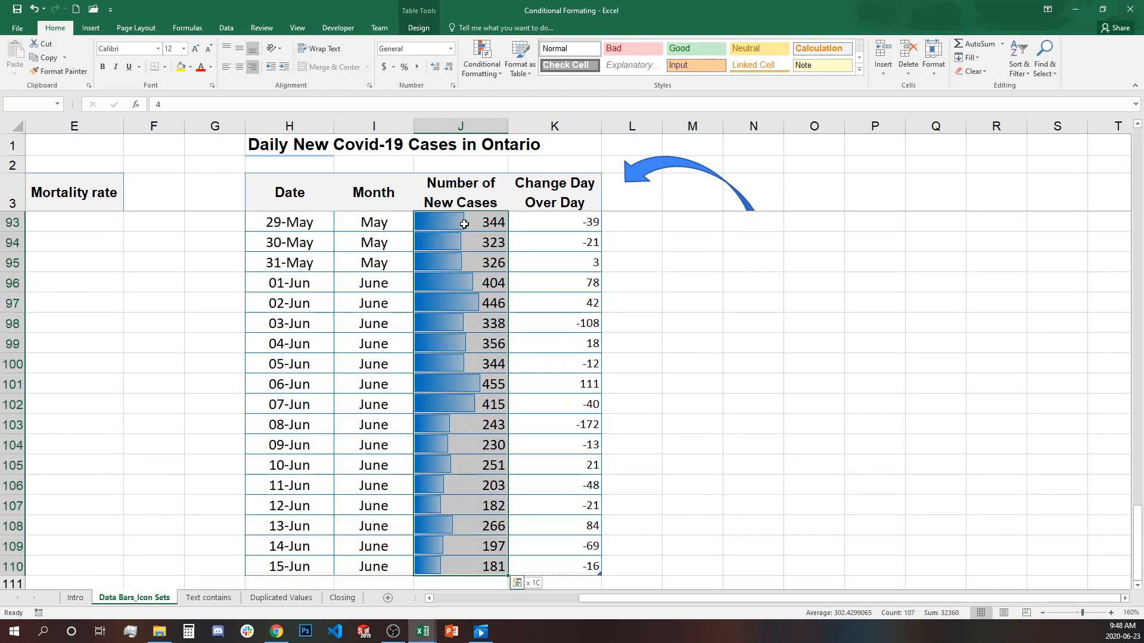
left_click(500, 72)
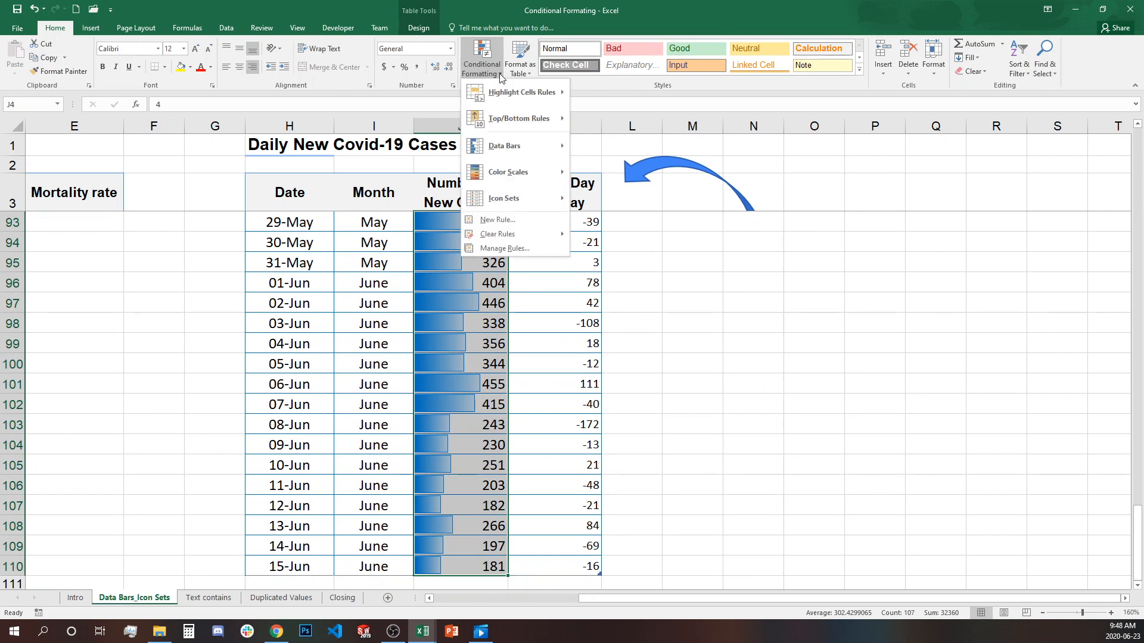
left_click(529, 248)
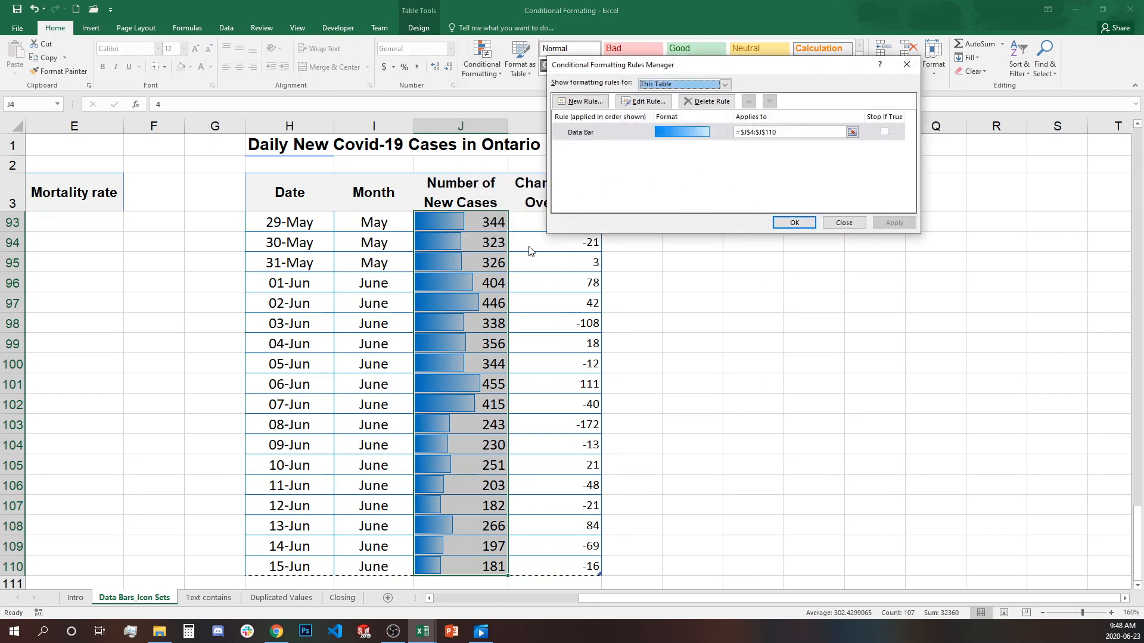
left_click(603, 134)
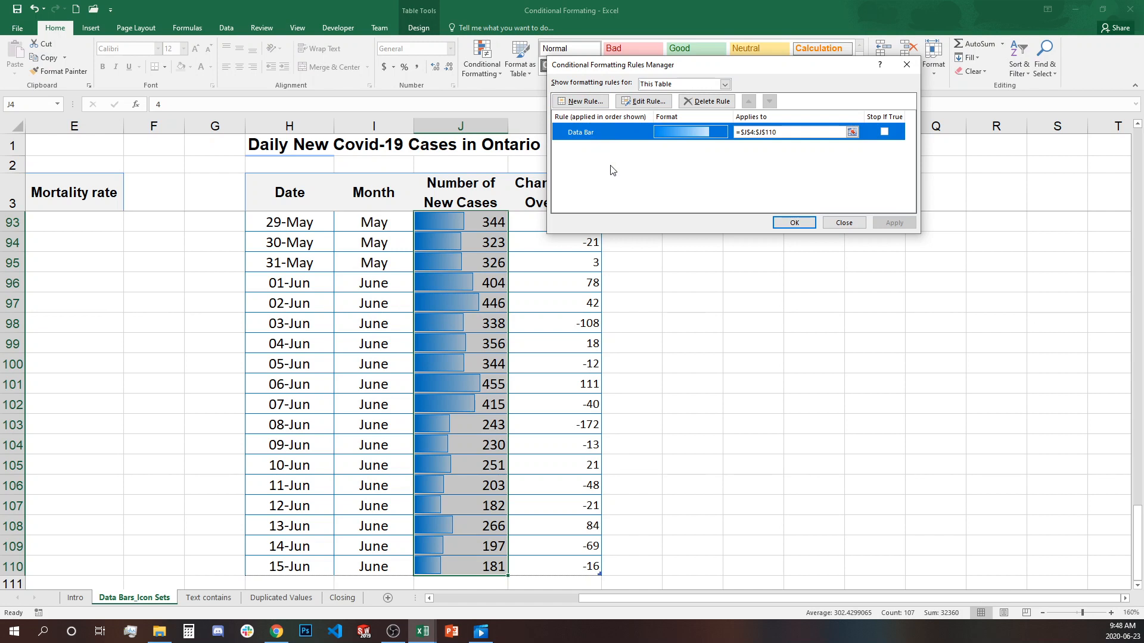
Review the formatting rules for the whole worksheet, return to the rules for this table and select its data bar rule.
left_click(726, 85)
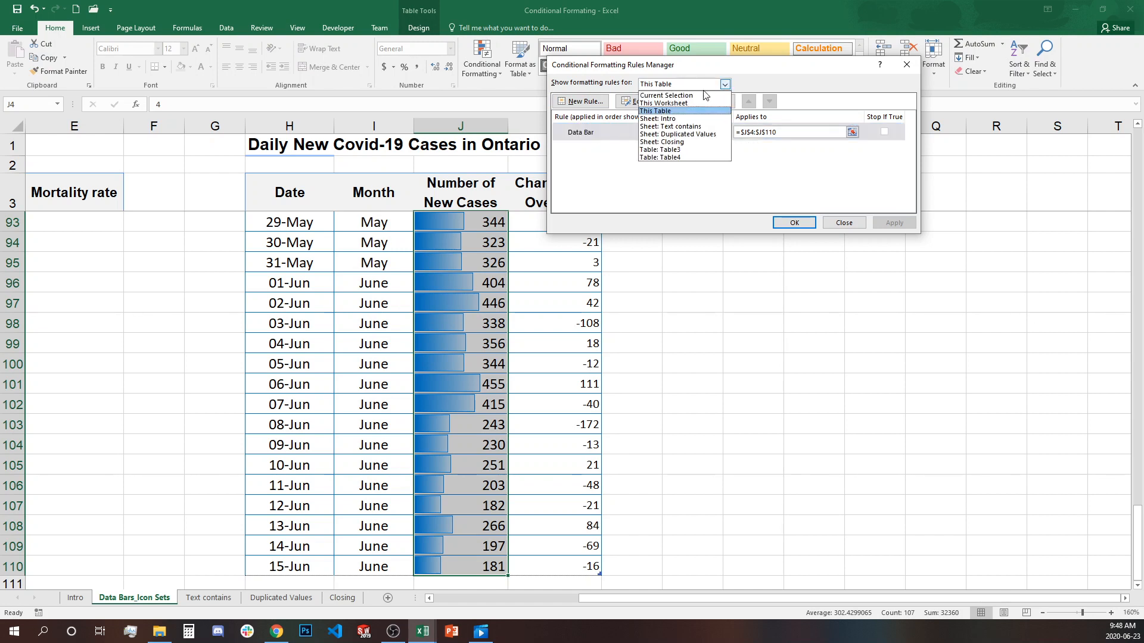
left_click(684, 105)
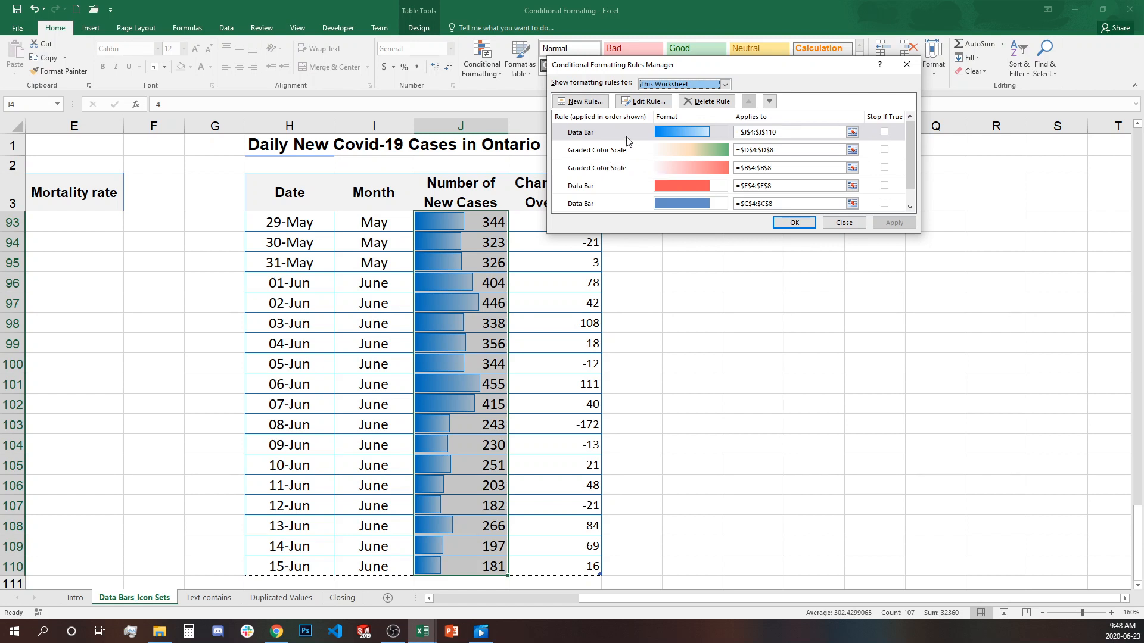
left_click(724, 84)
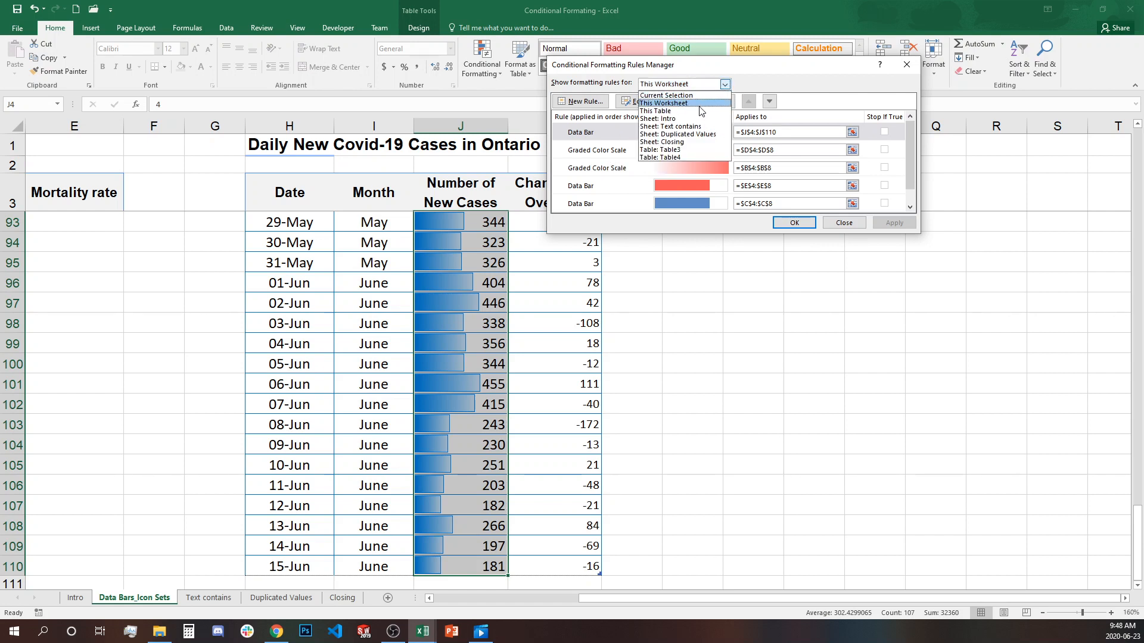
left_click(698, 110)
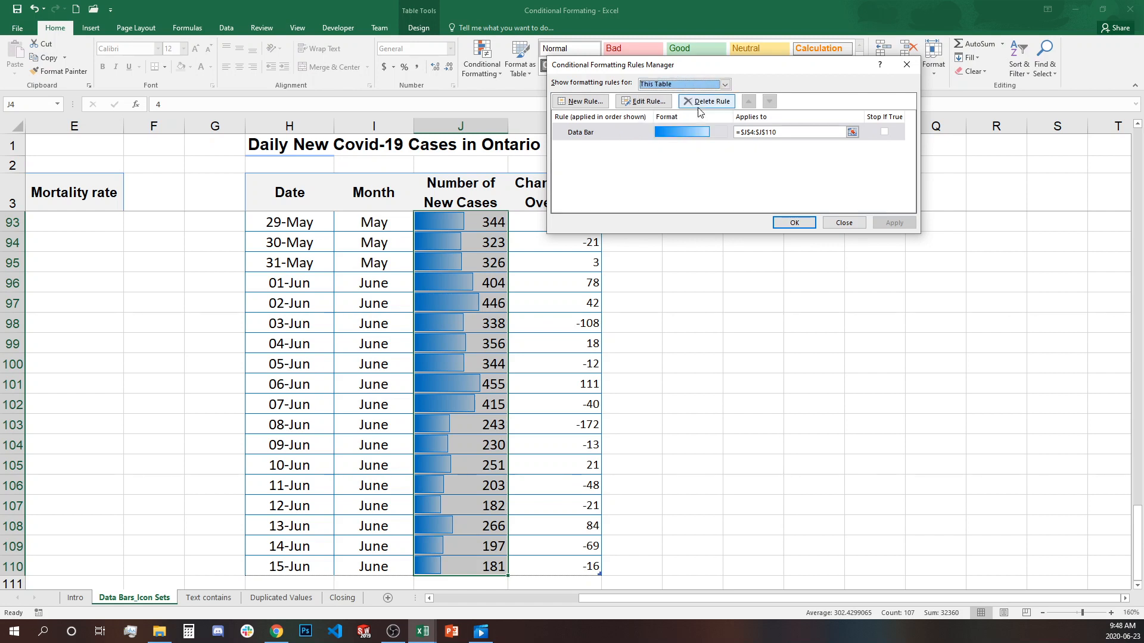
left_click(617, 129)
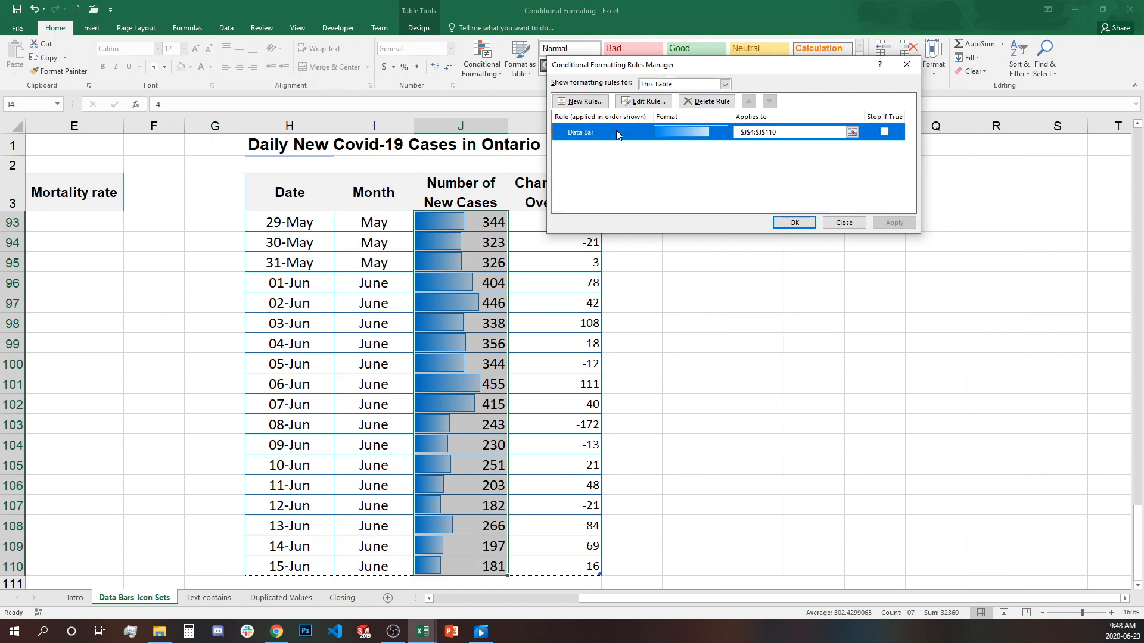
Set the maximum of the Number of New Cases data bar rule to type Number with value 800.
left_click(633, 103)
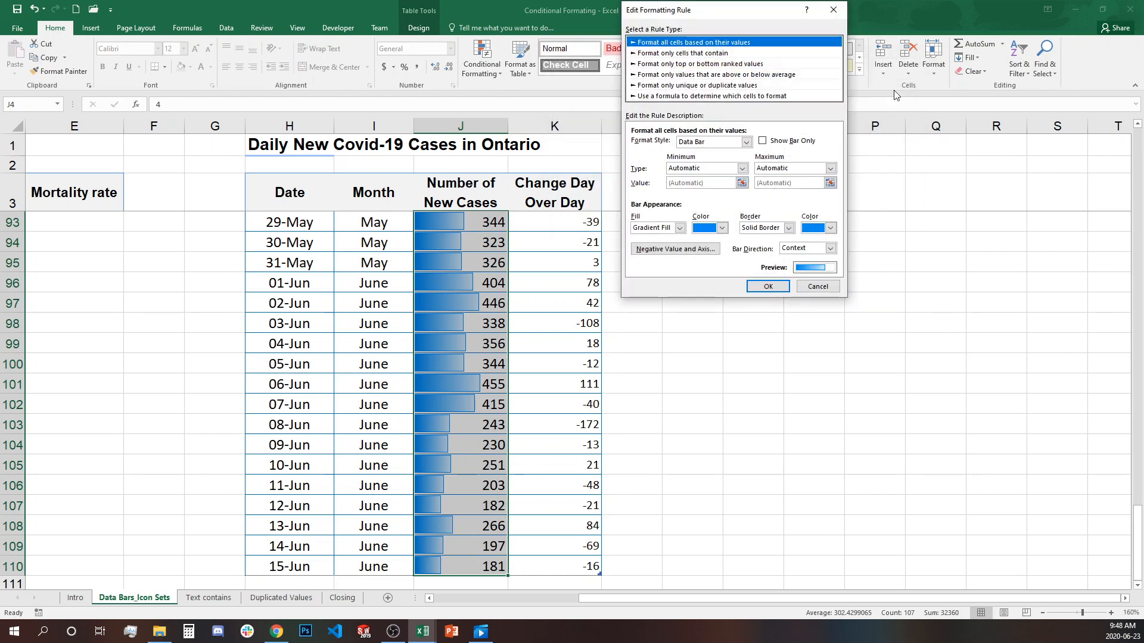
left_click_drag(763, 11, 776, 128)
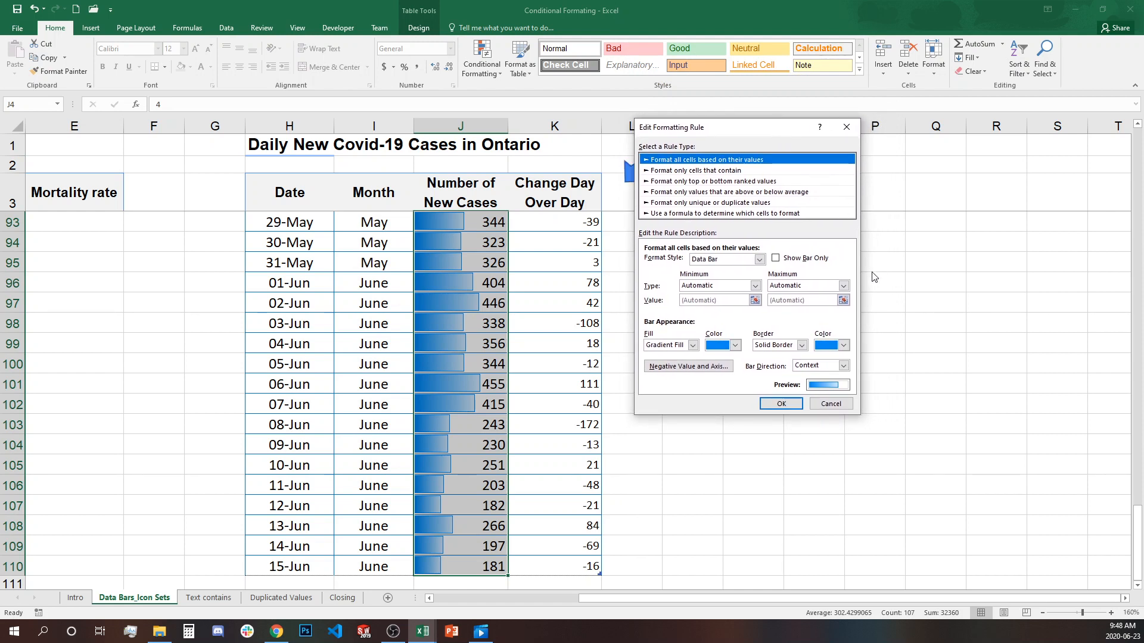
left_click(844, 287)
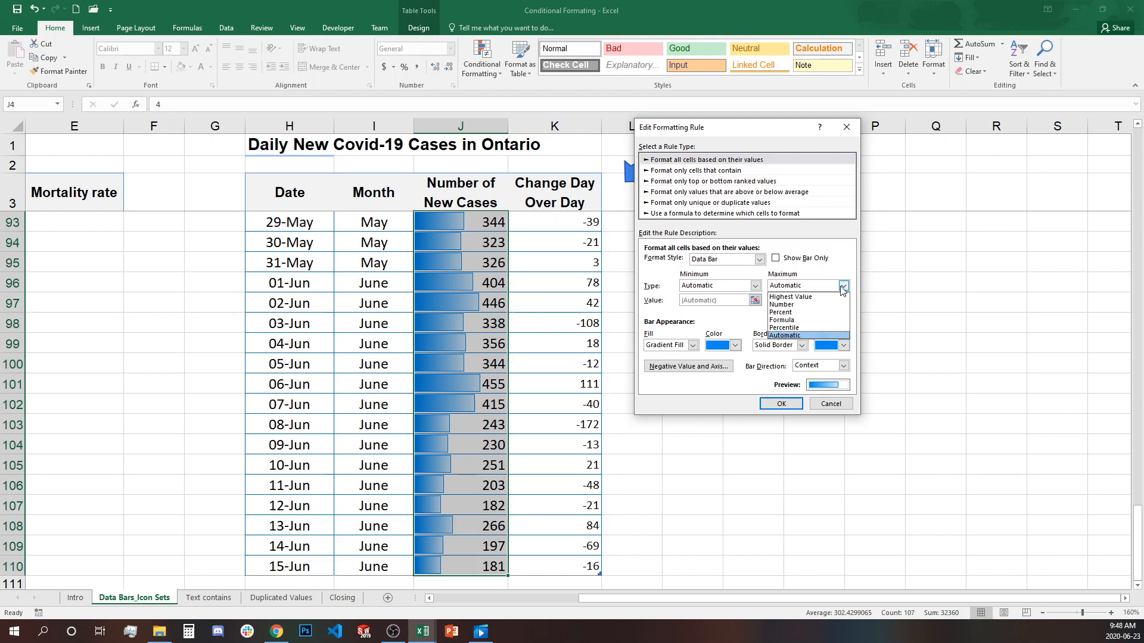
left_click(818, 304)
left_click(796, 296)
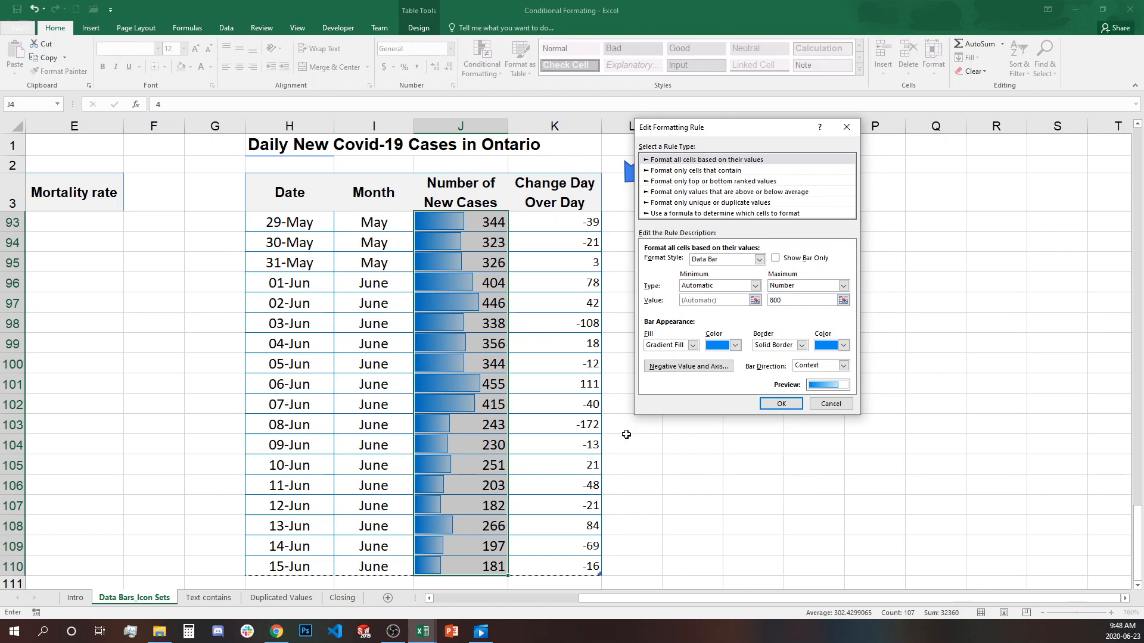
left_click(780, 404)
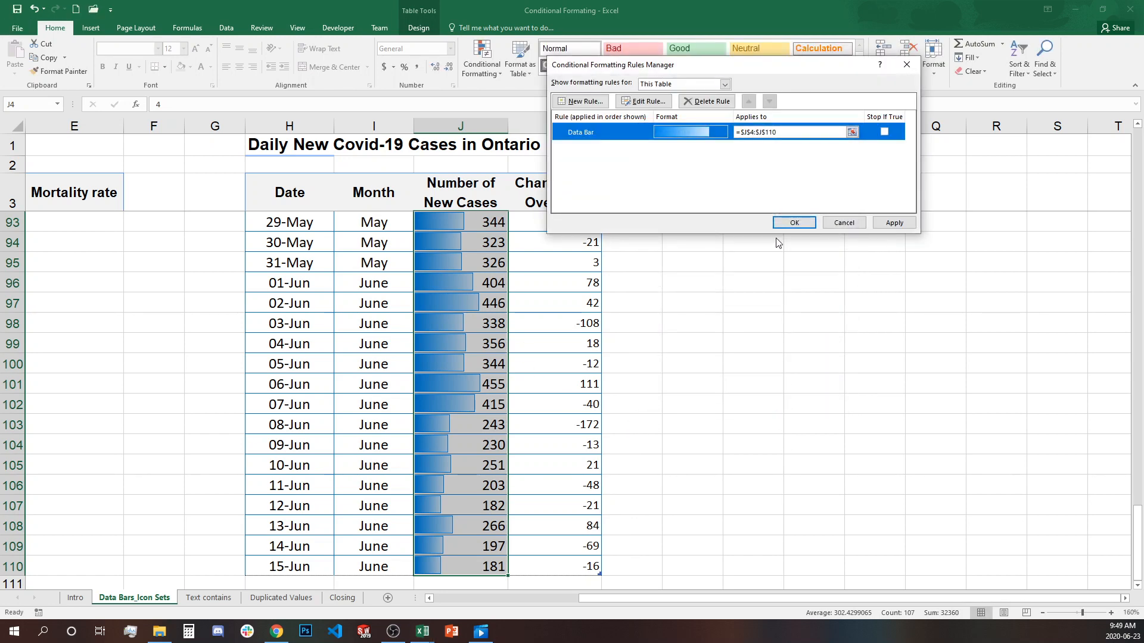
left_click(790, 222)
Widen the Number of New Cases column to give the data bars more room beside the values.
scroll(554, 324, "down", 1)
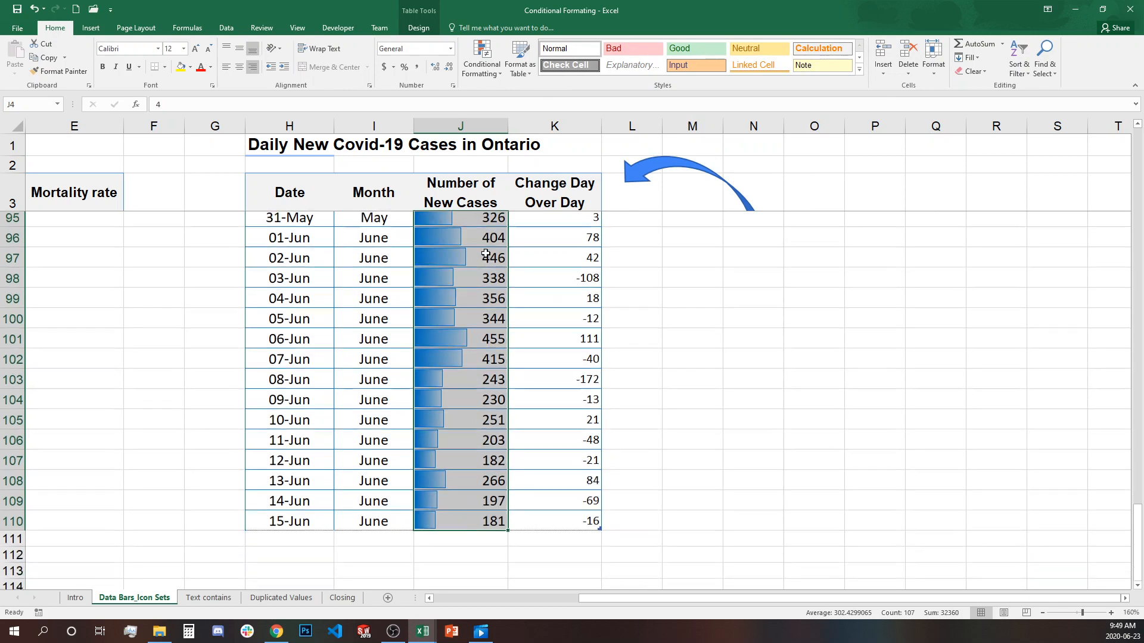
scroll(495, 268, "up", 7)
scroll(494, 268, "up", 11)
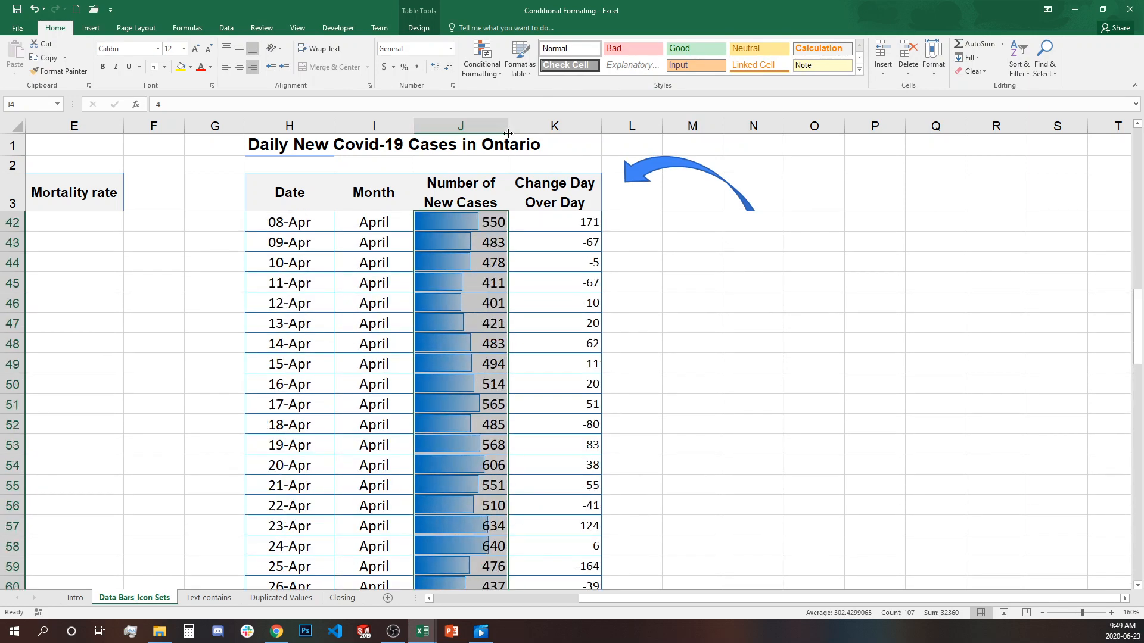
left_click_drag(521, 127, 549, 128)
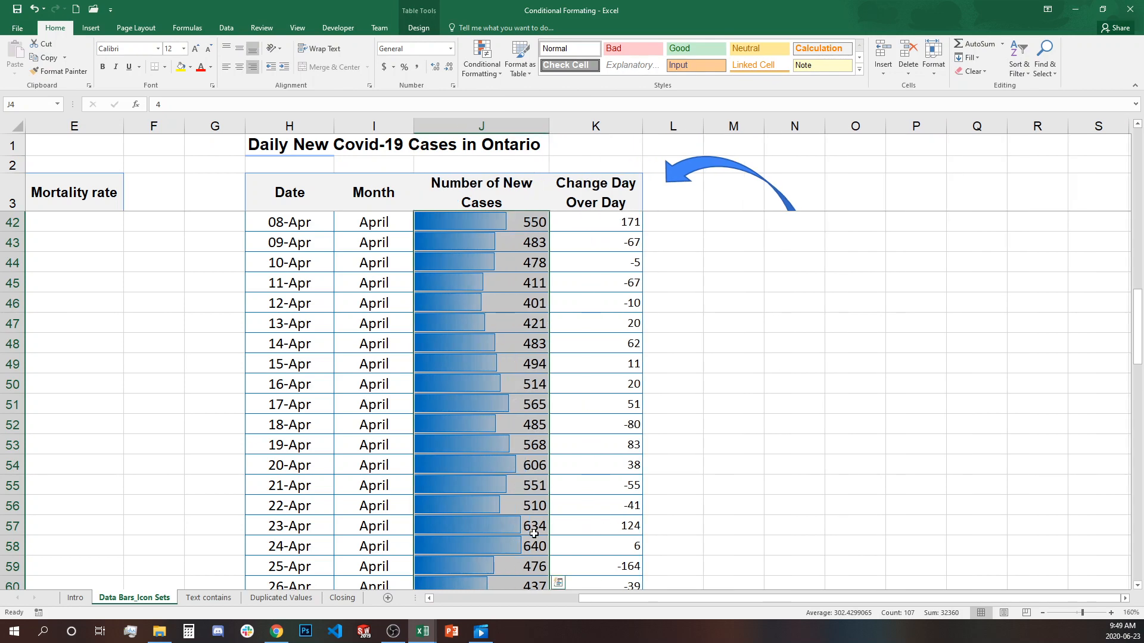
Review the rescaled data bars from March through May and narrow the Number of New Cases column slightly.
scroll(495, 417, "up", 10)
scroll(499, 335, "down", 7)
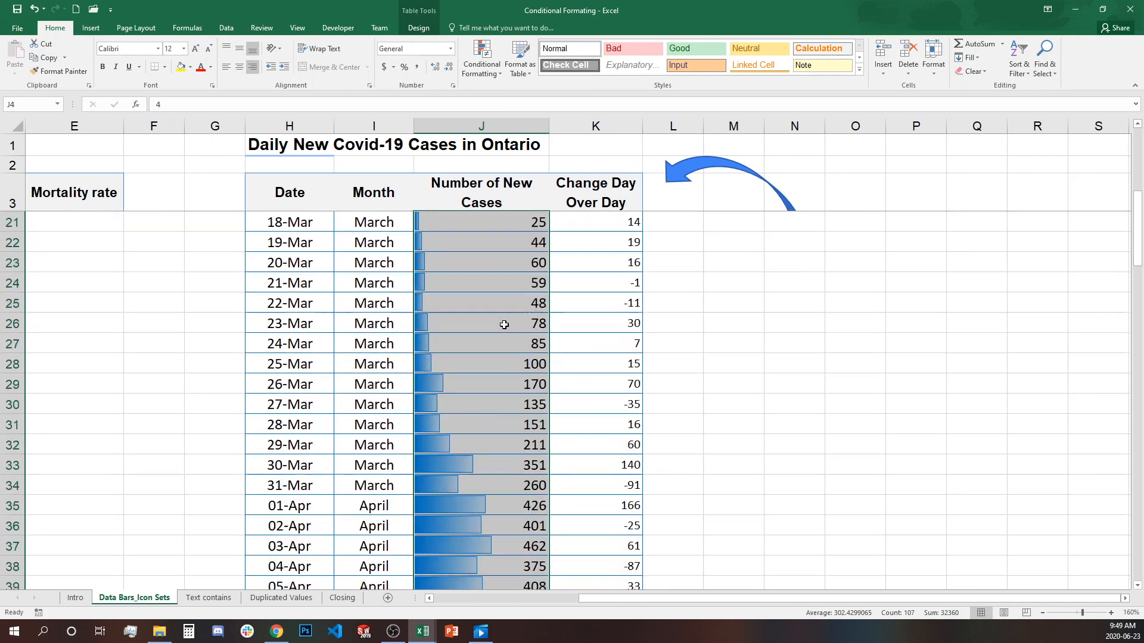
scroll(505, 327, "down", 20)
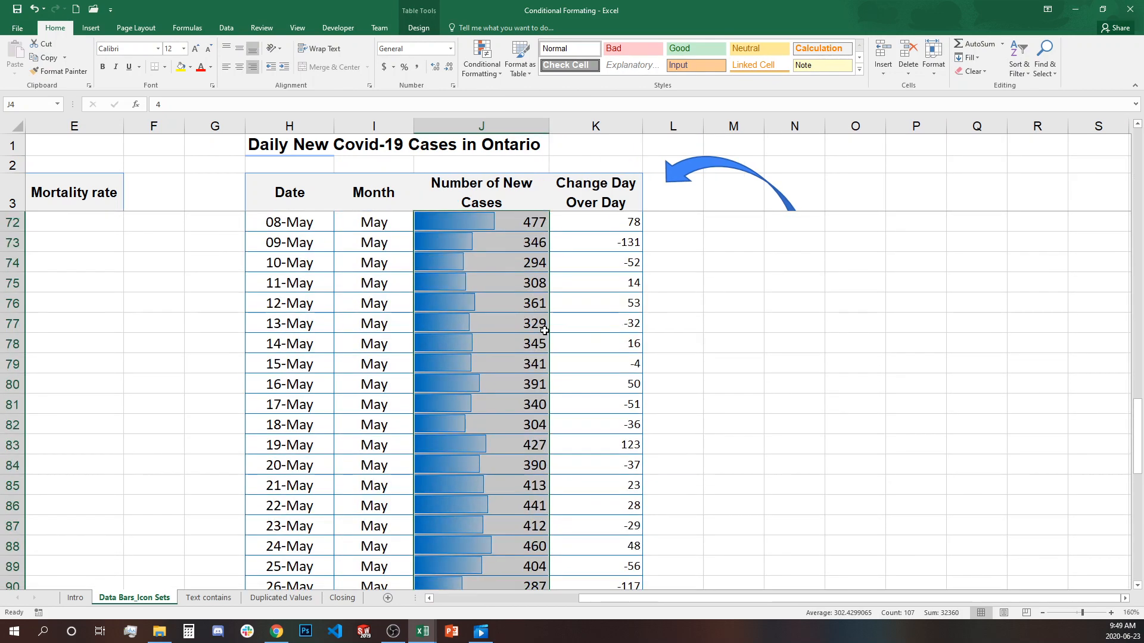
scroll(545, 363, "up", 12)
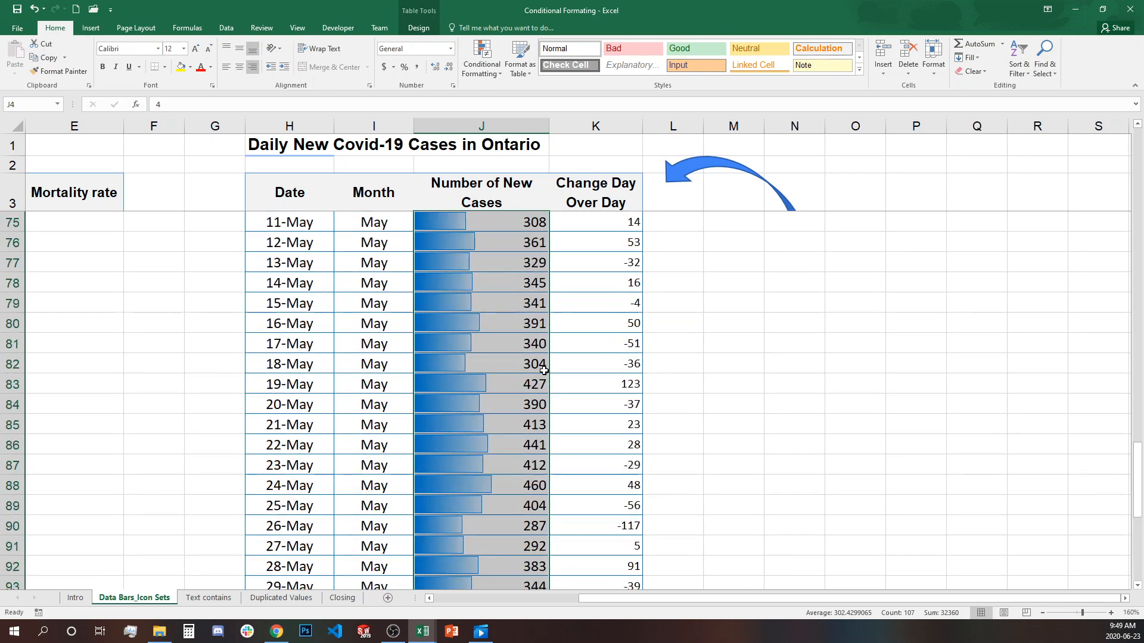
scroll(544, 371, "up", 18)
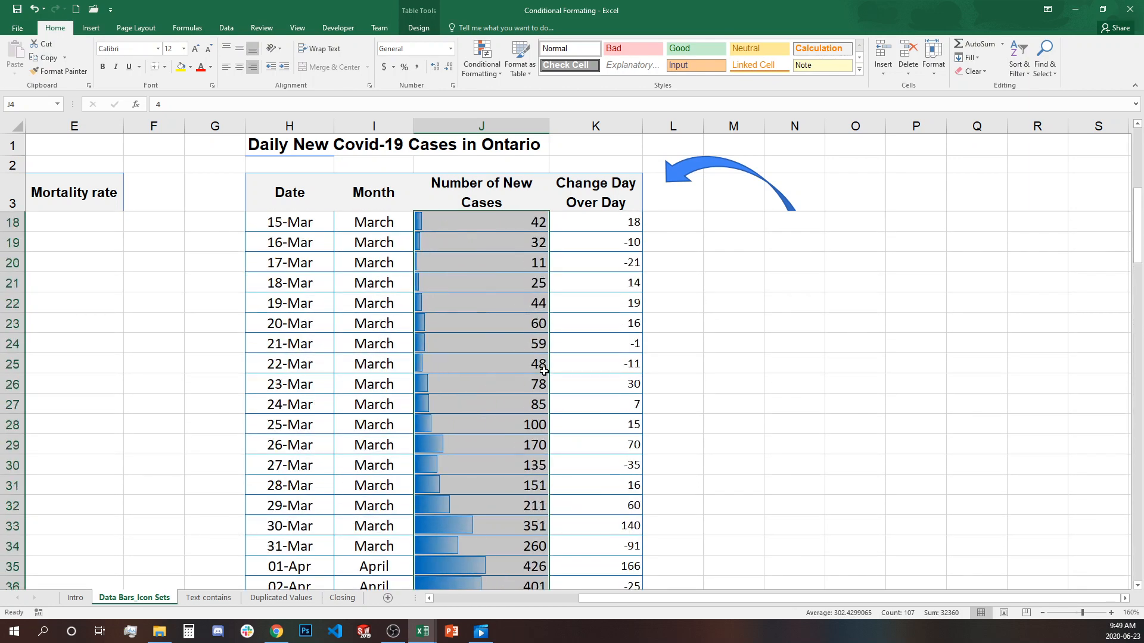
scroll(544, 376, "down", 4)
scroll(544, 378, "down", 5)
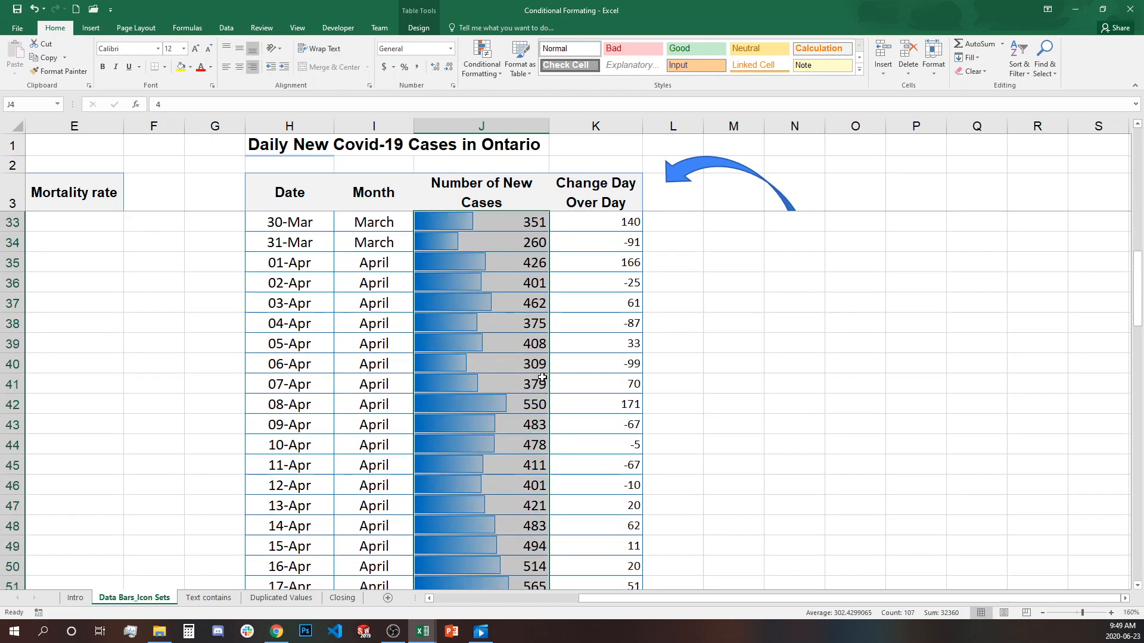
scroll(543, 377, "down", 2)
left_click_drag(548, 123, 527, 124)
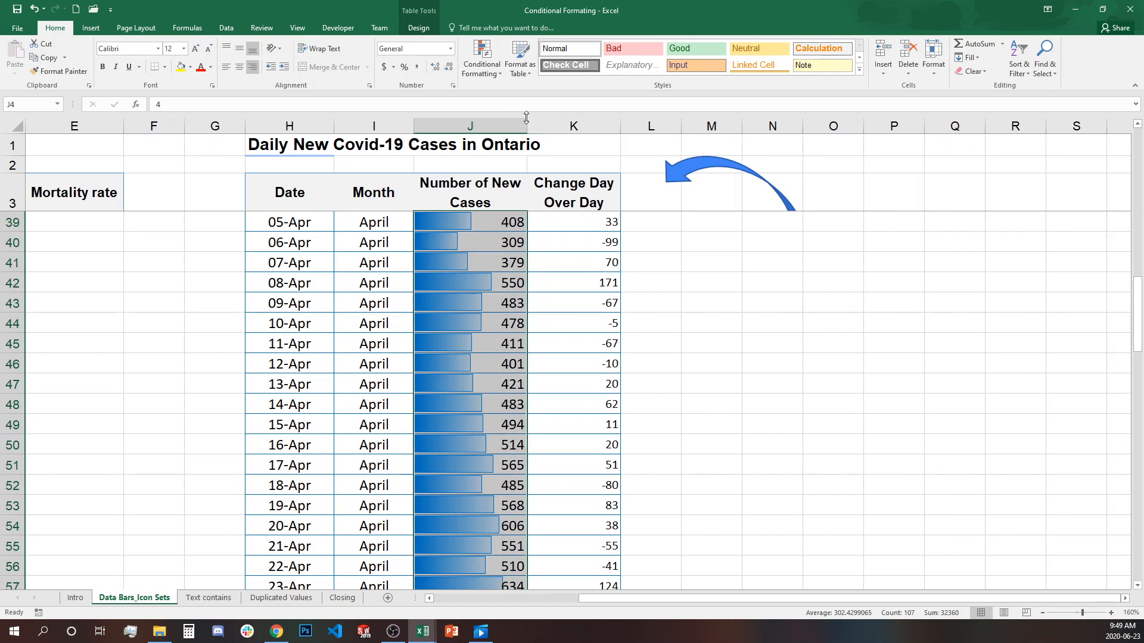
Turn on Show Bar Only in the Number of New Cases data bar rule to hide the values.
left_click(498, 70)
mouse_move(539, 145)
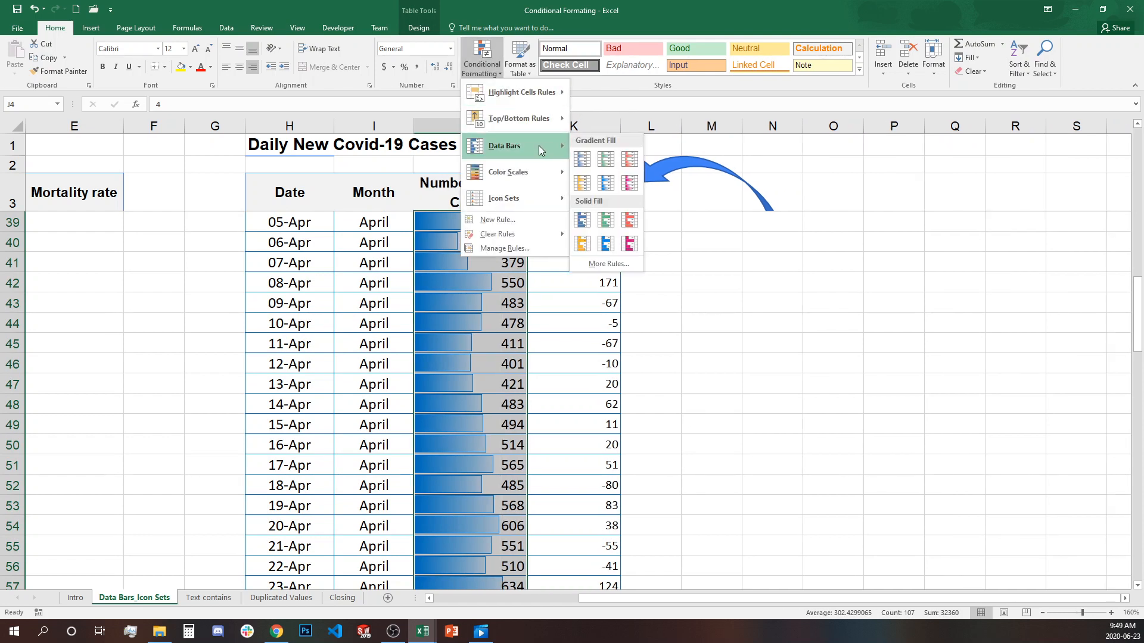
left_click(535, 248)
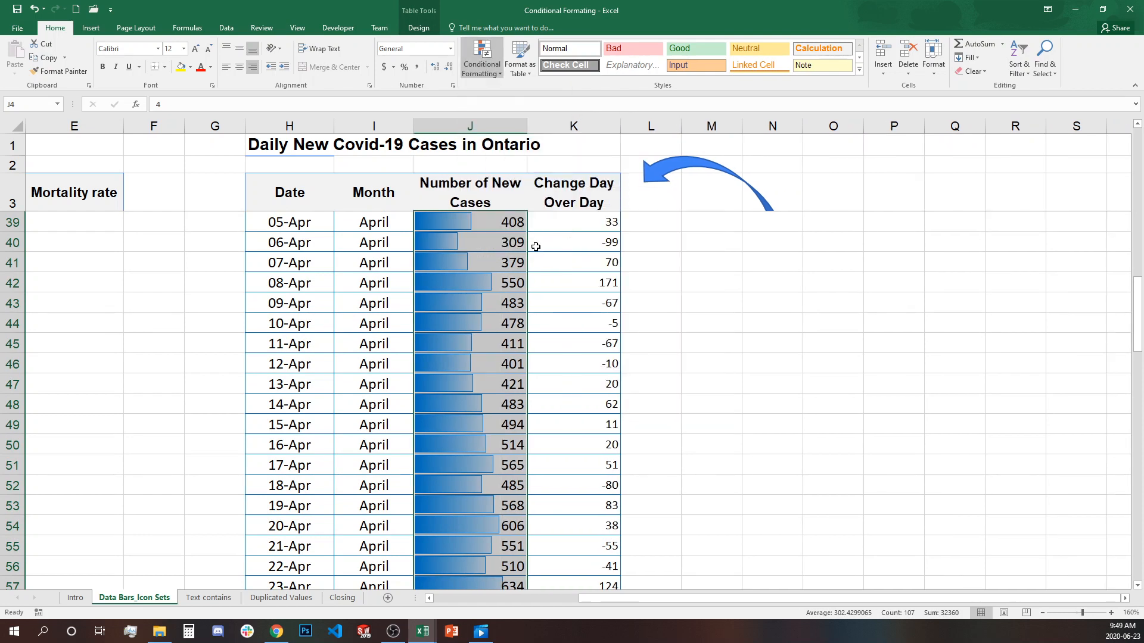
left_click(659, 129)
left_click(644, 101)
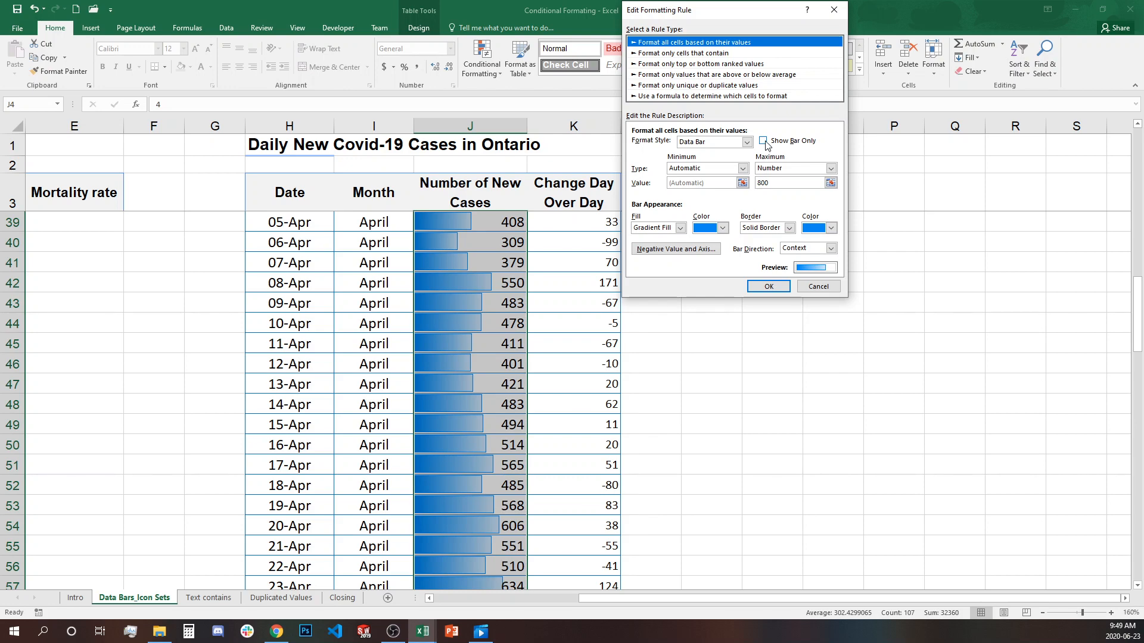
left_click(764, 141)
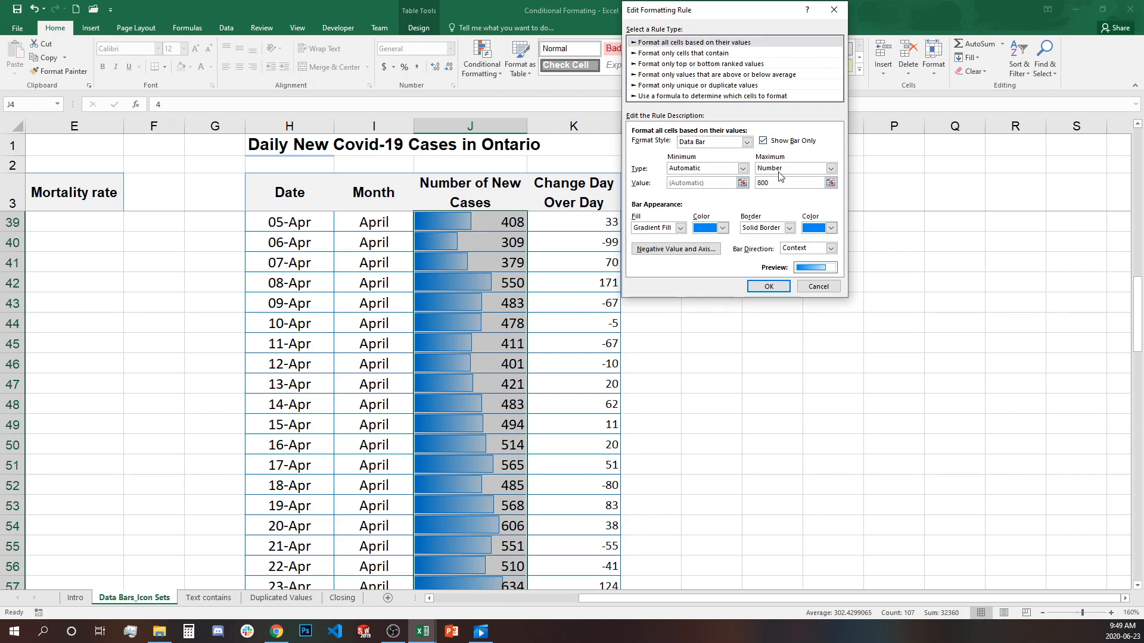
left_click(771, 291)
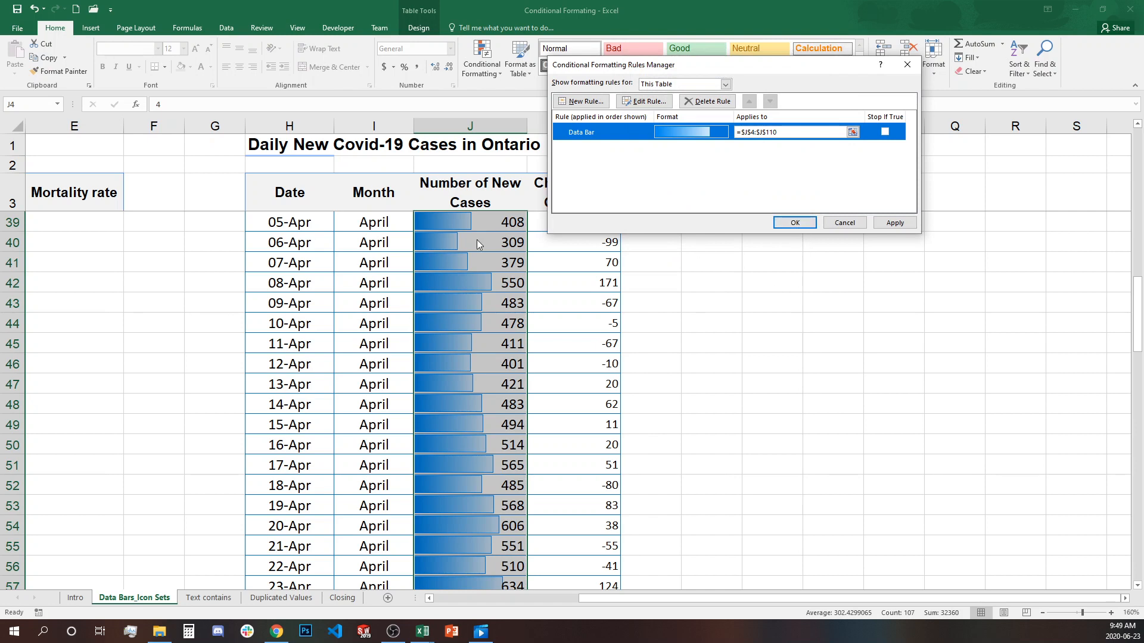
left_click(811, 224)
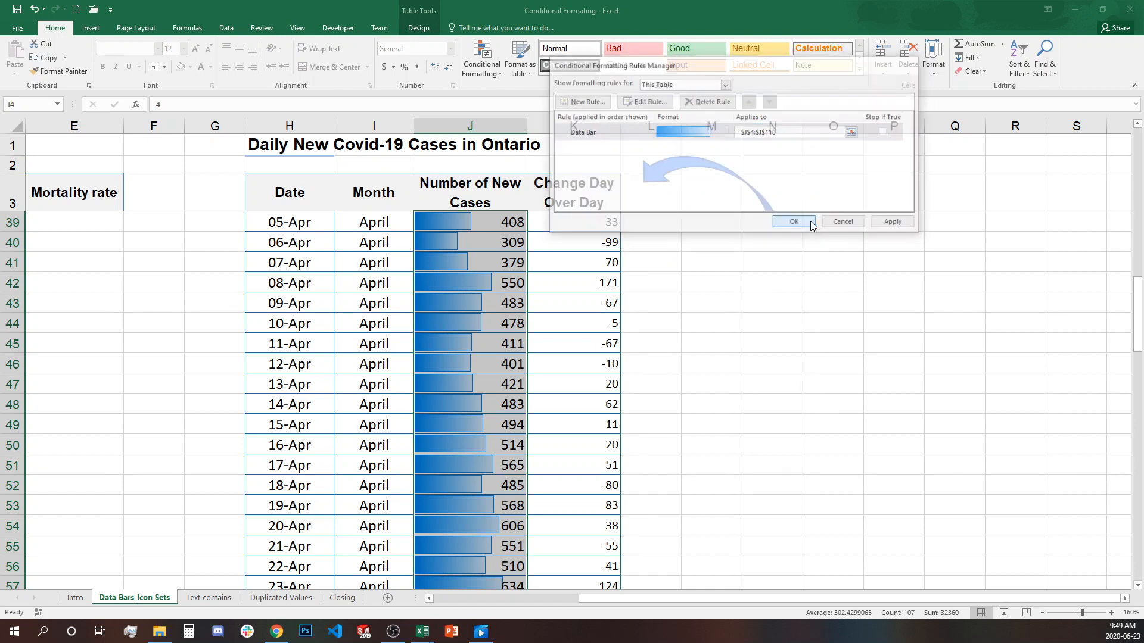
Examine how the Number of New Cases column looks with only bars, down through June and back to March.
scroll(493, 310, "down", 2)
scroll(494, 317, "down", 4)
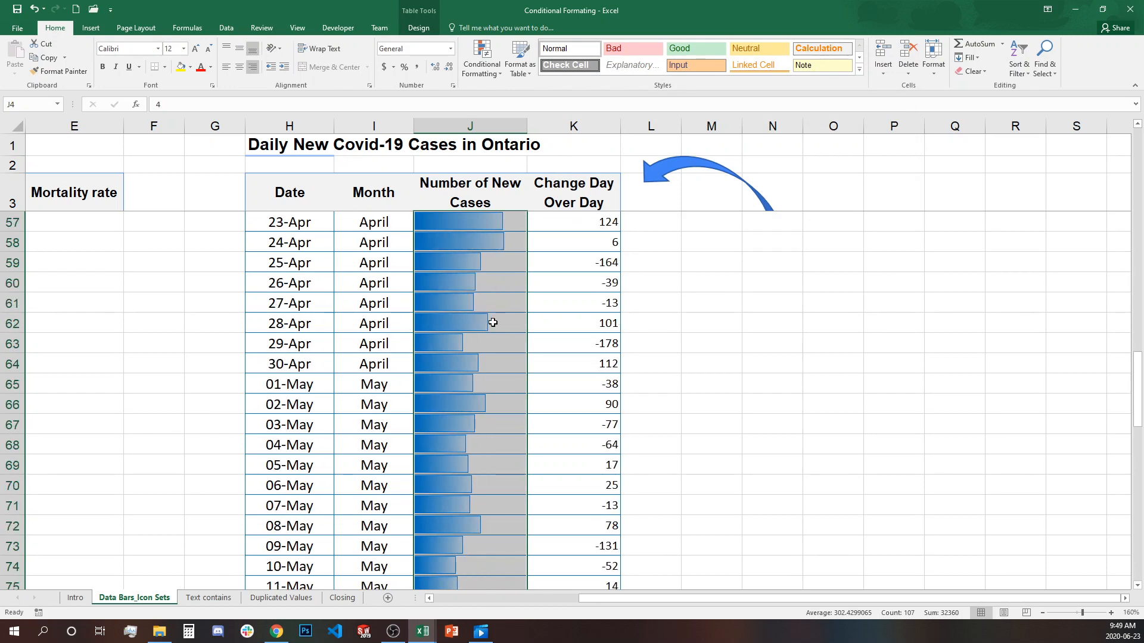
left_click(493, 319)
scroll(567, 342, "down", 8)
scroll(570, 364, "down", 6)
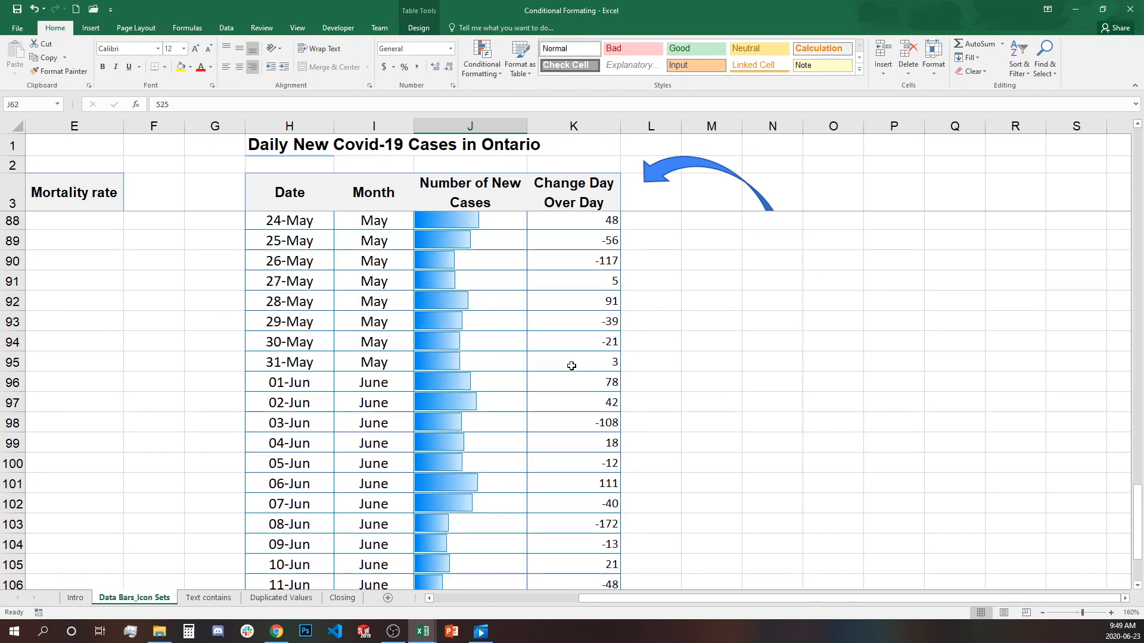
scroll(507, 336, "up", 13)
scroll(509, 355, "up", 19)
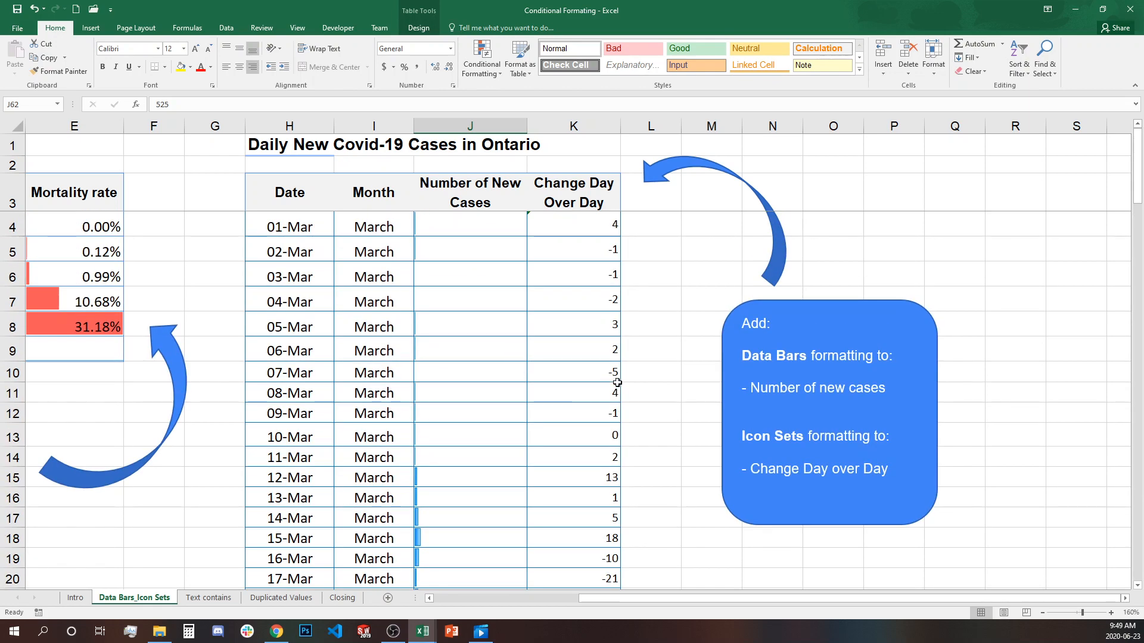
Turn off Show Bar Only in the data bar rule for the Number of New Cases values in J4:J110.
left_click(571, 222)
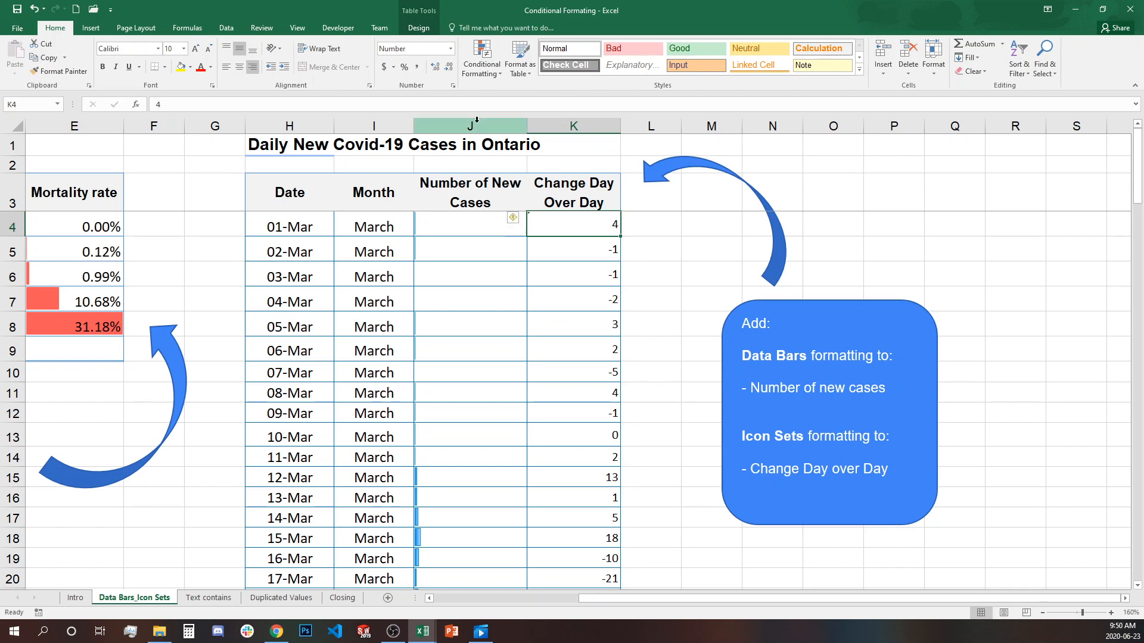
left_click(489, 225)
key("ctrl+shift+Down")
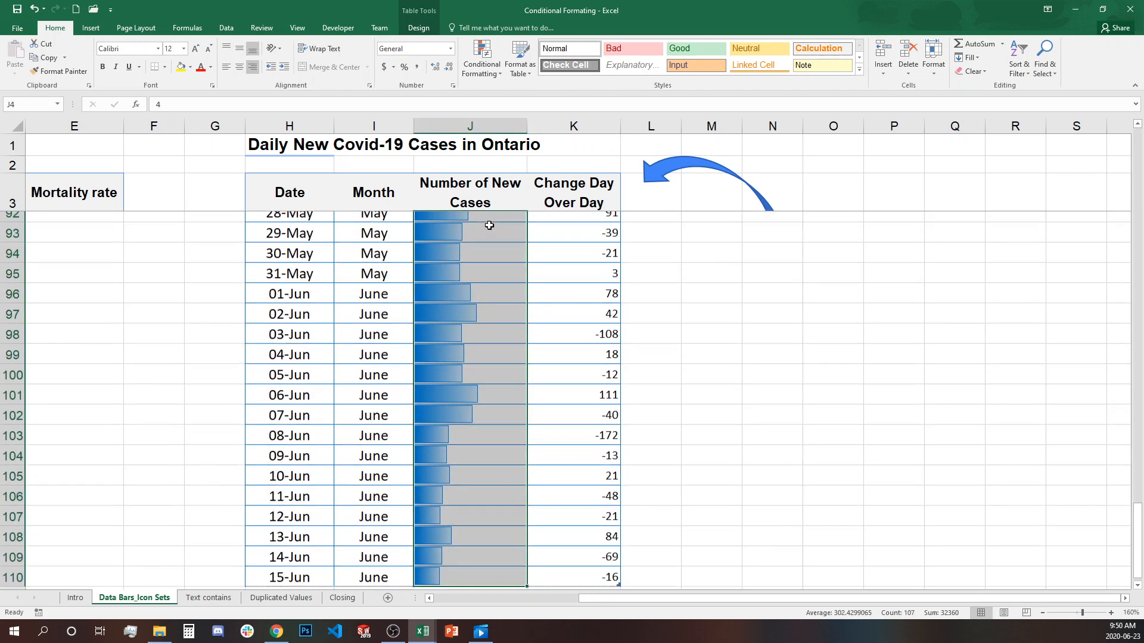
left_click(498, 72)
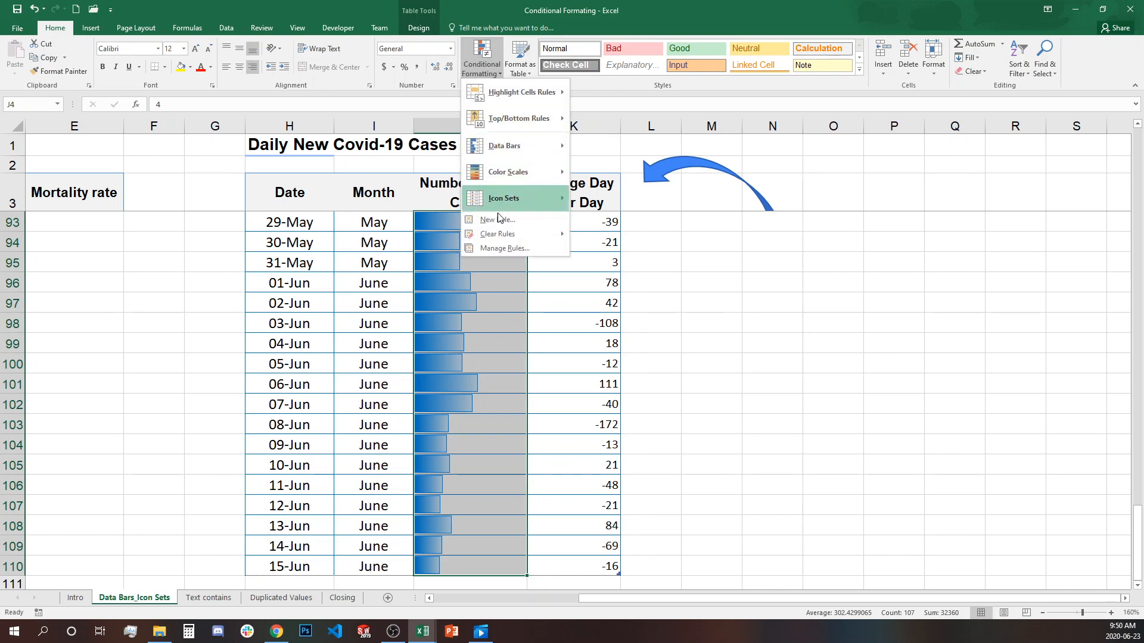
left_click(513, 248)
left_click(649, 139)
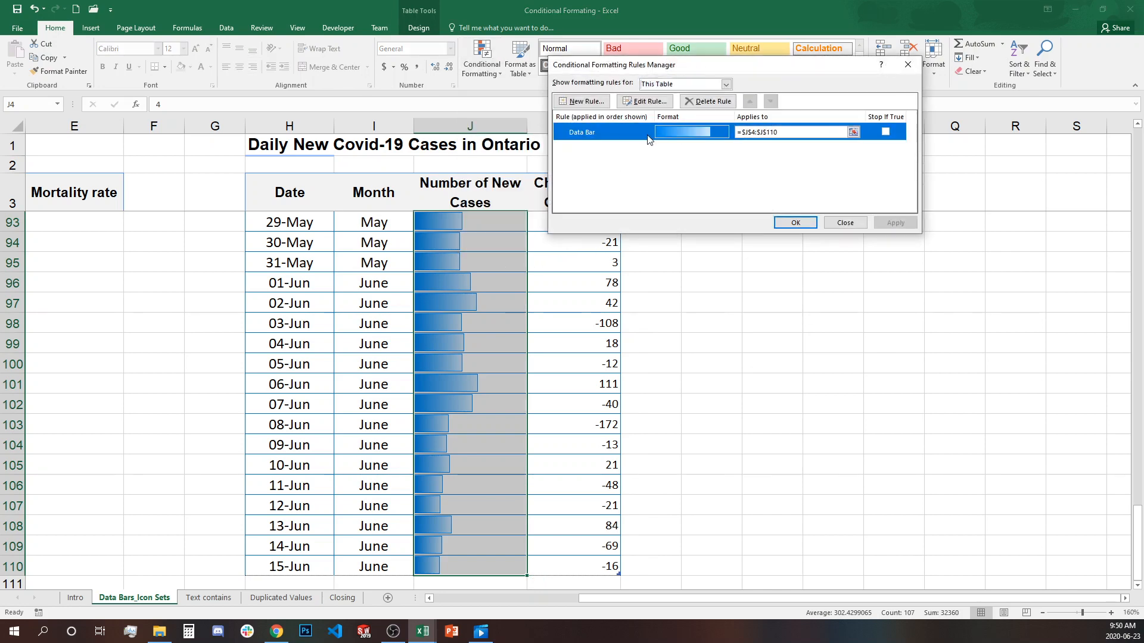
left_click(645, 101)
left_click(770, 142)
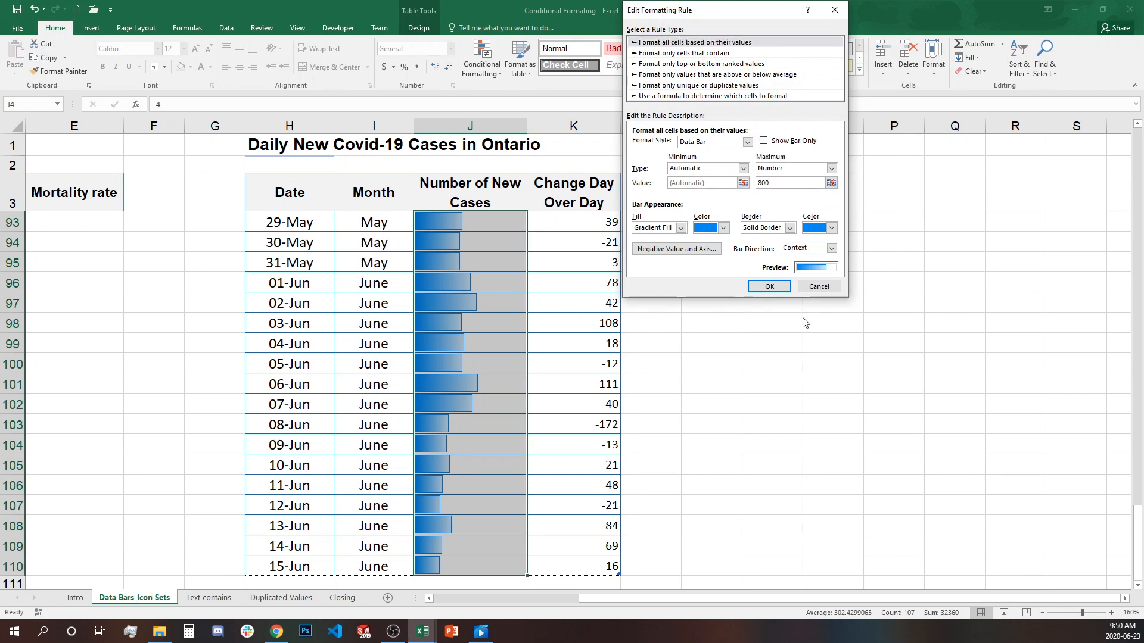
left_click(763, 287)
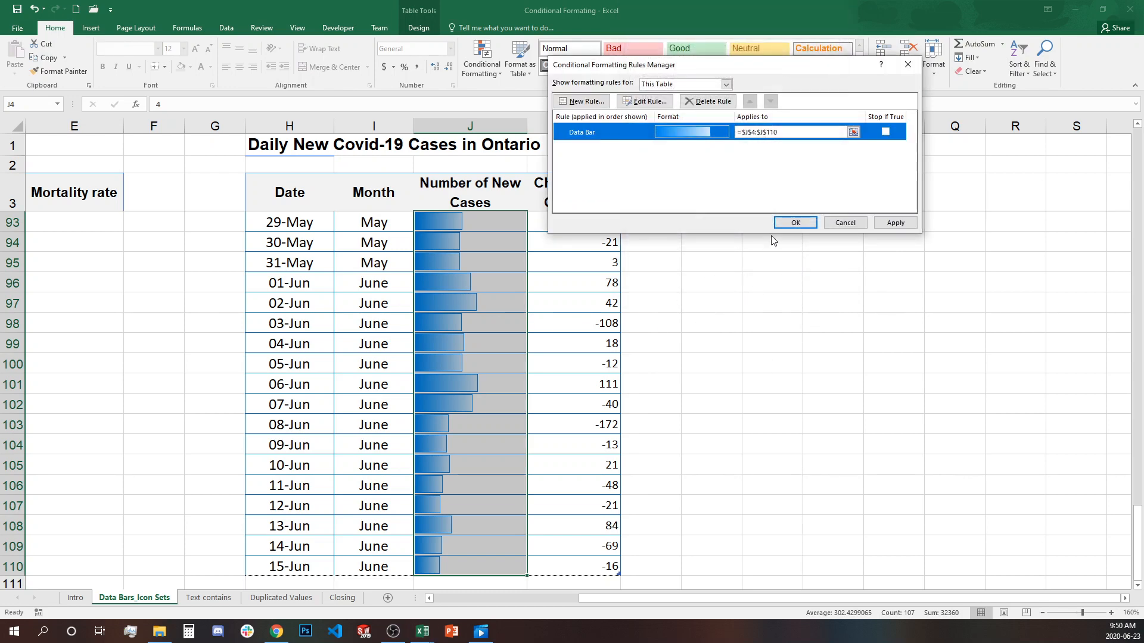
left_click(795, 223)
Inspect the Change Day Over Day cells from K4 down to K11 to see how the daily differences are calculated.
scroll(593, 336, "up", 20)
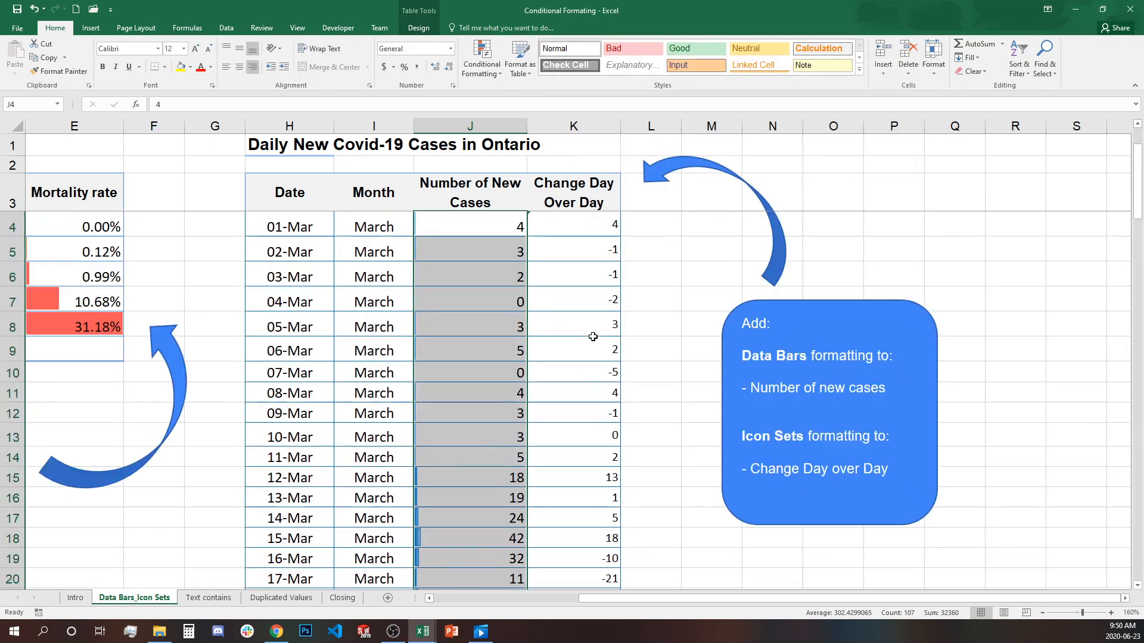
left_click(593, 227)
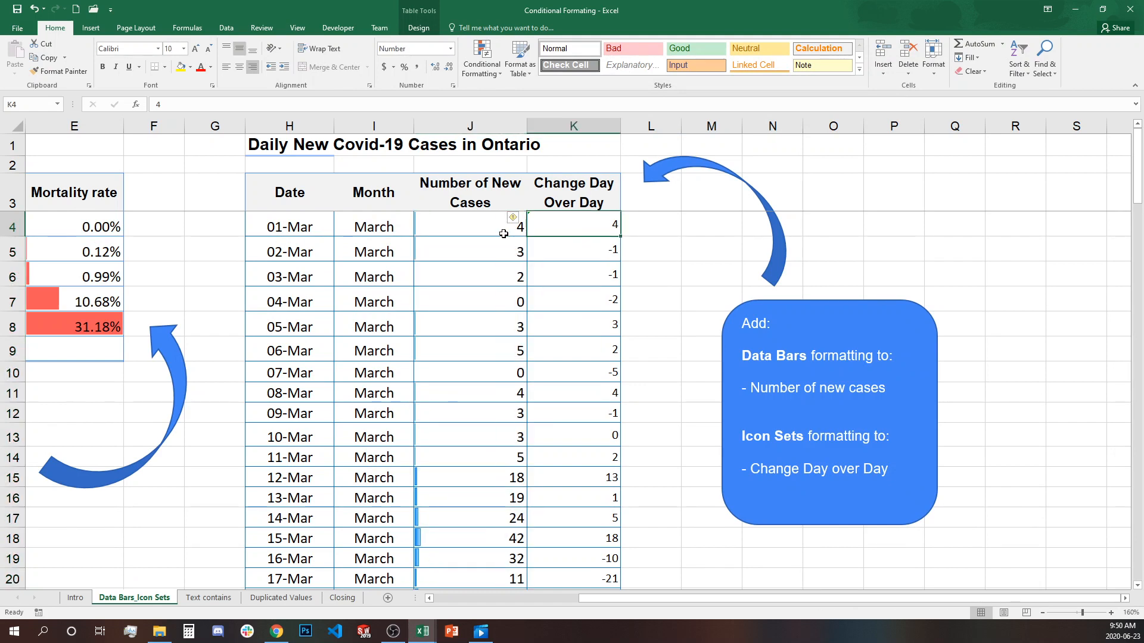
left_click(601, 247)
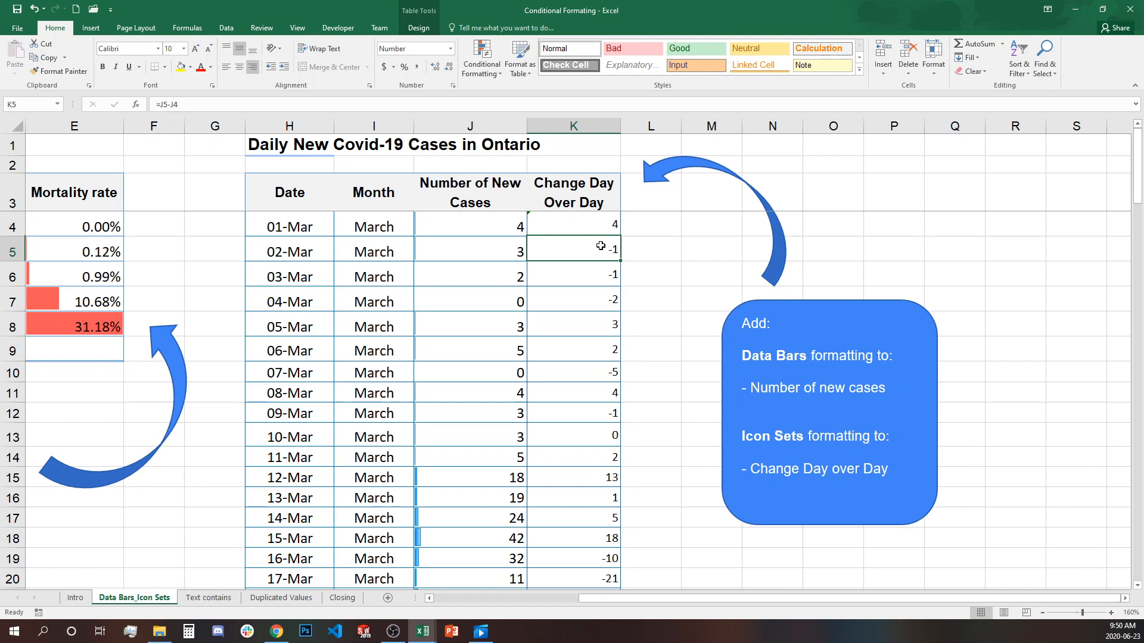
left_click(607, 327)
left_click(601, 347)
left_click(598, 370)
left_click(596, 388)
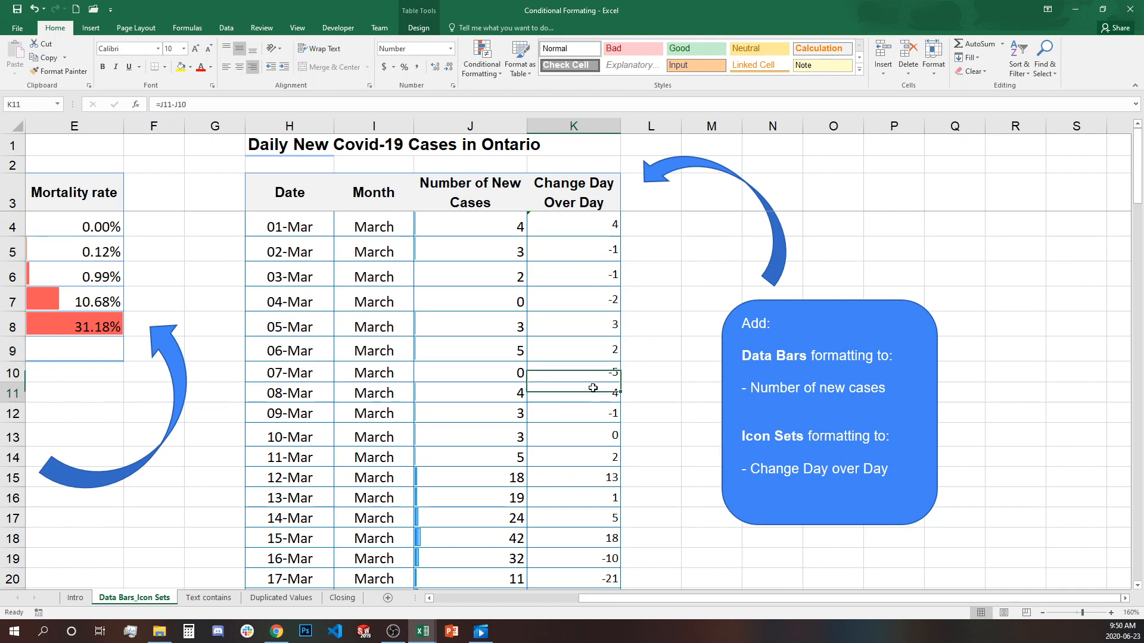
Apply the coloured 3 Arrows directional icon set to the Change Day Over Day values in K4:K110.
left_click(584, 225)
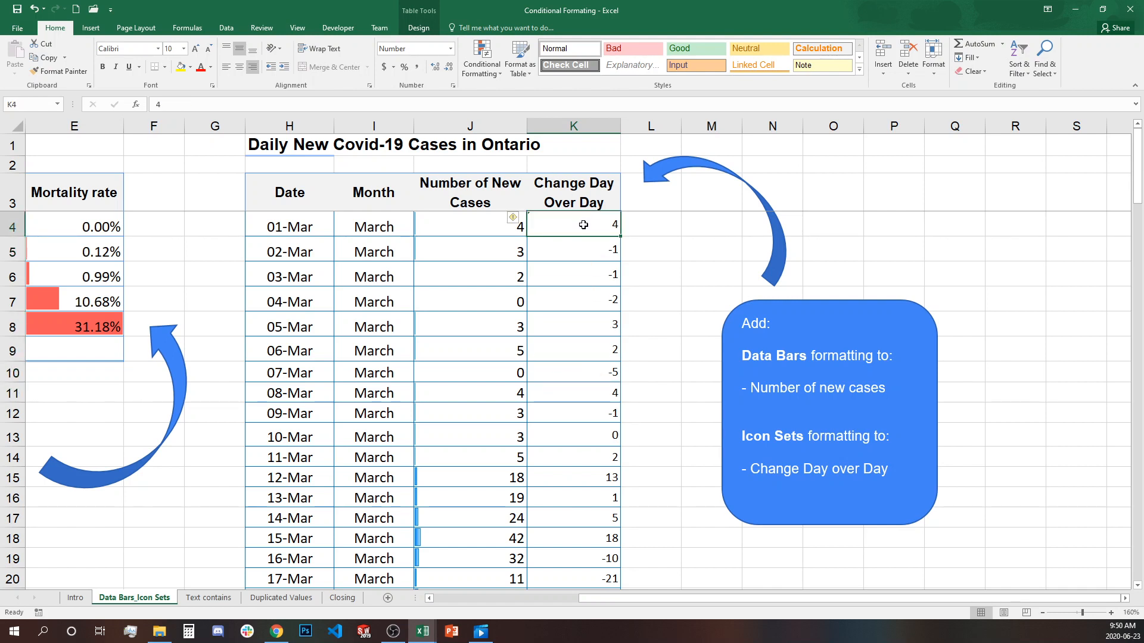
key("ctrl+shift+Down")
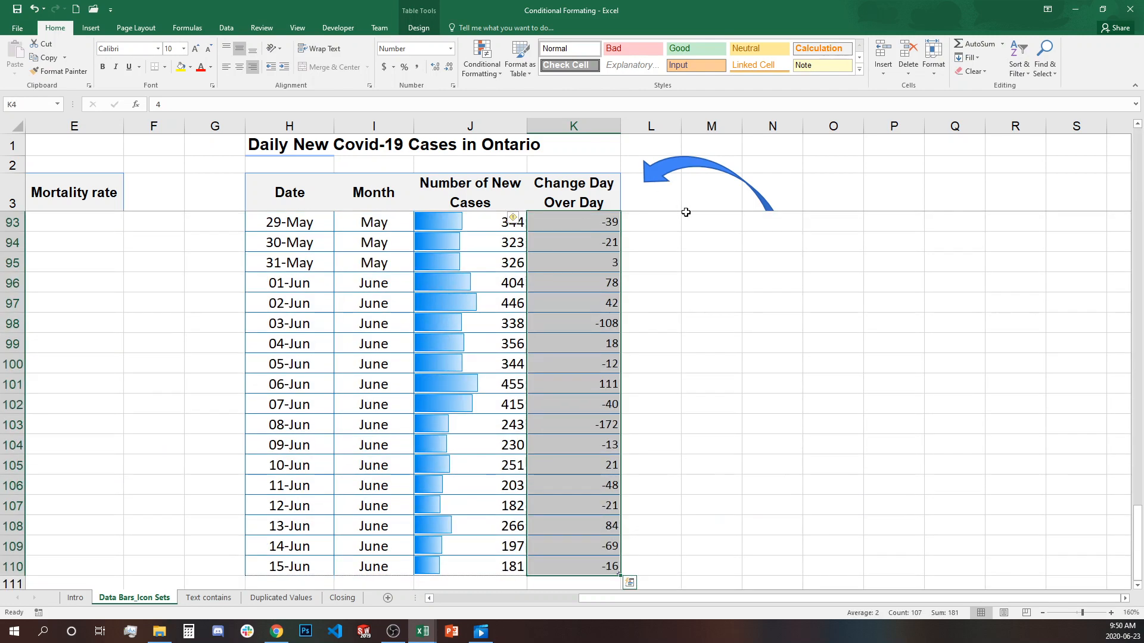
left_click(500, 75)
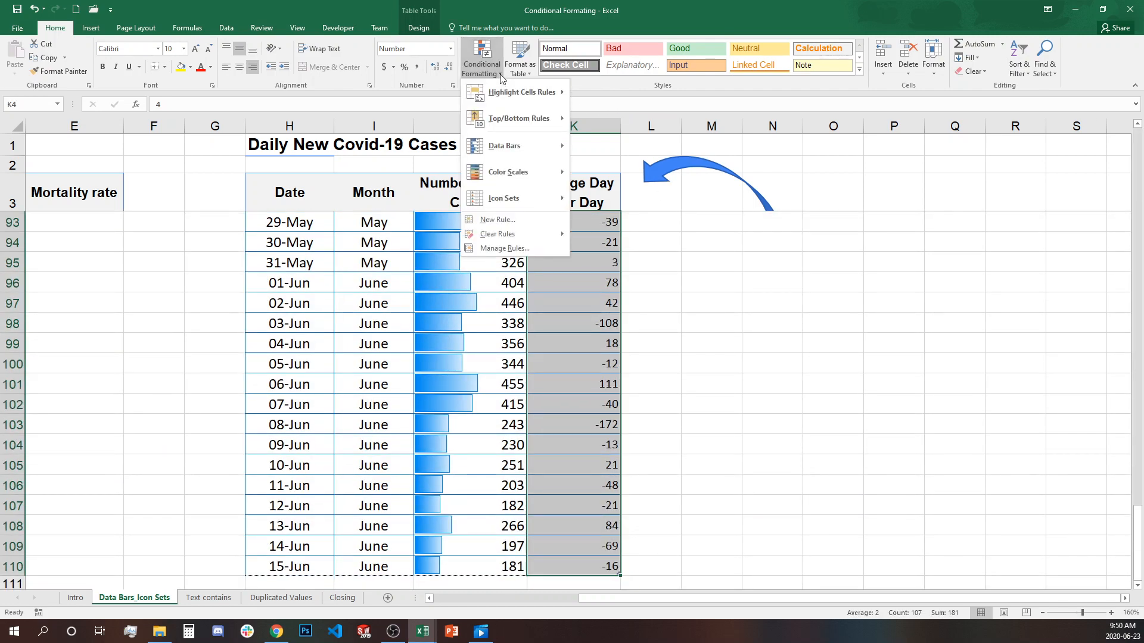
mouse_move(495, 201)
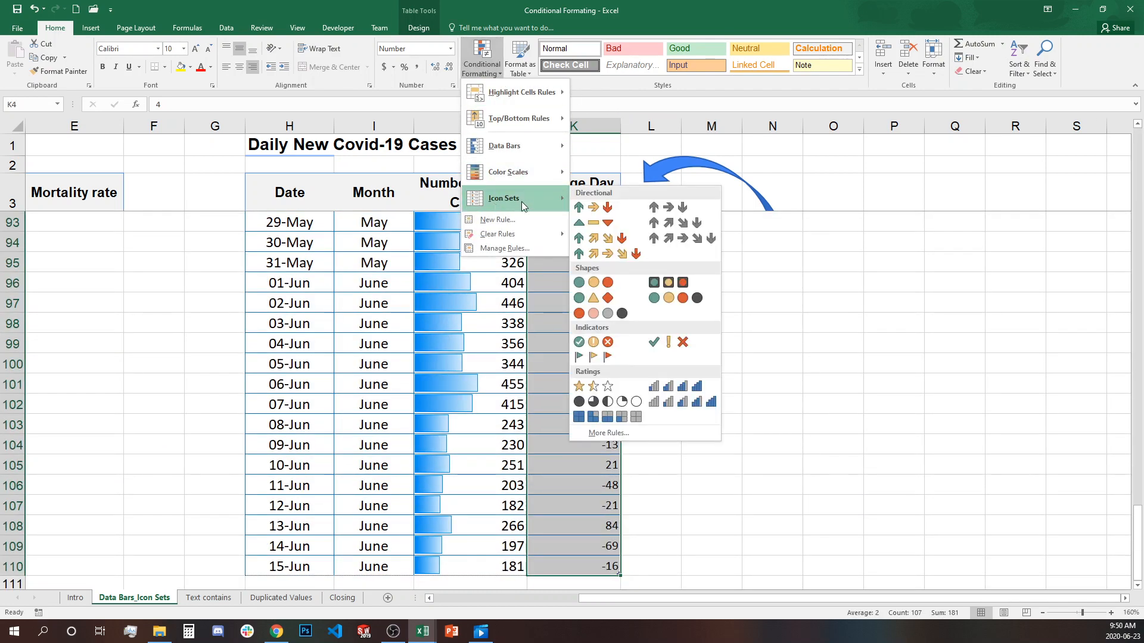
left_click(584, 208)
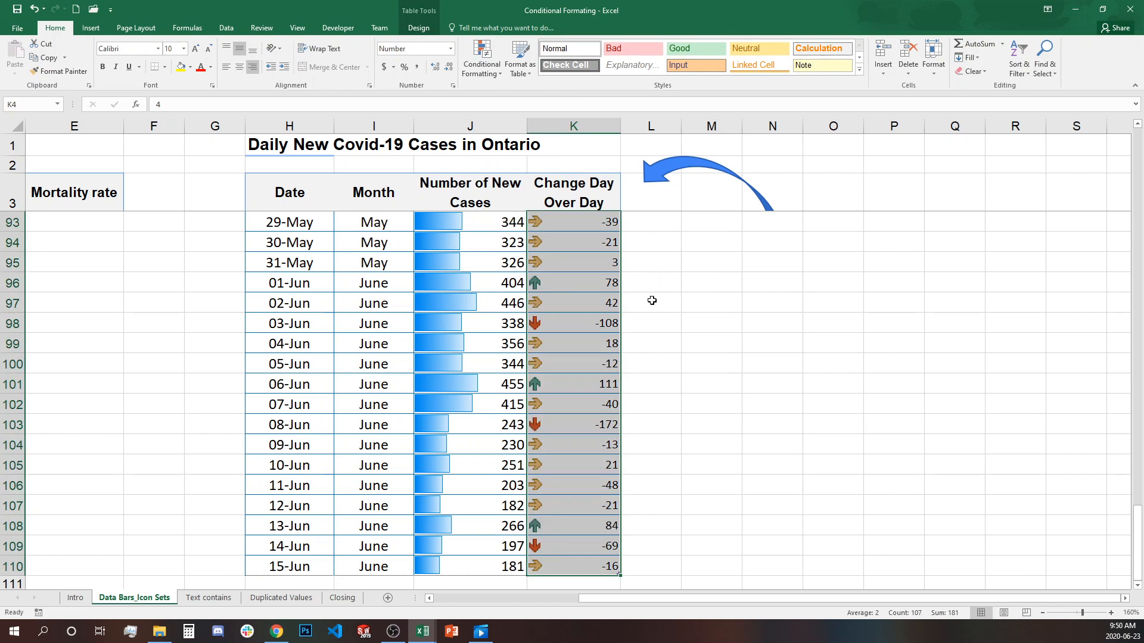
Review the arrow icons in the Change Day Over Day column from early March through April.
scroll(614, 369, "up", 20)
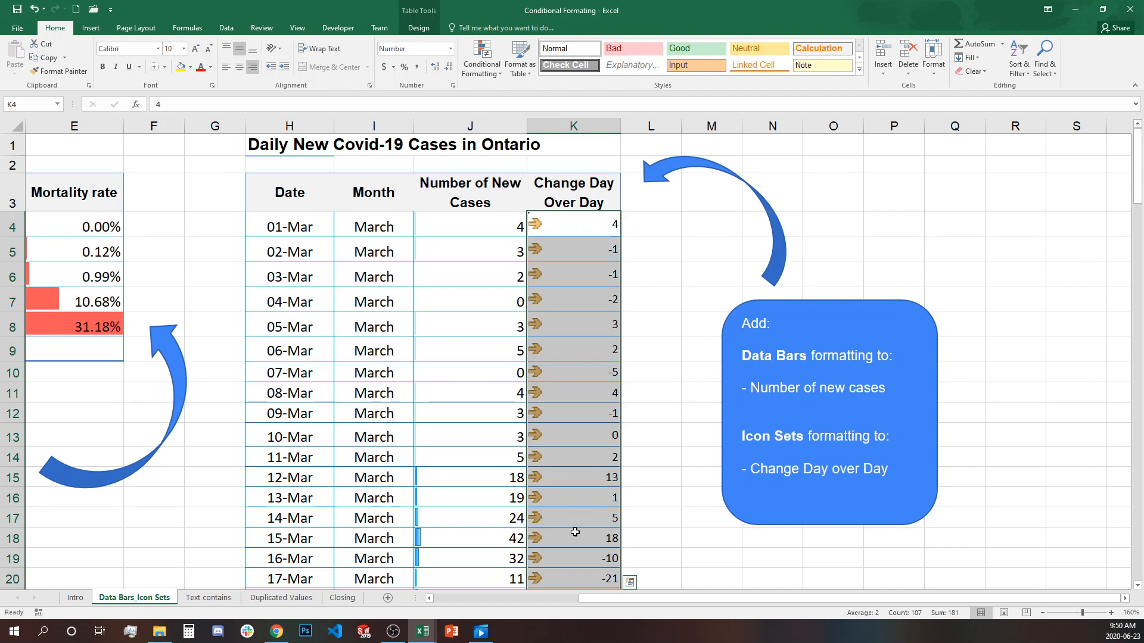
left_click(572, 520)
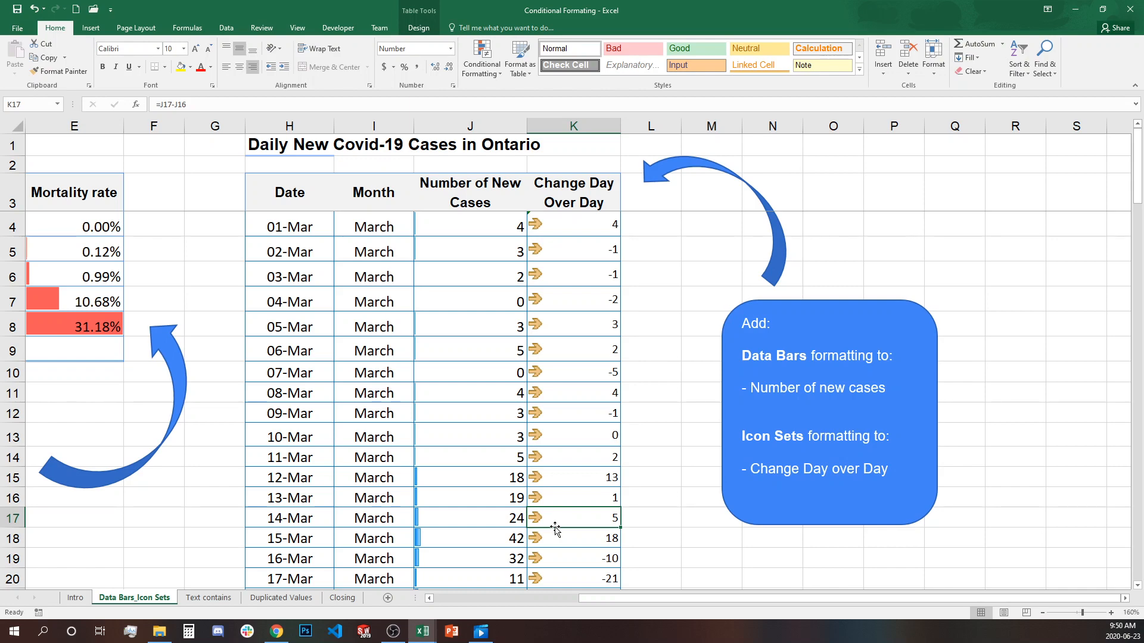
scroll(574, 317, "down", 15)
scroll(590, 309, "up", 2)
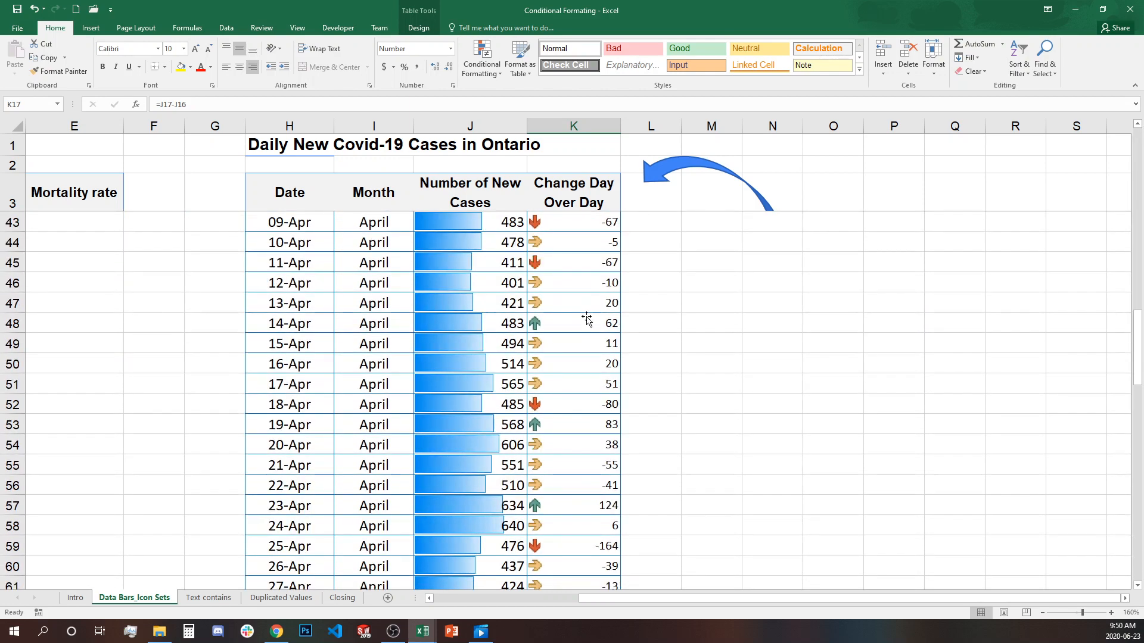
scroll(587, 322, "up", 13)
In the icon set rule for K4:K110, show the green up arrow for values >= 1 using the Number type.
left_click(570, 223)
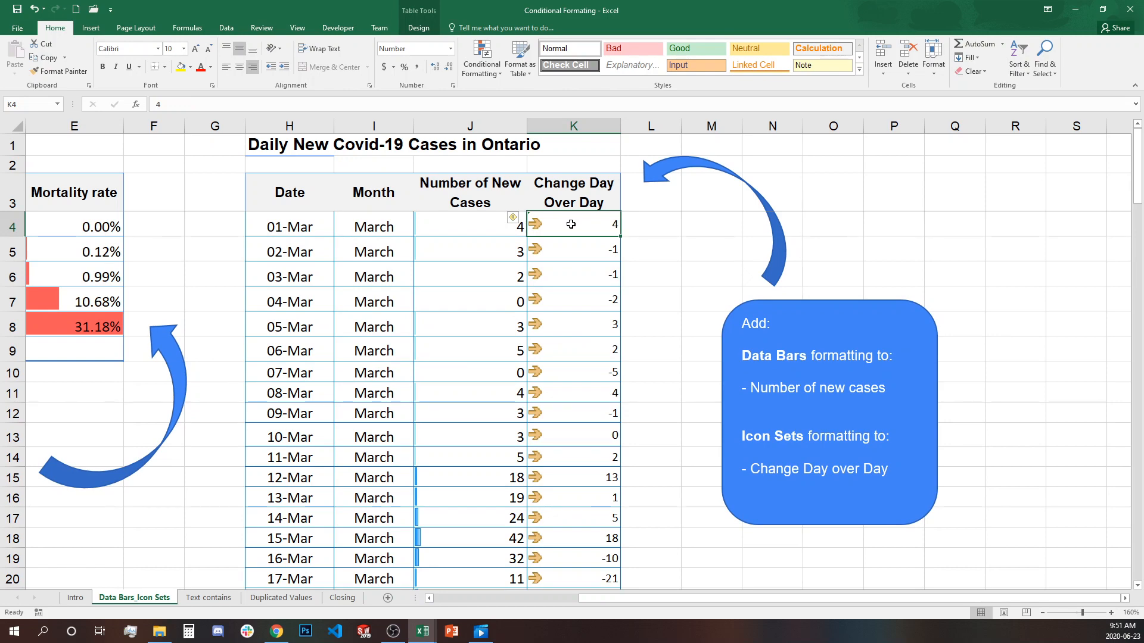
key("ctrl+shift+Down")
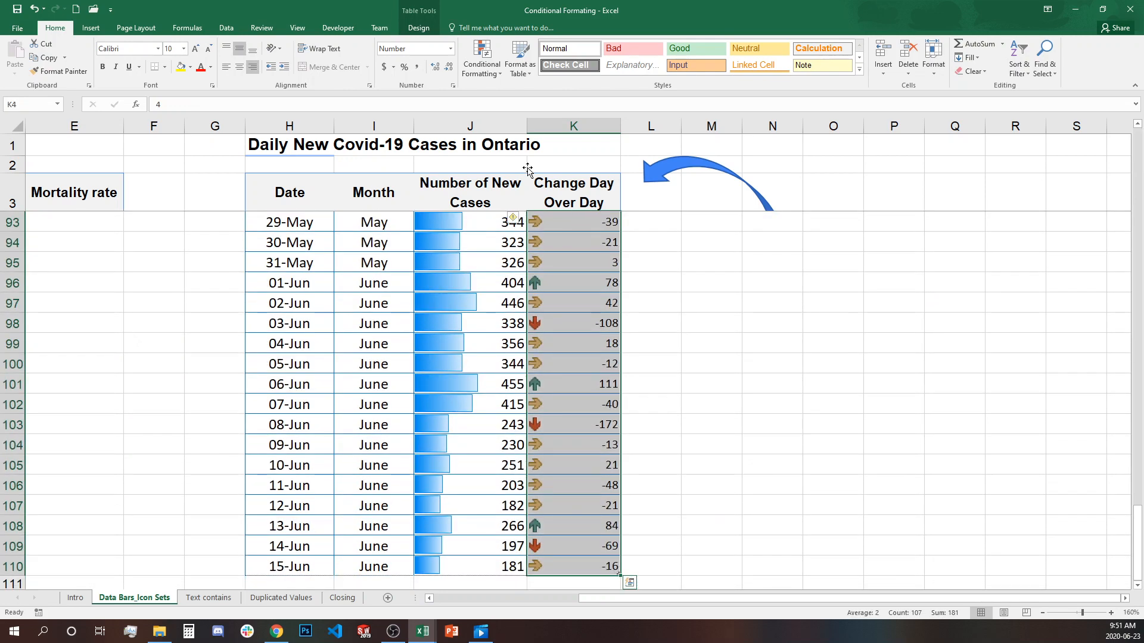
left_click(496, 69)
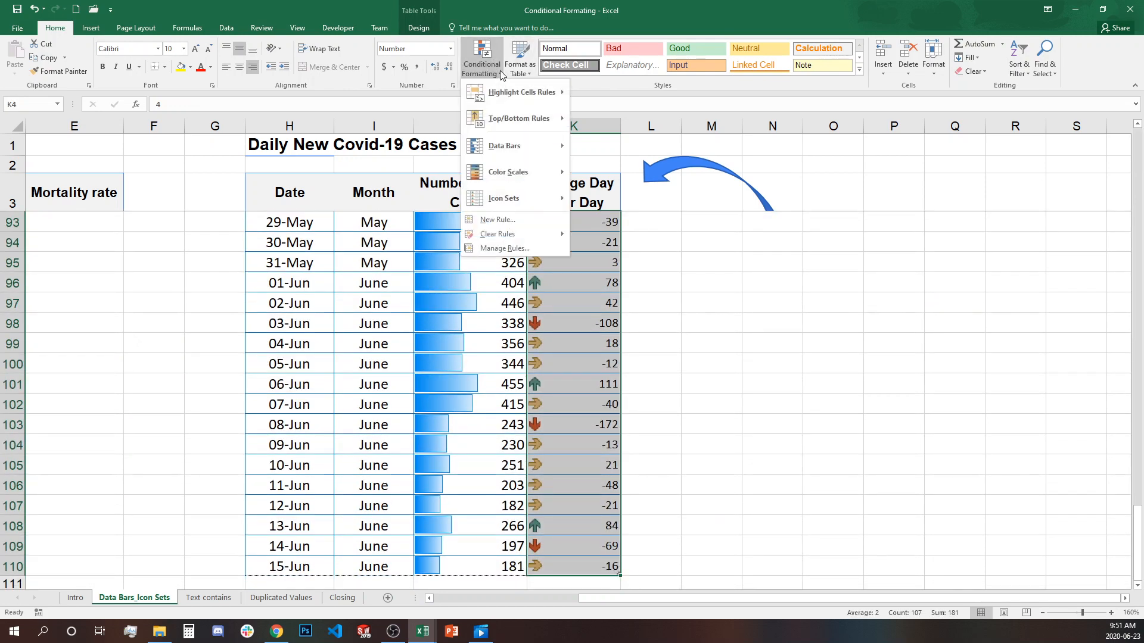
left_click(504, 249)
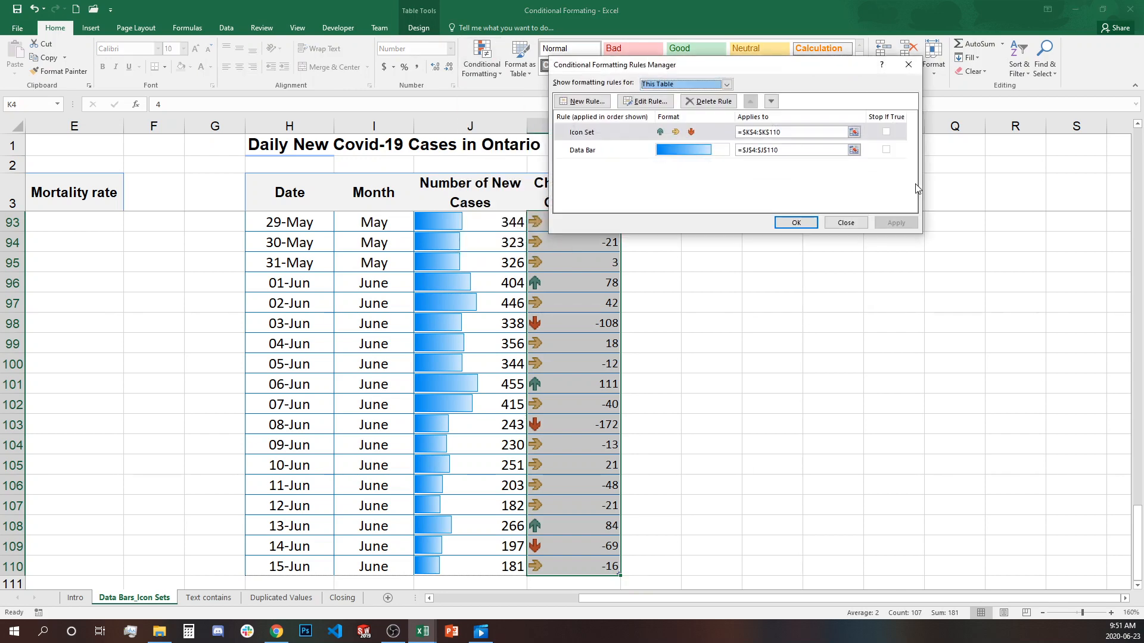
left_click(611, 128)
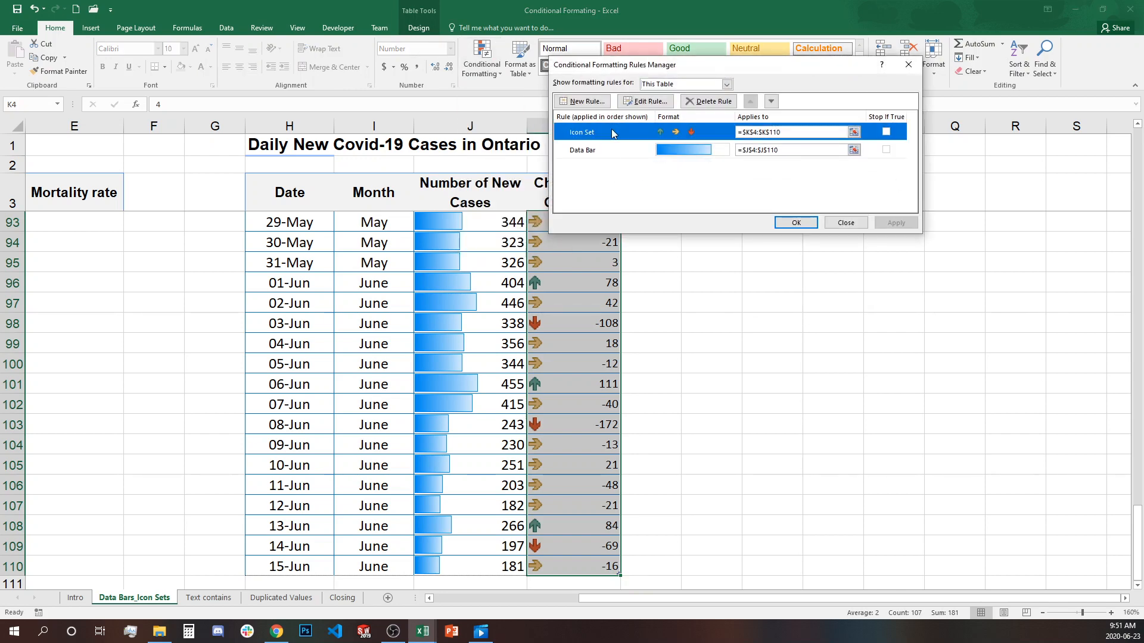
left_click(649, 101)
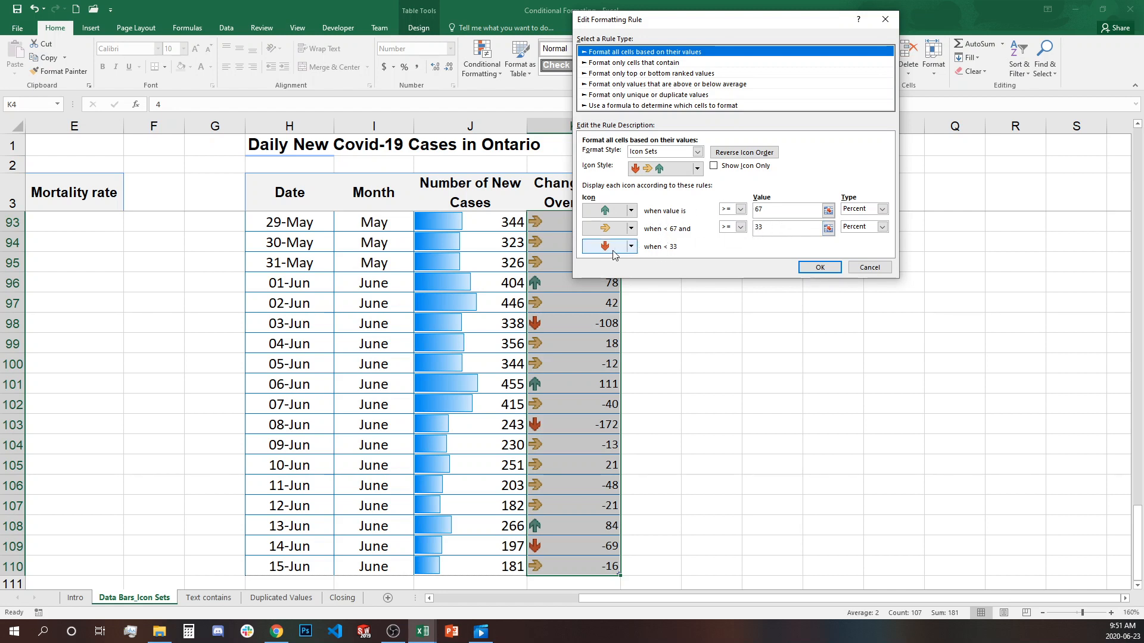
left_click(882, 209)
left_click(870, 221)
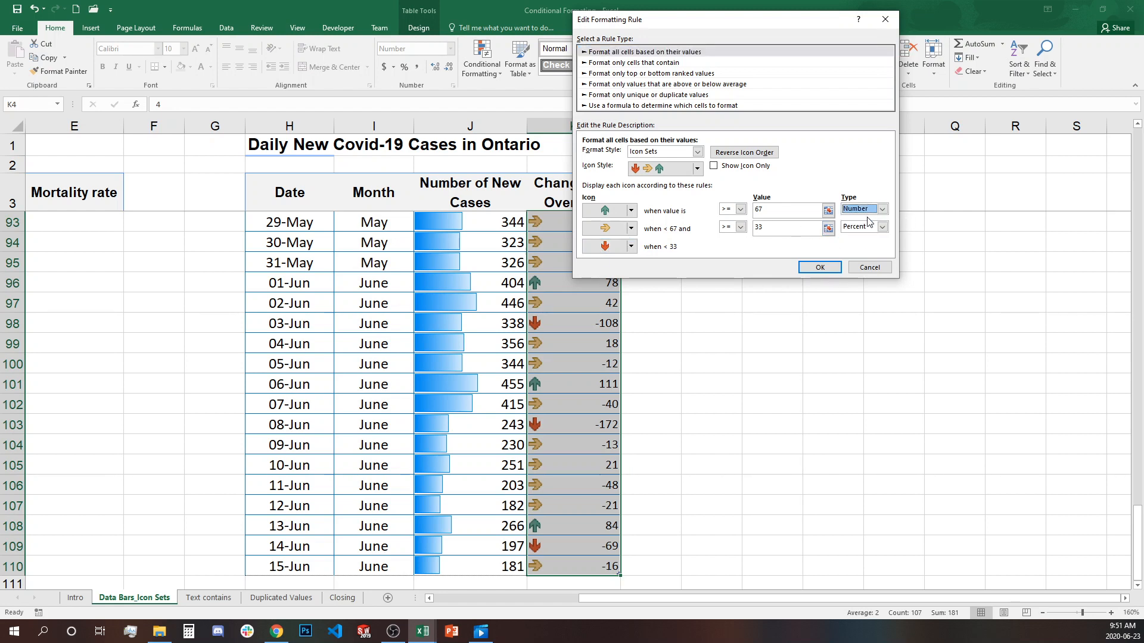
left_click(759, 208)
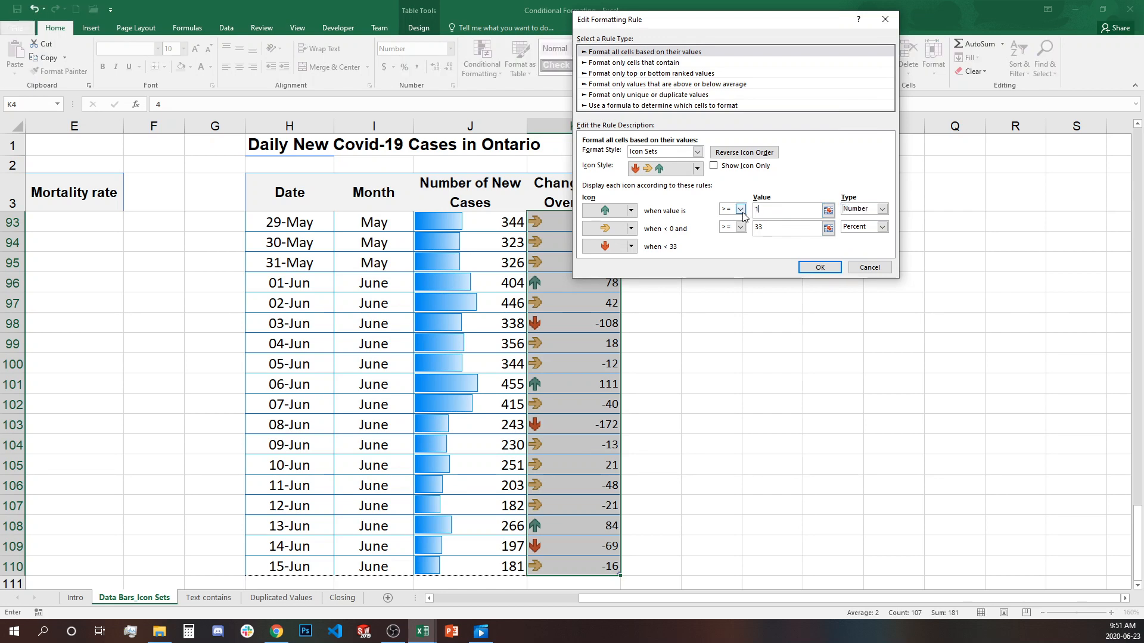
Set the yellow sideways arrow to values >= 0 with the Number type and apply the edited icon set rule.
left_click(856, 227)
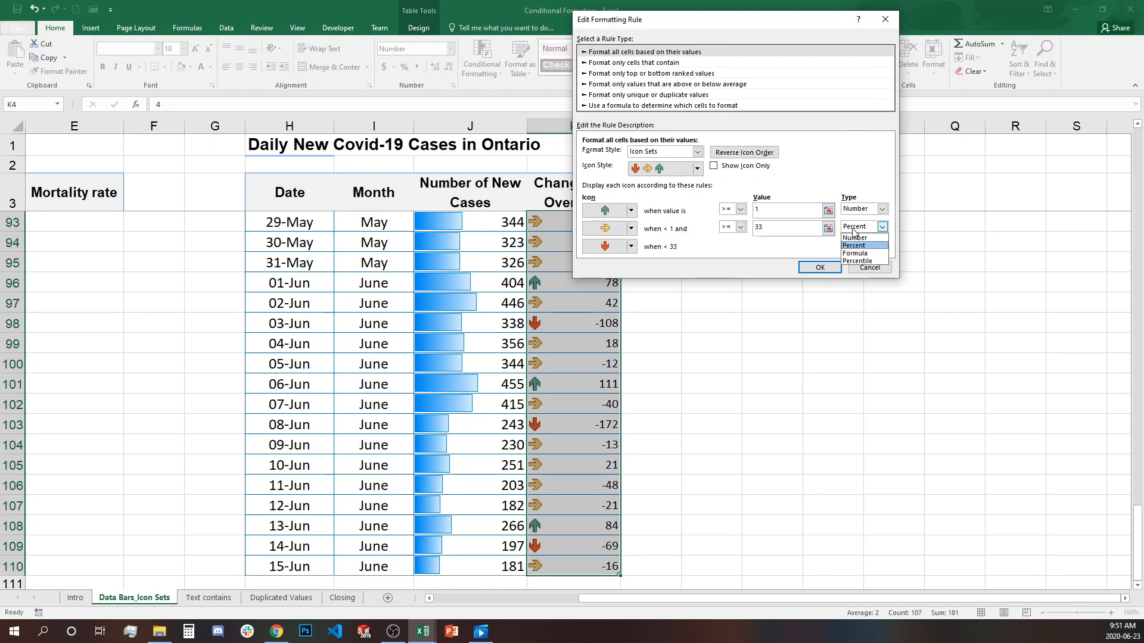
left_click(856, 237)
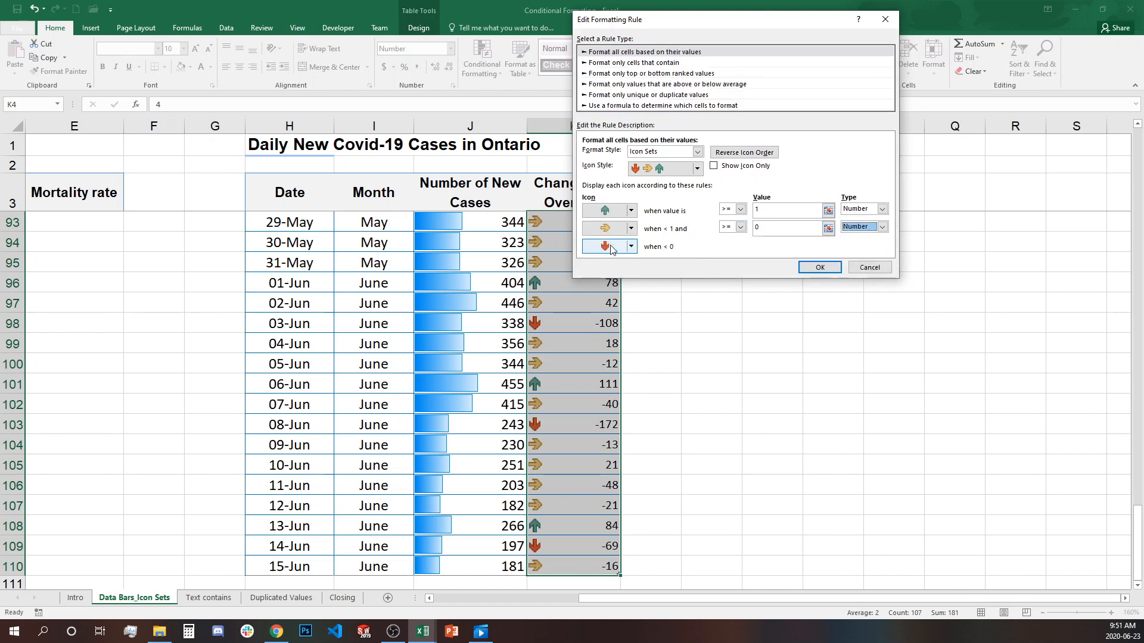
left_click(818, 265)
left_click(808, 228)
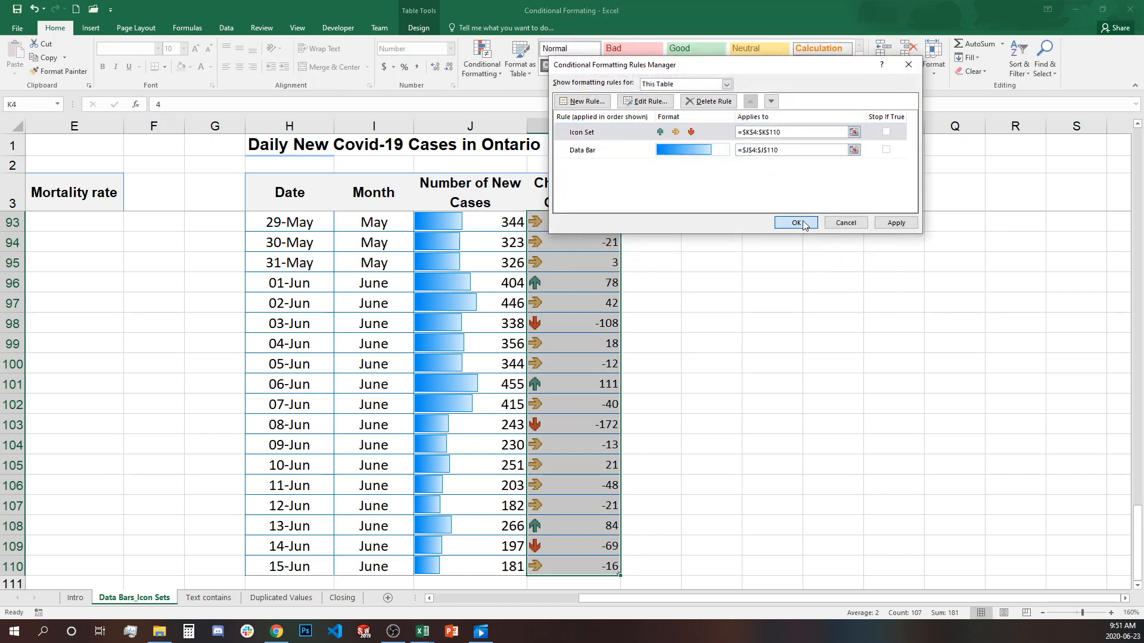
Check the arrow icons against the day-over-day changes in cells K4 through K8.
scroll(698, 355, "up", 20)
scroll(699, 360, "up", 7)
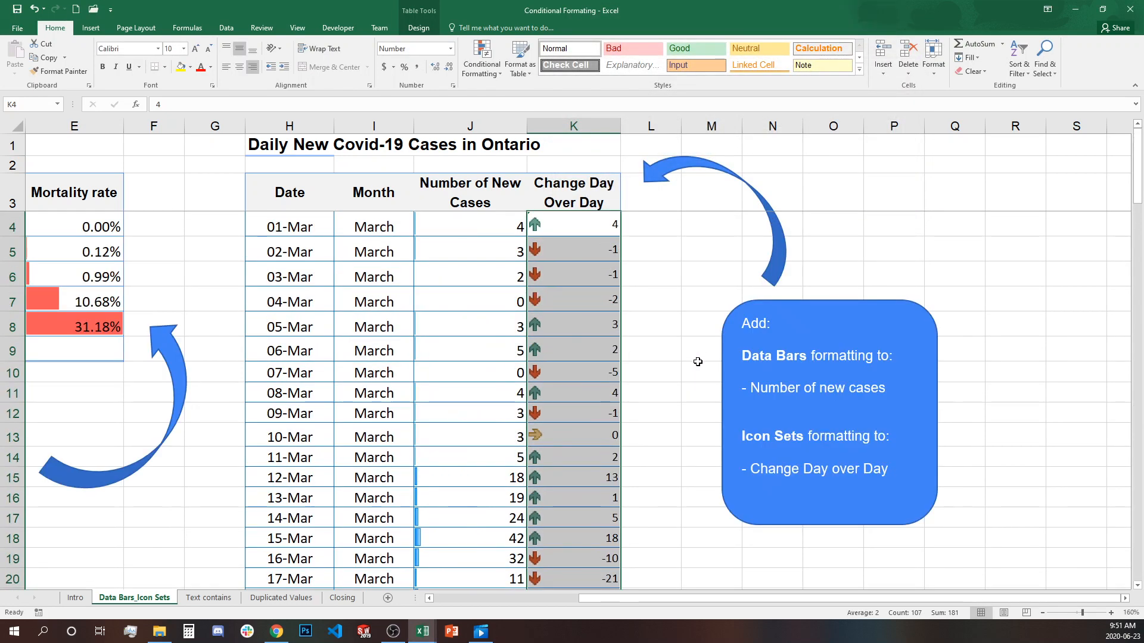
left_click(649, 267)
left_click(591, 232)
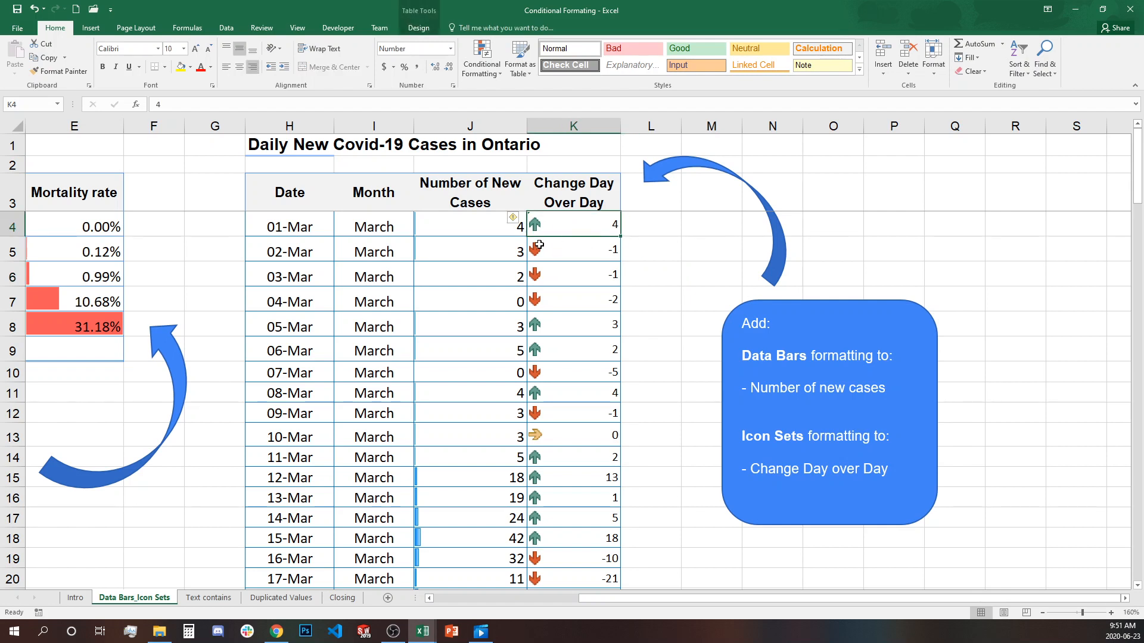
left_click(534, 249)
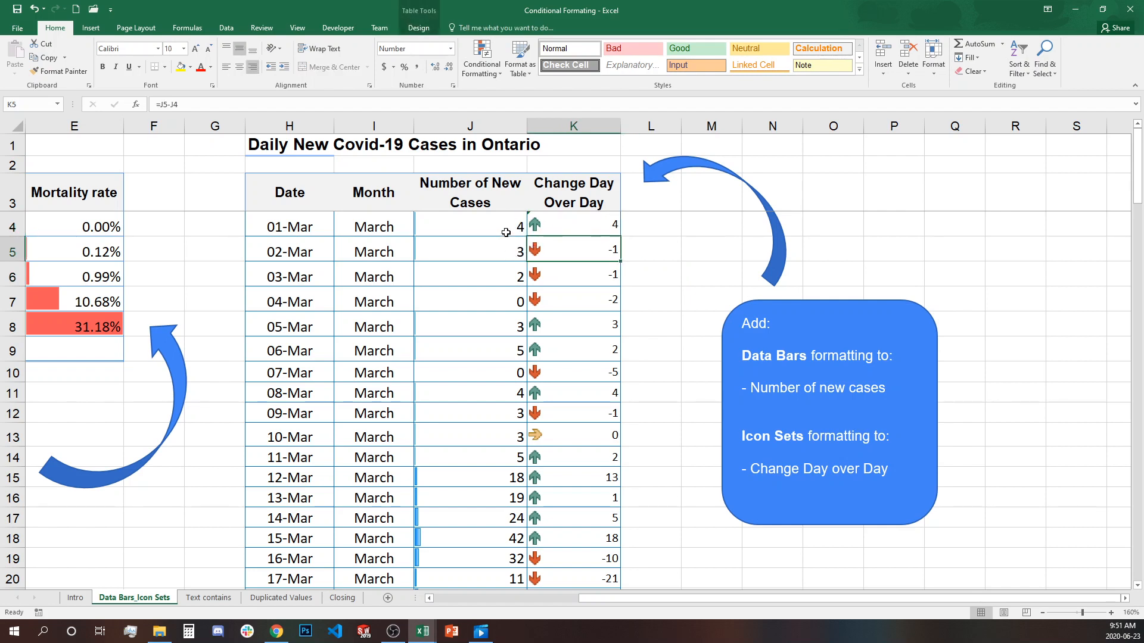
left_click(570, 277)
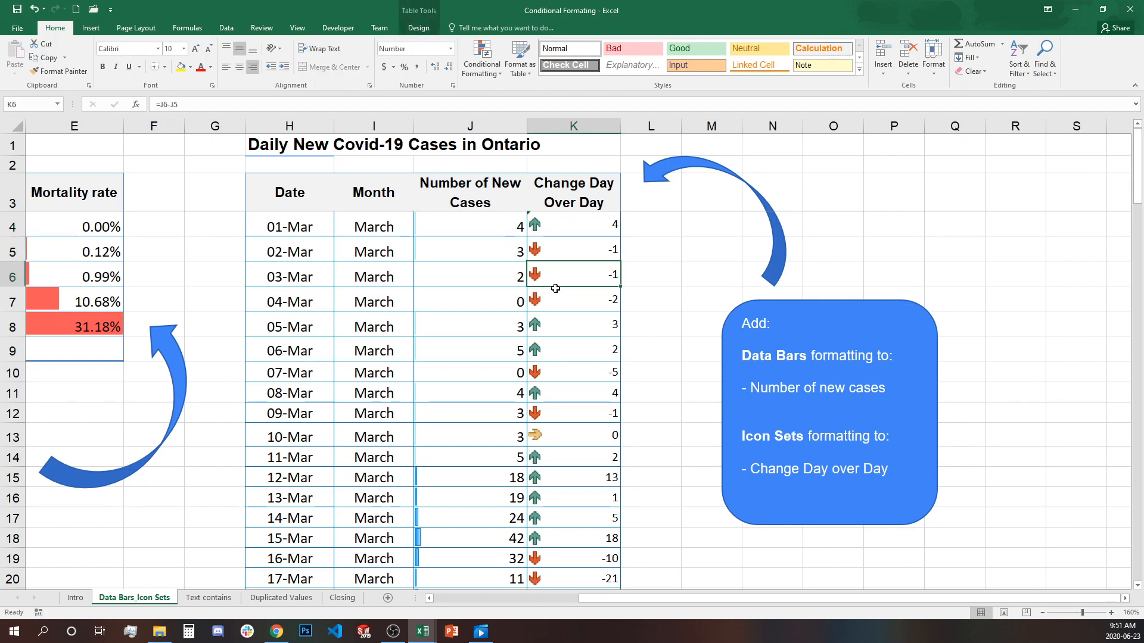
left_click(553, 302)
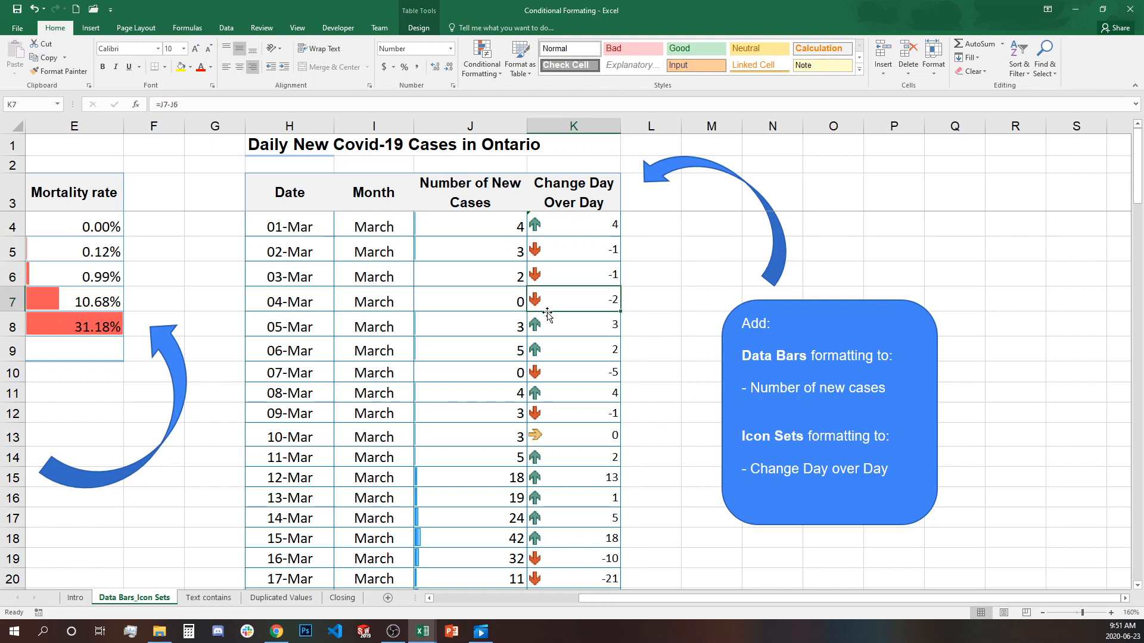
left_click(543, 324)
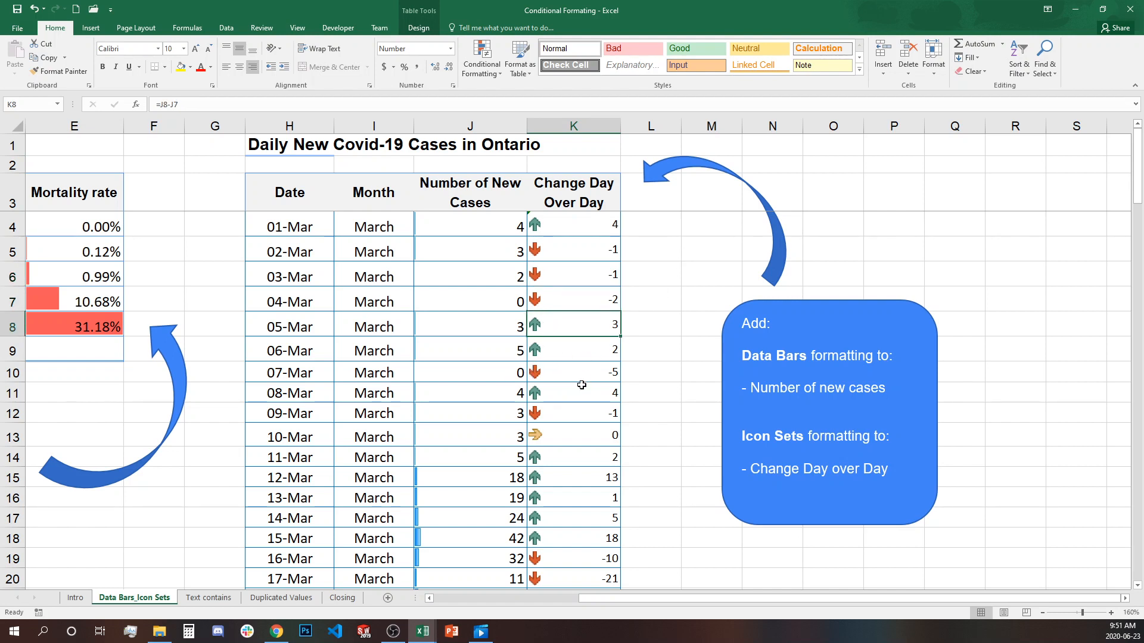
Compare the new case counts in J12 and J13 with the sideways arrow in K13.
left_click(557, 441)
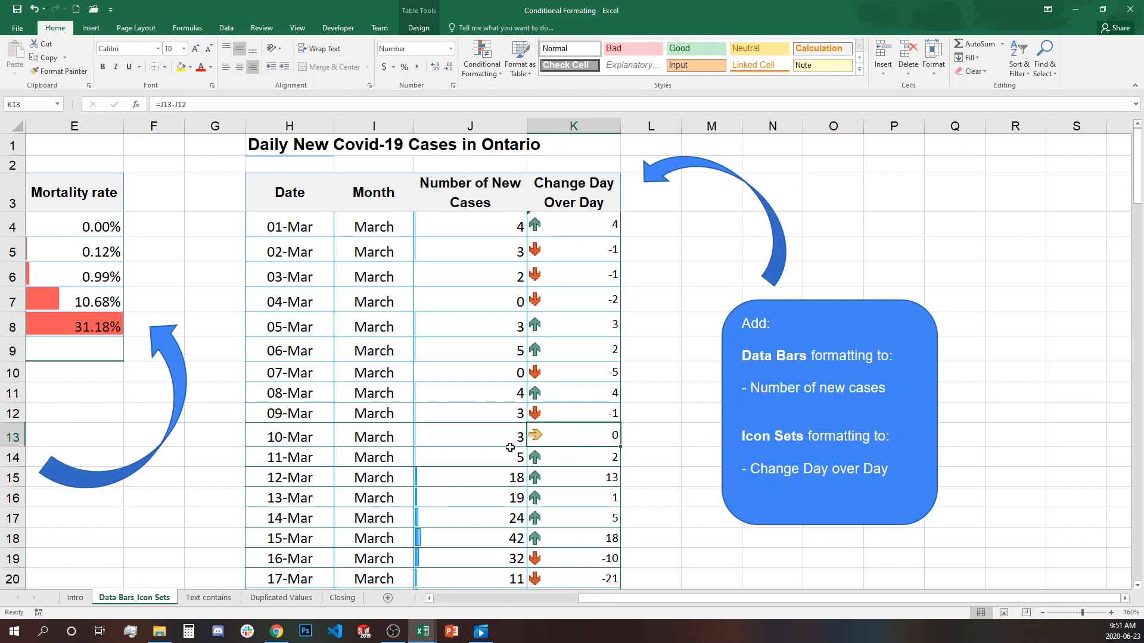
left_click(508, 412)
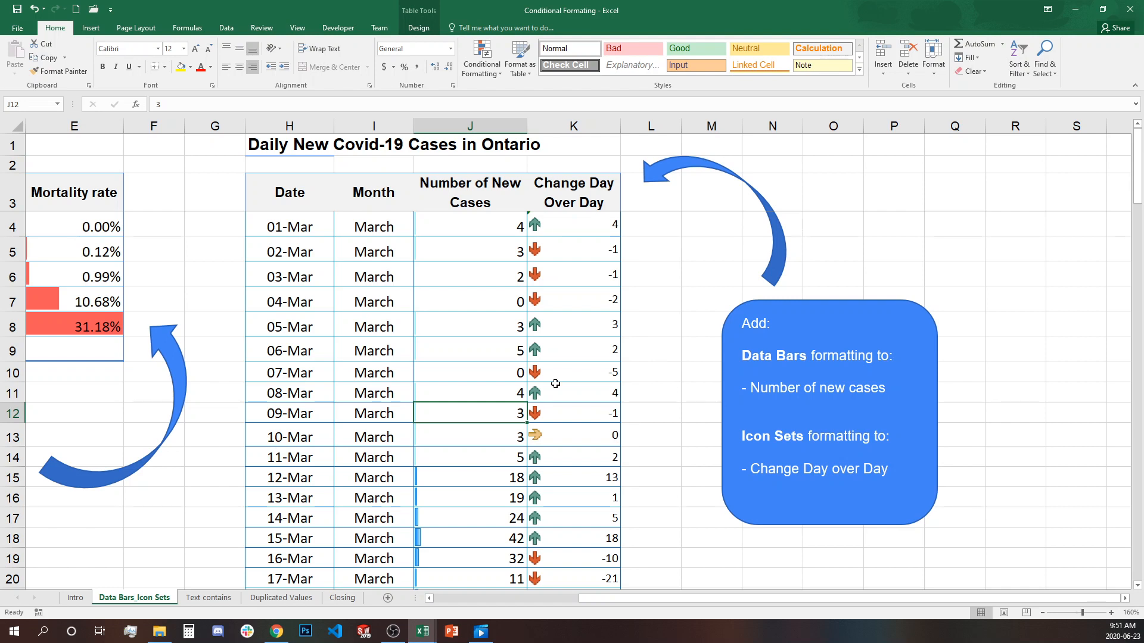
left_click(492, 433)
left_click(491, 410)
left_click(486, 441)
left_click(542, 436)
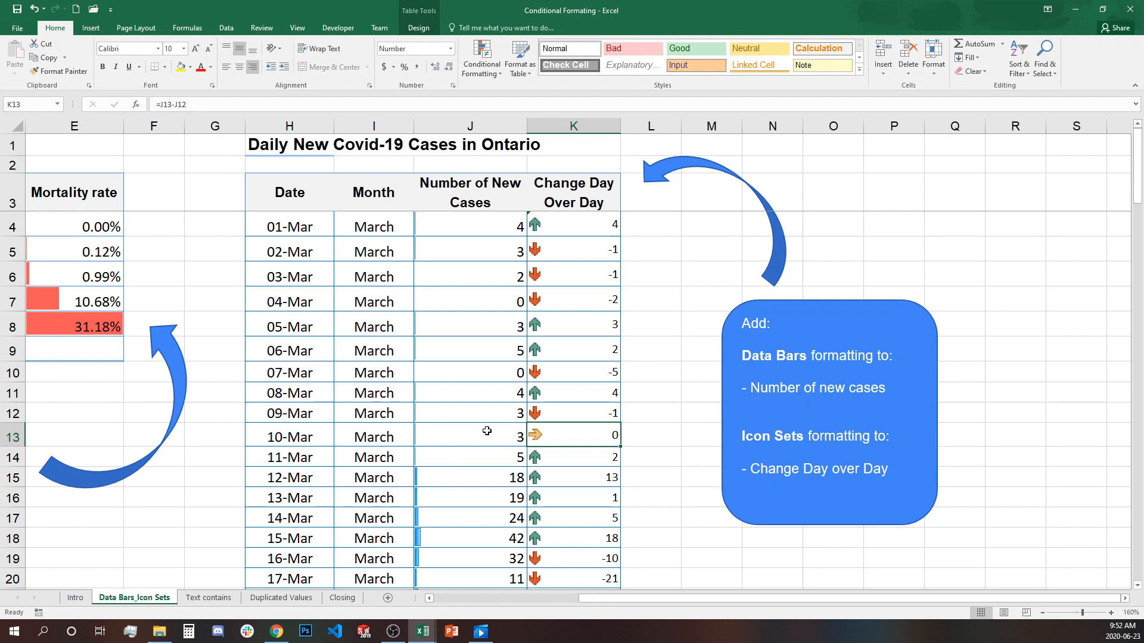
Turn on Show Icon Only in the Change Day Over Day icon set rule to hide the numbers.
left_click(564, 218)
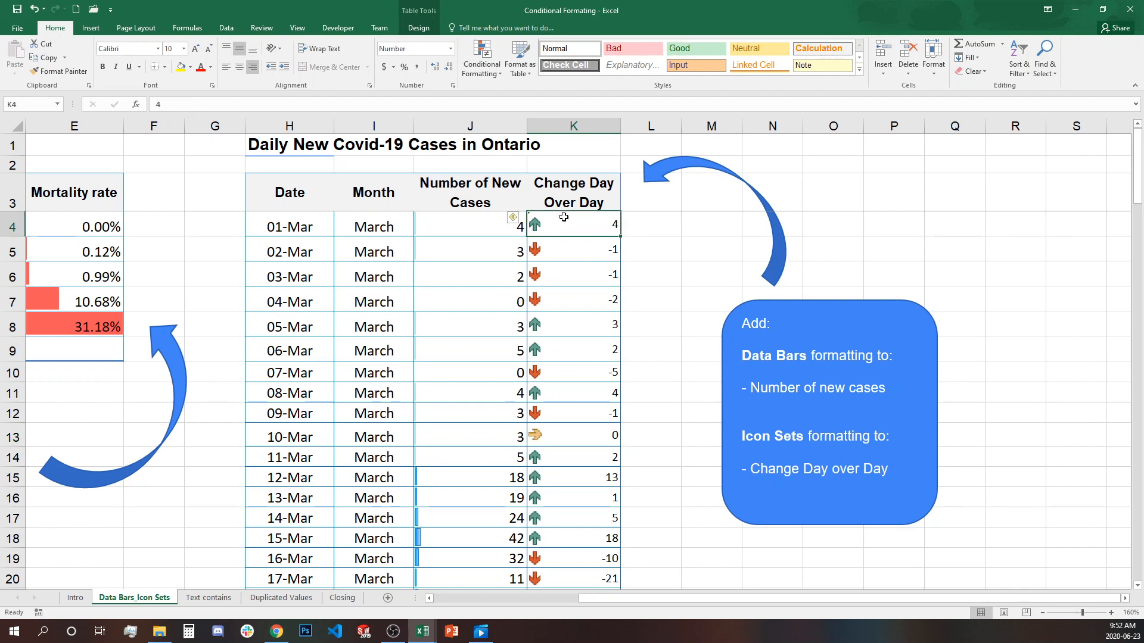
left_click(499, 77)
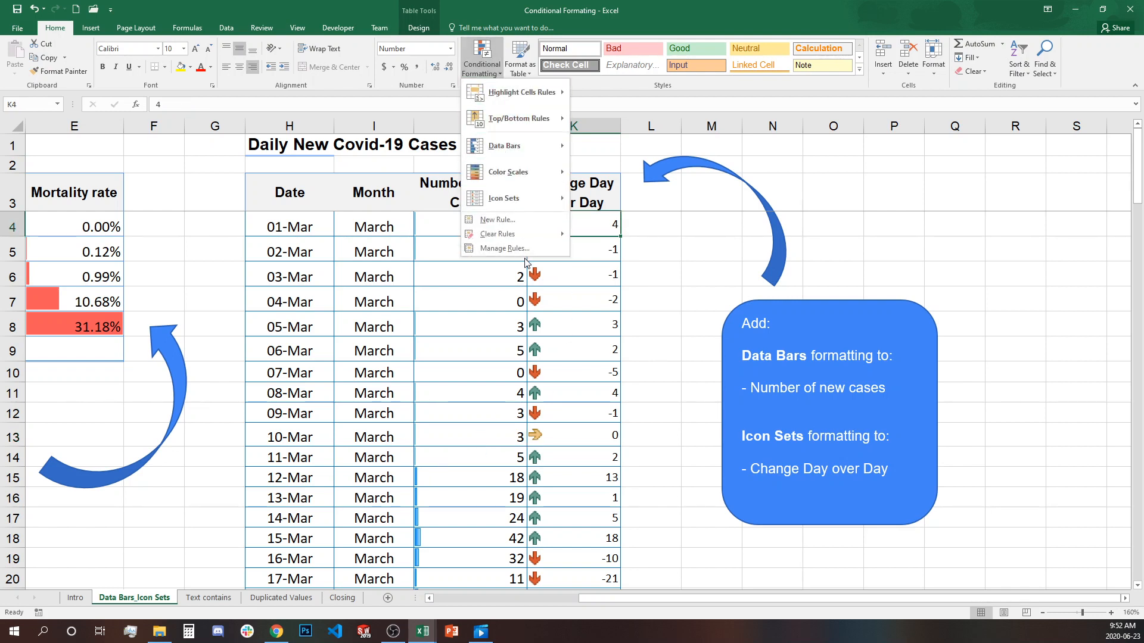
left_click(525, 255)
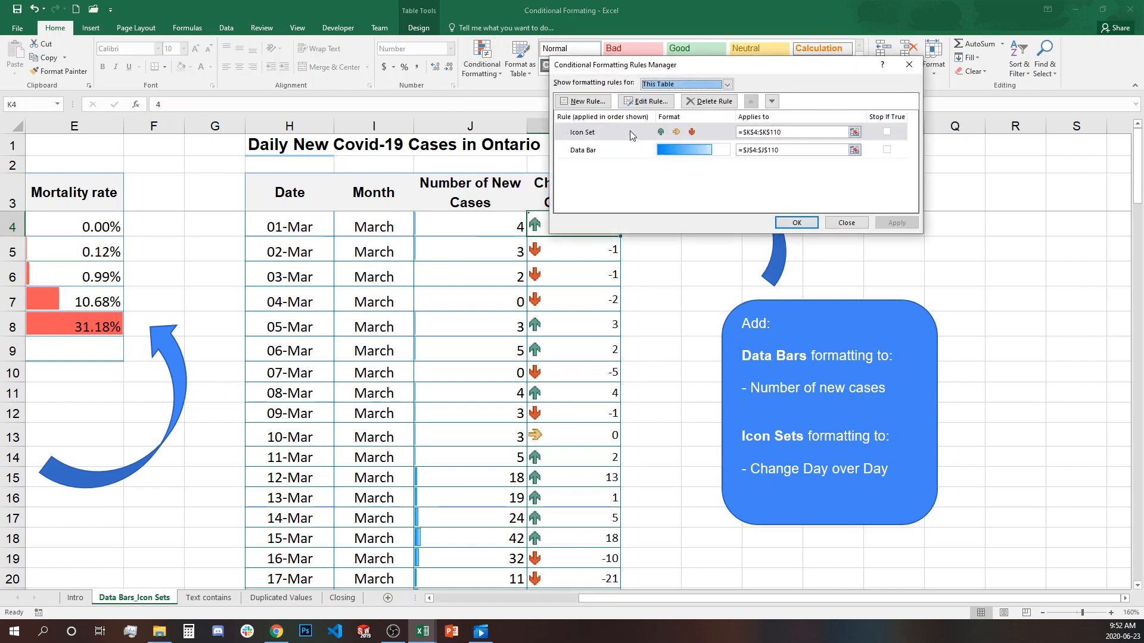
left_click(647, 101)
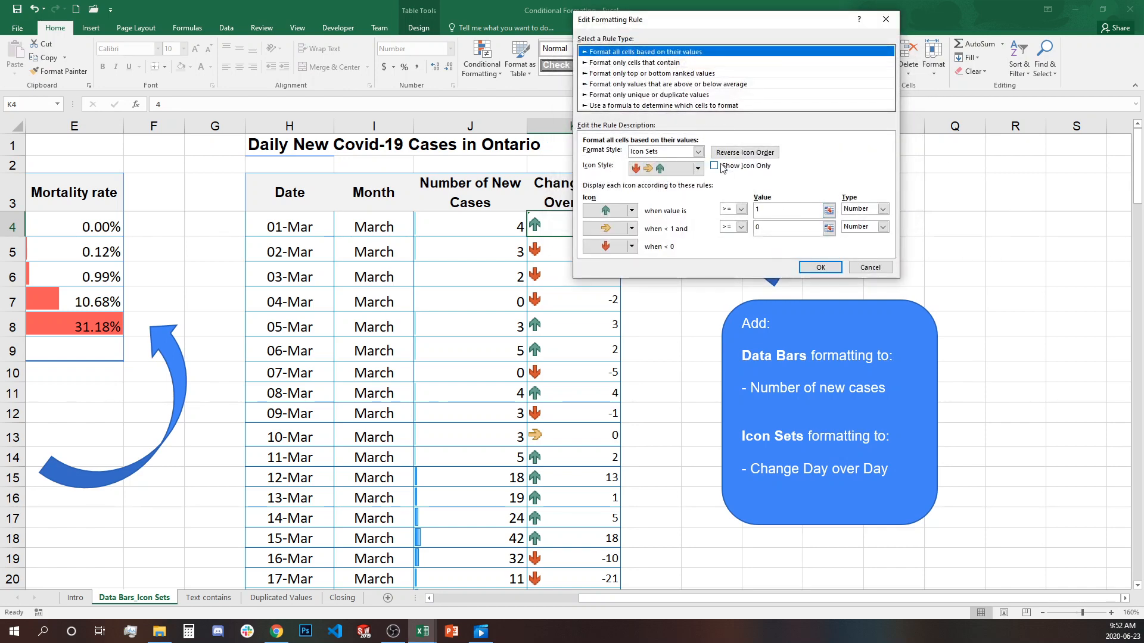
left_click(718, 166)
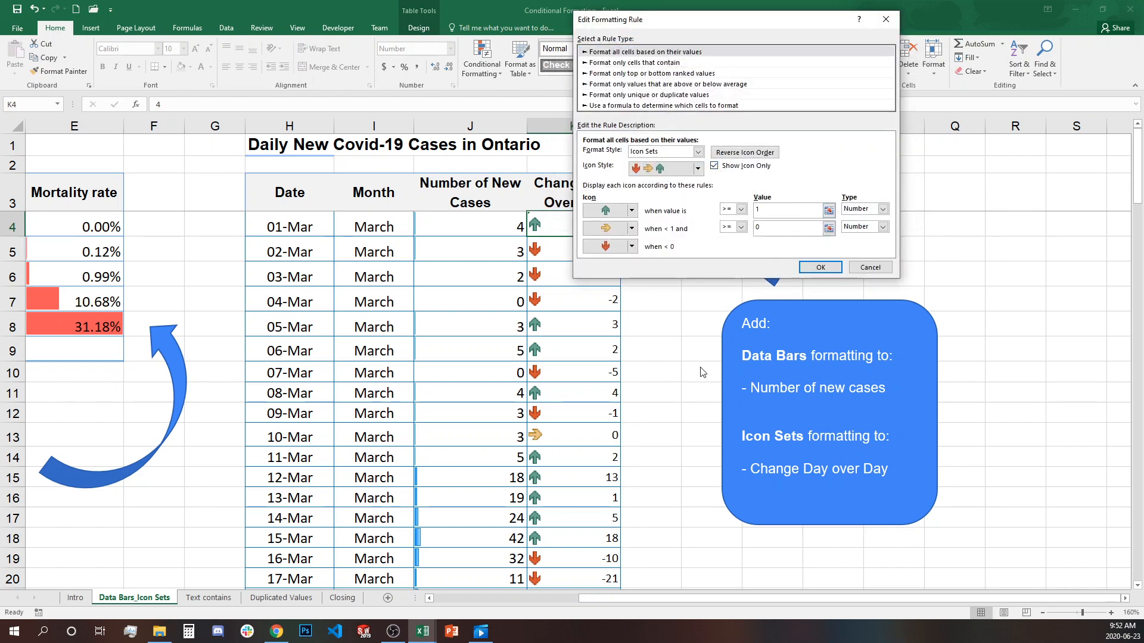
left_click(840, 268)
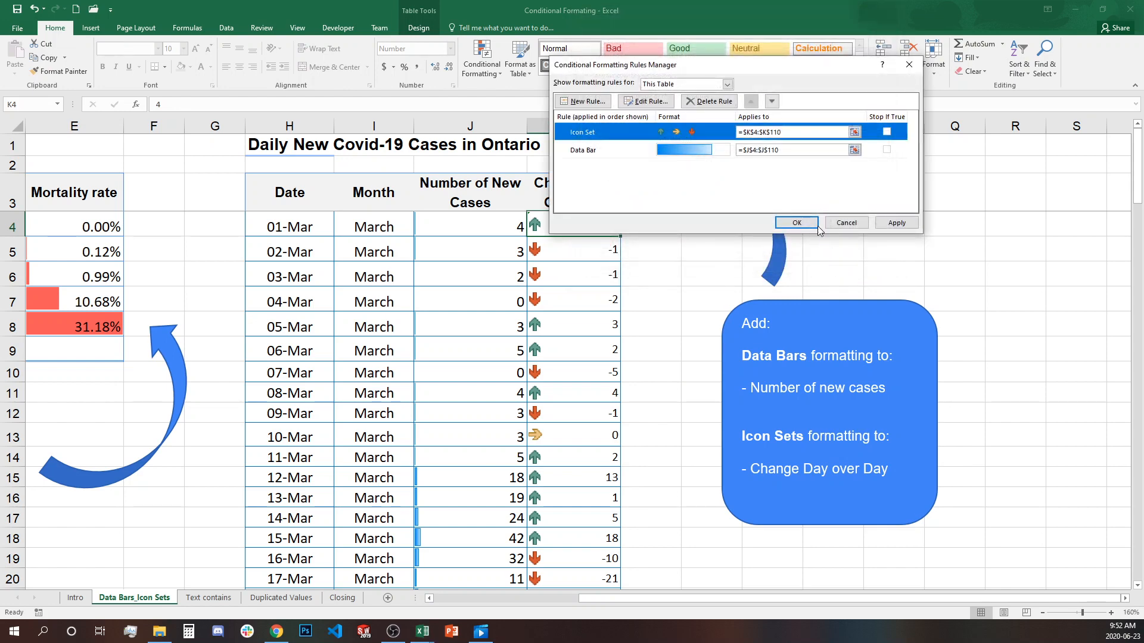
left_click(797, 223)
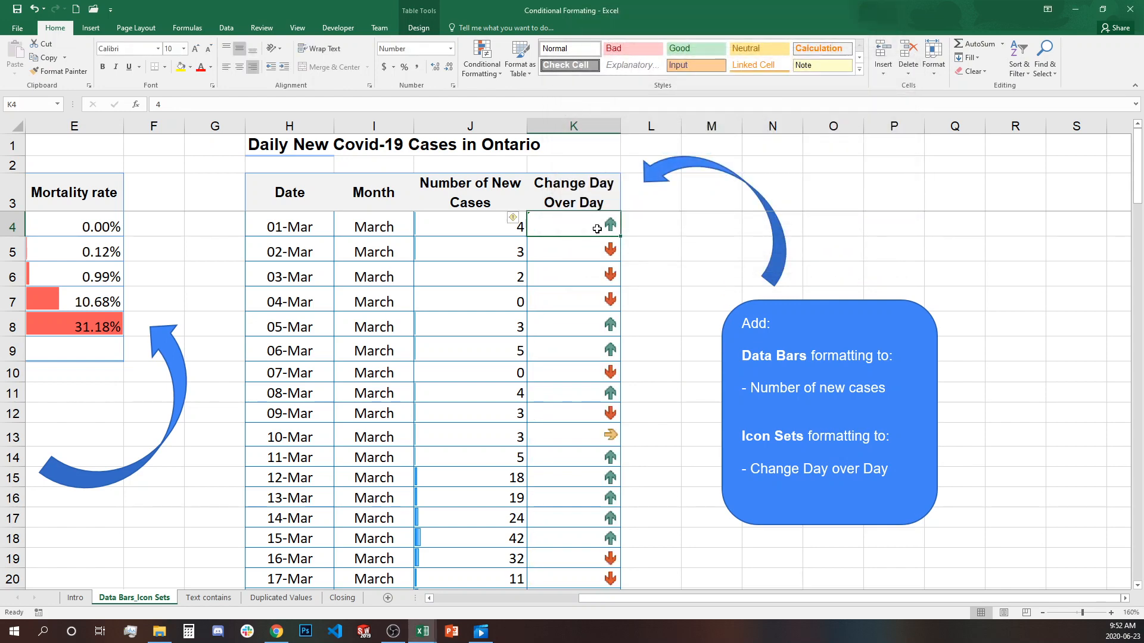
Center the arrow icons in the whole Change Day Over Day column from K4 down.
key("ctrl+shift+Down")
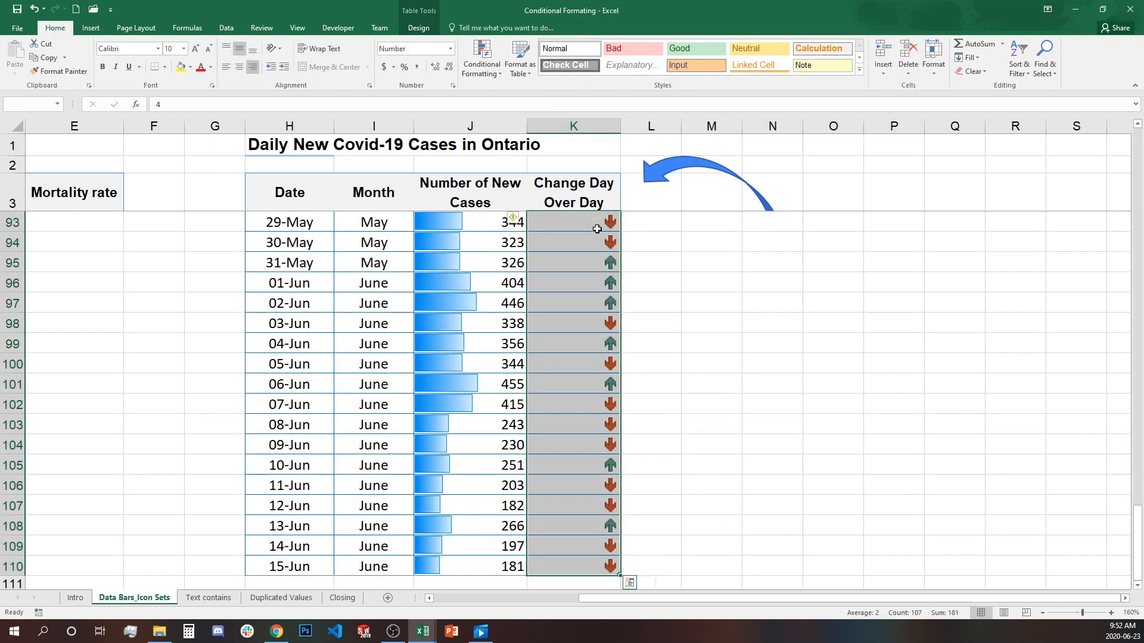
left_click(238, 67)
scroll(695, 470, "up", 20)
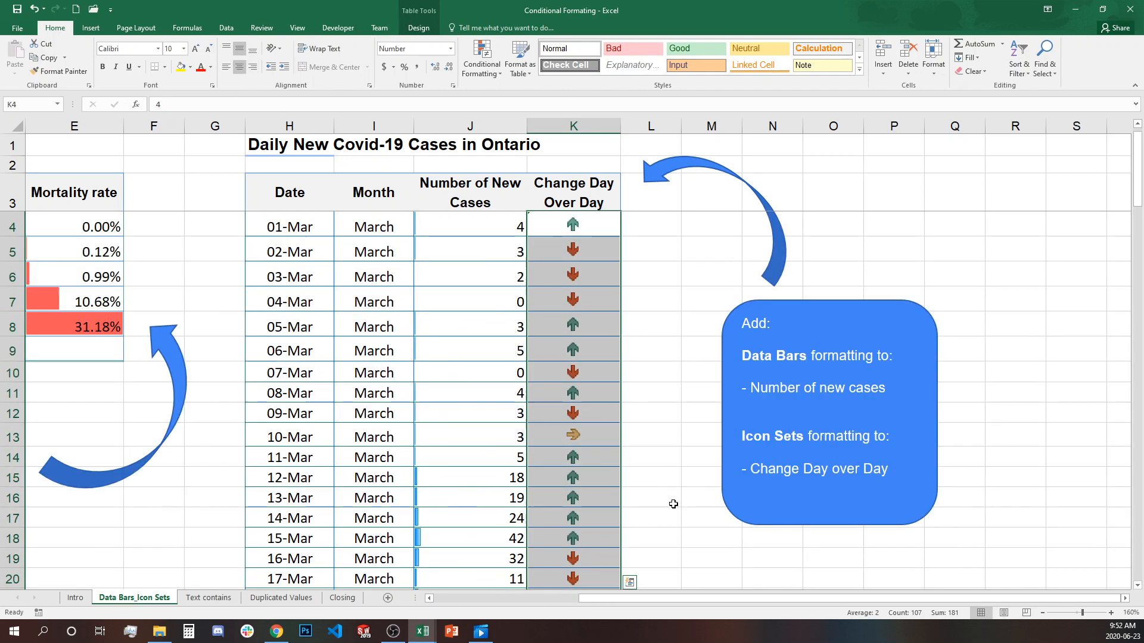
left_click(667, 388)
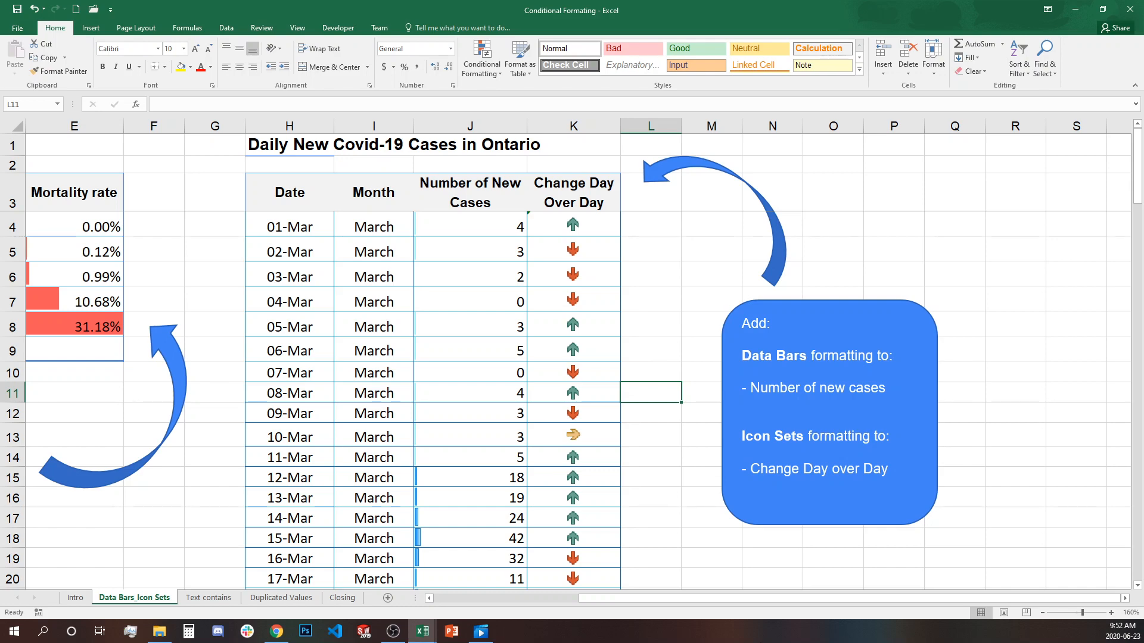
scroll(683, 526, "down", 2)
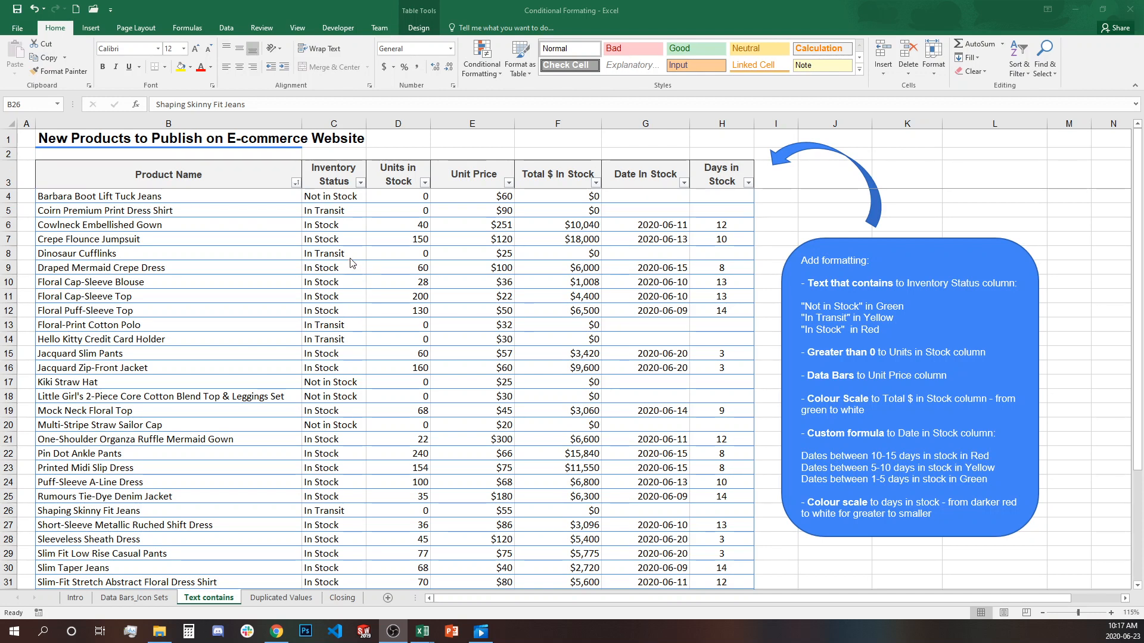
Highlight Inventory Status cells, header included, that contain the text "Not in Stock" with Green Fill with Dark Green Text.
left_click(335, 198)
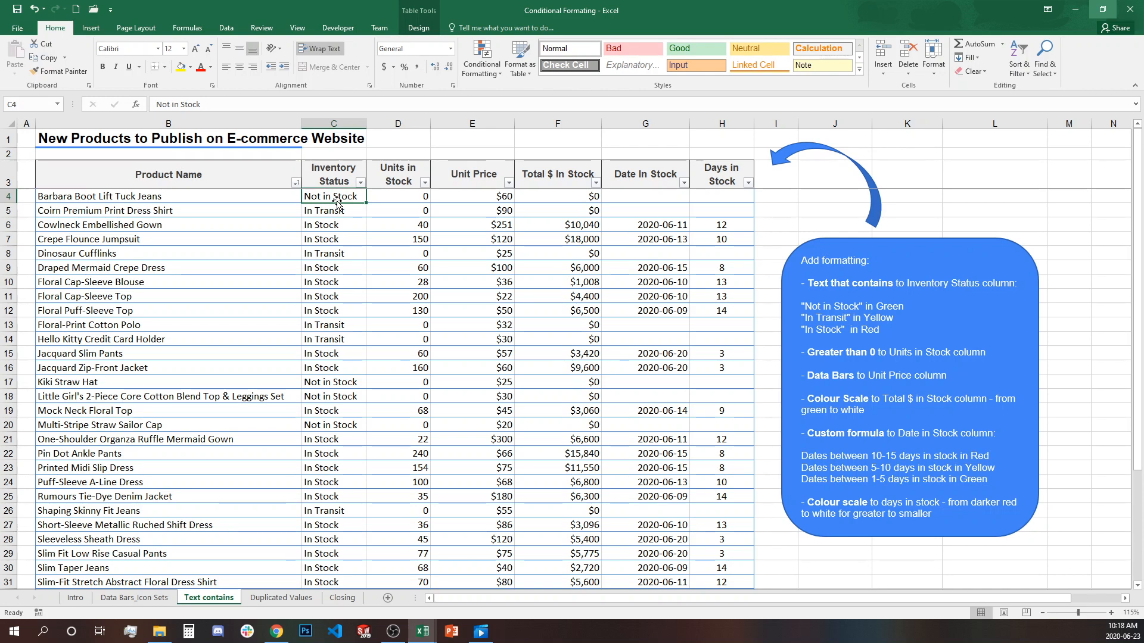
key("ctrl+shift+Down")
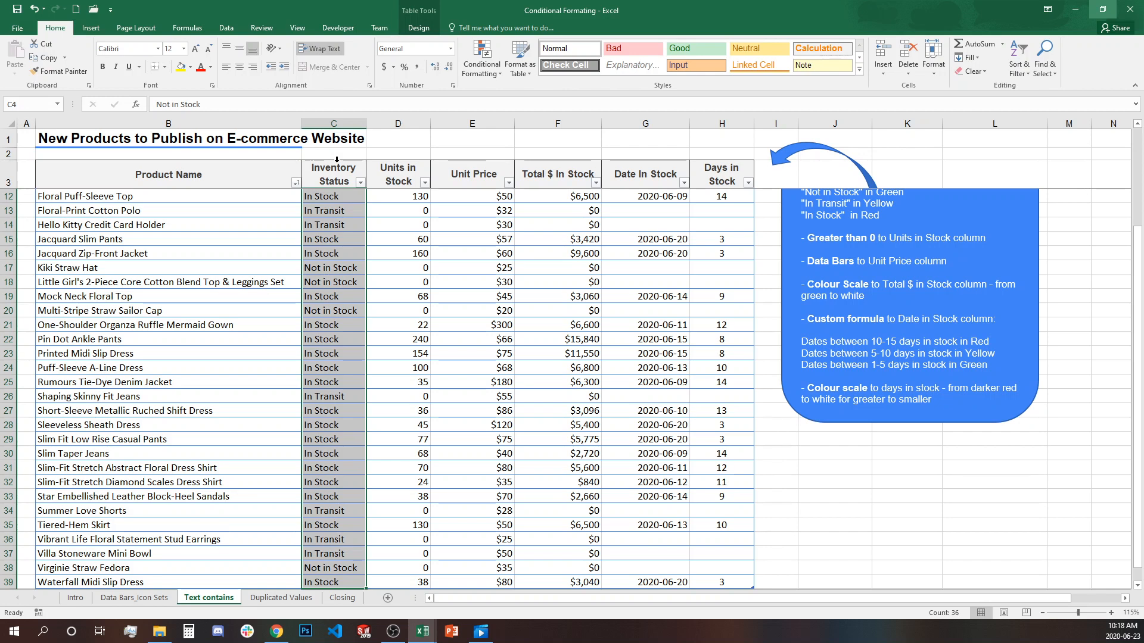
left_click(337, 162)
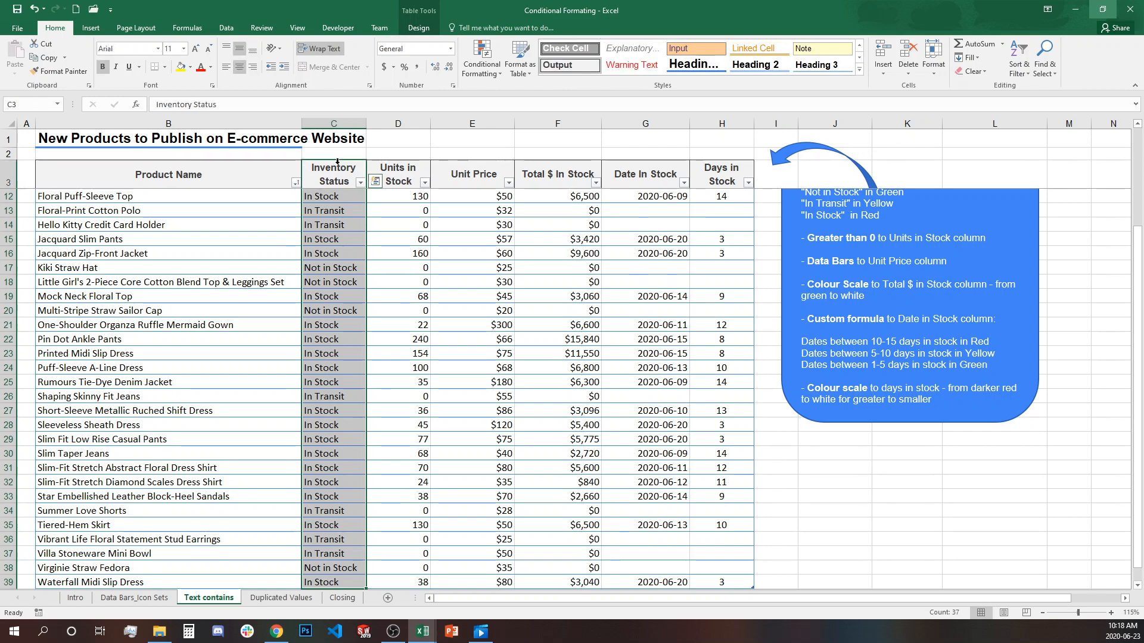
left_click(493, 70)
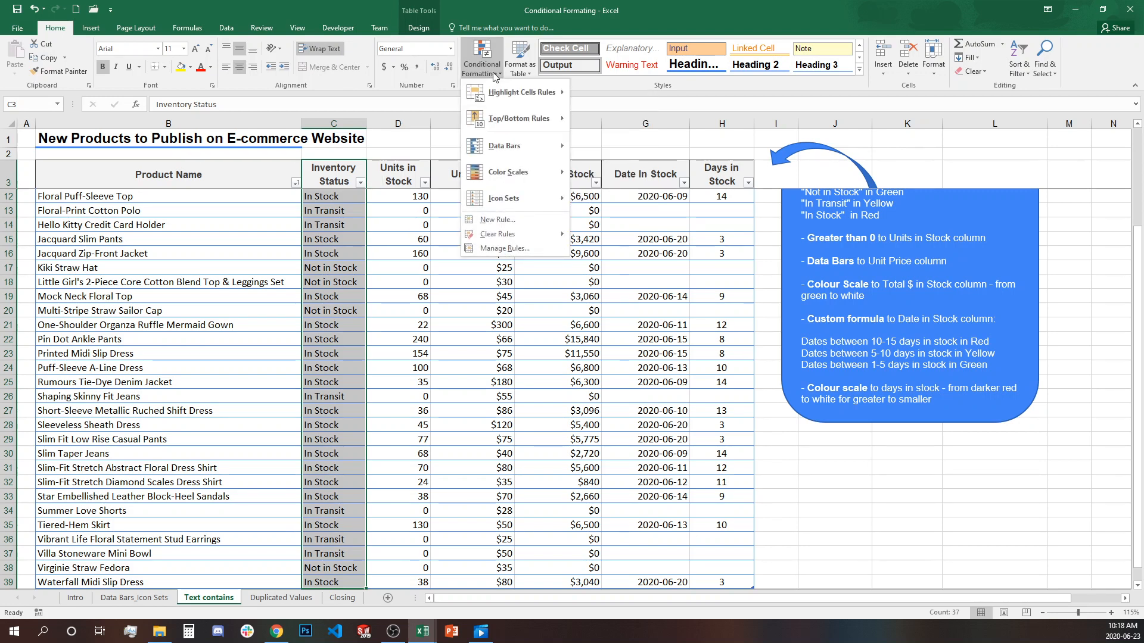
mouse_move(495, 91)
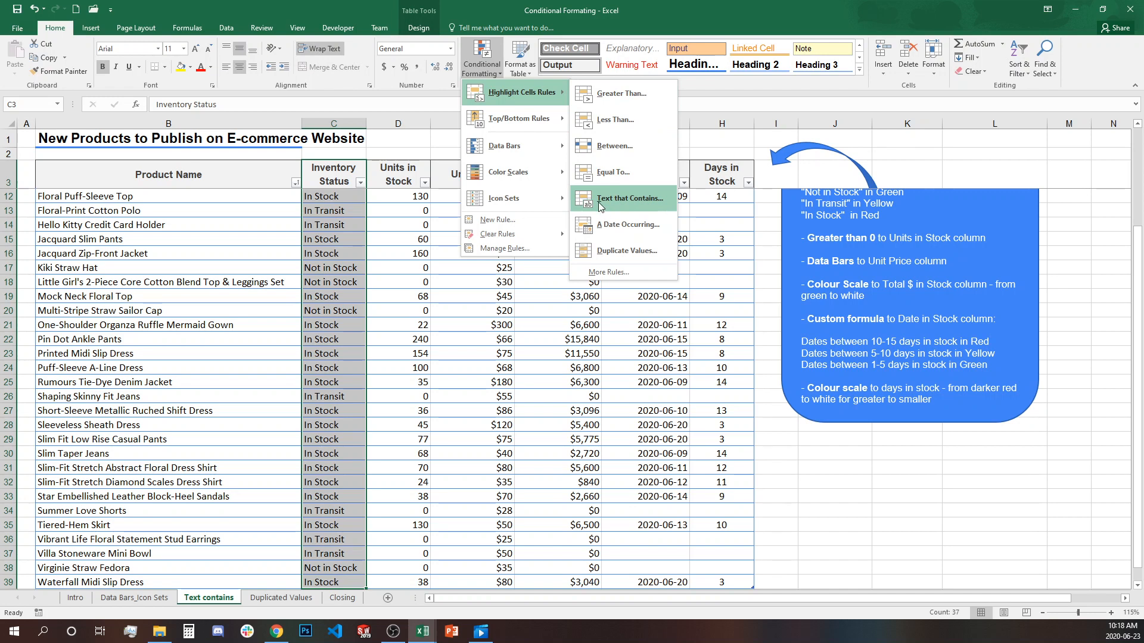
left_click(599, 205)
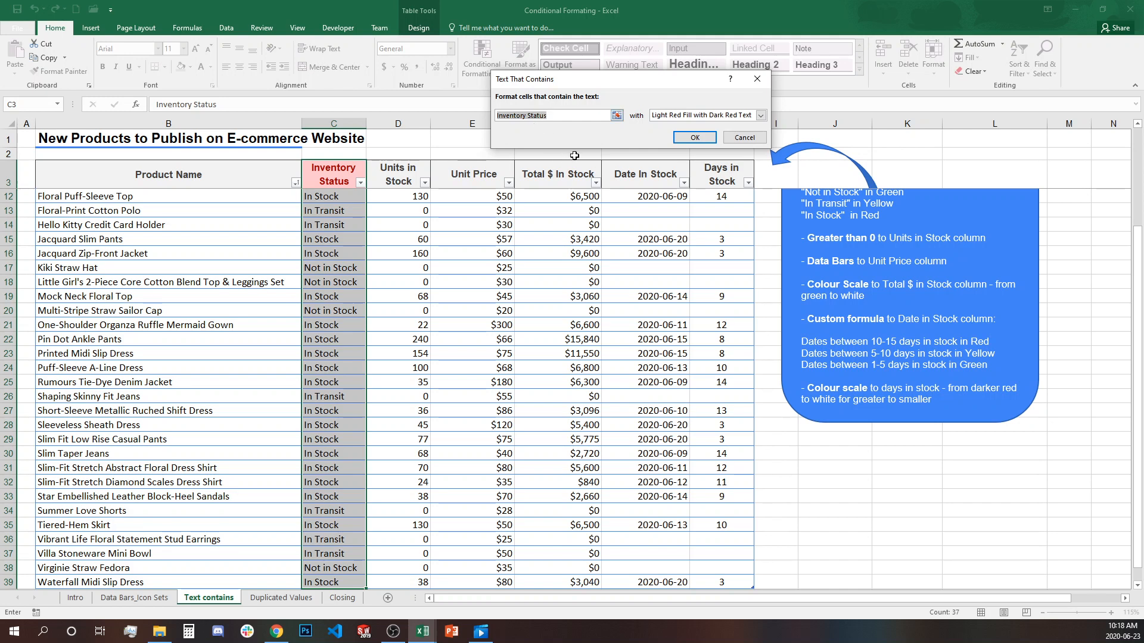
key("BackSpace")
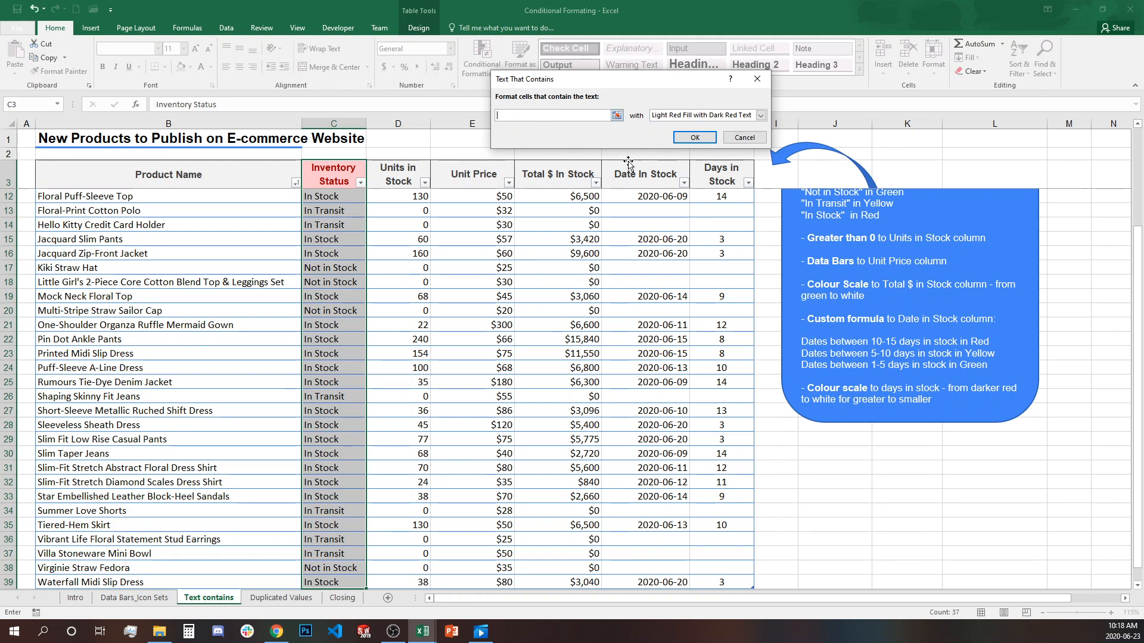
type("No")
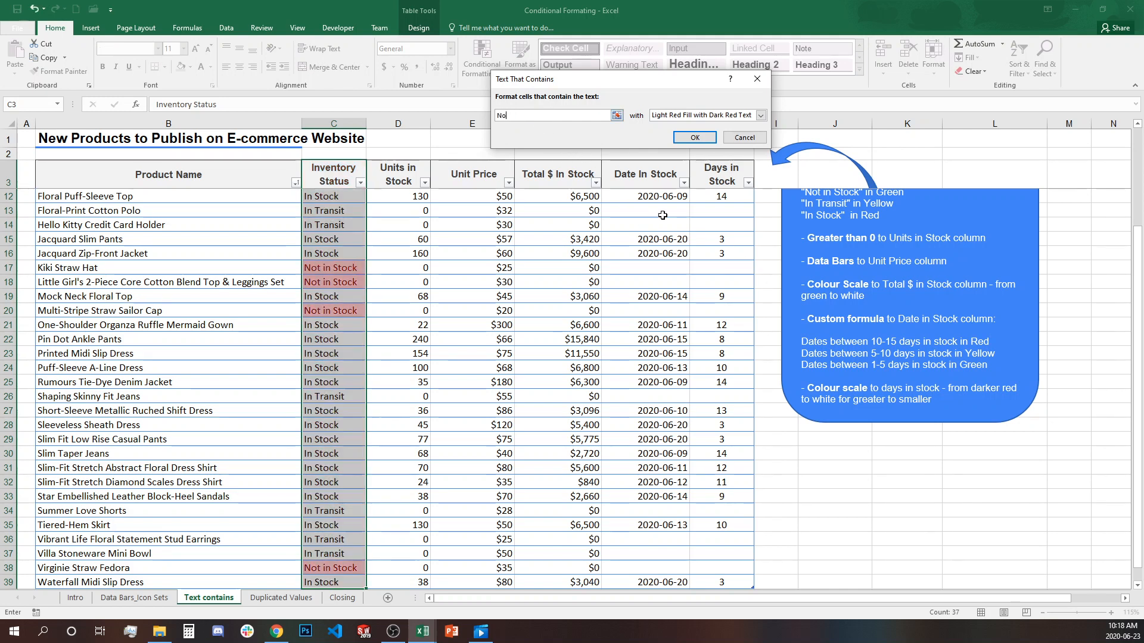
type("t in Stock")
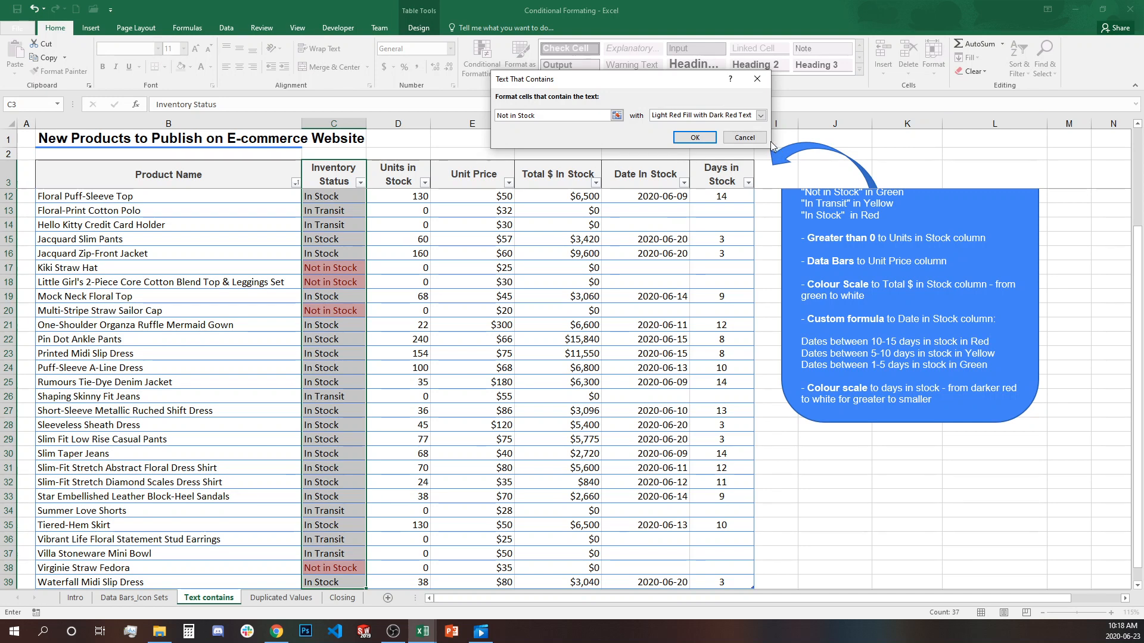
left_click(755, 120)
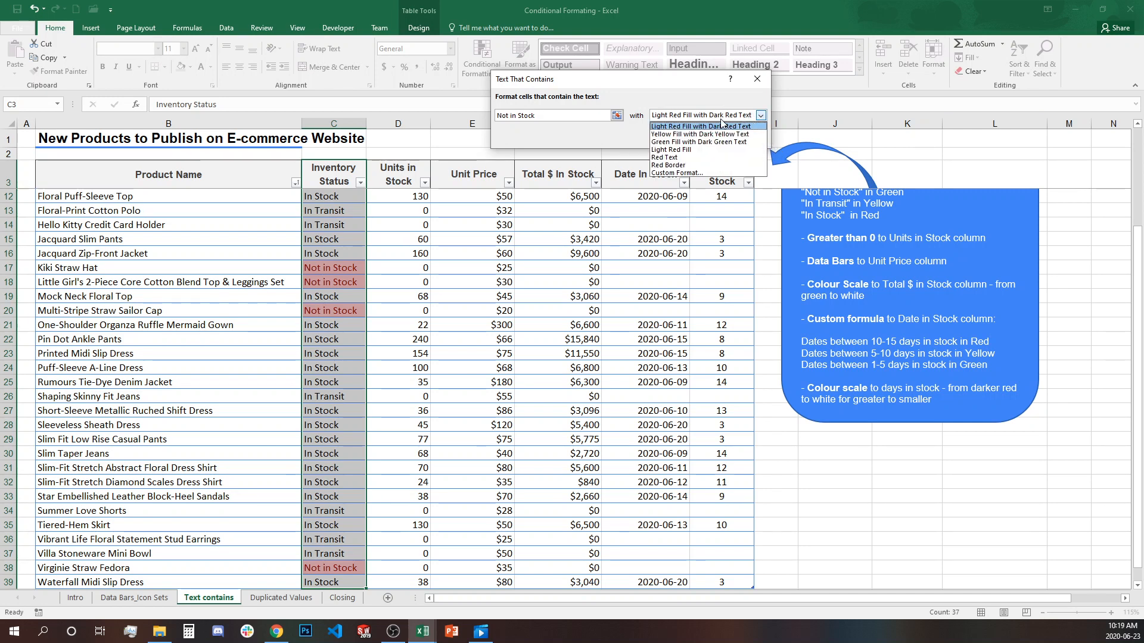
left_click(674, 142)
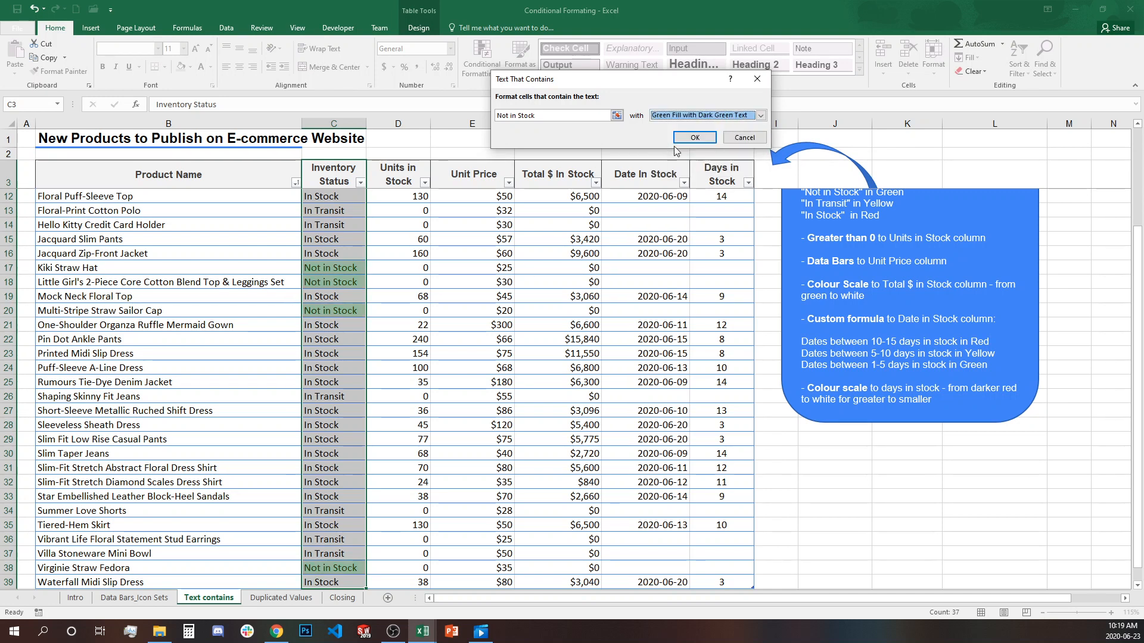
left_click(694, 138)
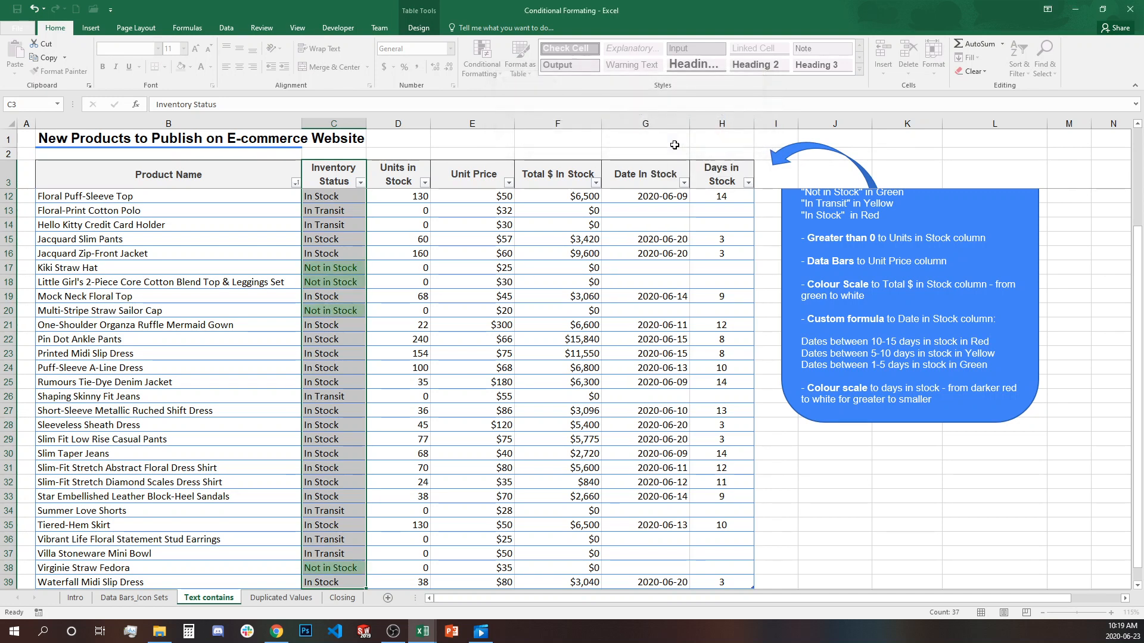
Add a Text that Contains rule to the Inventory Status column for "In transit" with Yellow Fill with Dark Yellow Text.
left_click(498, 74)
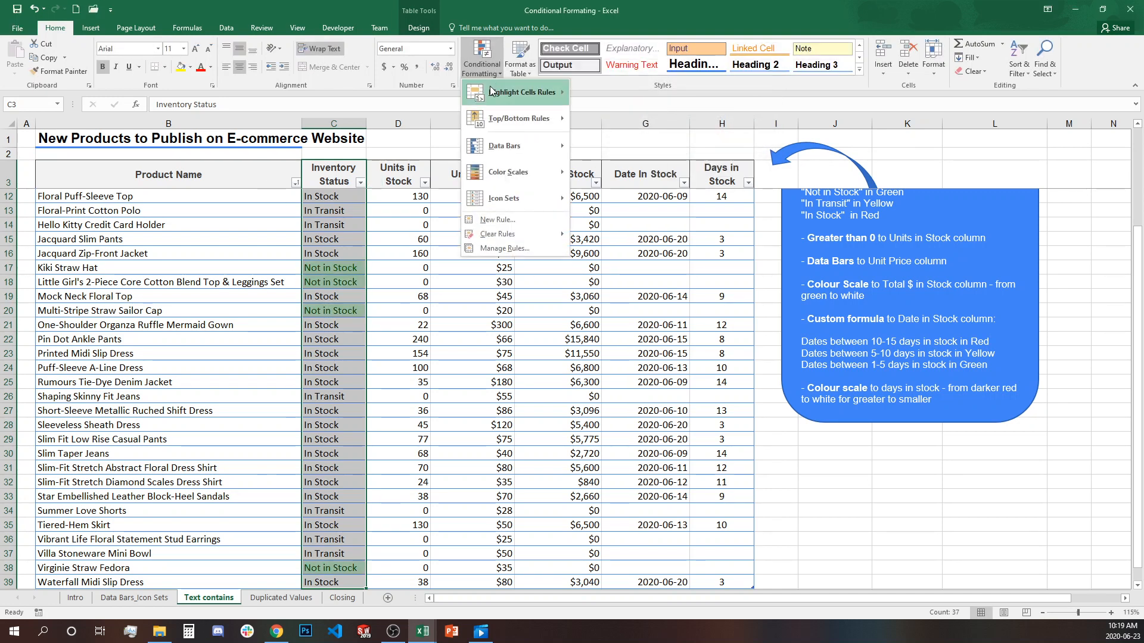
mouse_move(512, 92)
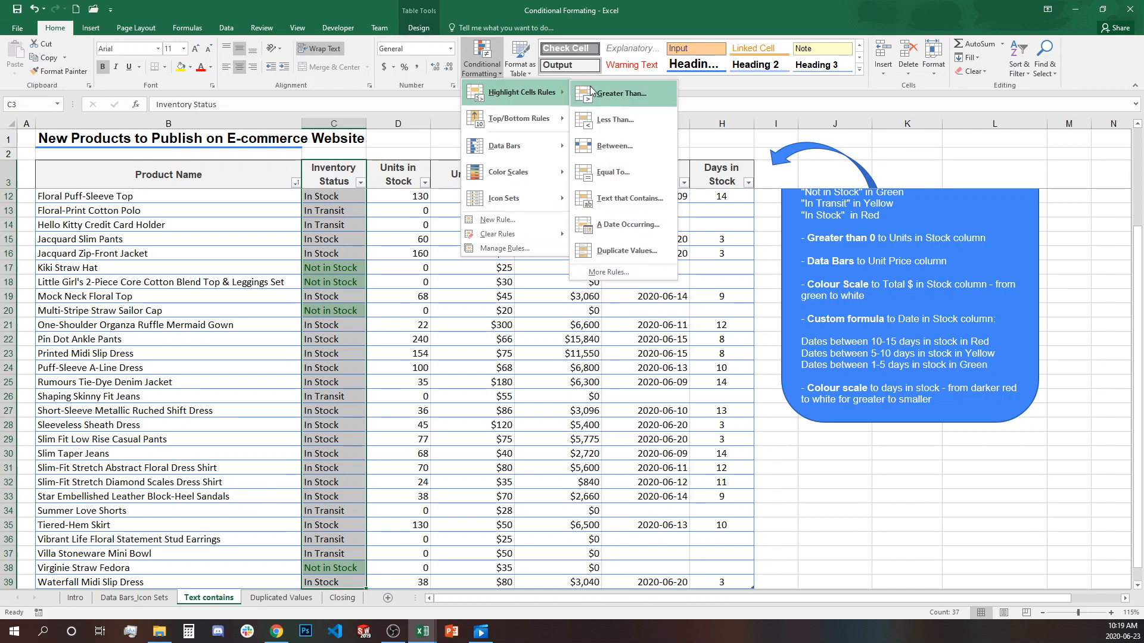
left_click(618, 203)
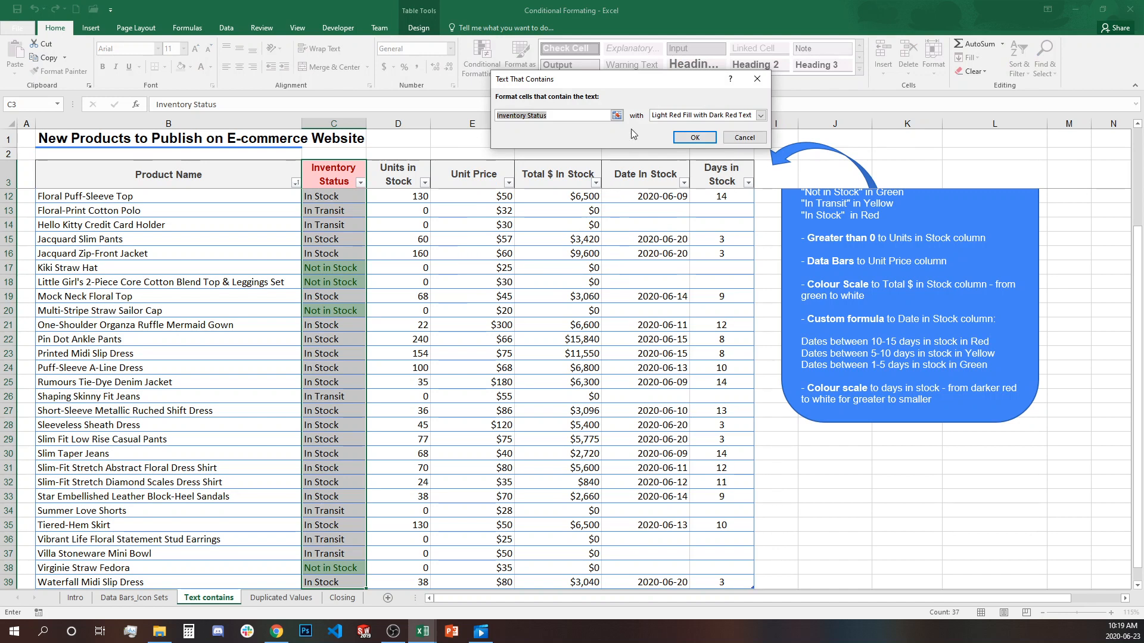
type("In transit")
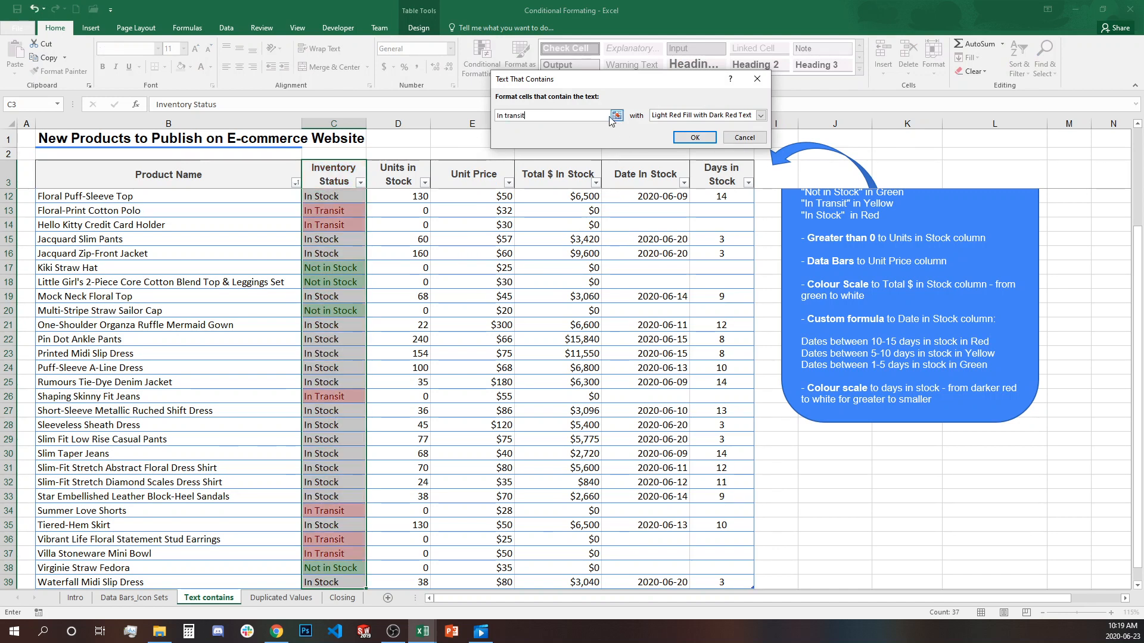
left_click(684, 119)
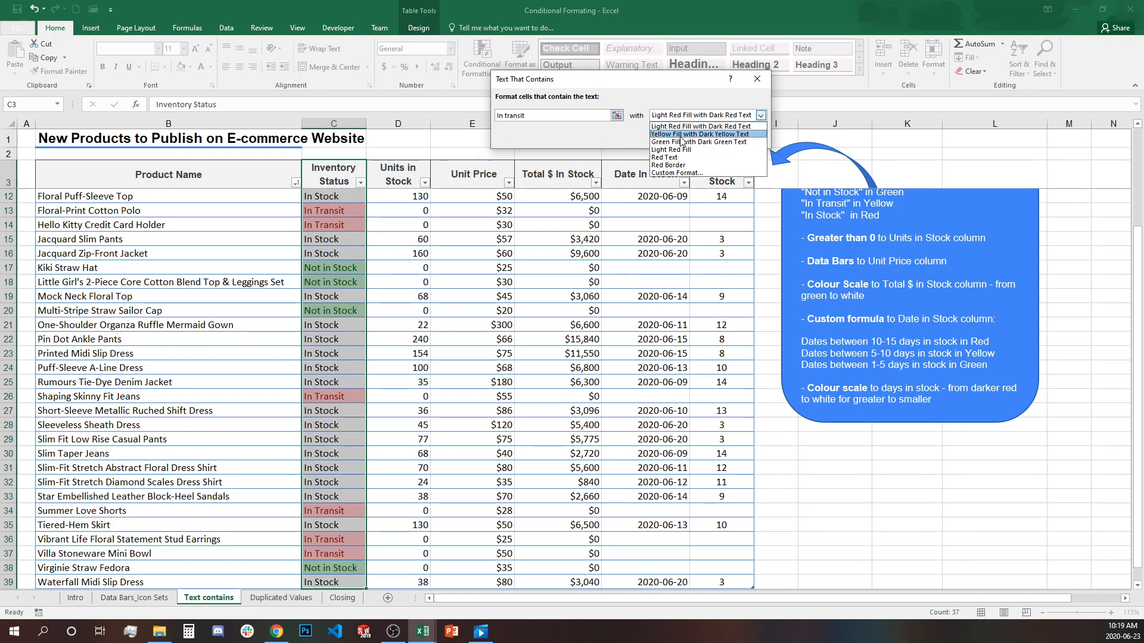
left_click(680, 135)
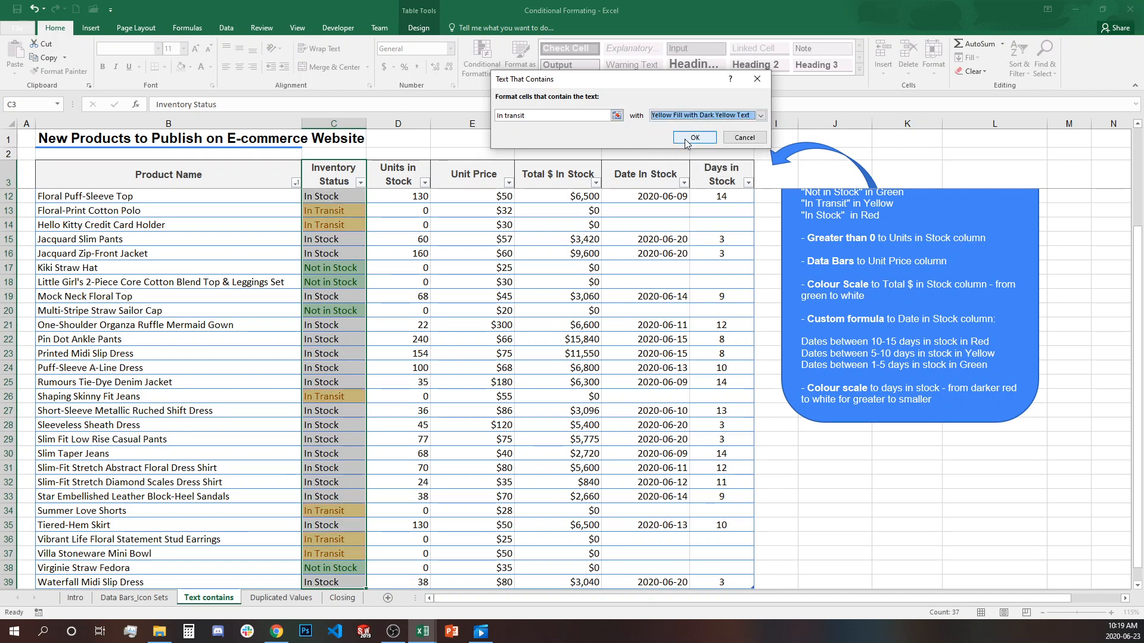
left_click(687, 141)
Add a Text that Contains rule to the Inventory Status column for "In stock" with Light Red Fill with Dark Red Text.
left_click(497, 72)
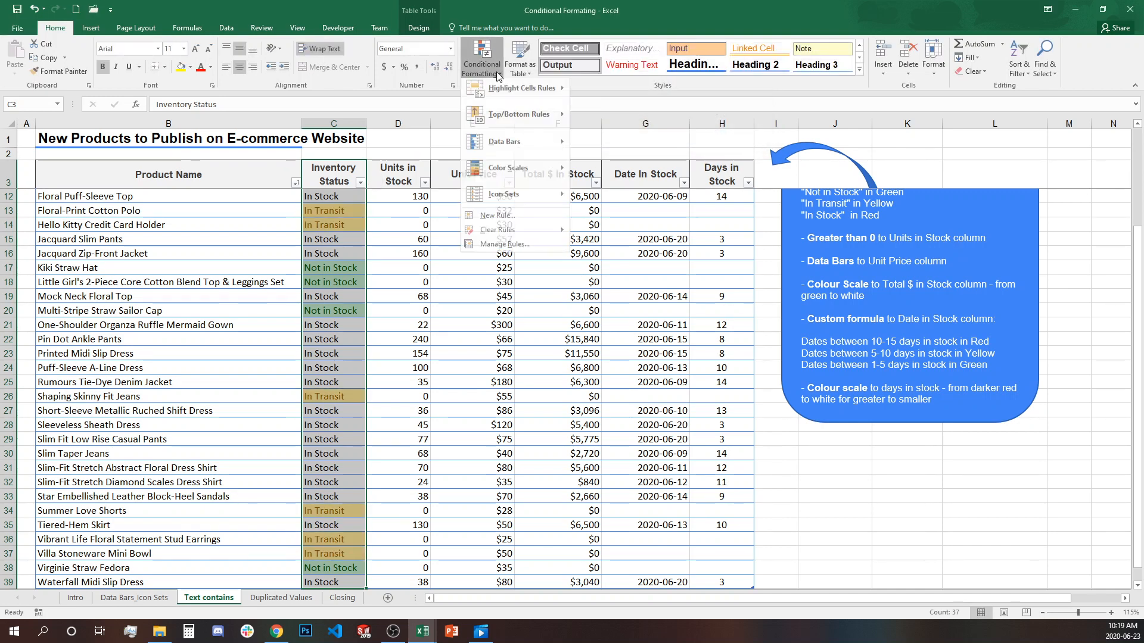
mouse_move(505, 93)
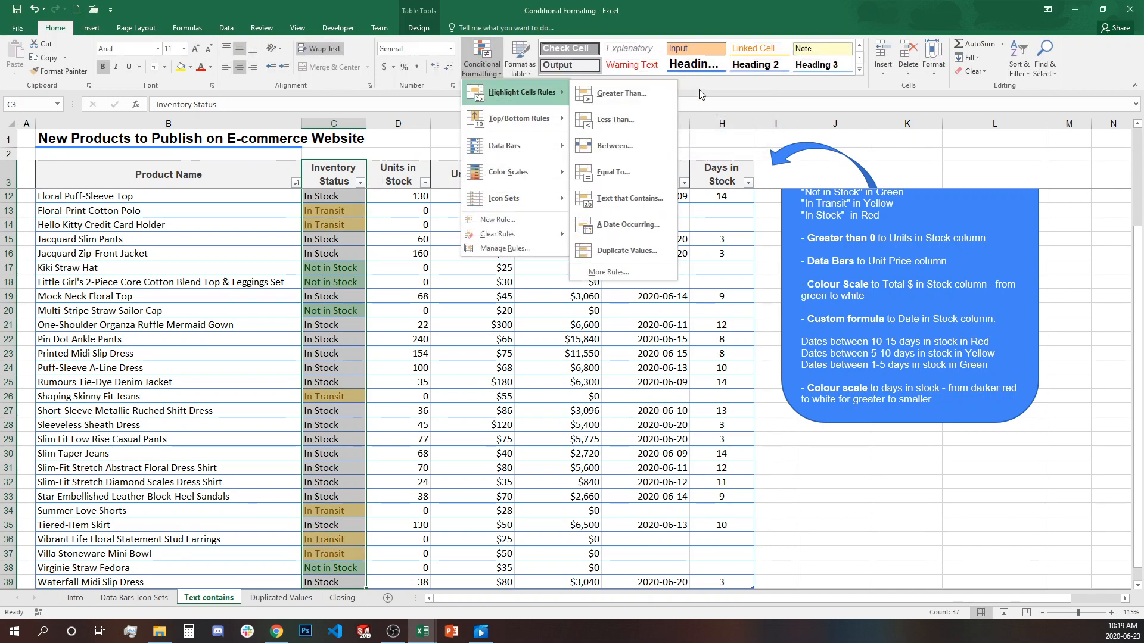
left_click(639, 198)
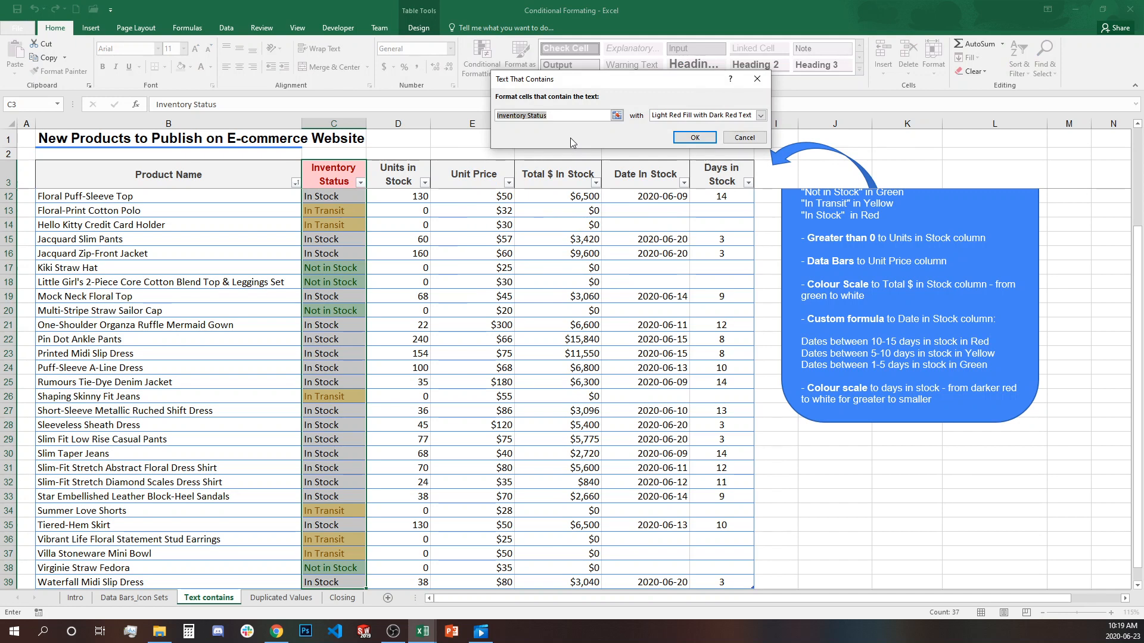
type("In ")
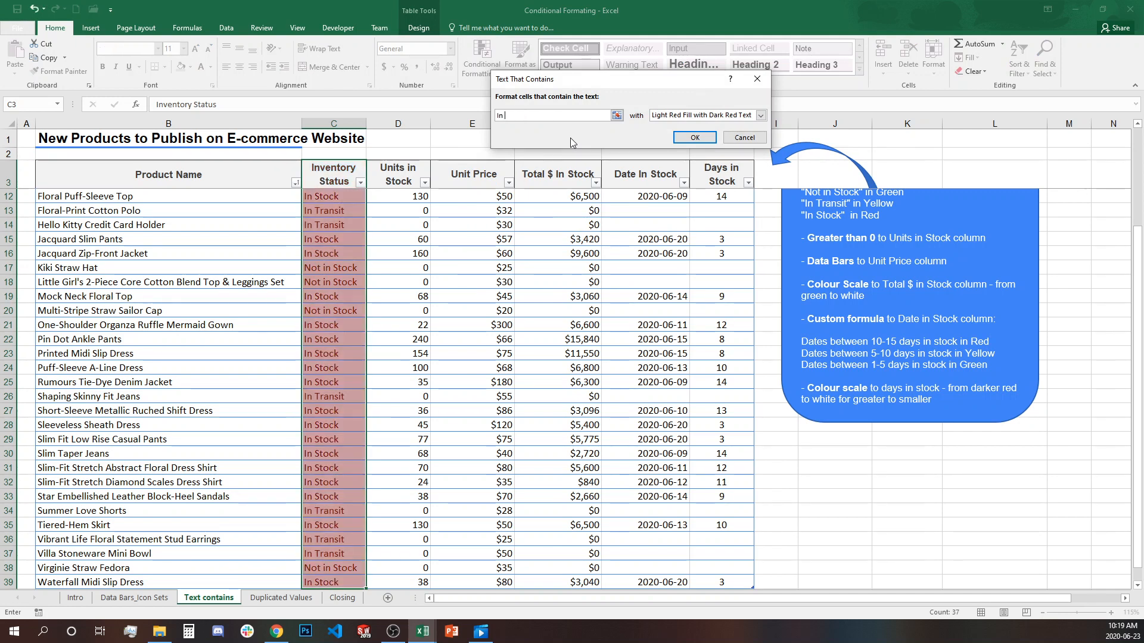
type("stock")
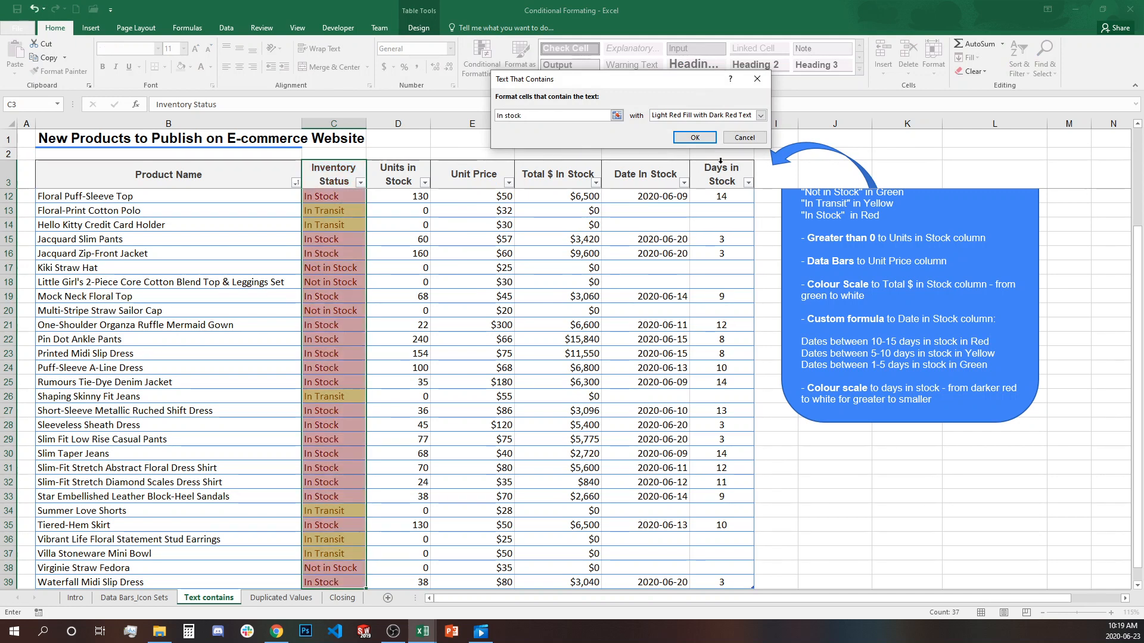
left_click(748, 116)
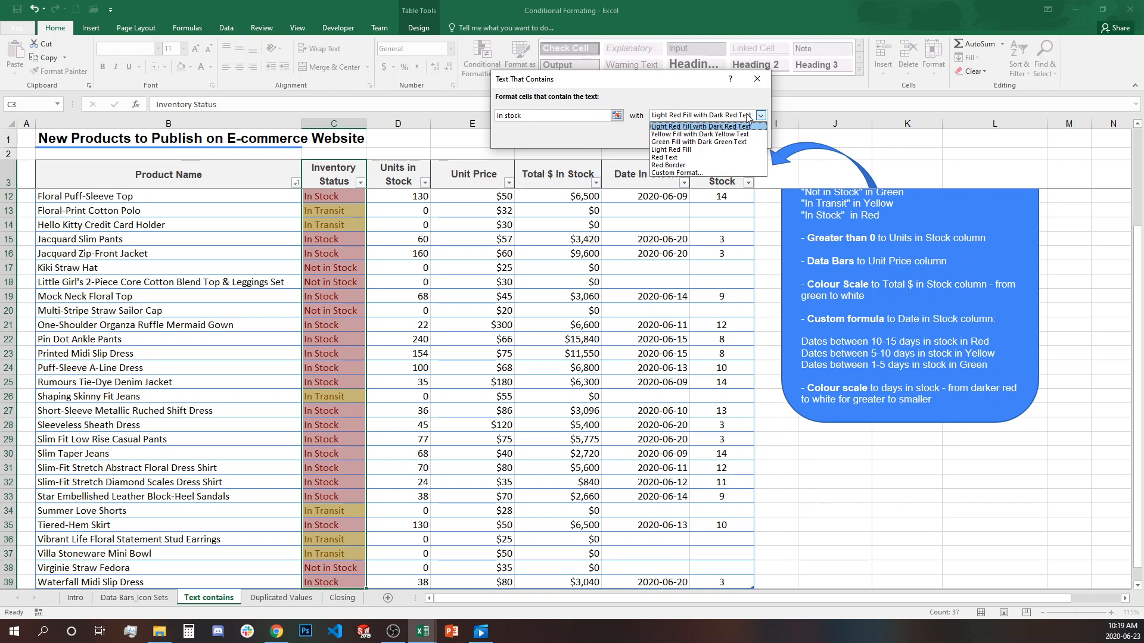
left_click(731, 126)
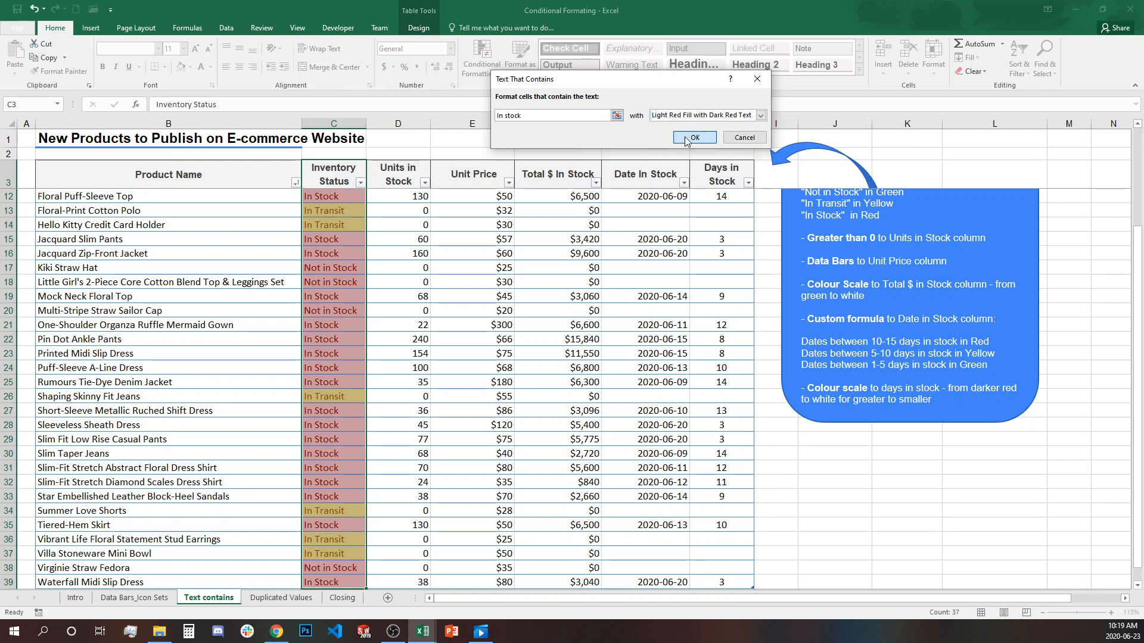
left_click(693, 138)
scroll(365, 291, "up", 3)
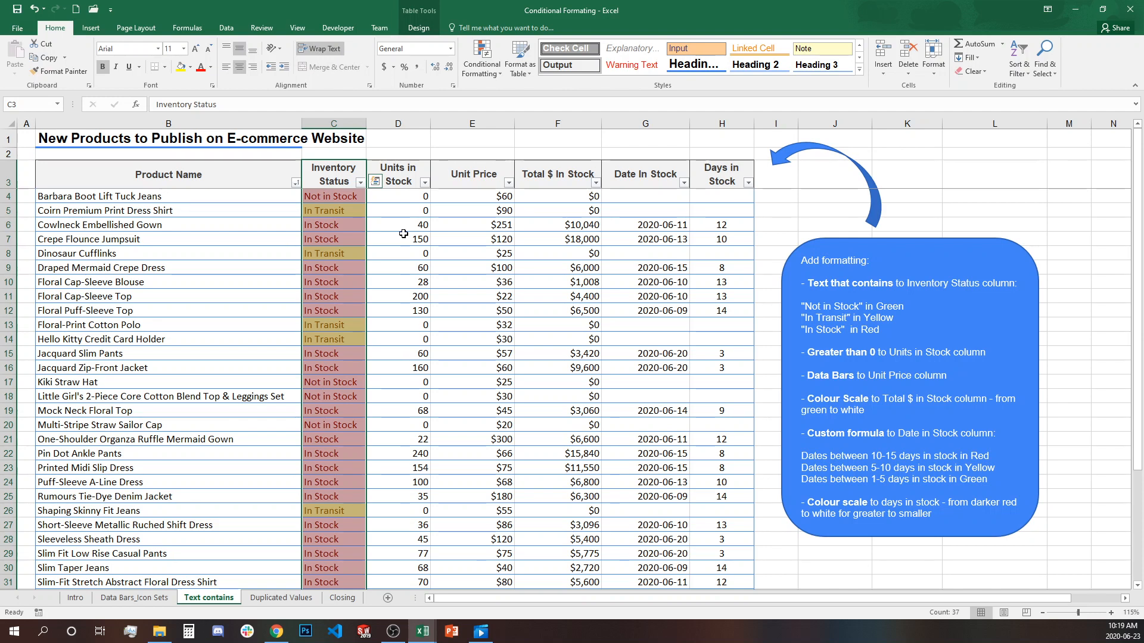
left_click(352, 238)
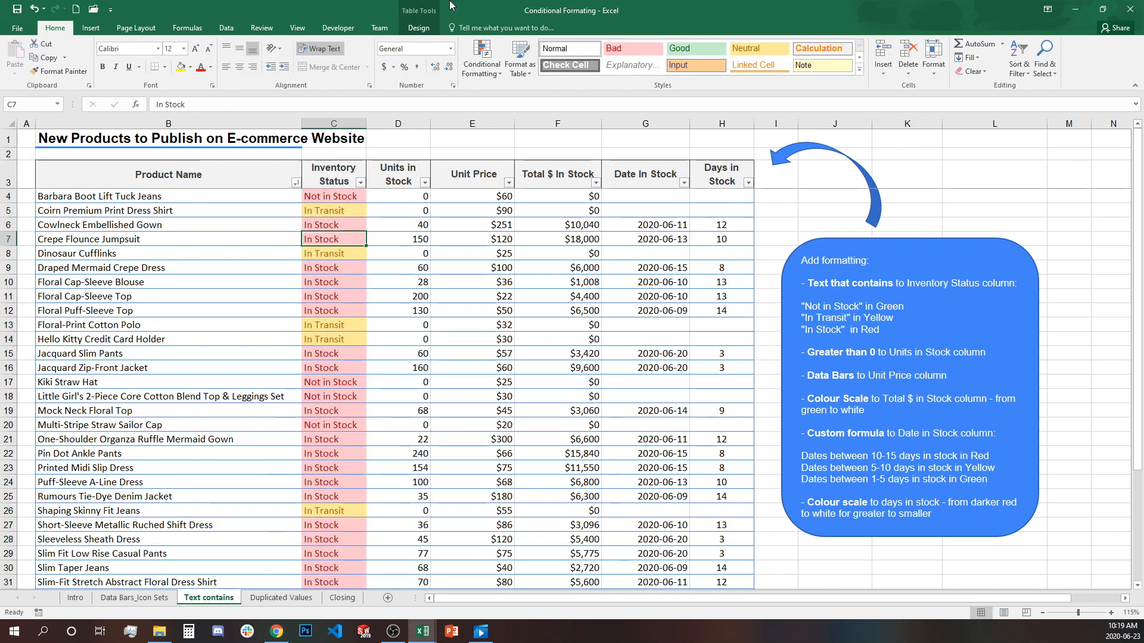
Move the "Not in Stock" text rule to the top of the table's conditional formatting rule order and apply the change.
left_click(499, 69)
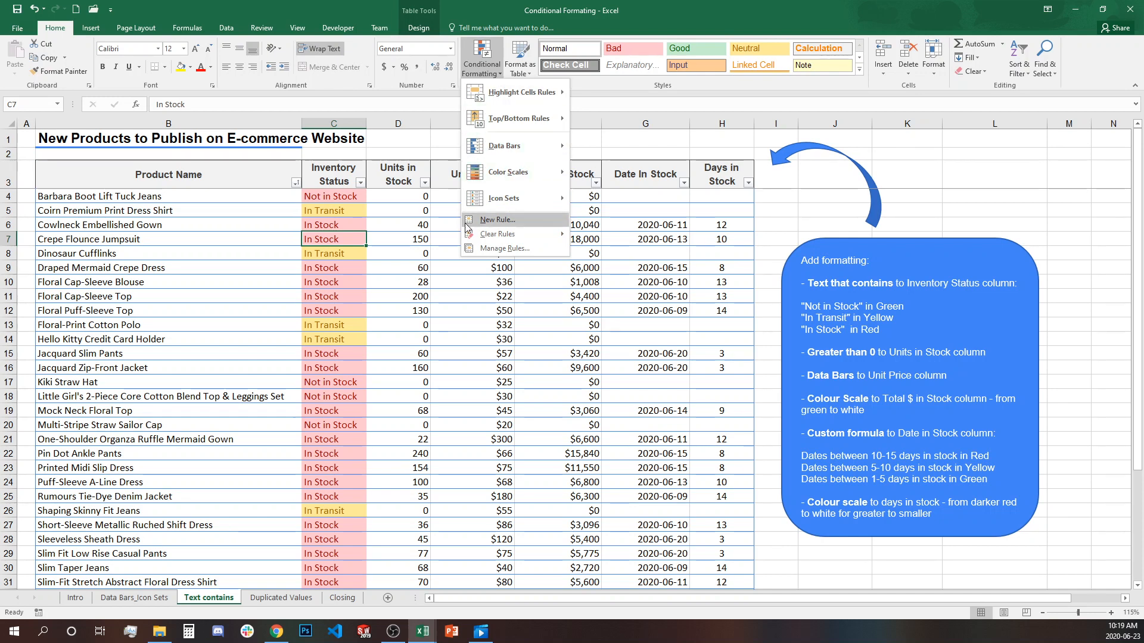
left_click(496, 249)
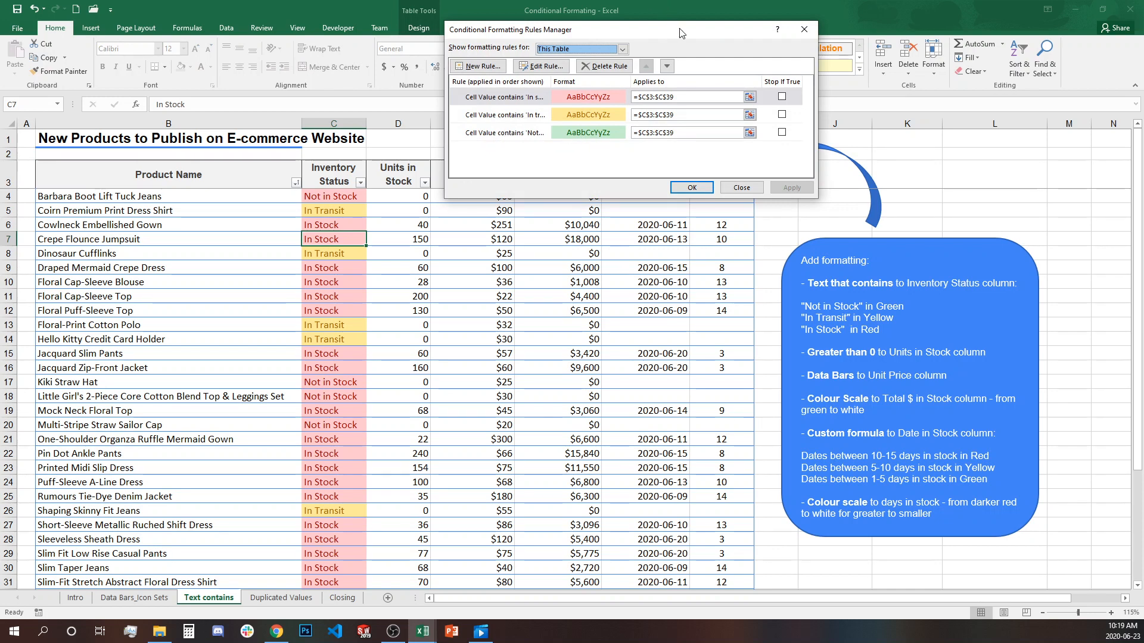
left_click_drag(681, 32, 657, 104)
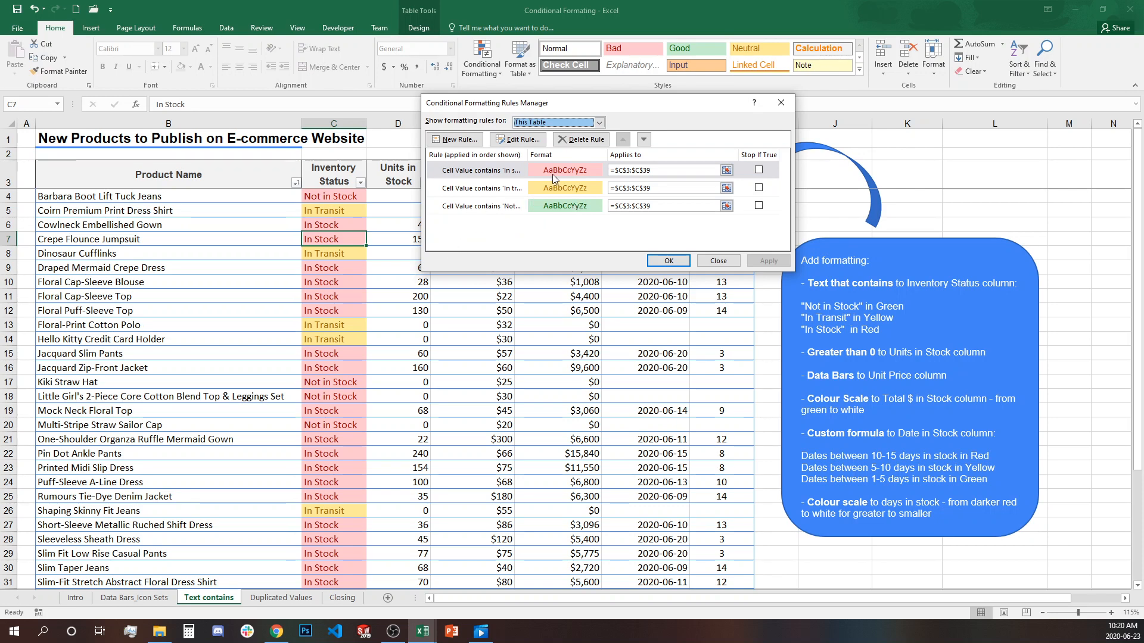
left_click(495, 205)
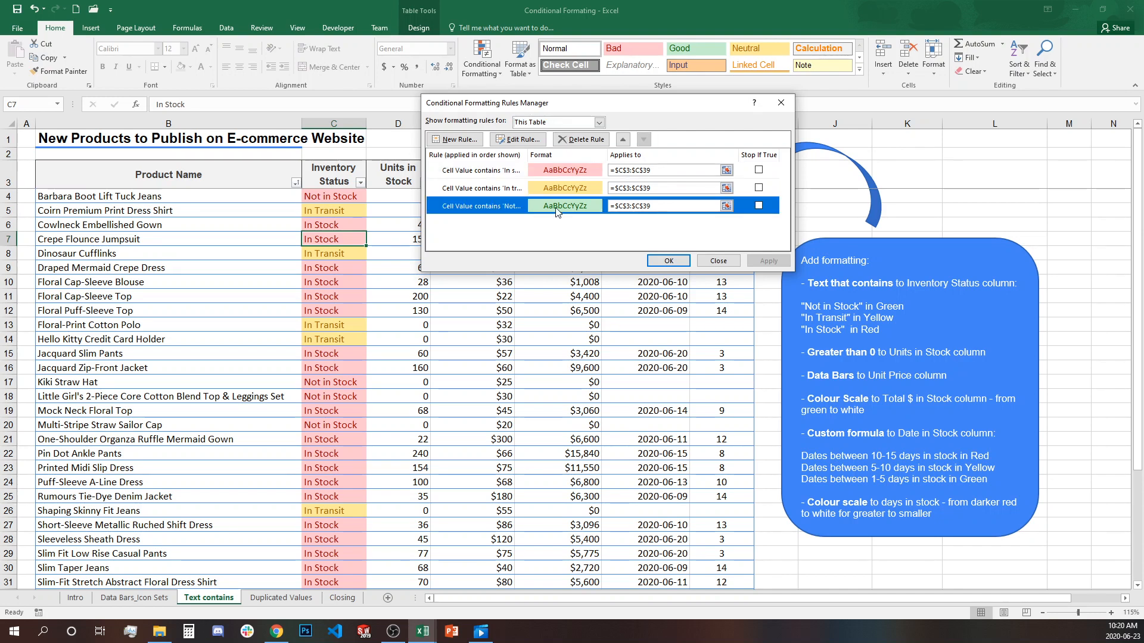
left_click(624, 140)
left_click(623, 140)
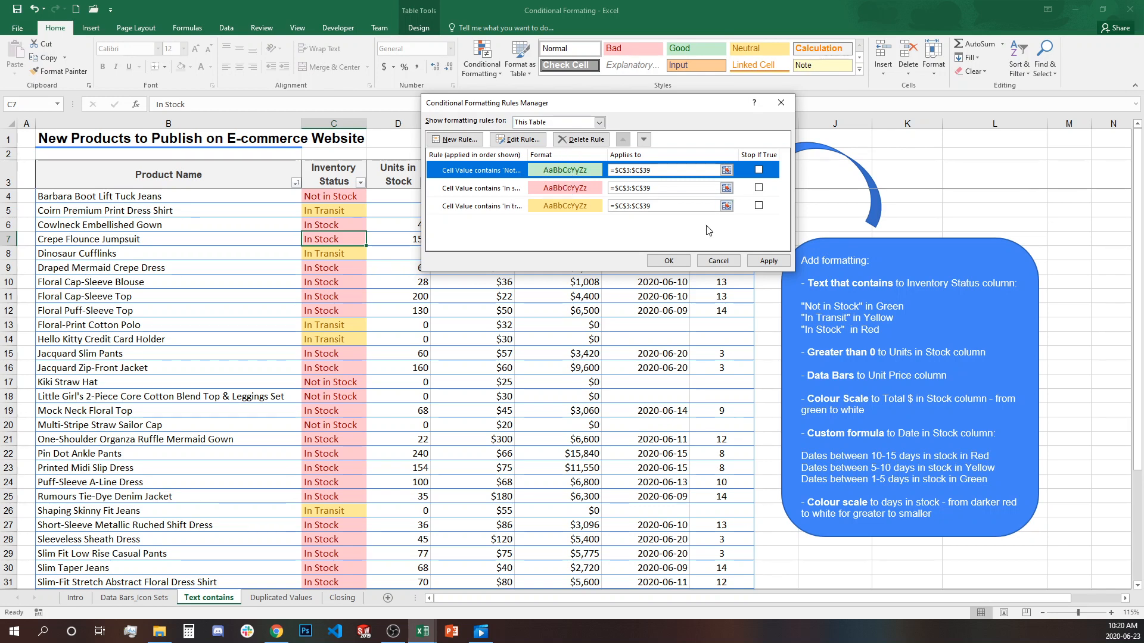
left_click(665, 262)
left_click(471, 267)
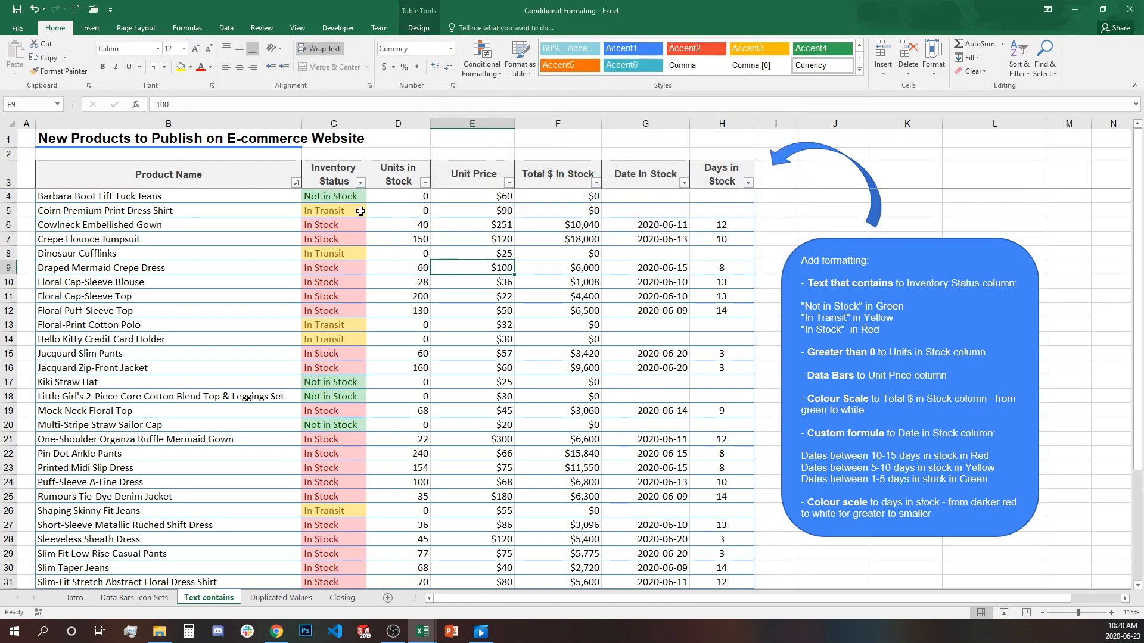
left_click(340, 187)
left_click(320, 195)
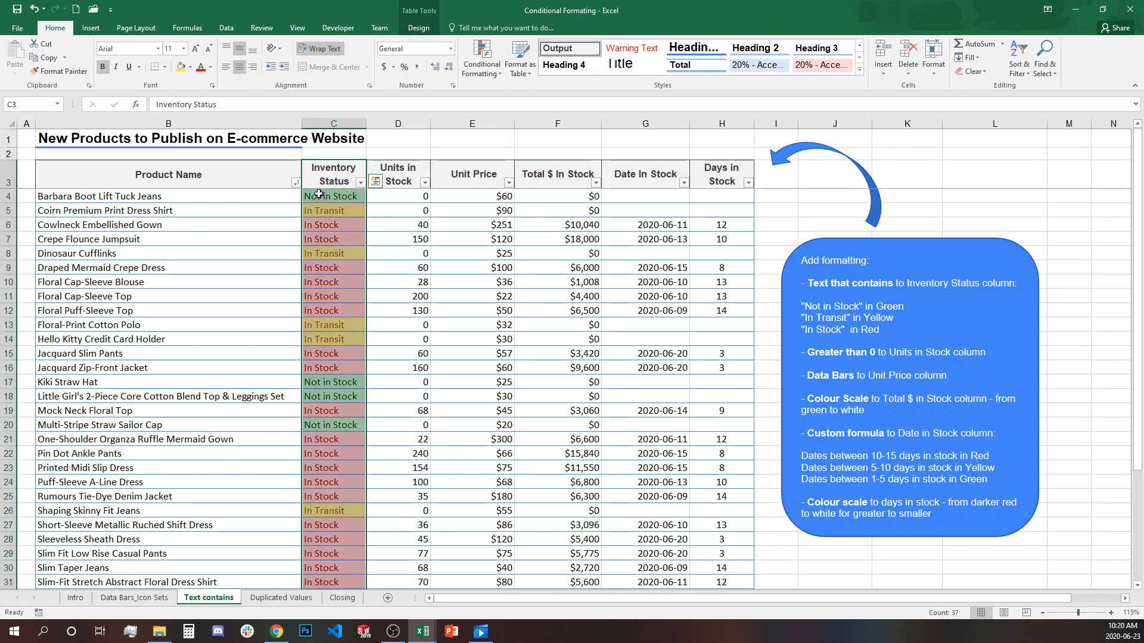
left_click(381, 408)
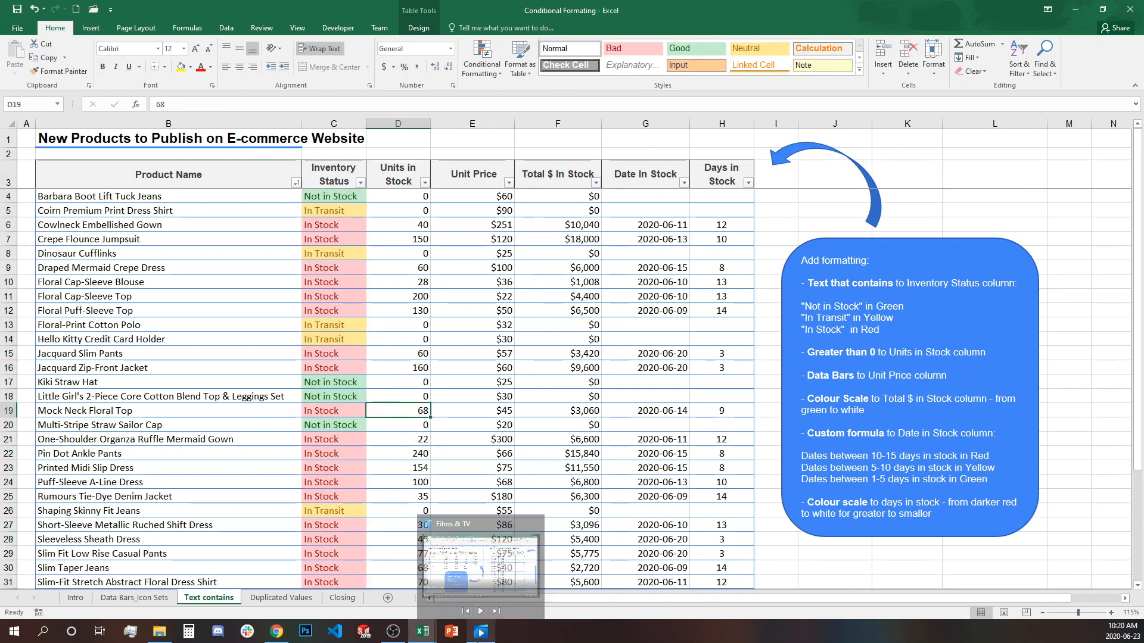
Highlight Units in Stock values greater than 0 with Green Fill with Dark Green Text.
left_click(404, 165)
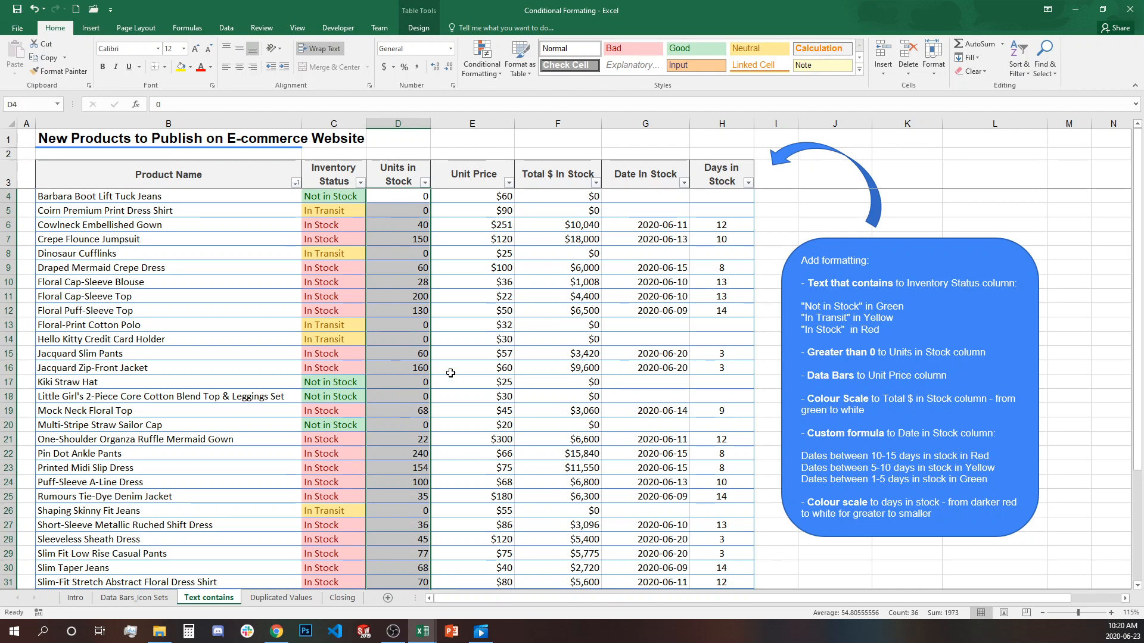
left_click(499, 69)
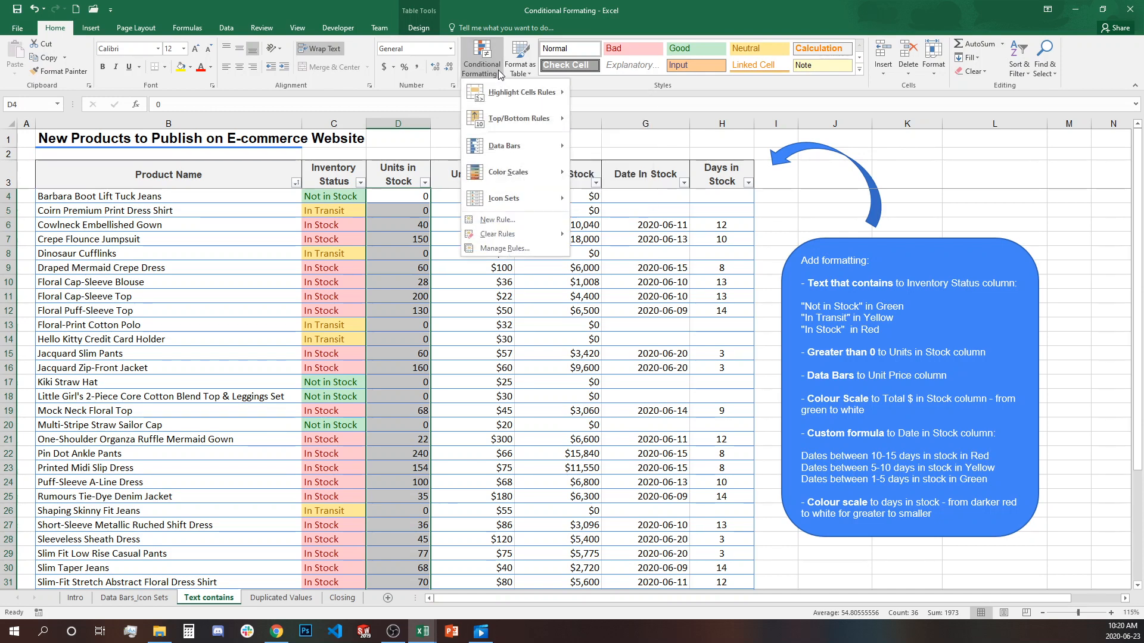
mouse_move(496, 95)
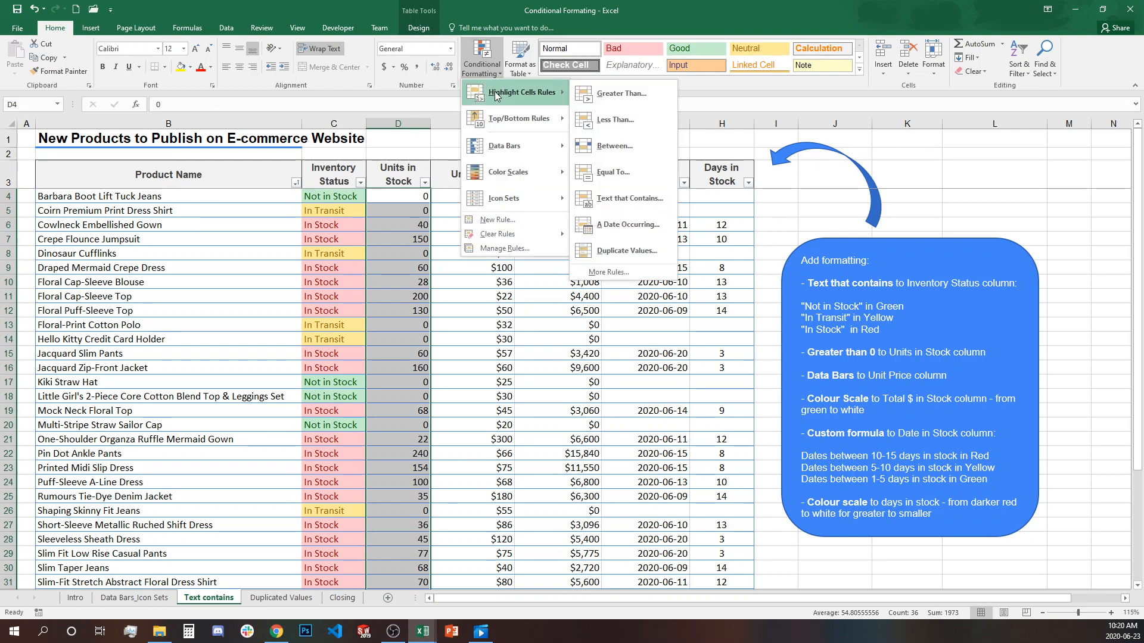
left_click(624, 95)
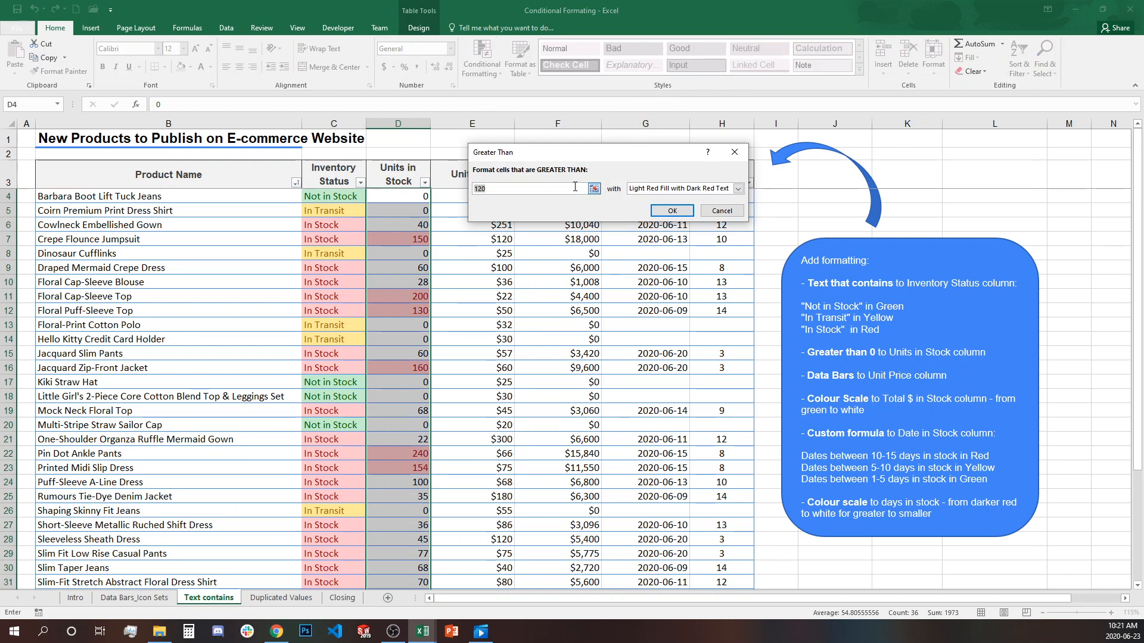
left_click(489, 189)
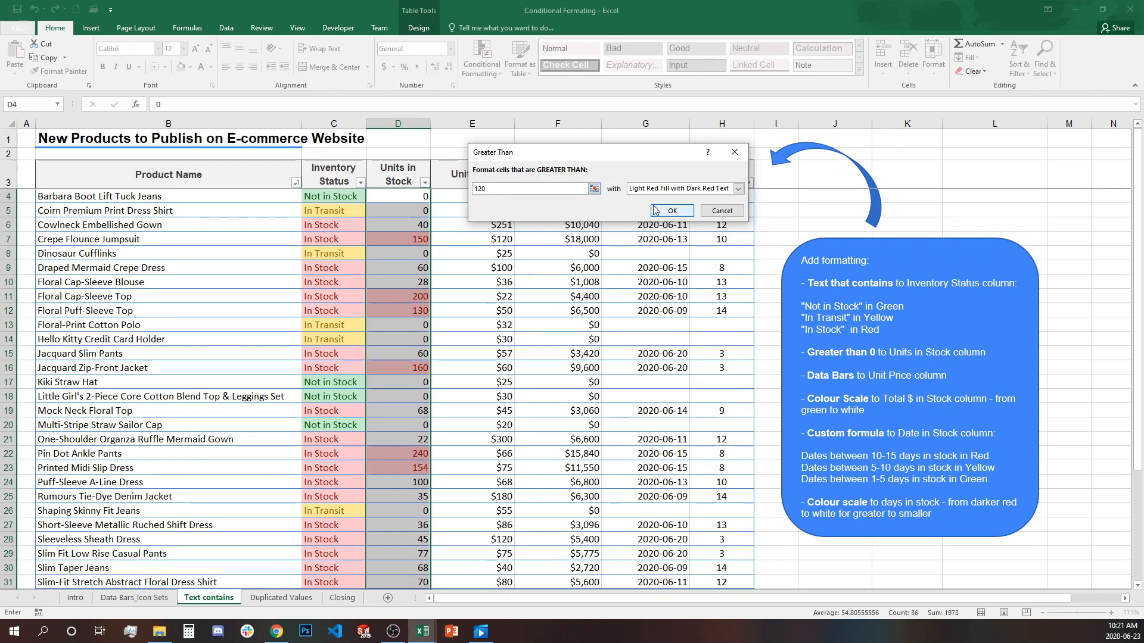
key("BackSpace")
type("0")
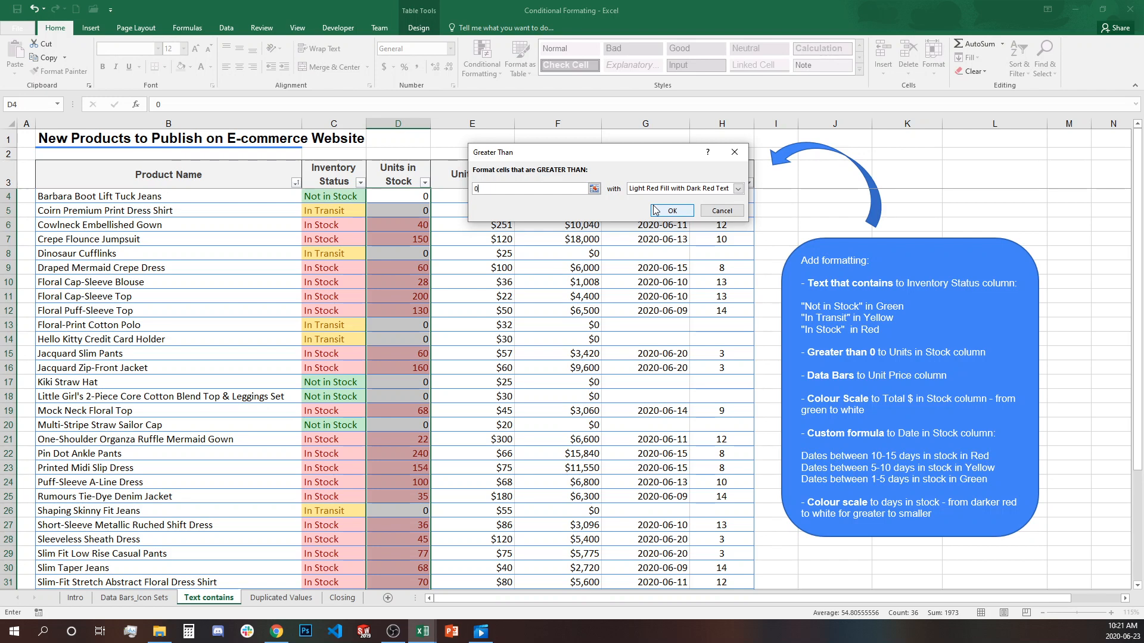
left_click(703, 191)
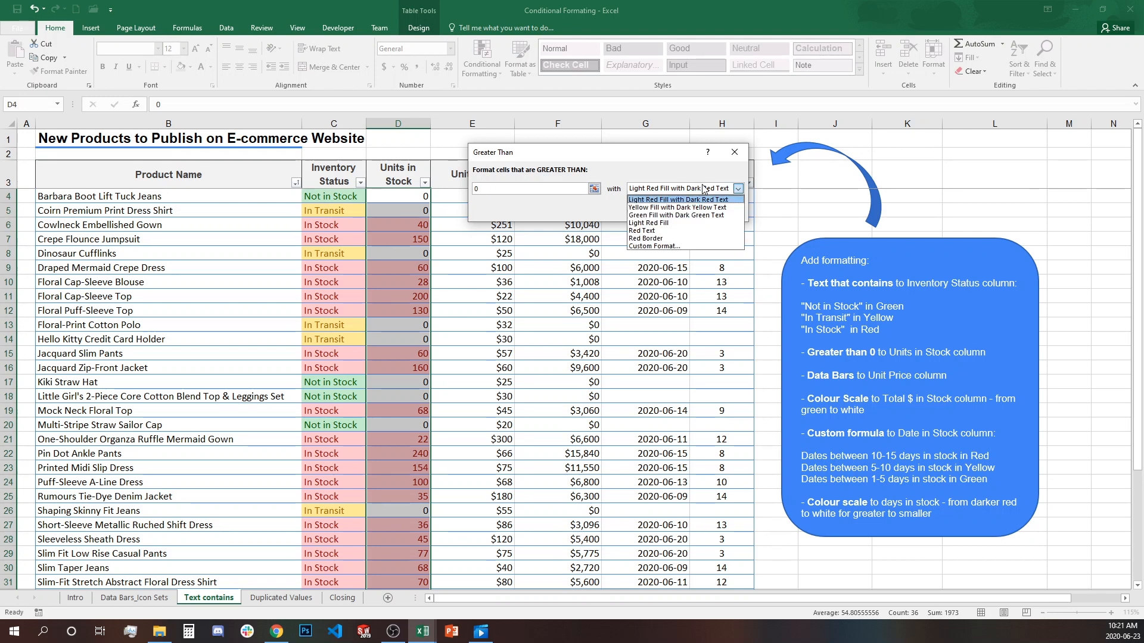
left_click(708, 216)
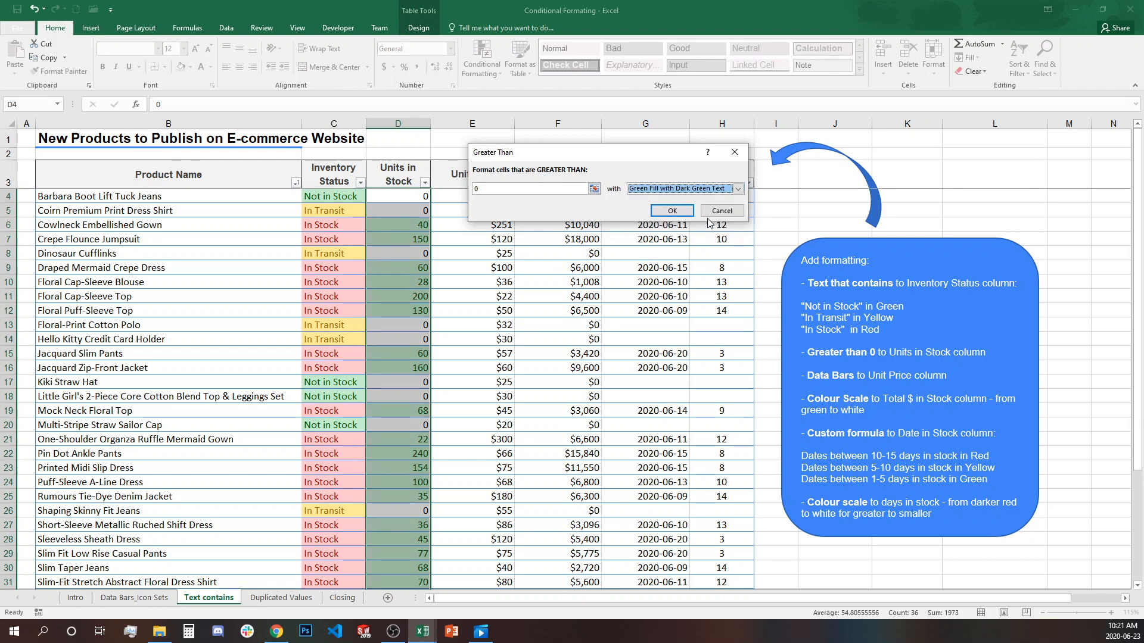
left_click(672, 211)
left_click(500, 278)
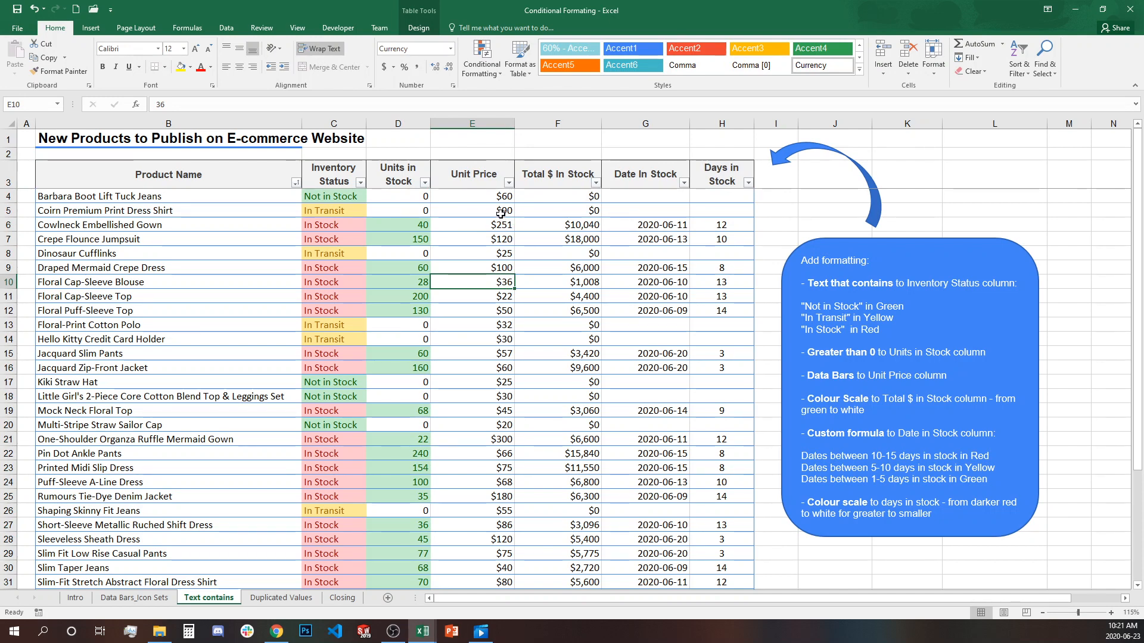
Apply green gradient-fill data bars to the Unit Price values, leaving out the header.
left_click(492, 119)
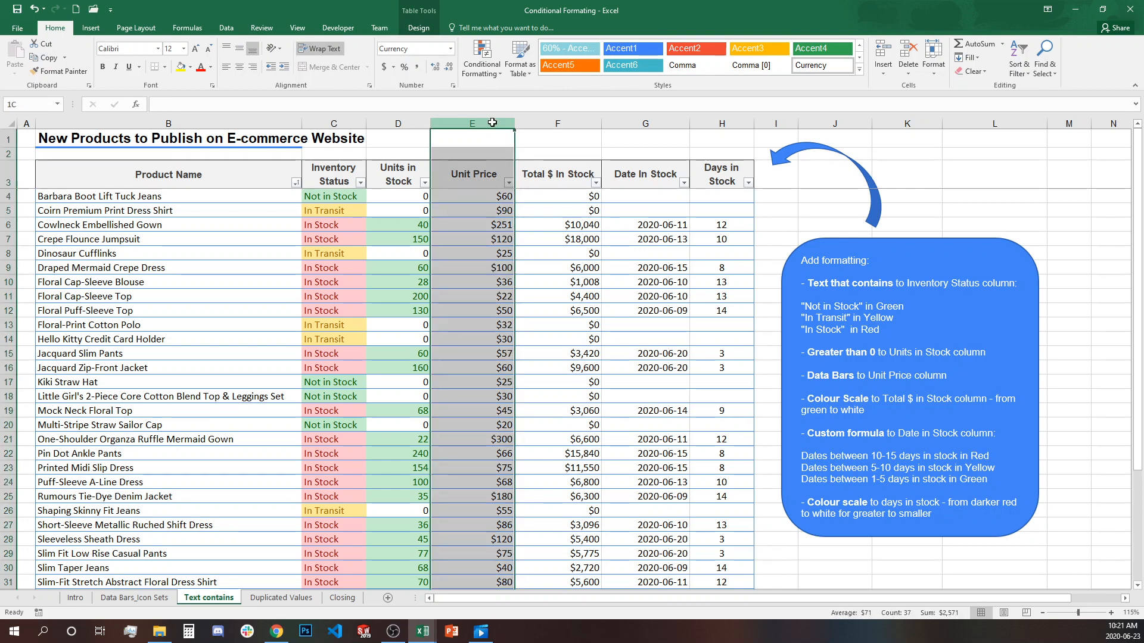
left_click(483, 167)
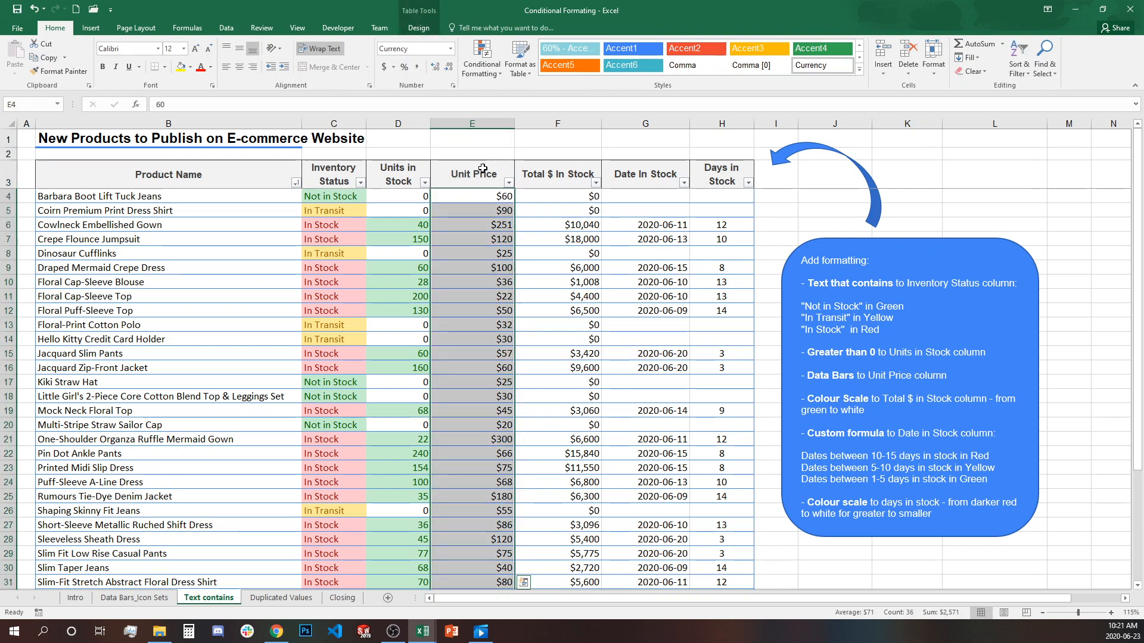
left_click(498, 73)
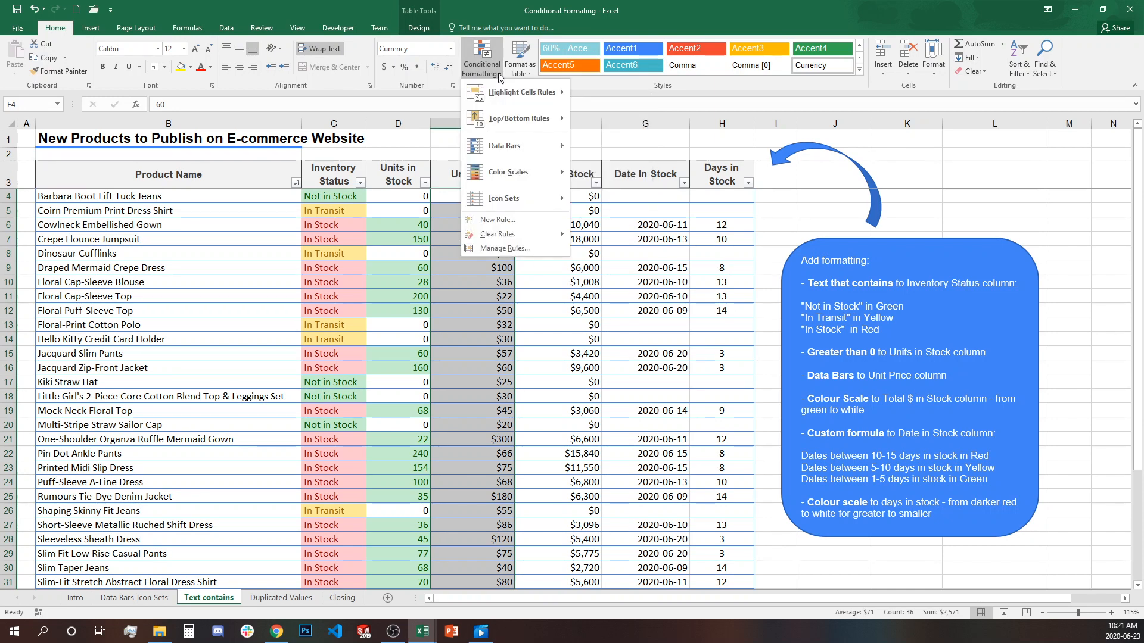
mouse_move(516, 146)
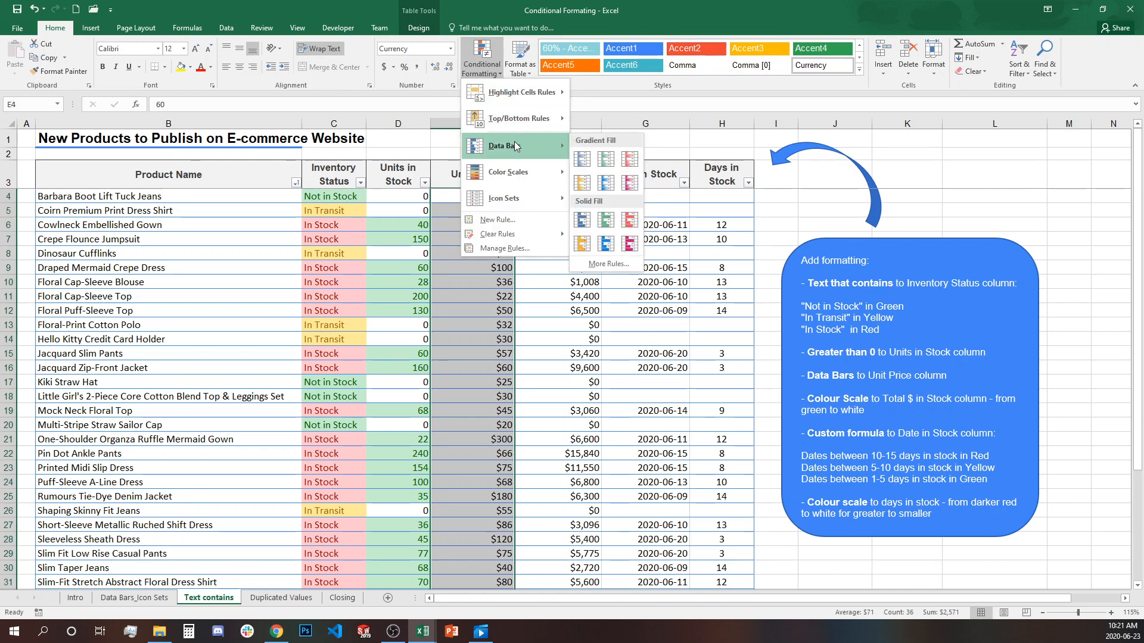
left_click(605, 161)
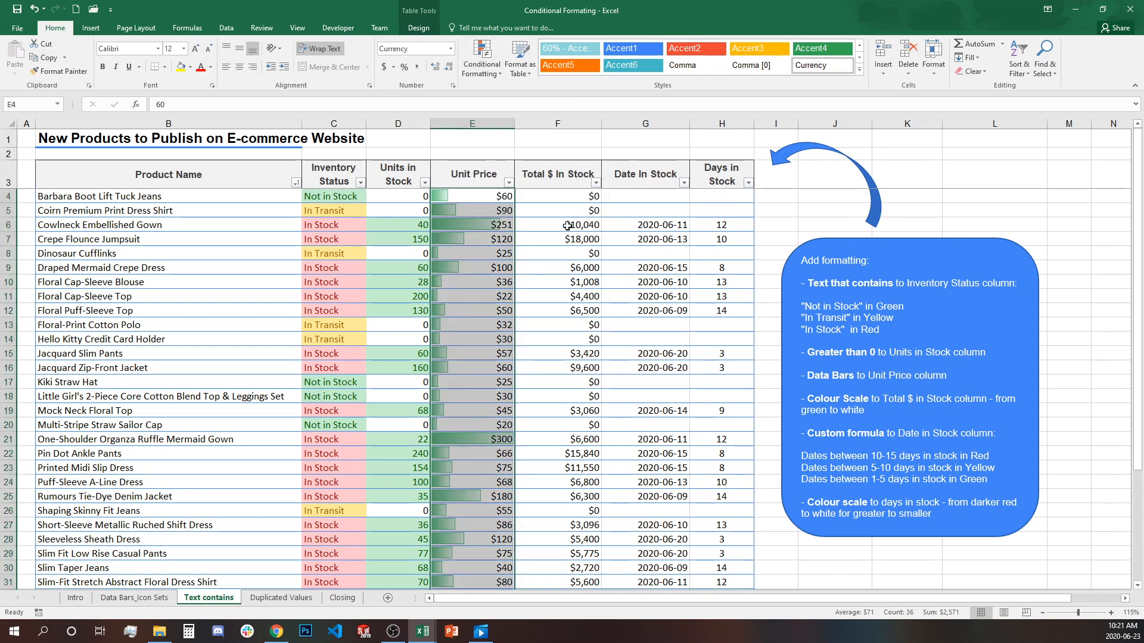
left_click(549, 244)
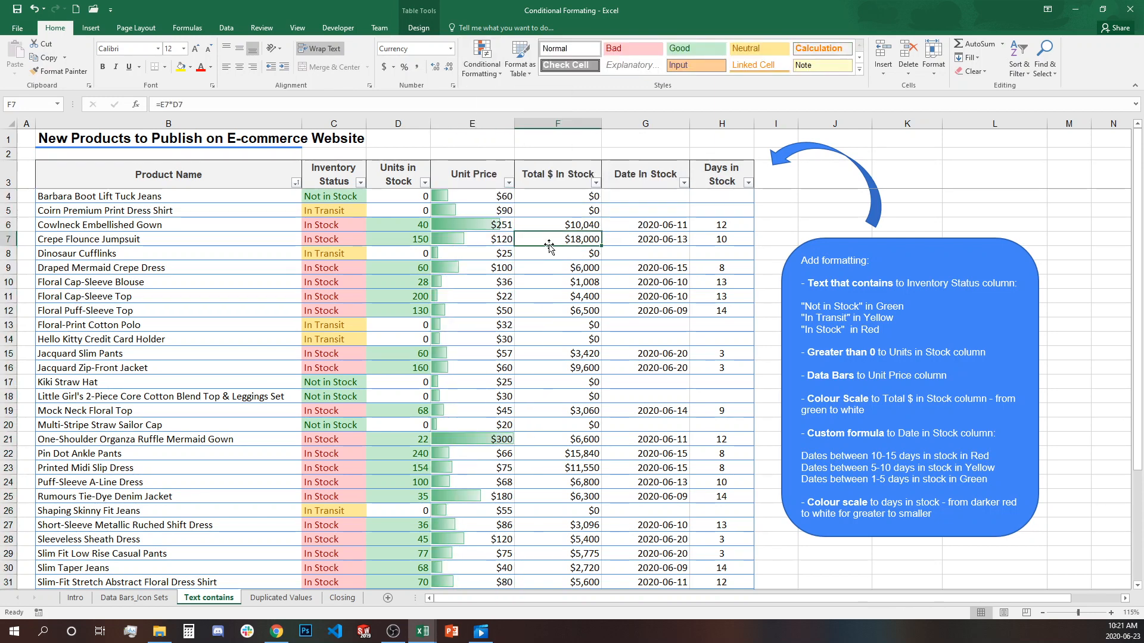
scroll(547, 247, "down", 4)
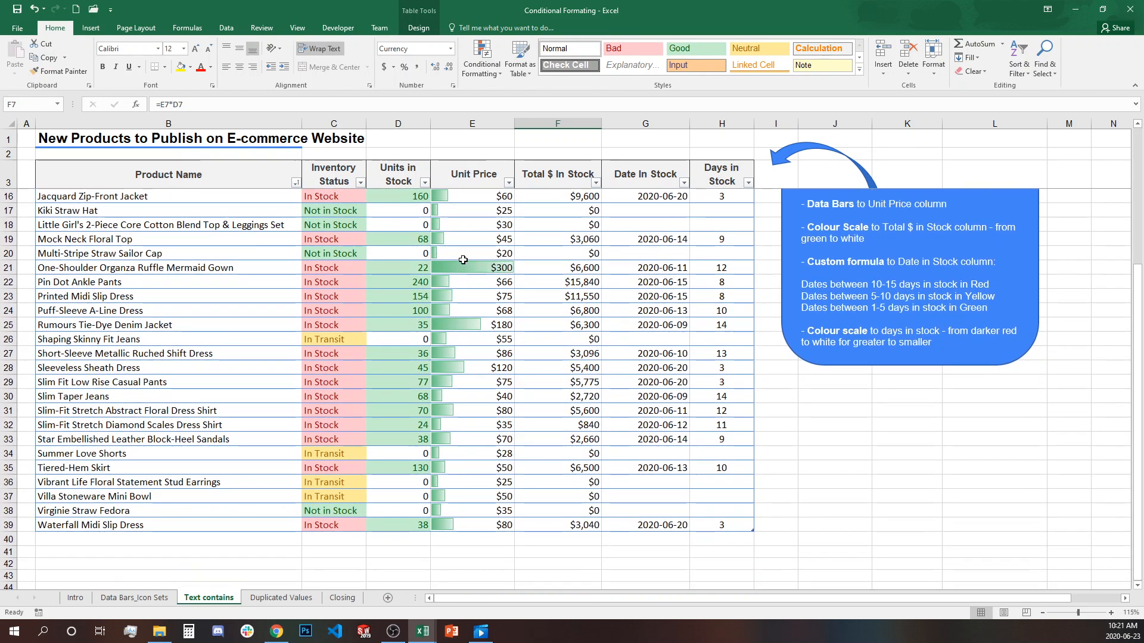
left_click(459, 270)
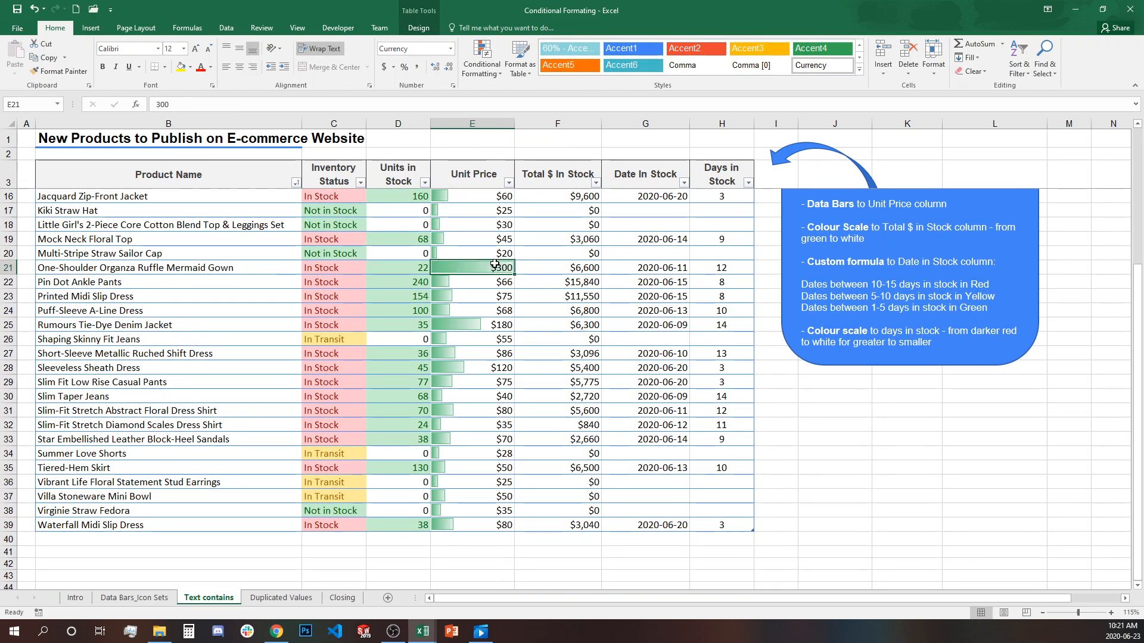
scroll(494, 264, "up", 4)
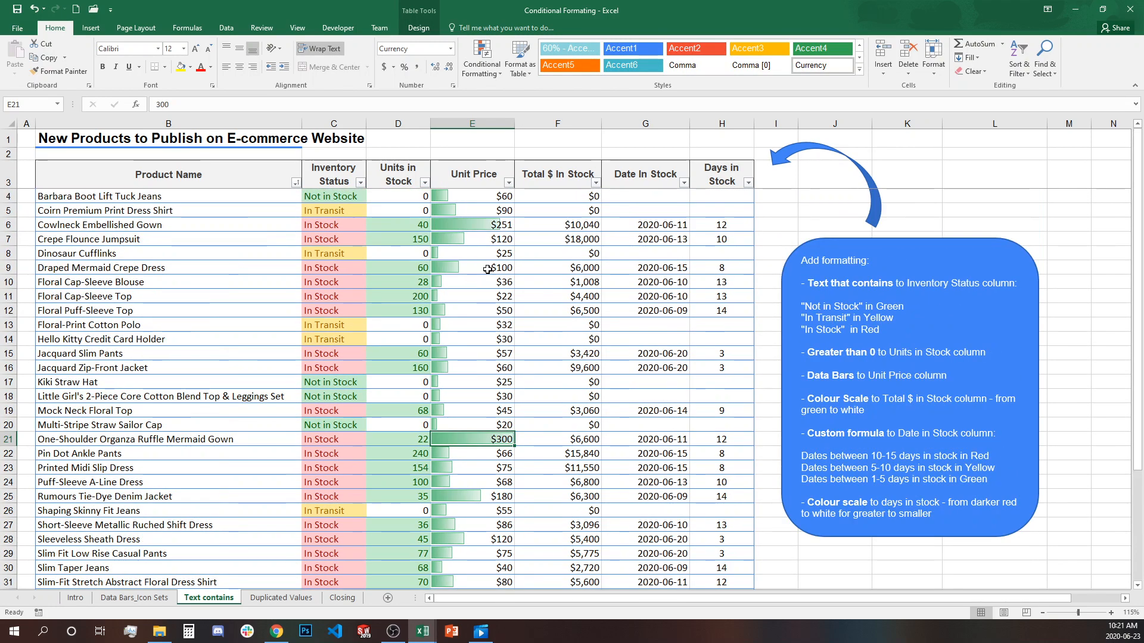
left_click(140, 227)
left_click(492, 224)
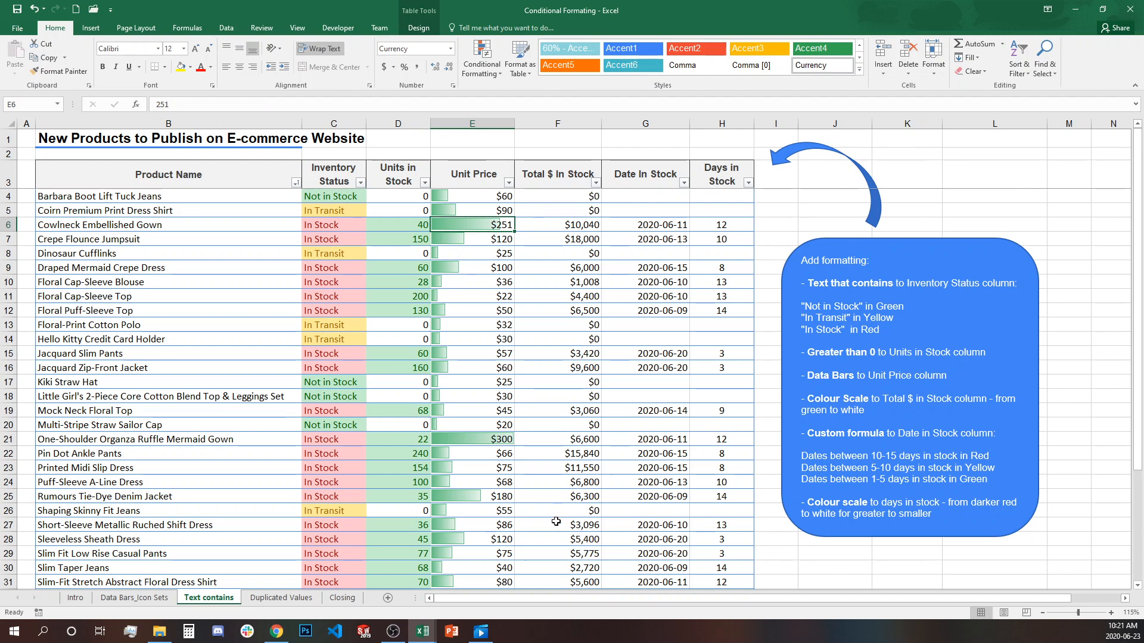
Apply a green-to-white color scale to the Total $ In Stock values, with the highest amounts in green.
left_click(556, 160)
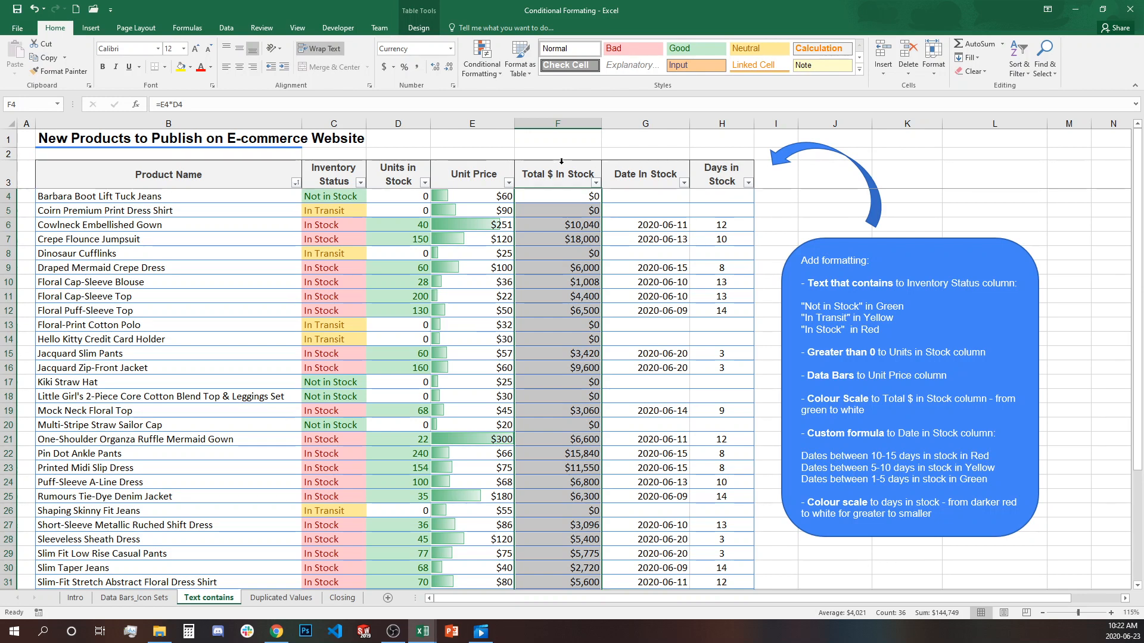
left_click(499, 71)
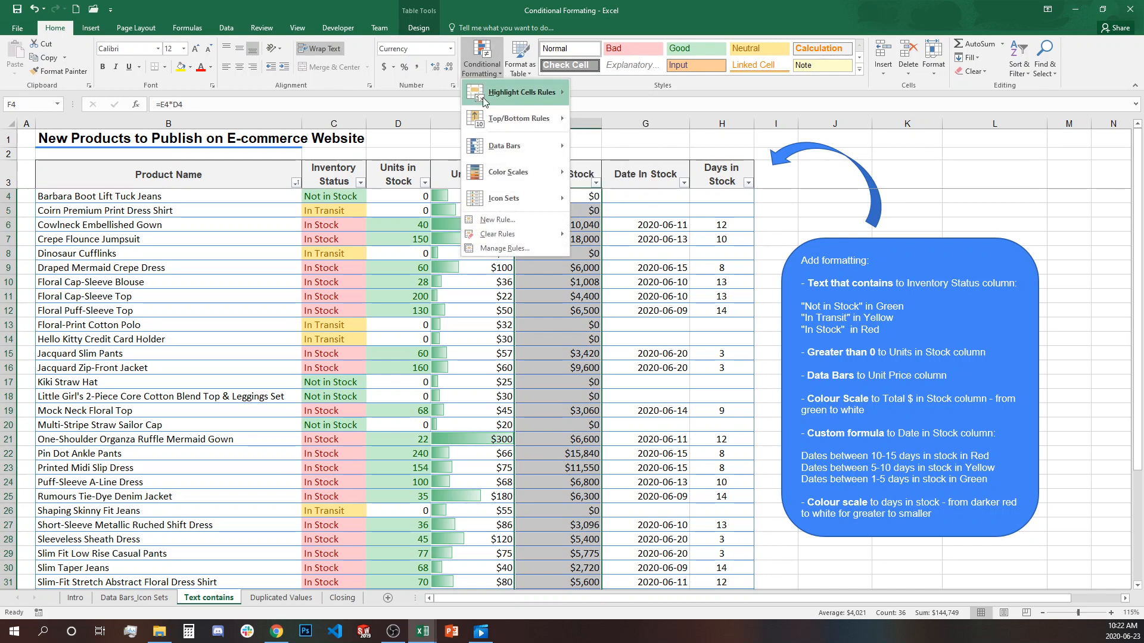
mouse_move(533, 182)
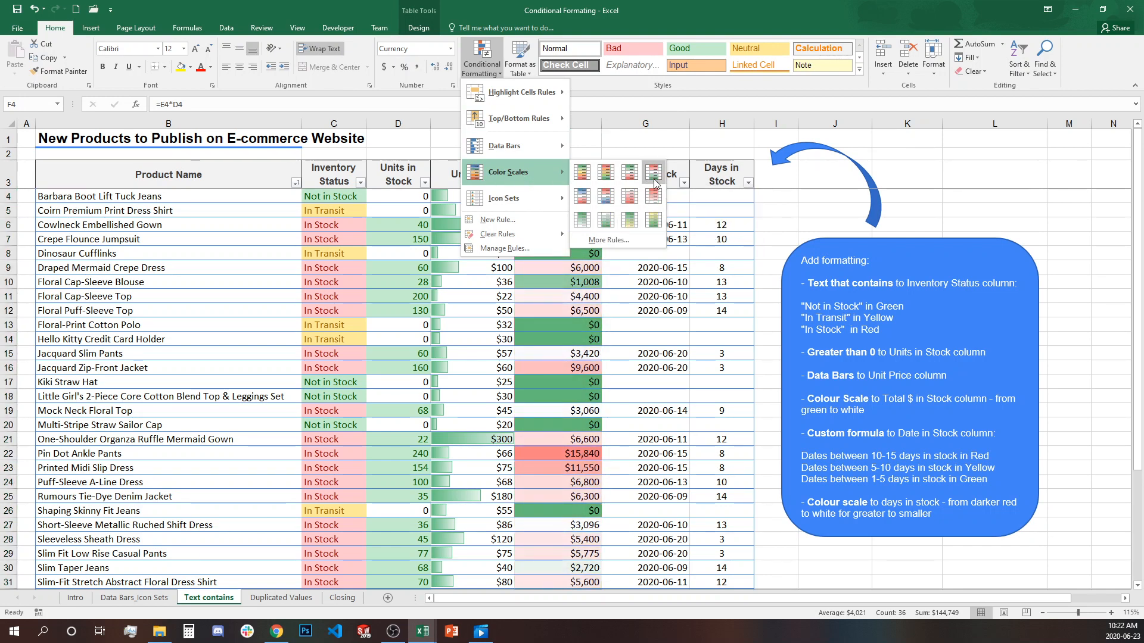
left_click(583, 221)
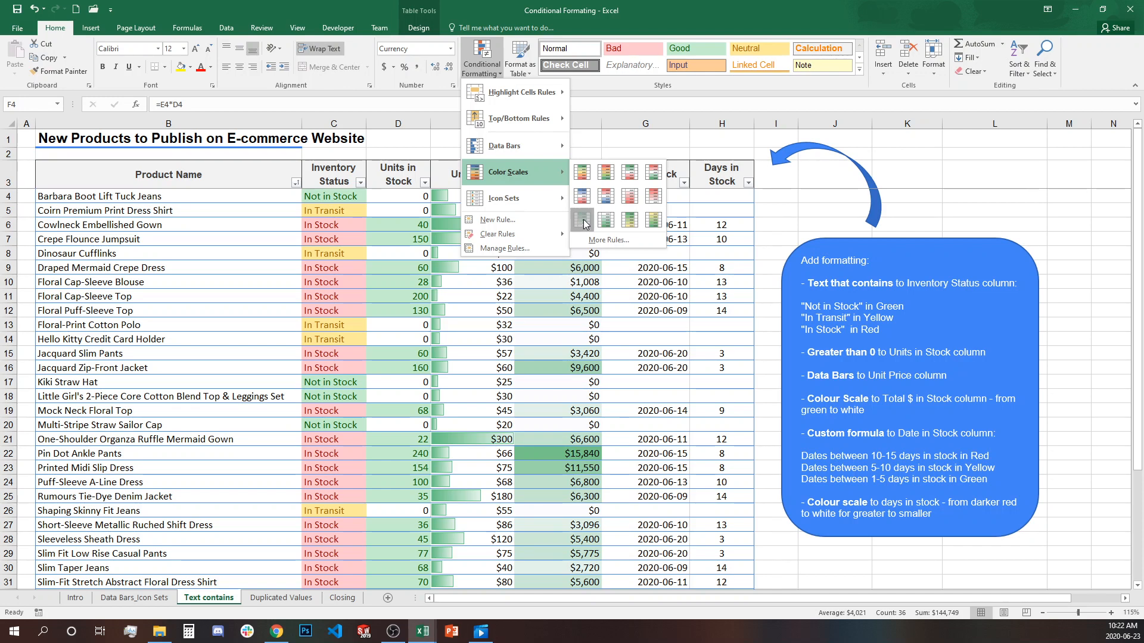
left_click(565, 242)
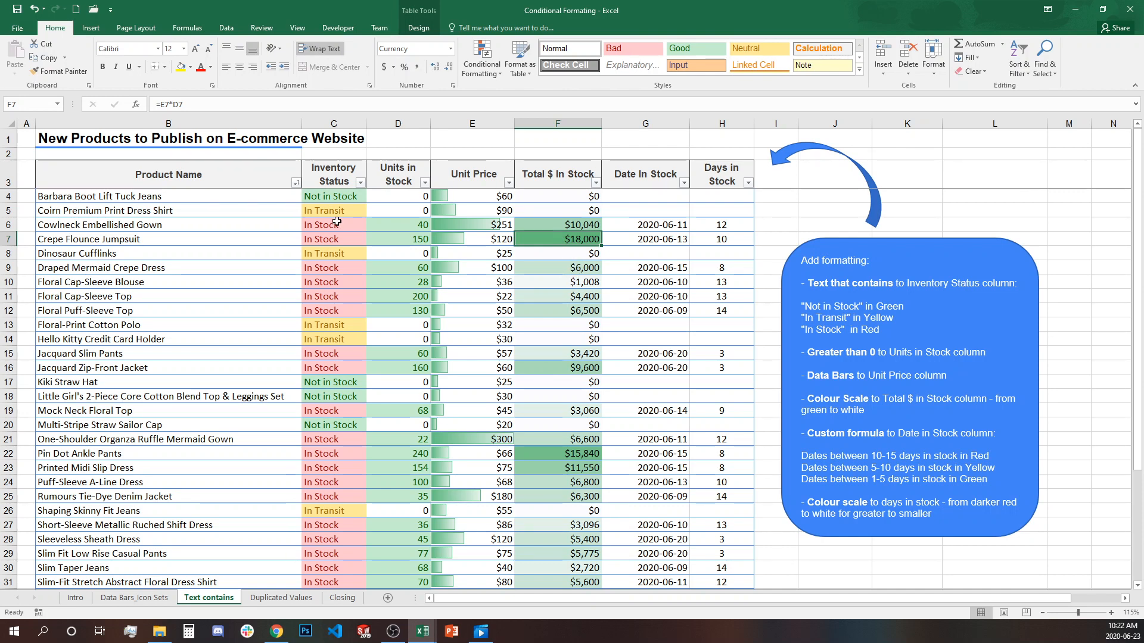
left_click(409, 238)
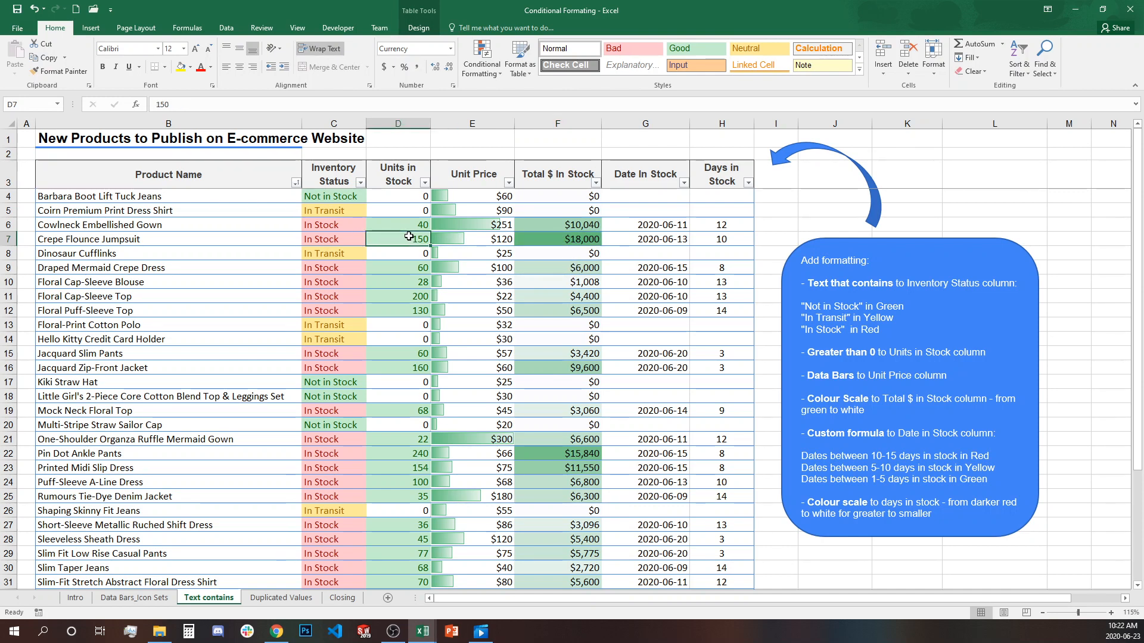
left_click(497, 241)
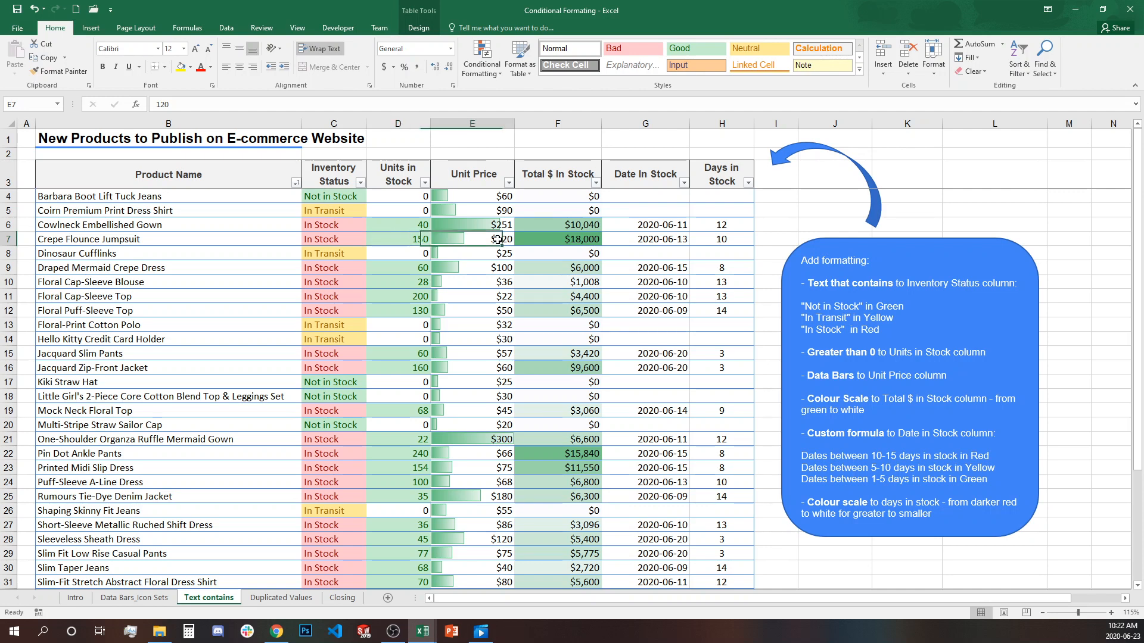
left_click(561, 237)
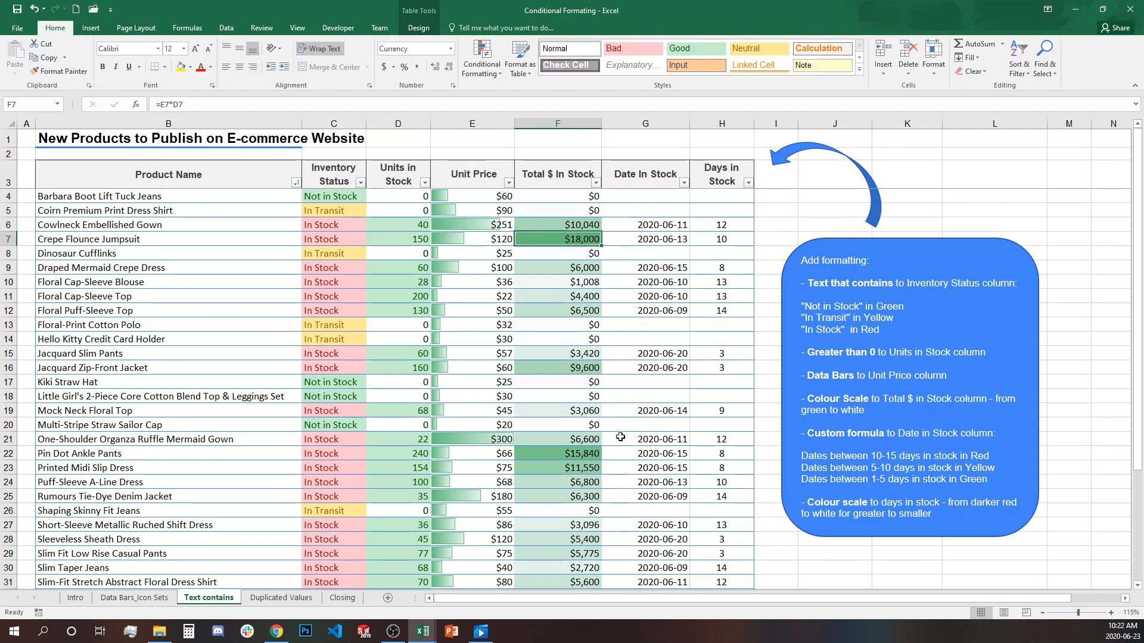
Create a formula-based conditional formatting rule for the Date In Stock values using =today()-g4>10.
scroll(609, 444, "down", 3)
scroll(609, 444, "up", 2)
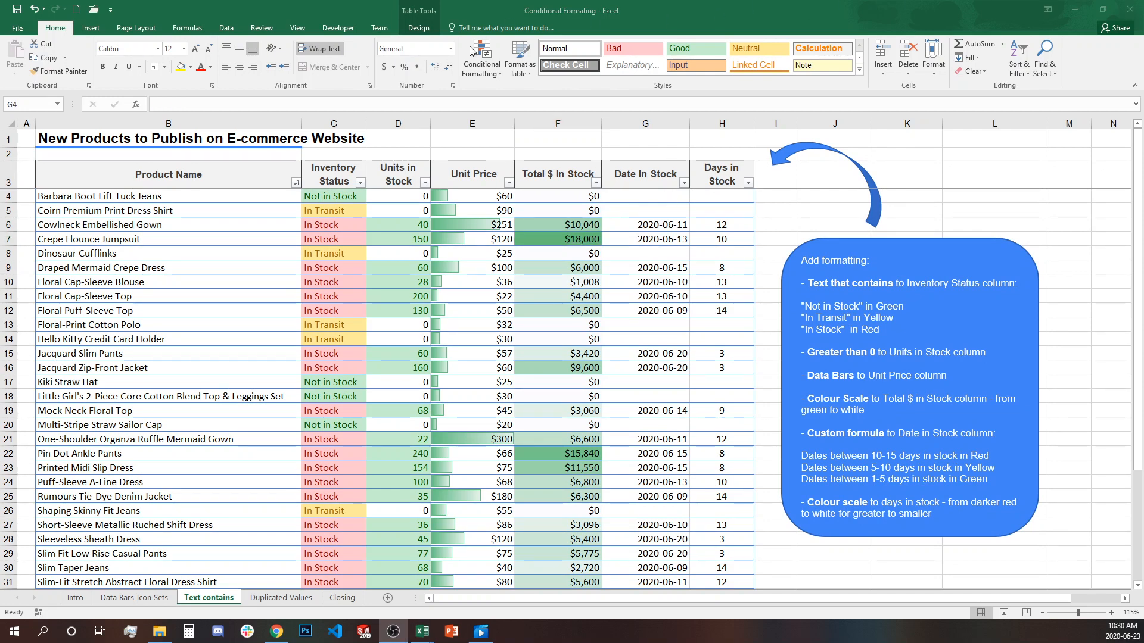
left_click(648, 174)
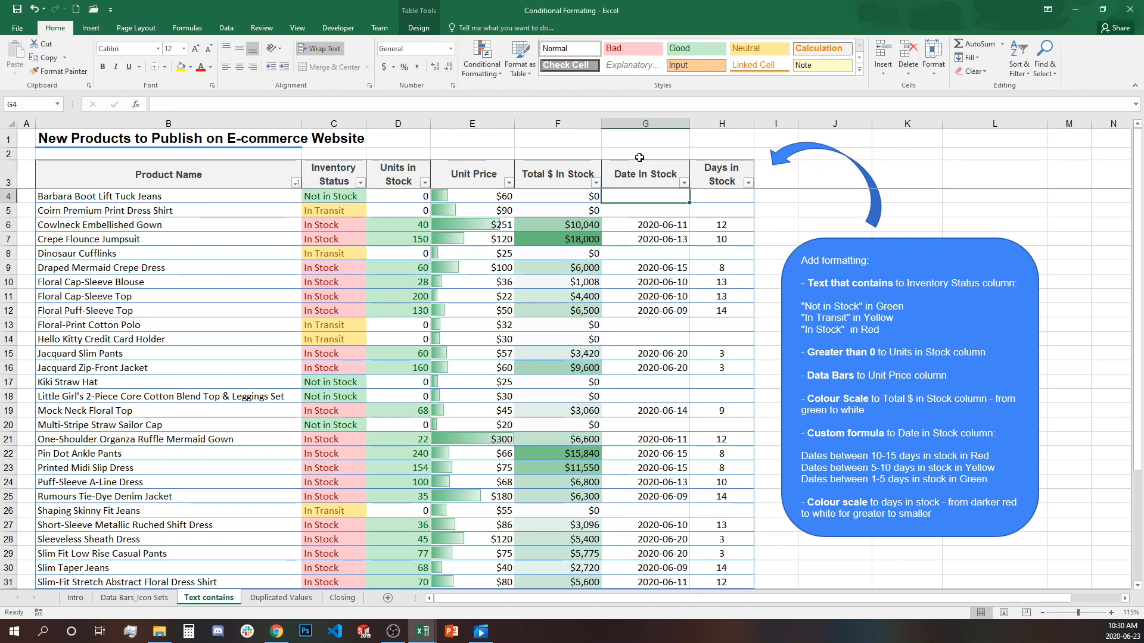
left_click(640, 160)
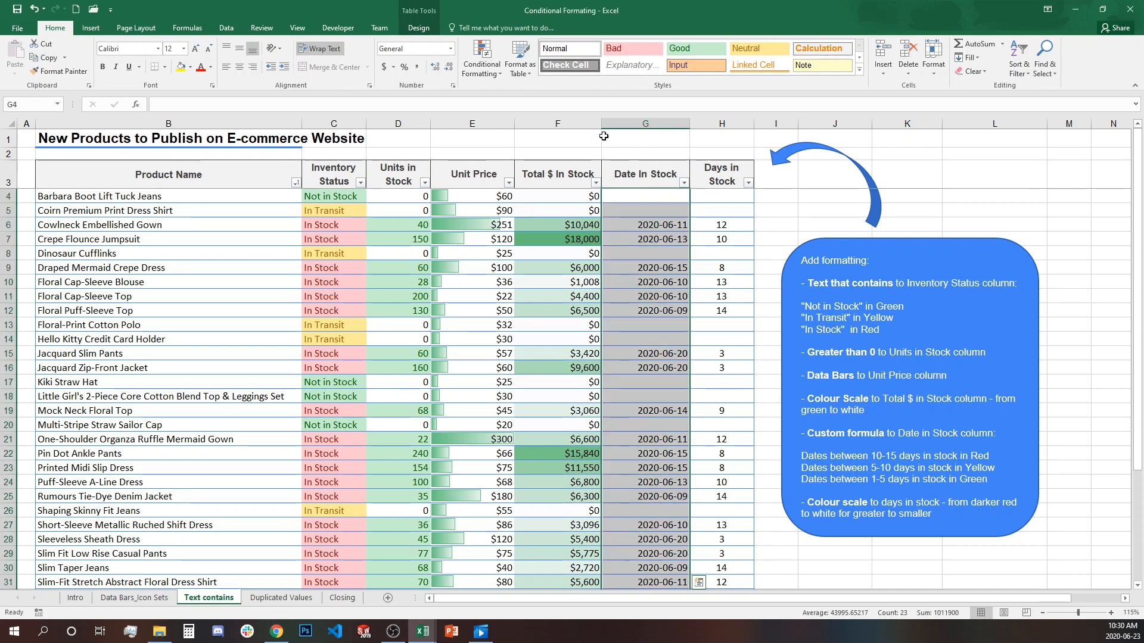
left_click(500, 69)
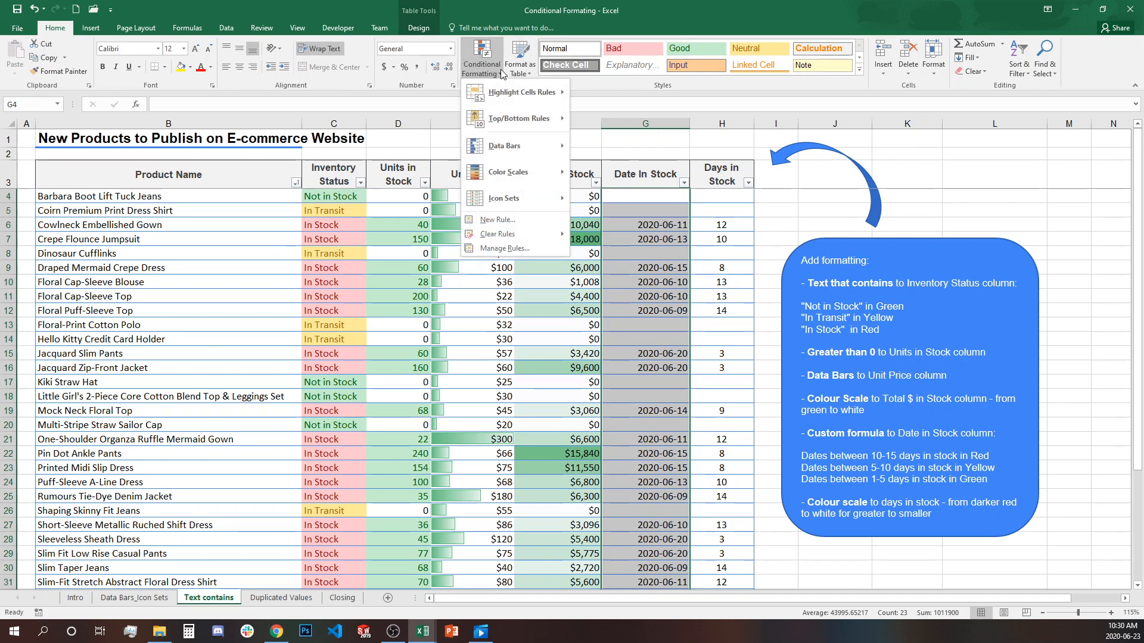
left_click(524, 221)
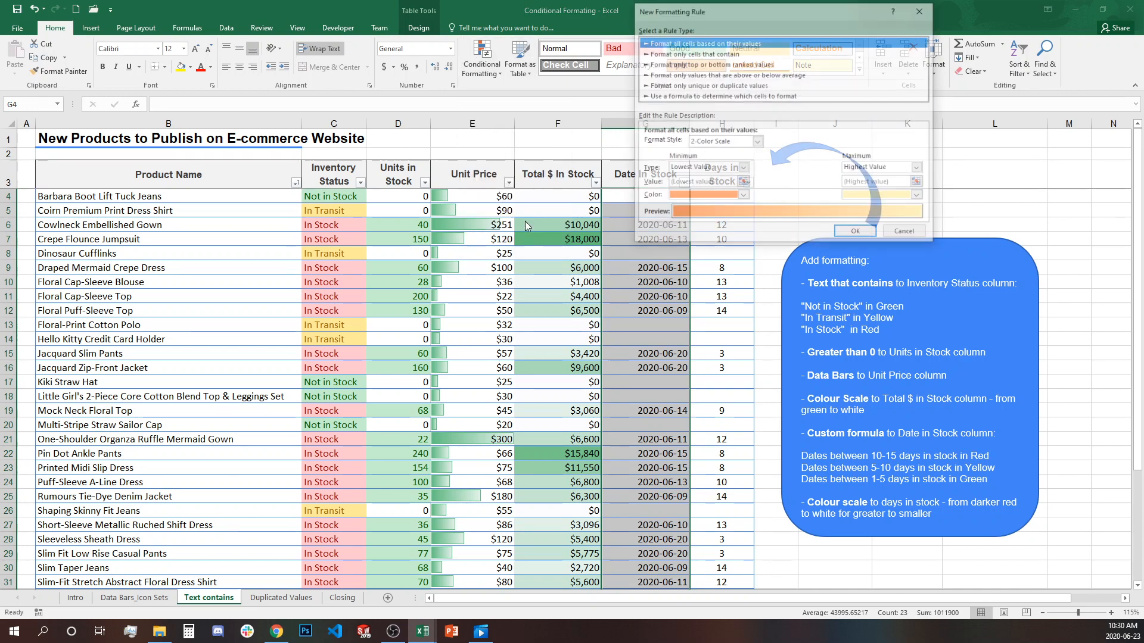
left_click_drag(720, 15, 795, 25)
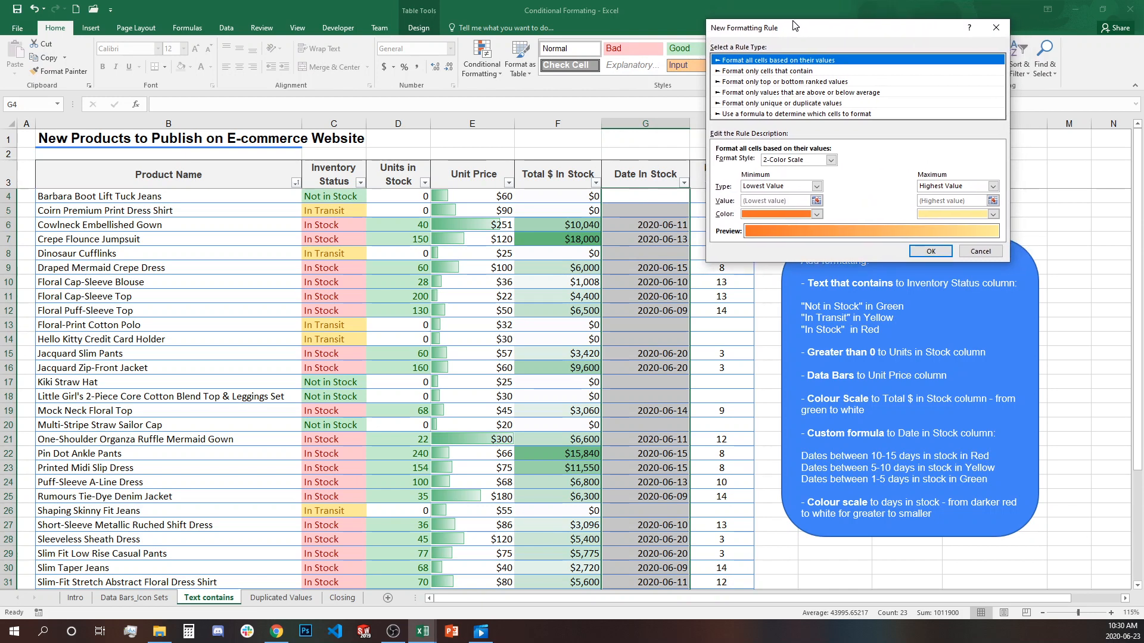
left_click(743, 114)
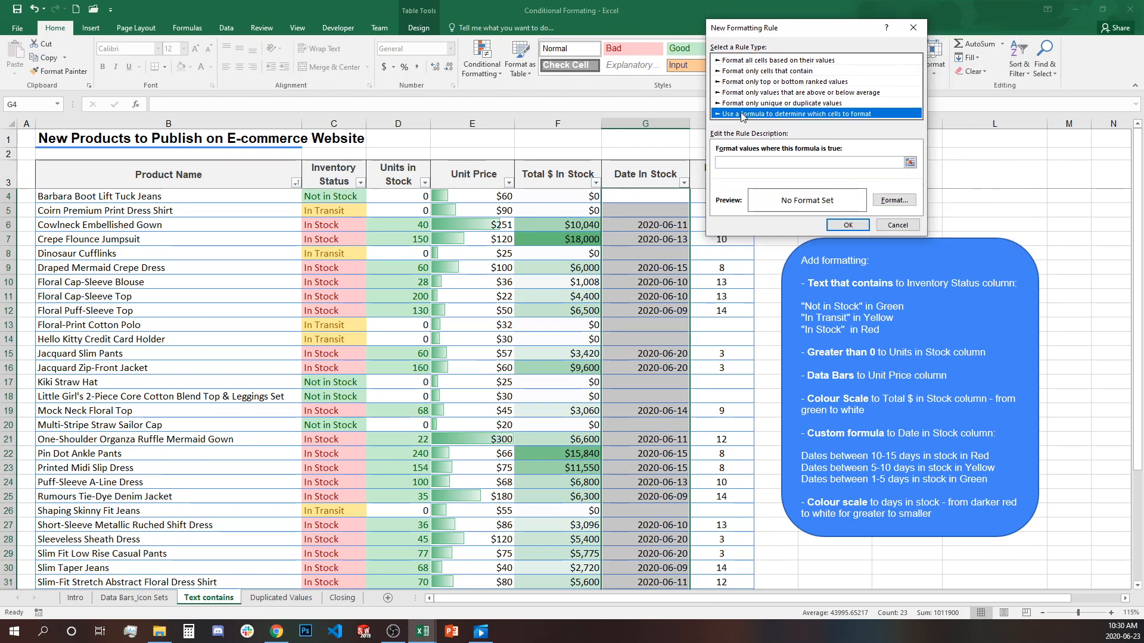
left_click(731, 164)
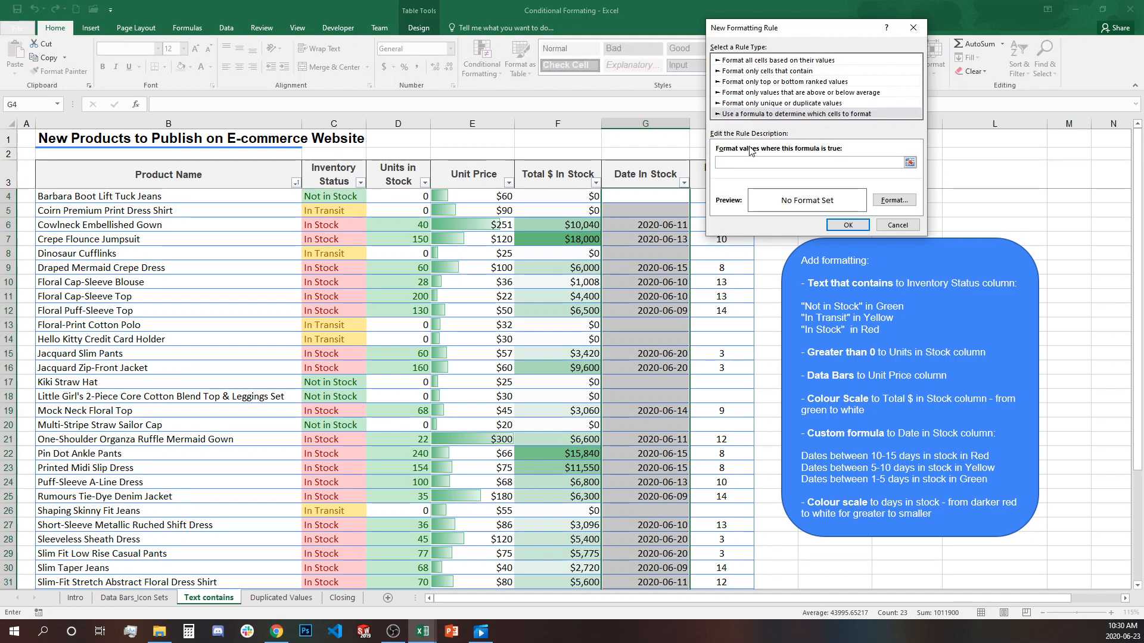
type("=to")
type(">10")
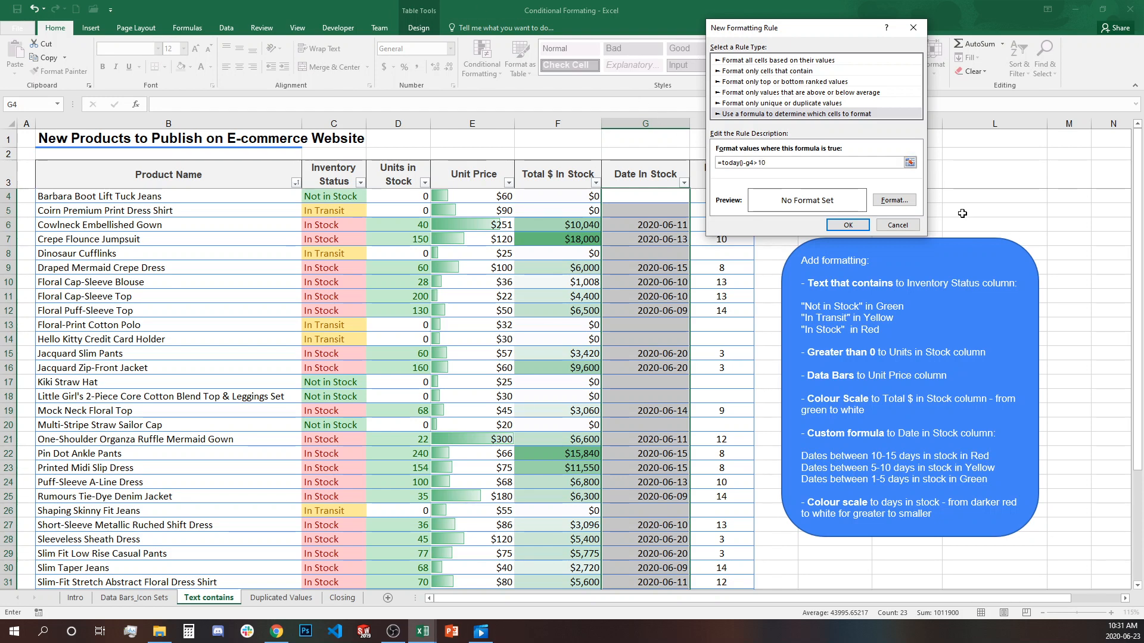
Give the more-than-10-days rule a light red fill and apply it to the Date In Stock values.
left_click(884, 200)
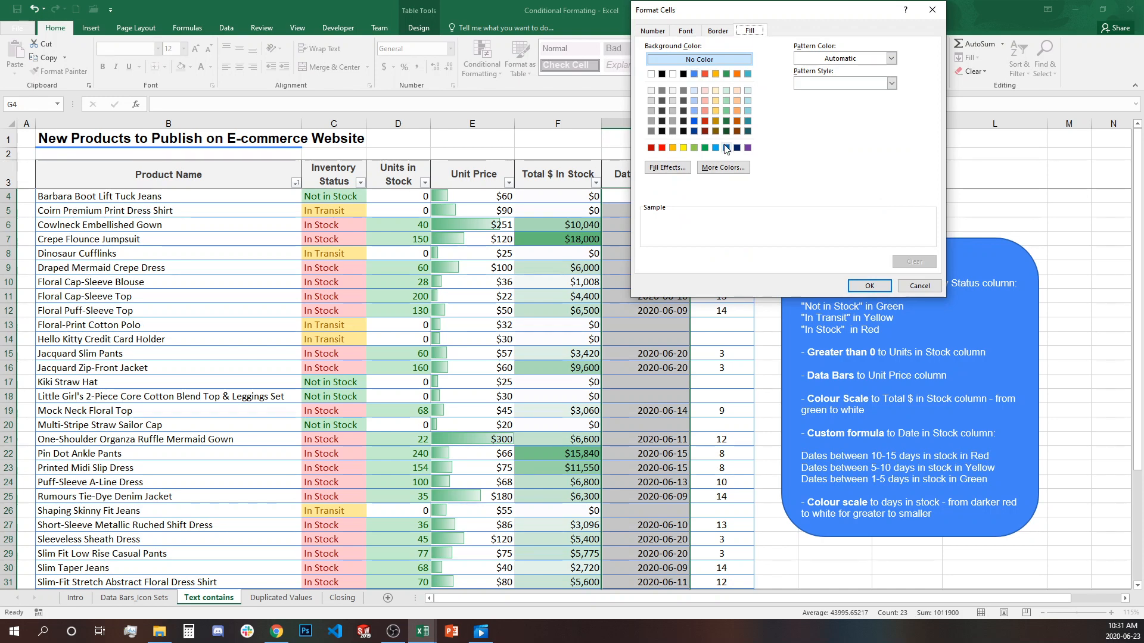
left_click(707, 112)
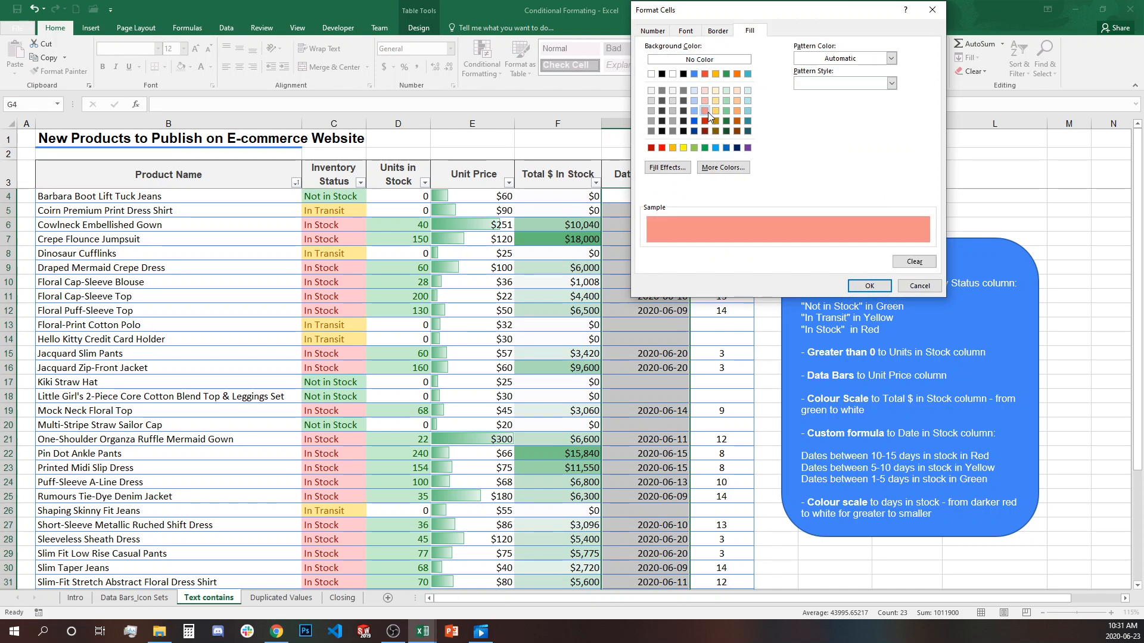
left_click(869, 286)
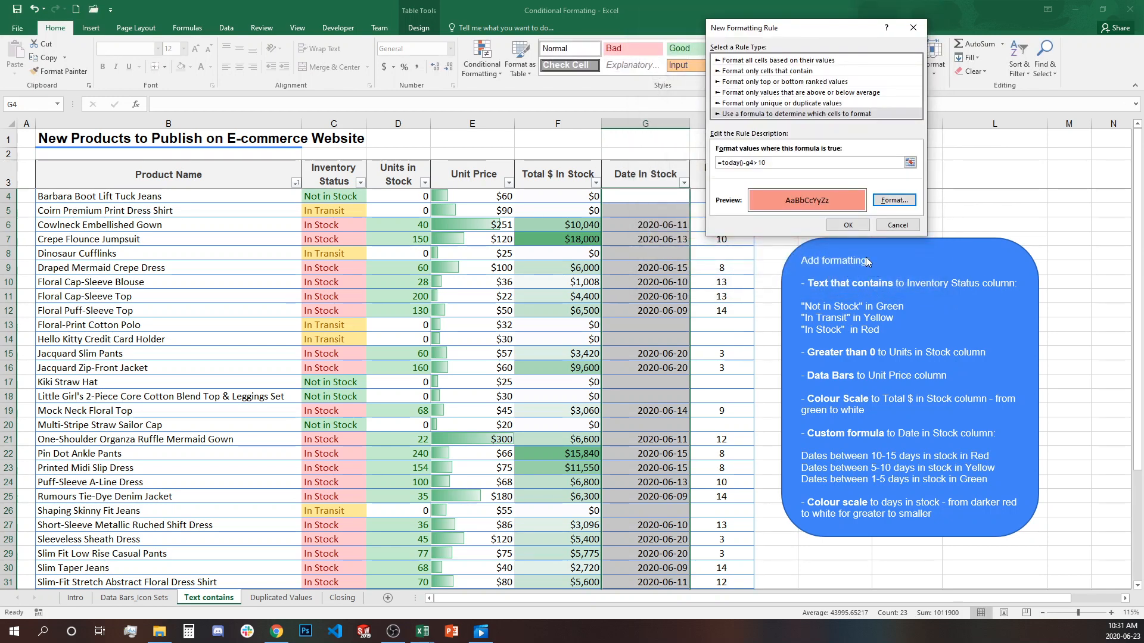
left_click(847, 225)
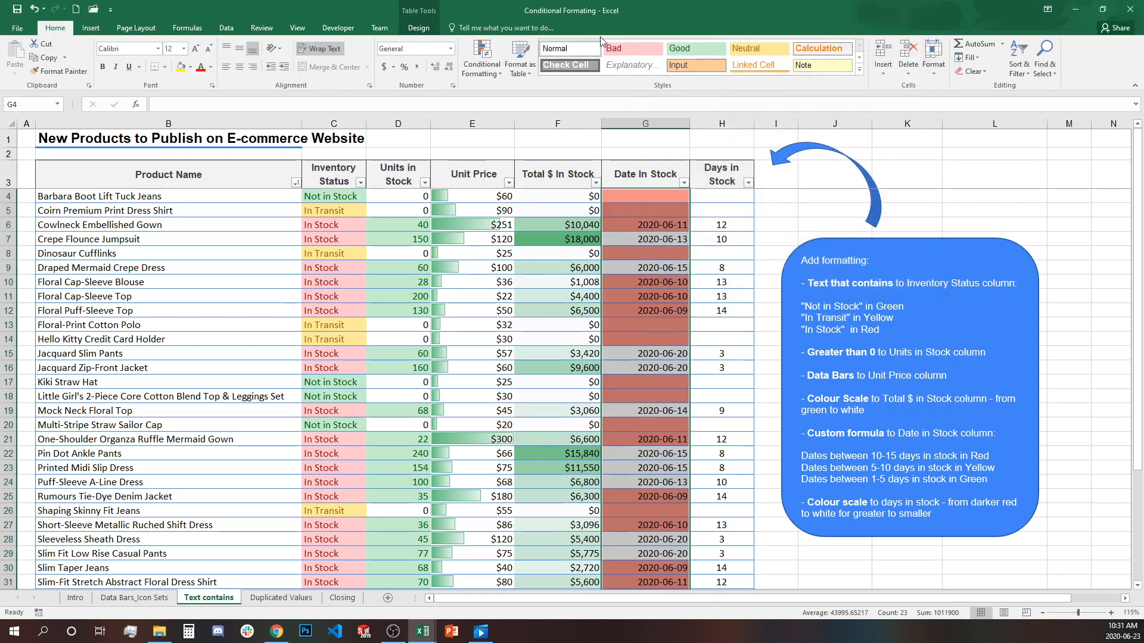
Add a second formula rule to the Date In Stock values, =today()-g4<=10, with a light yellow fill.
left_click(499, 72)
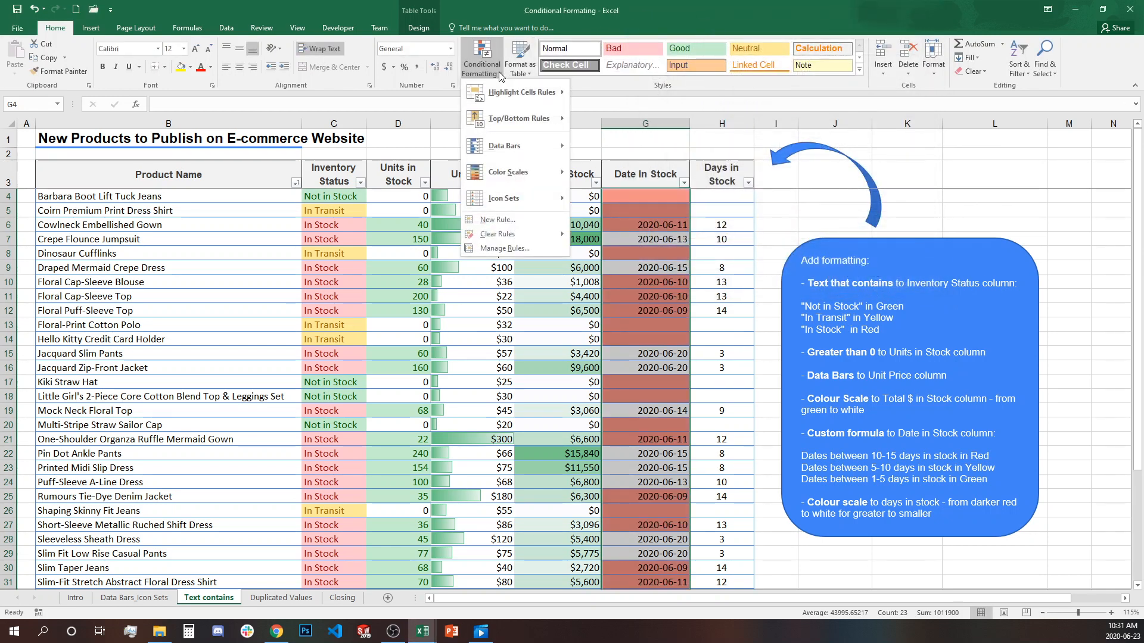
left_click(524, 219)
left_click(750, 100)
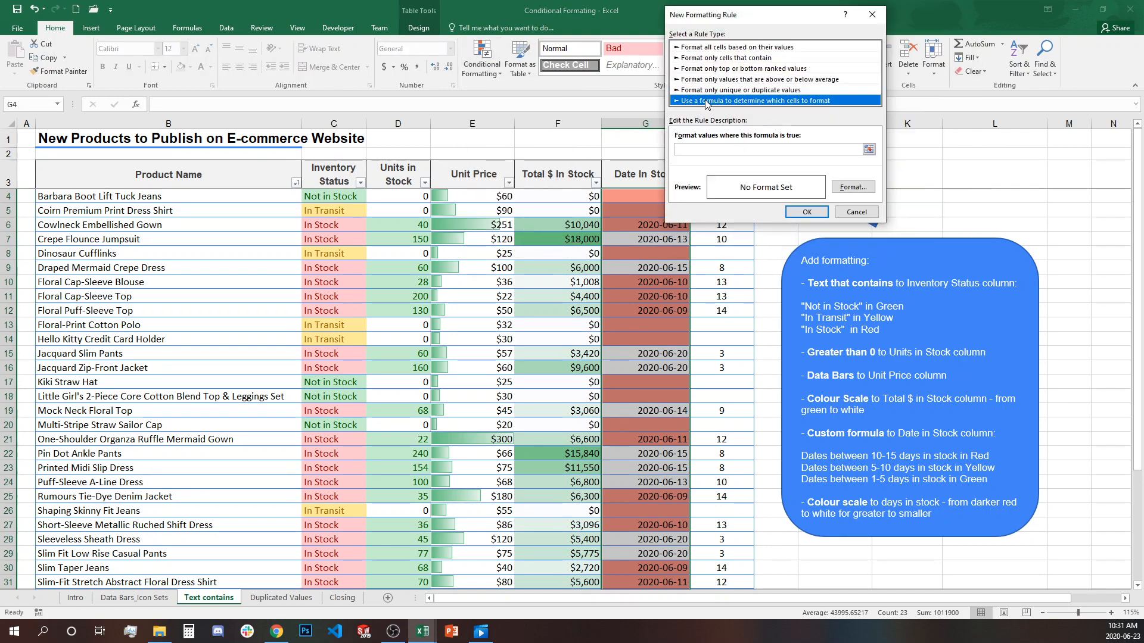
left_click(761, 149)
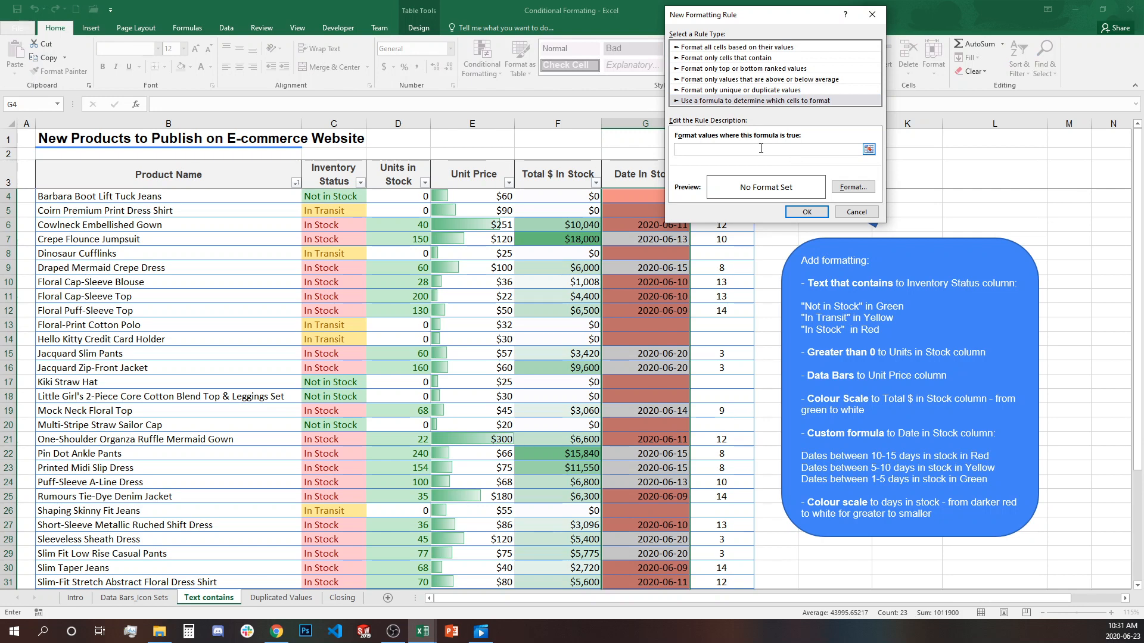
type("=today()-")
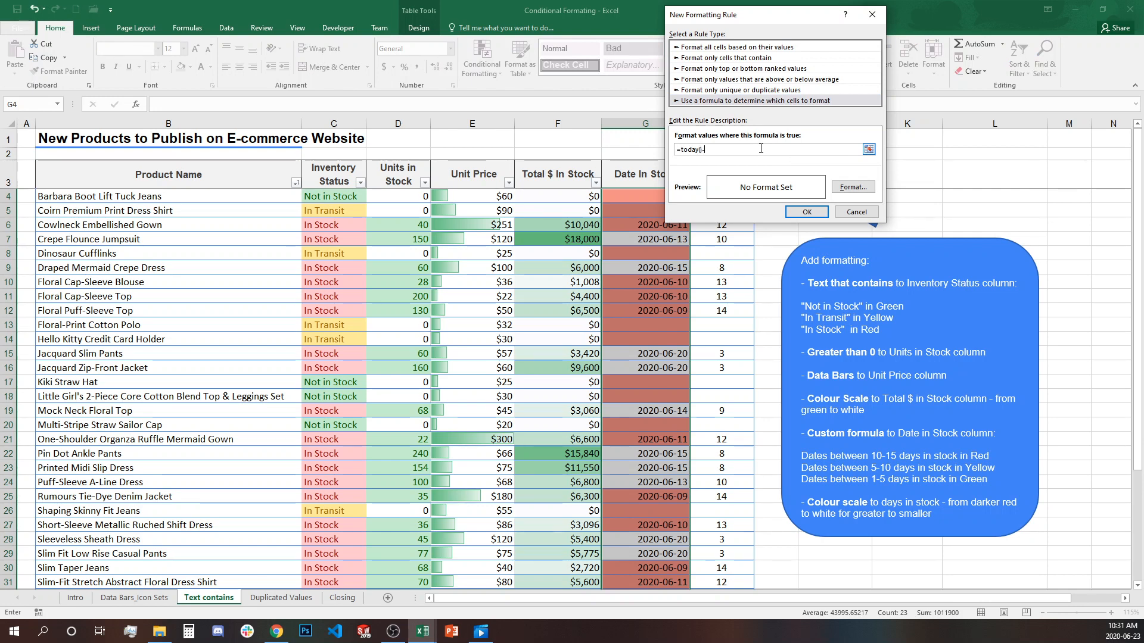
type("g4<=10")
left_click(853, 186)
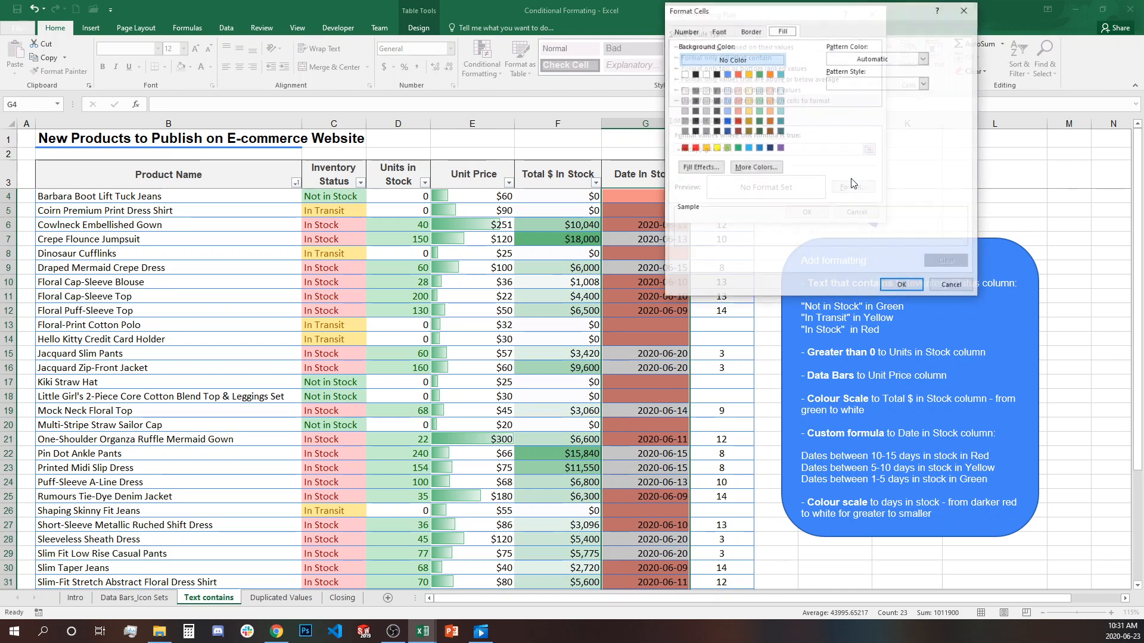
left_click(749, 99)
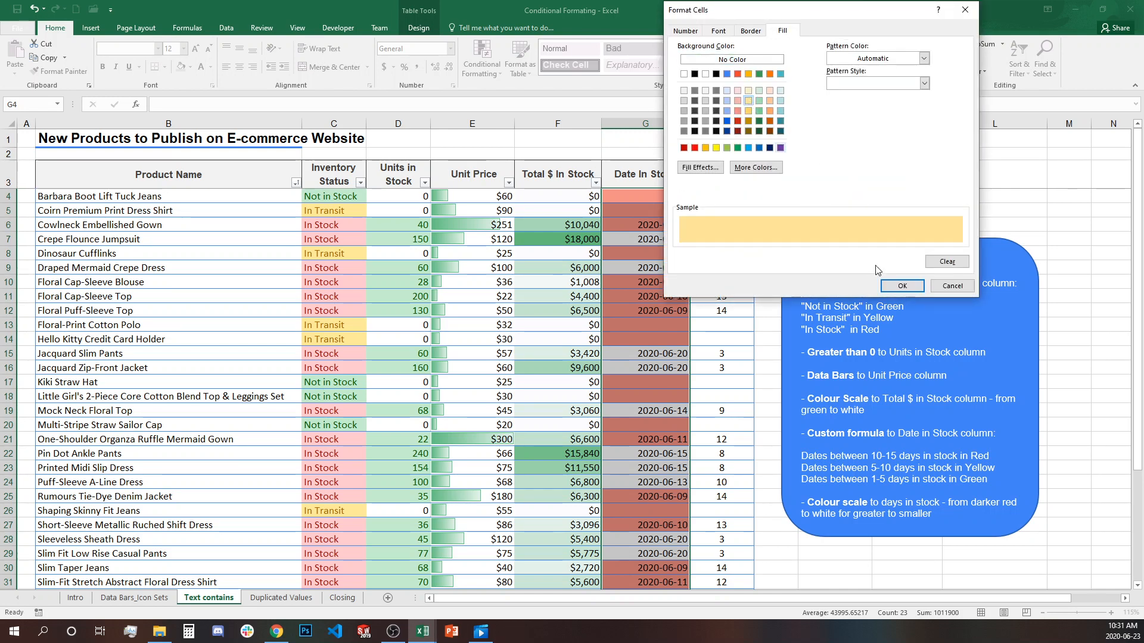
left_click(904, 287)
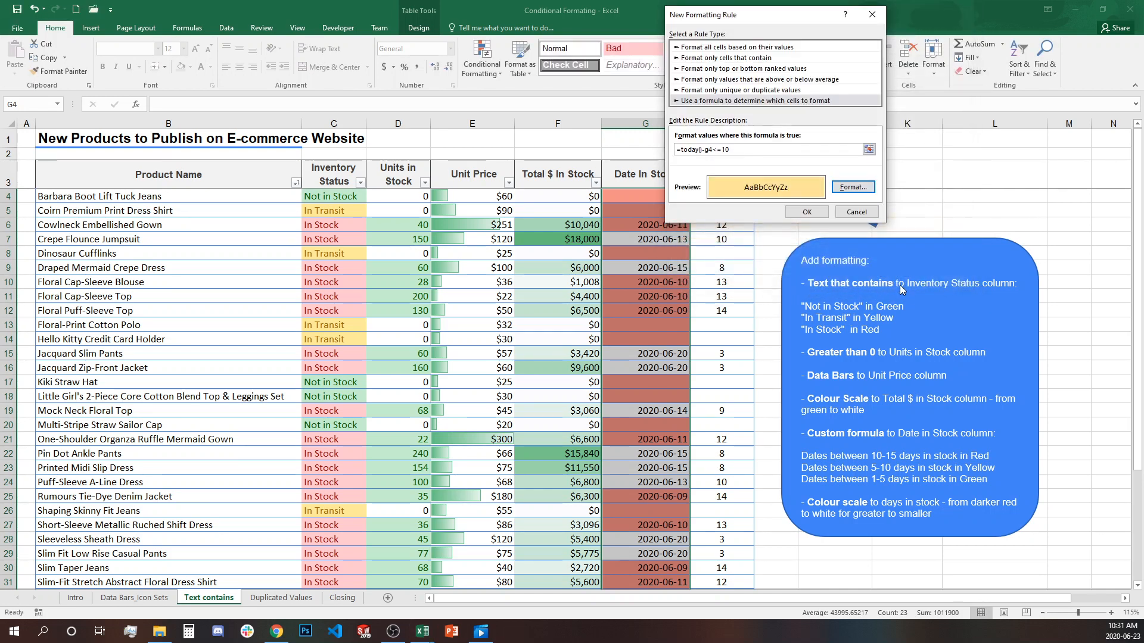
left_click(817, 213)
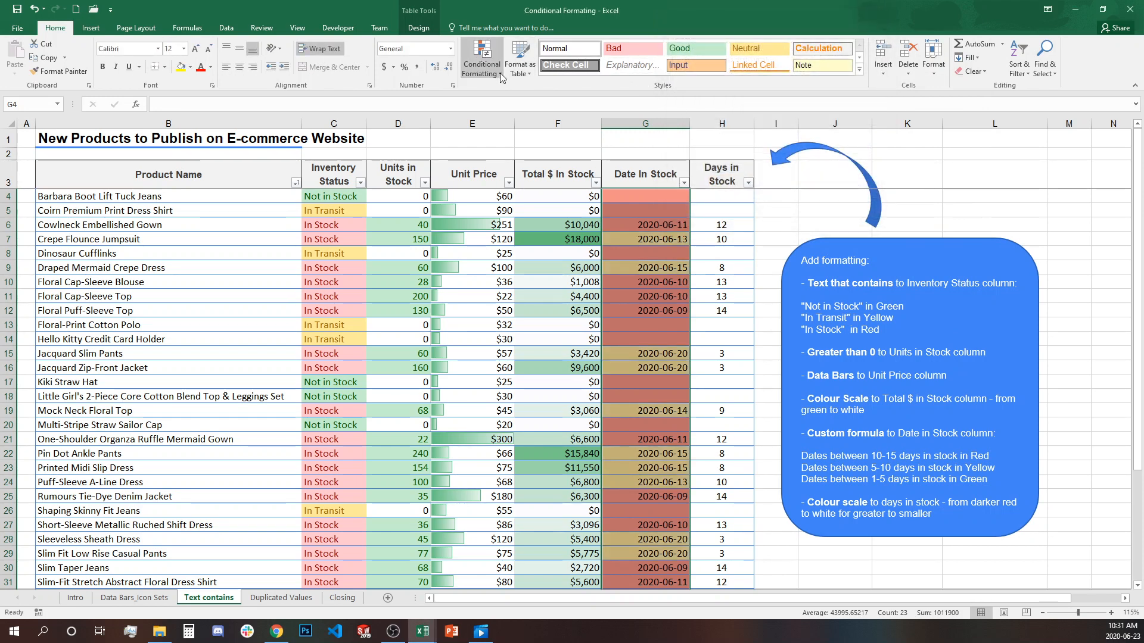
Set up a third Date In Stock formula rule, =today()-g4<5, with a light green fill.
left_click(499, 71)
left_click(517, 219)
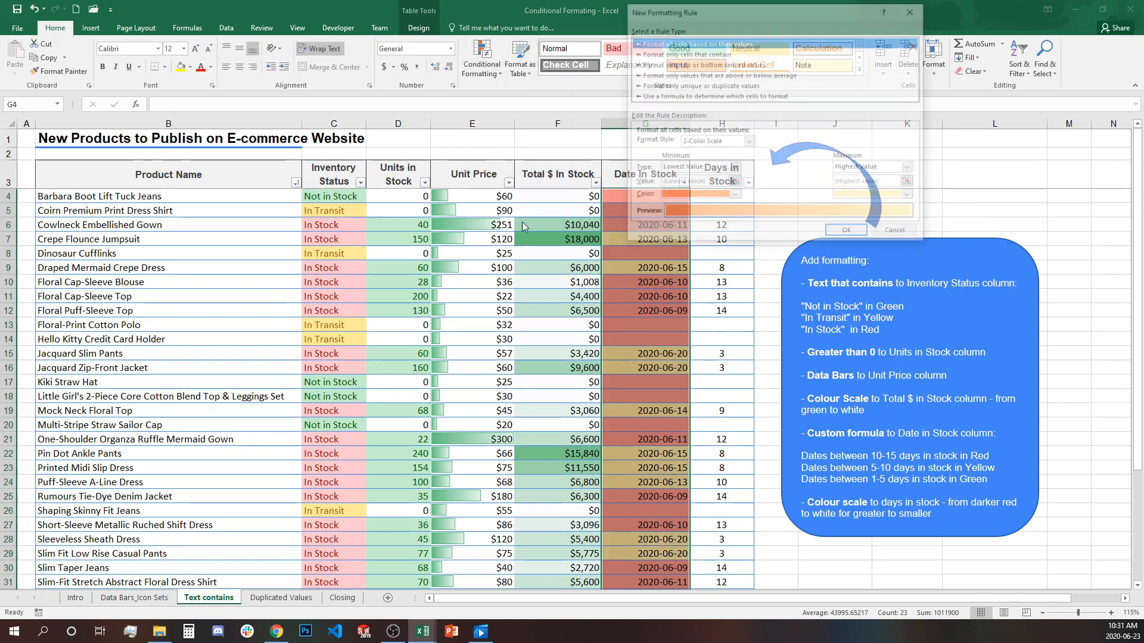
left_click(694, 95)
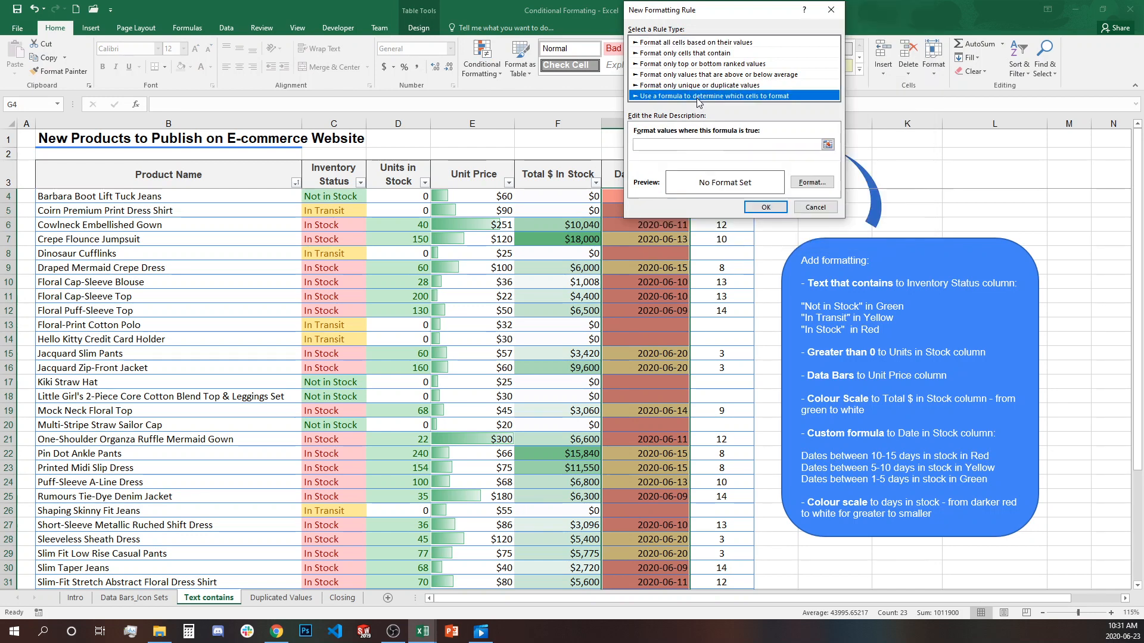
left_click(703, 145)
type("=")
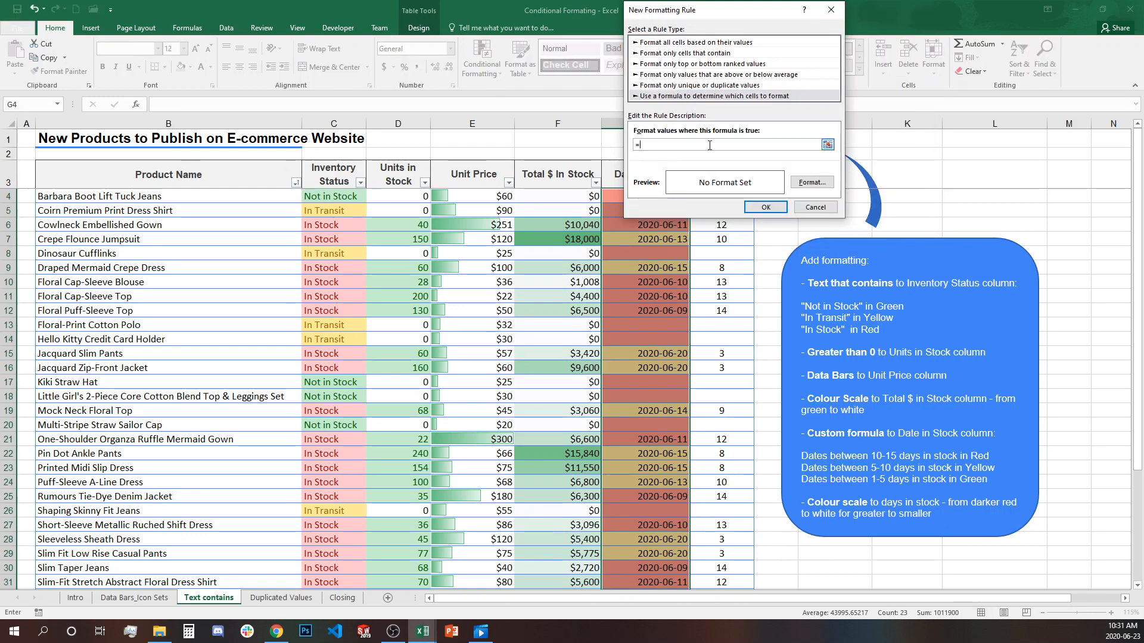
type("today()-g4")
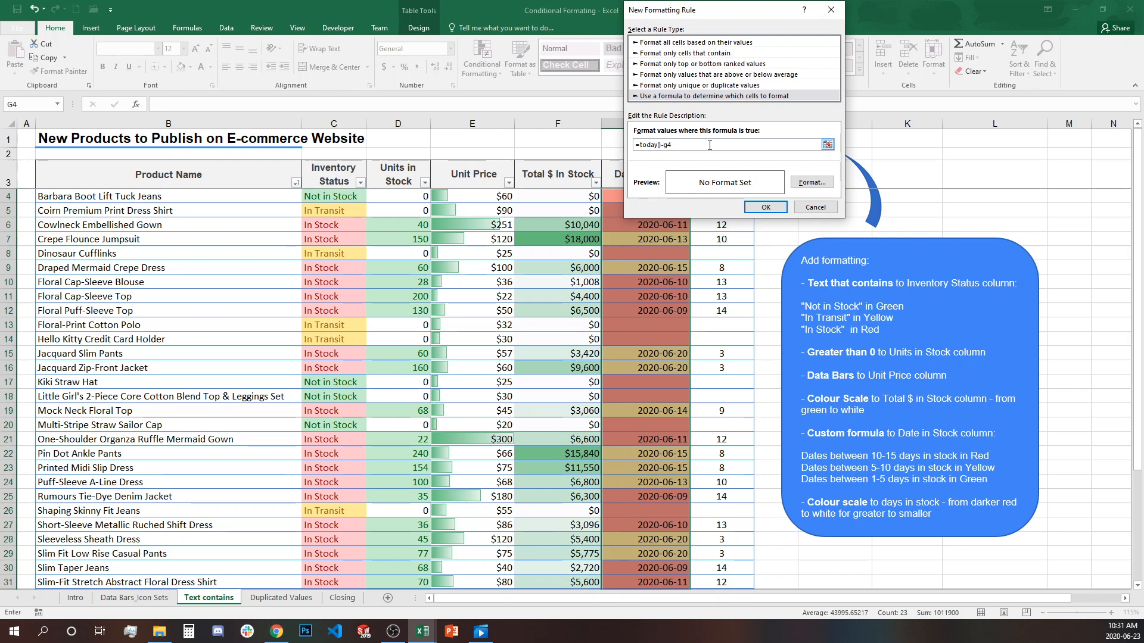
type("<5")
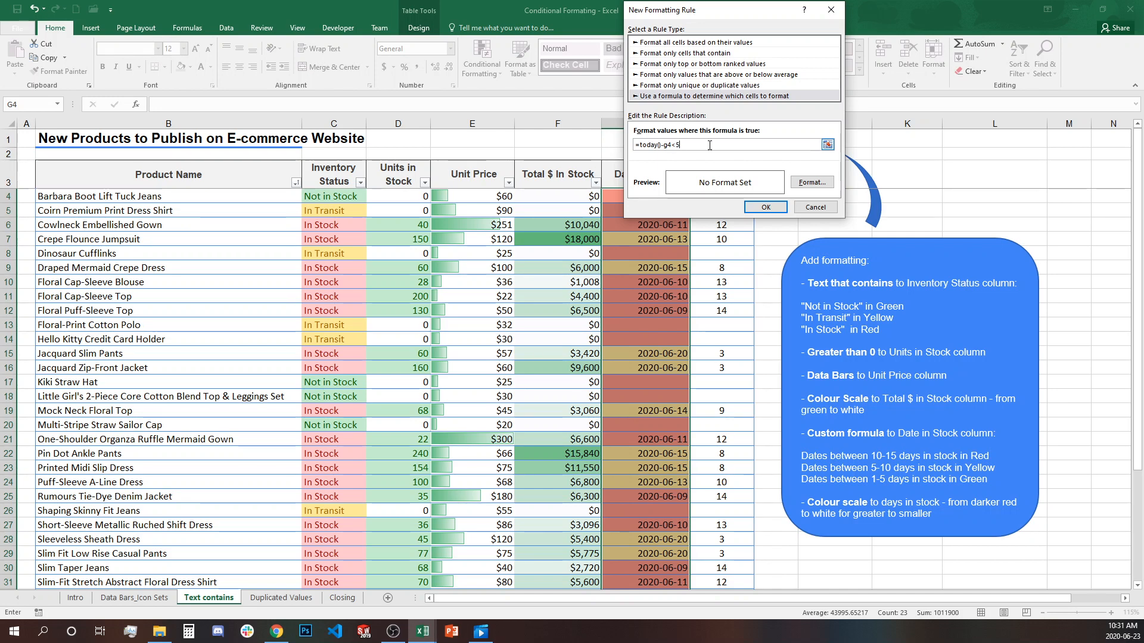
left_click(812, 182)
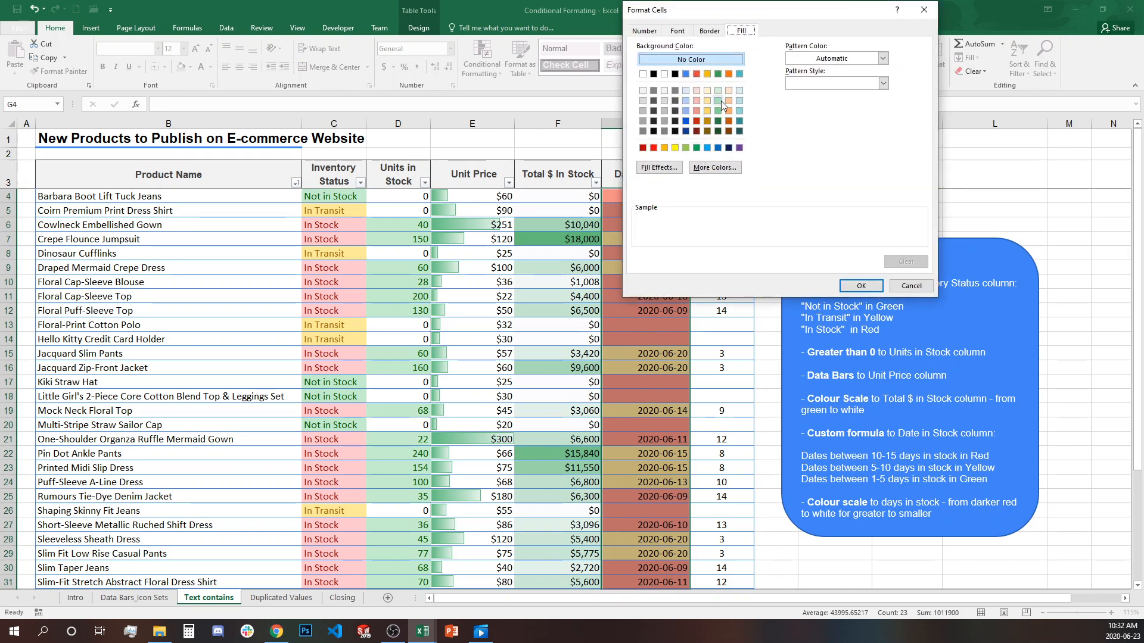
left_click(717, 100)
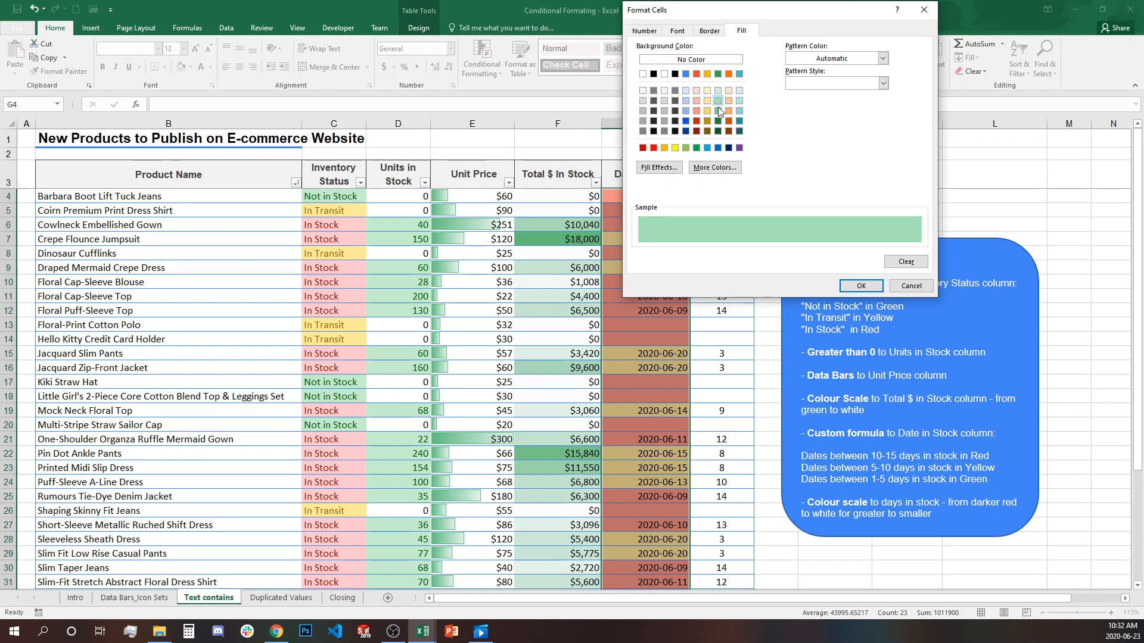
left_click(861, 286)
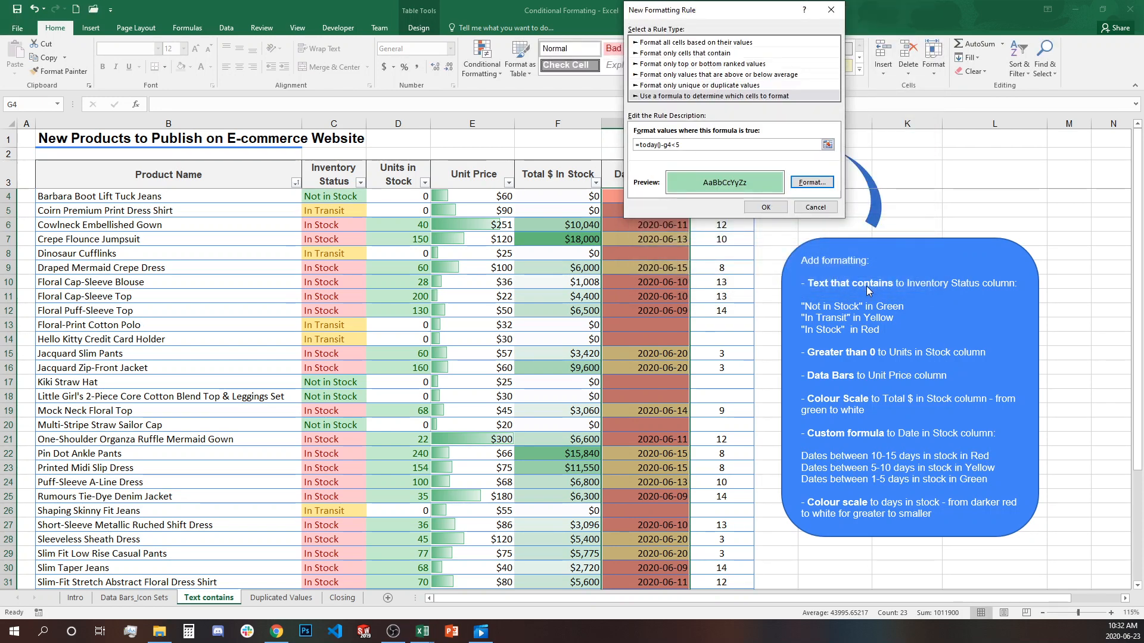
Try to apply the green rule with the formula =today()-g4=<5.
left_click(672, 144)
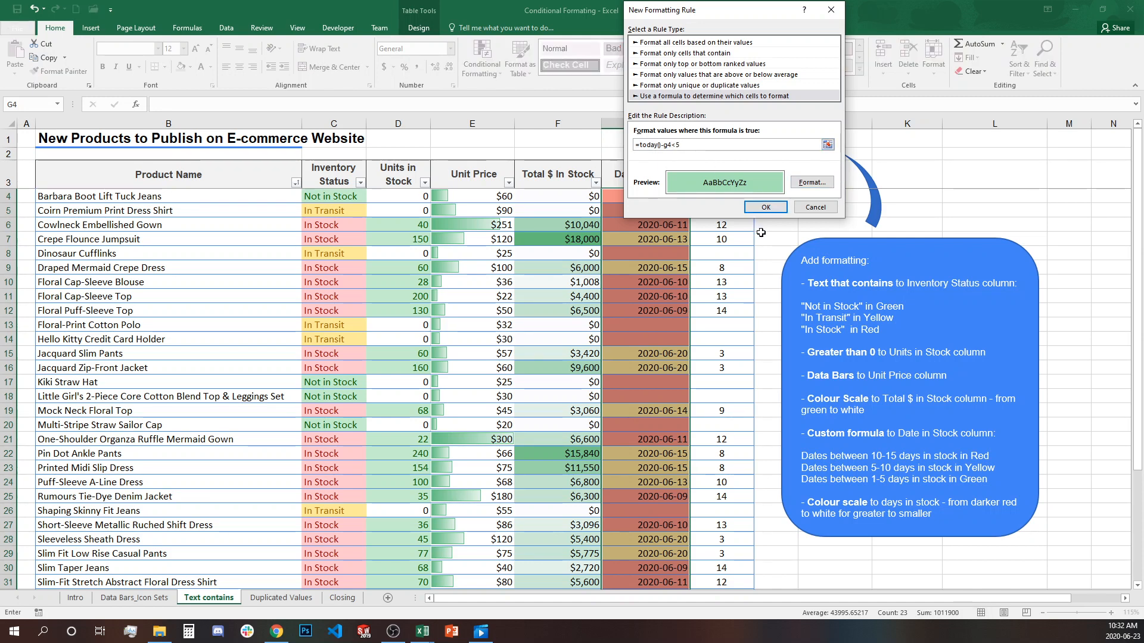
type("=")
left_click(761, 208)
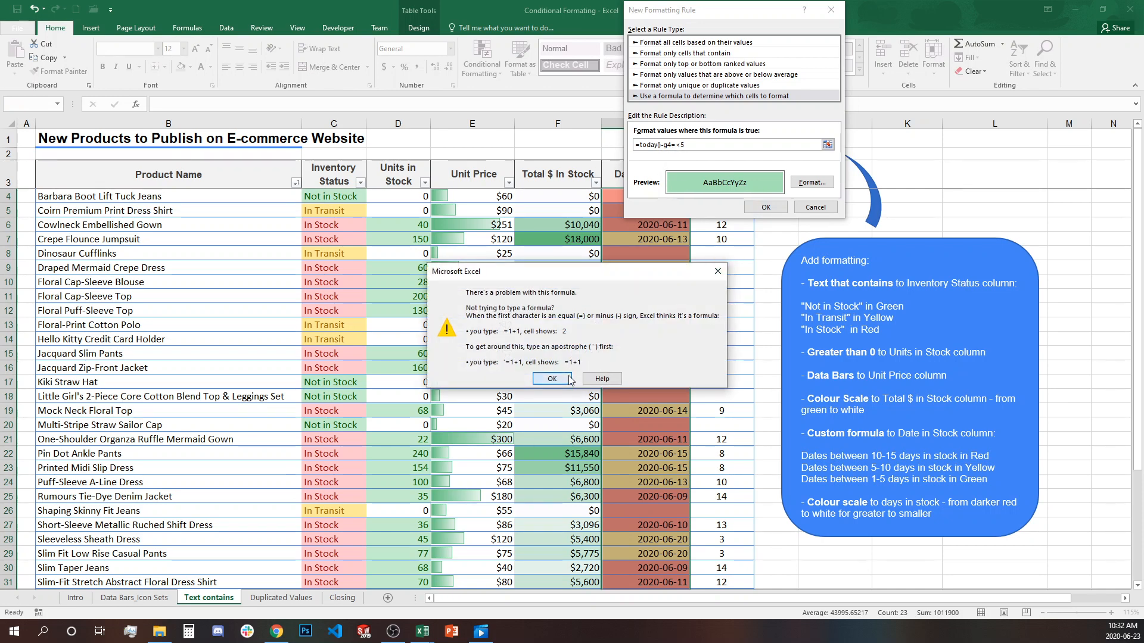
left_click(552, 378)
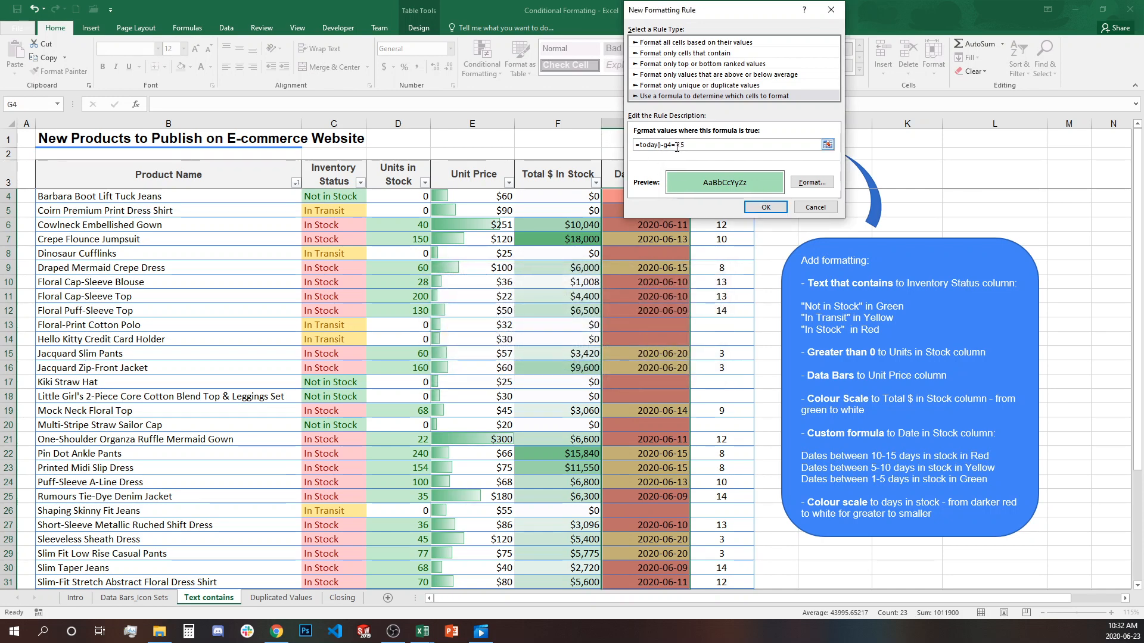
Correct the green rule's formula to =today()-g4<=5 and apply it to the Date In Stock values.
left_click(676, 145)
key("BackSpace")
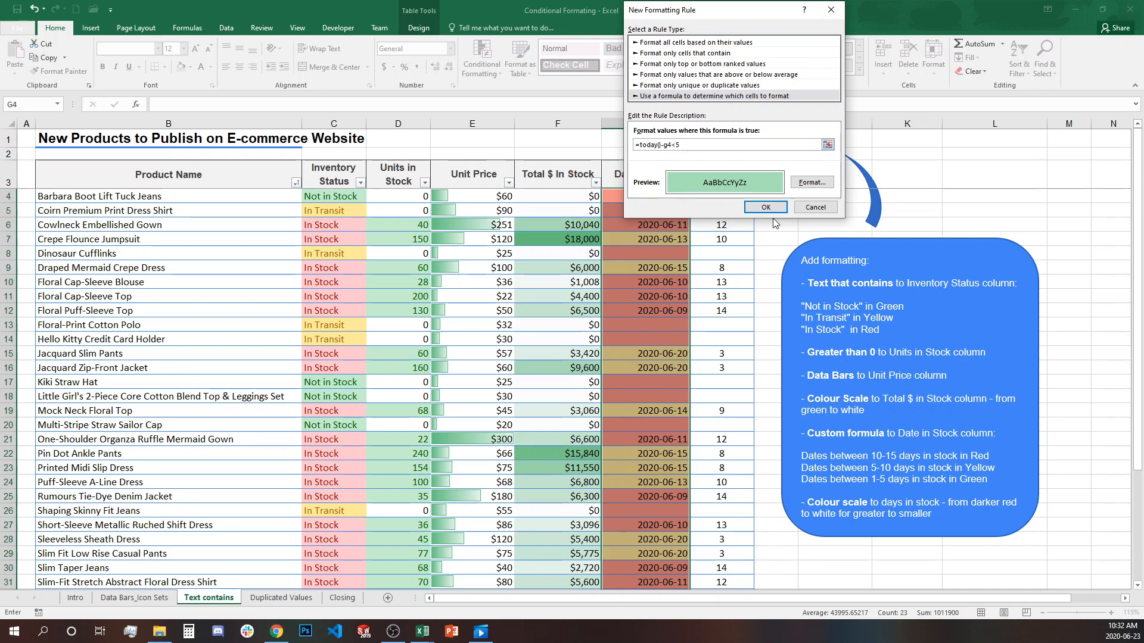
type("=")
left_click(765, 208)
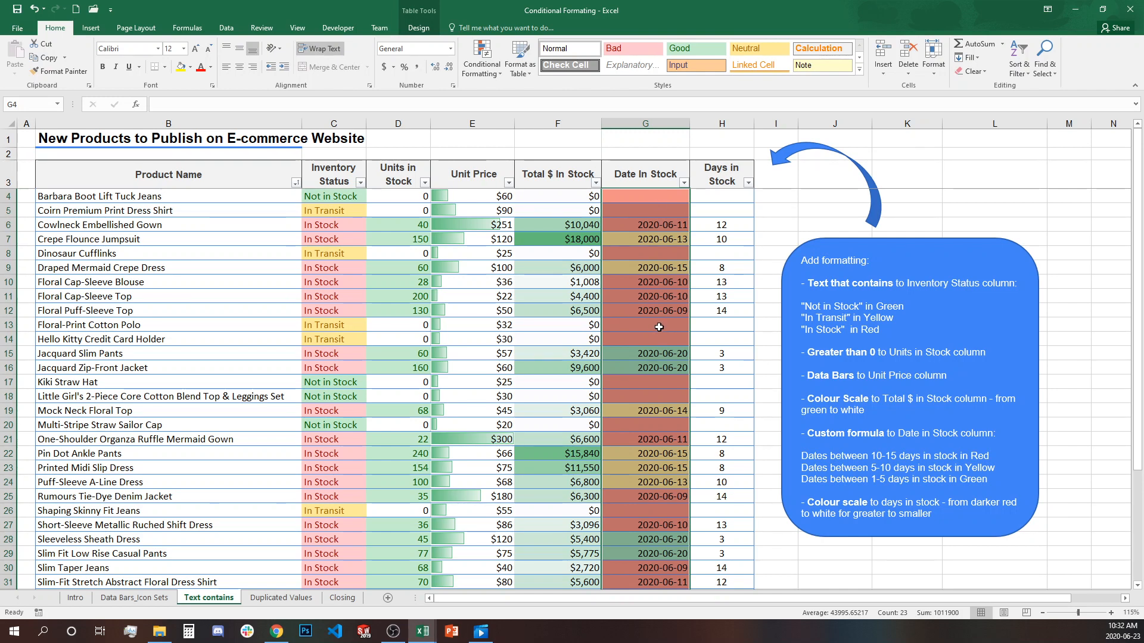
Add a formula rule to the Date In Stock values, =g4=0, with a white fill for the blank cells.
left_click(498, 71)
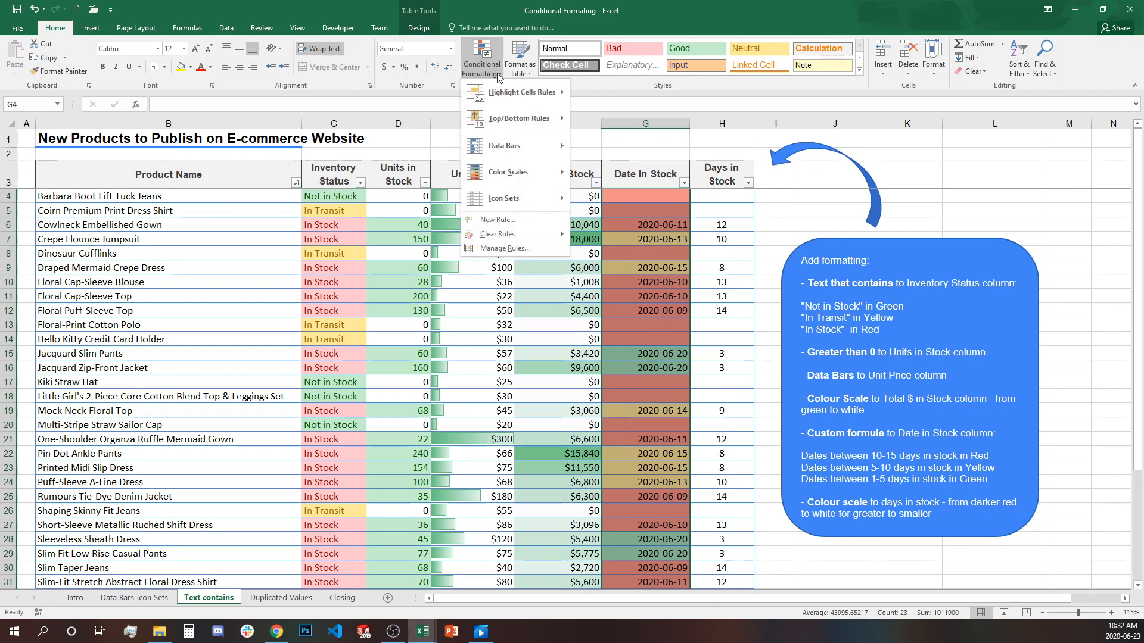
left_click(499, 220)
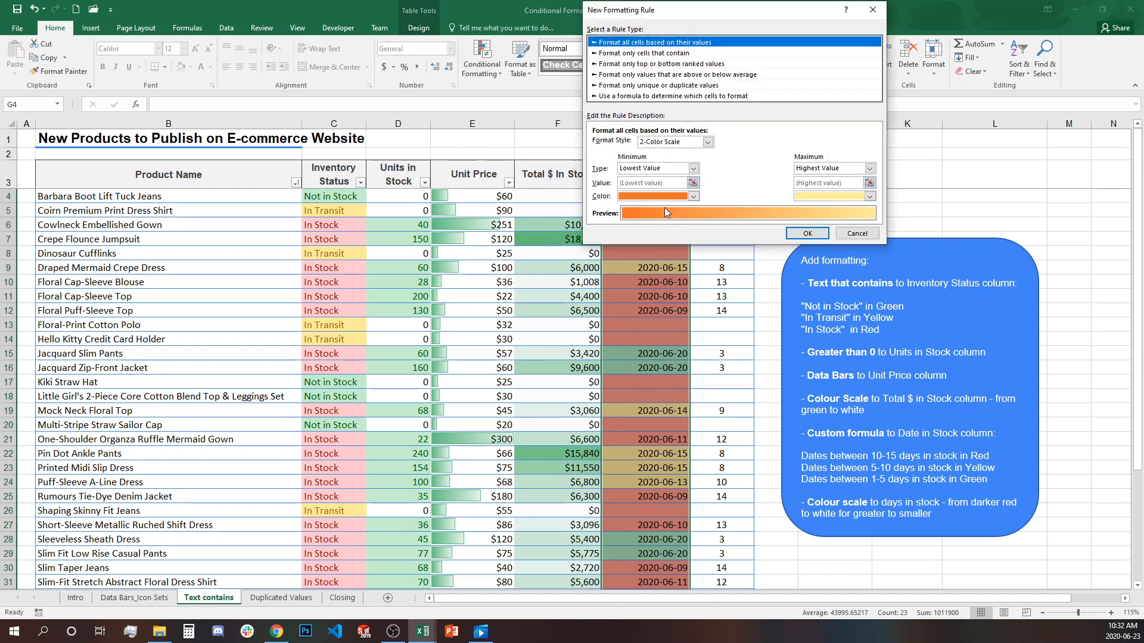
left_click(669, 96)
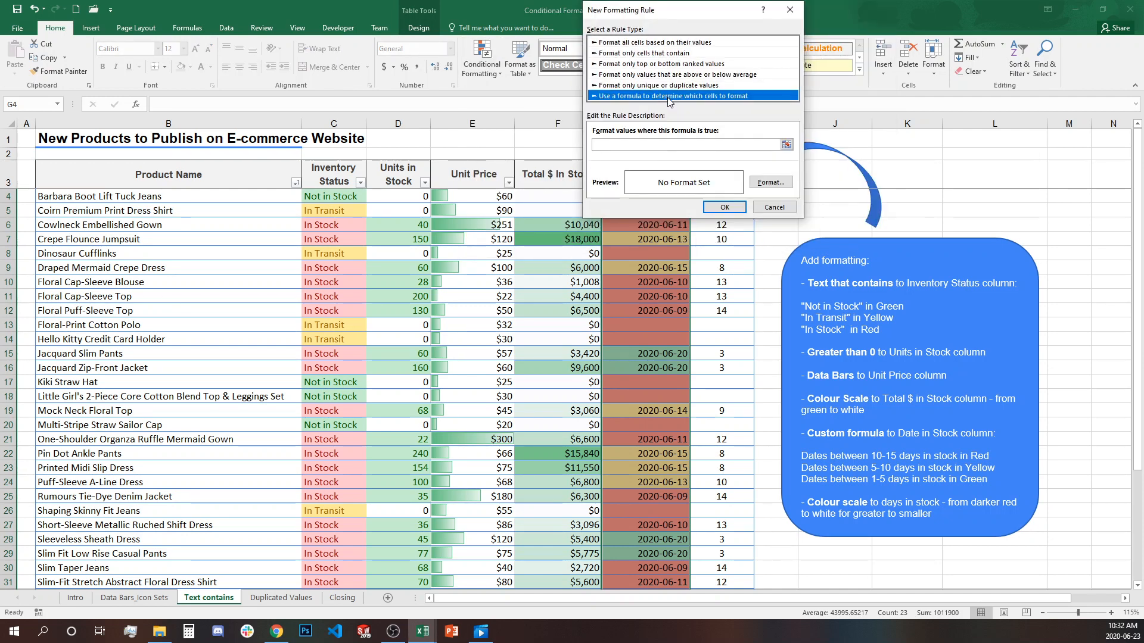
left_click(663, 146)
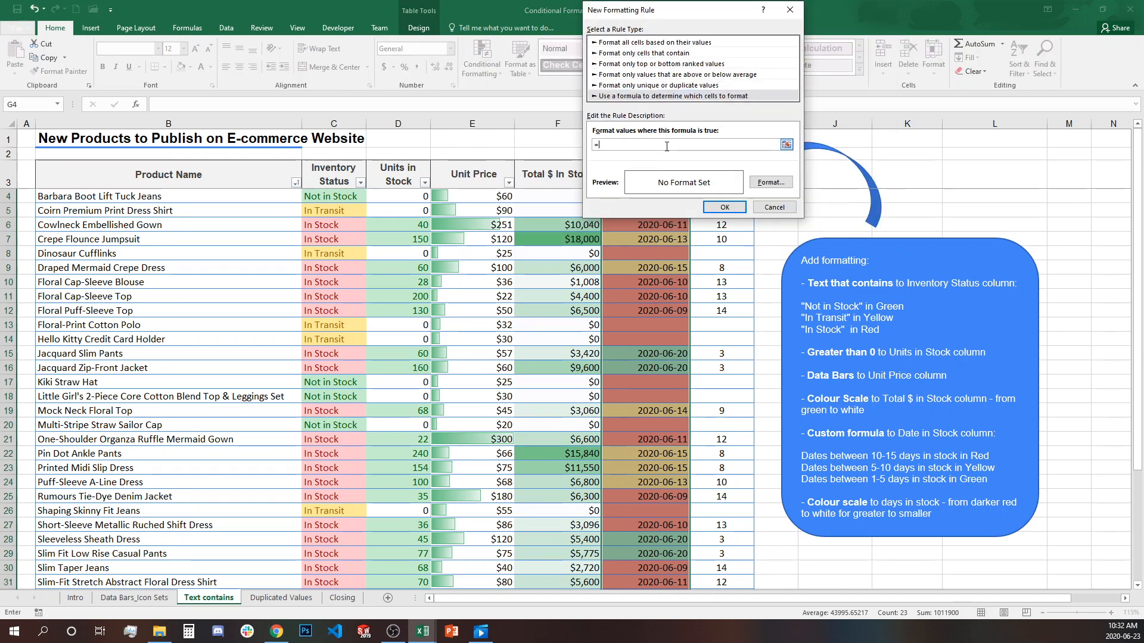
type("=g4=\"")
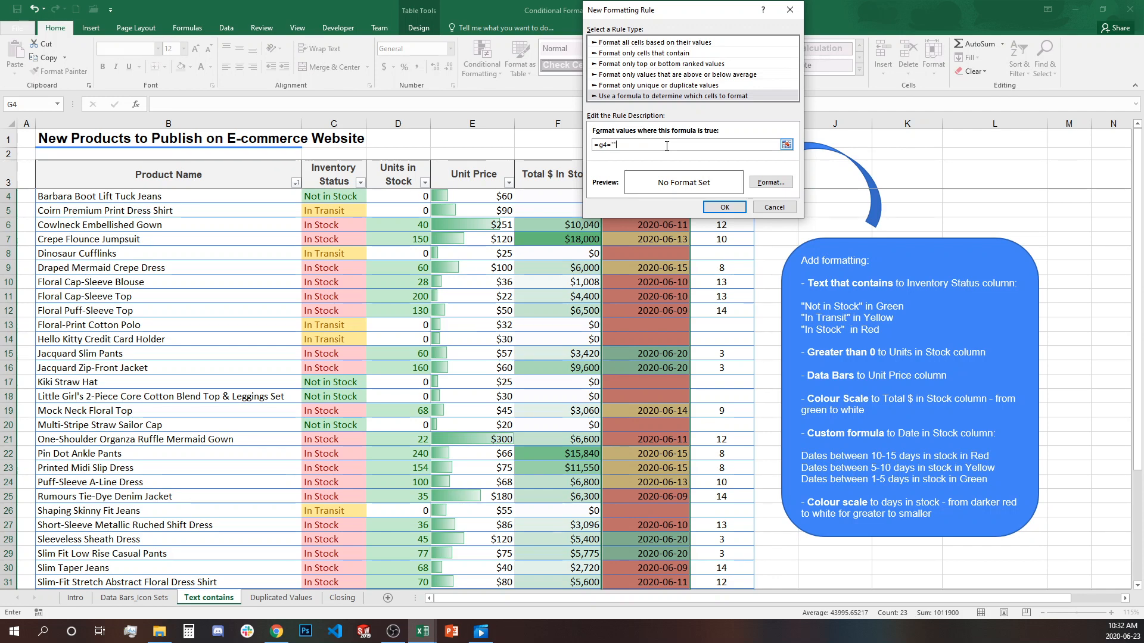
type("0")
left_click(770, 182)
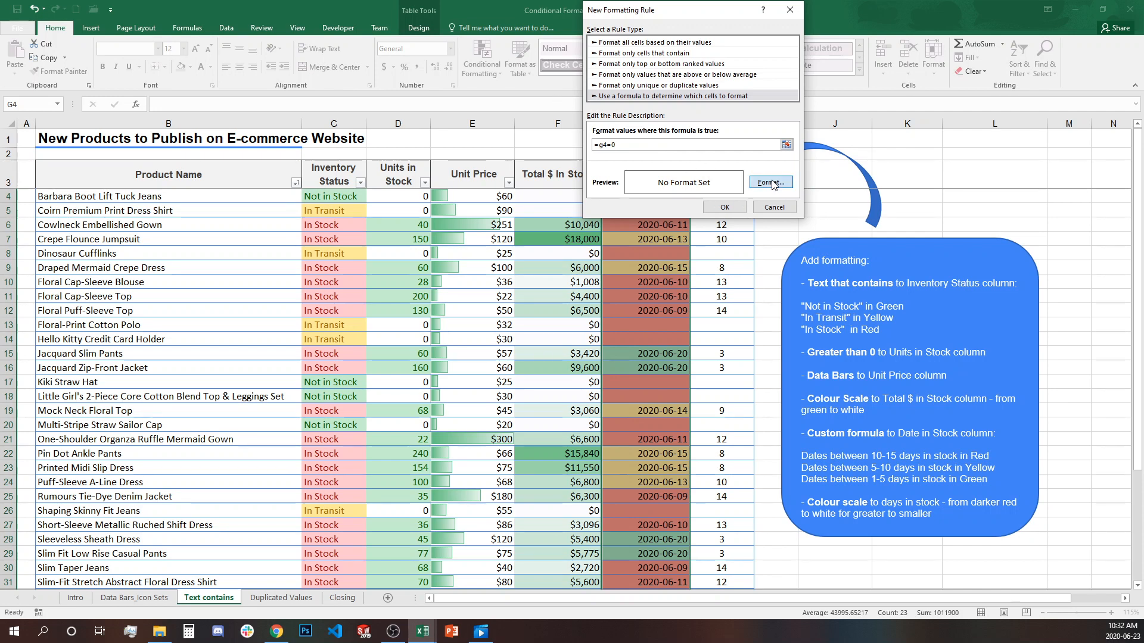
left_click(602, 74)
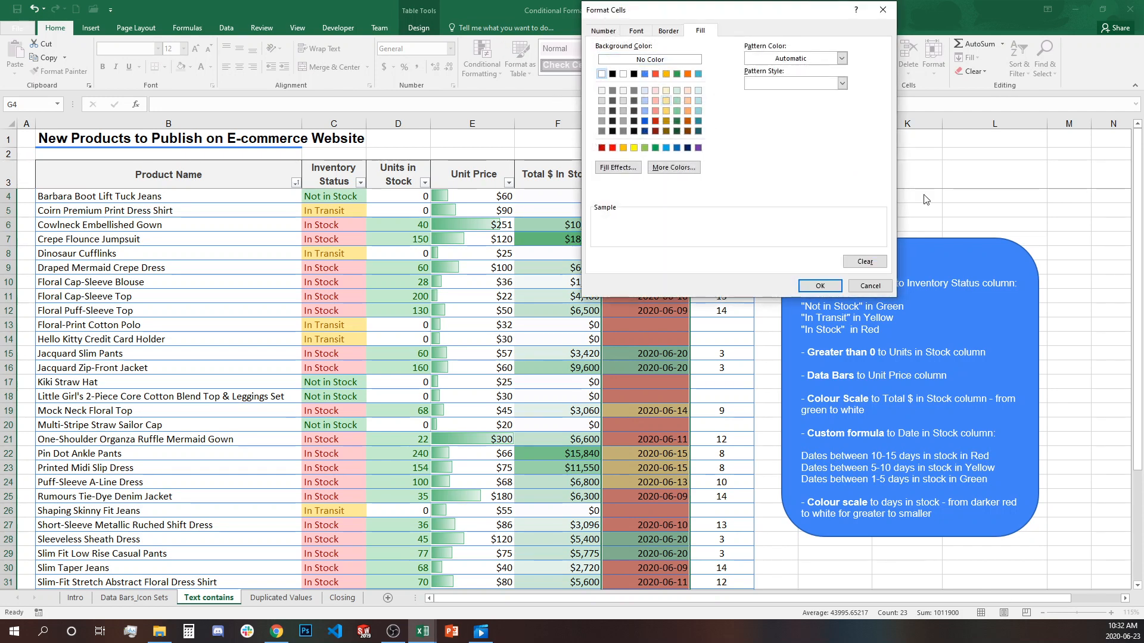
left_click(819, 285)
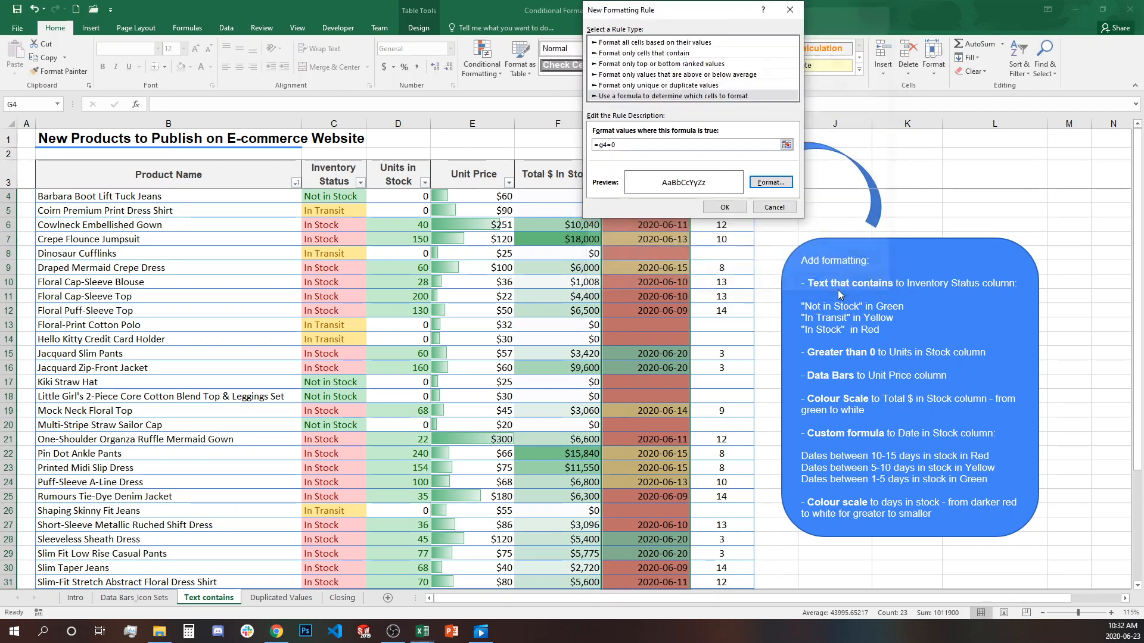
left_click(715, 212)
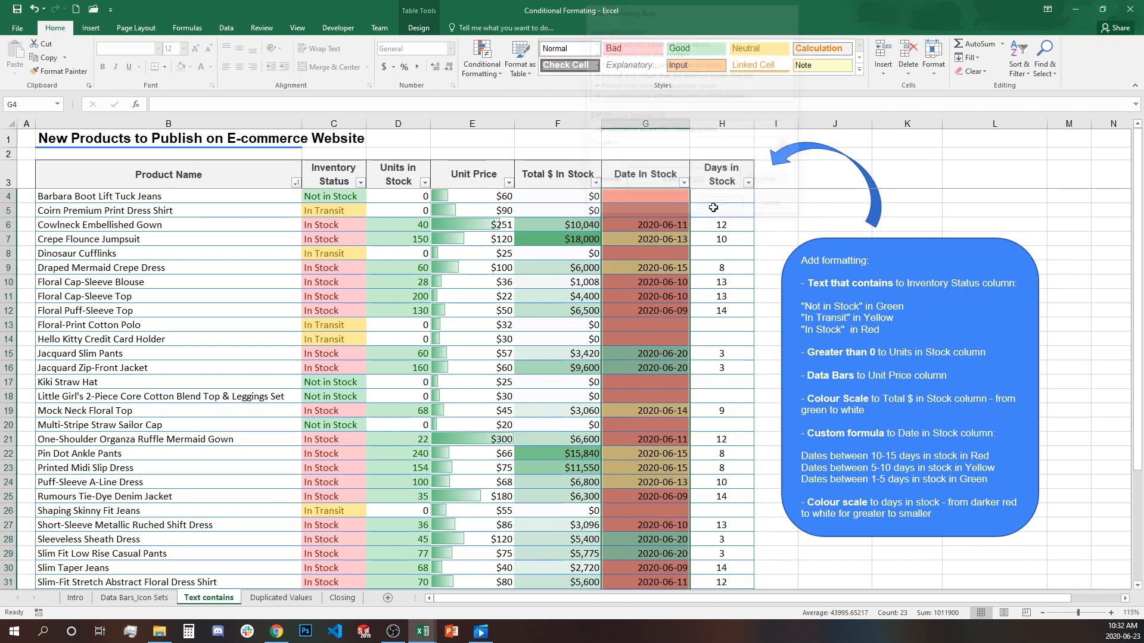
left_click(768, 394)
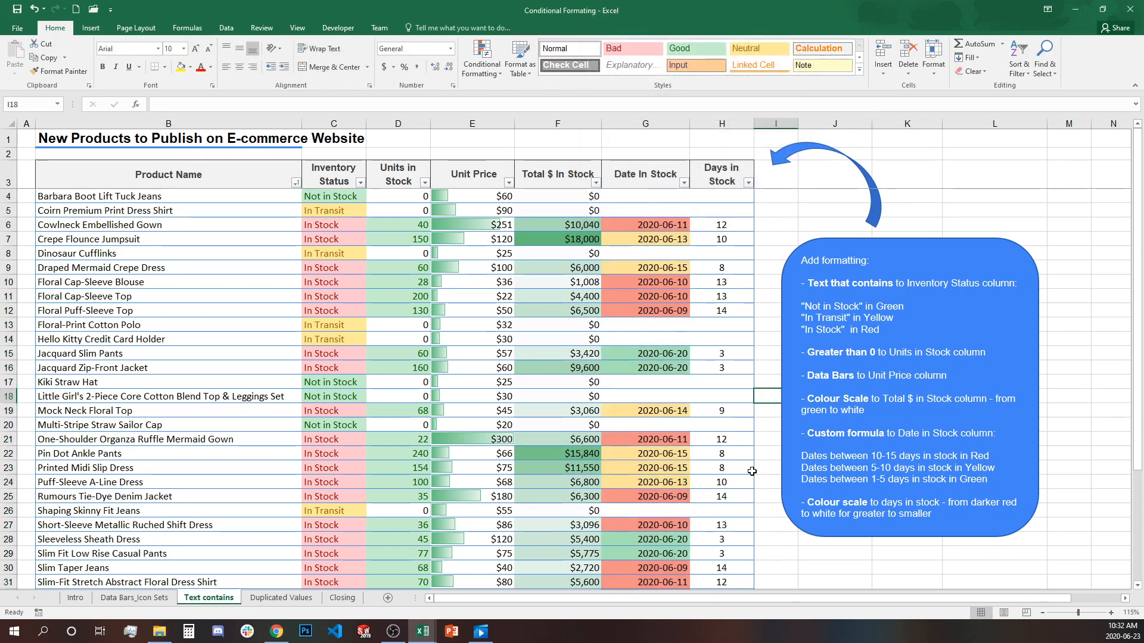
Apply the Red - White color scale to the Days in Stock values so higher numbers are darker red.
left_click(712, 203)
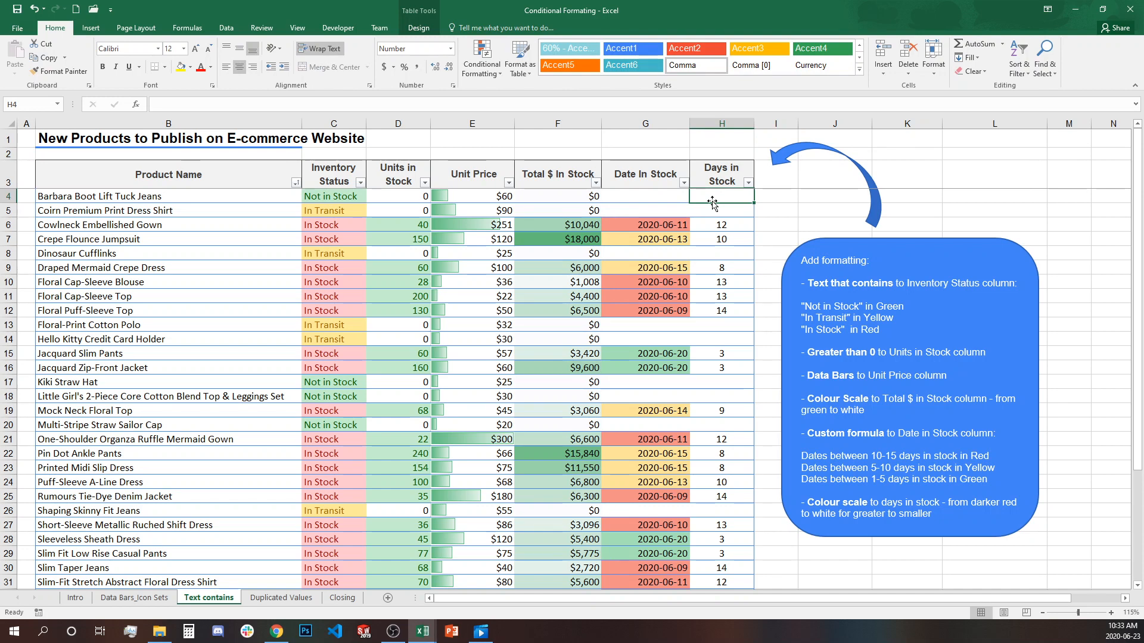
left_click(724, 160)
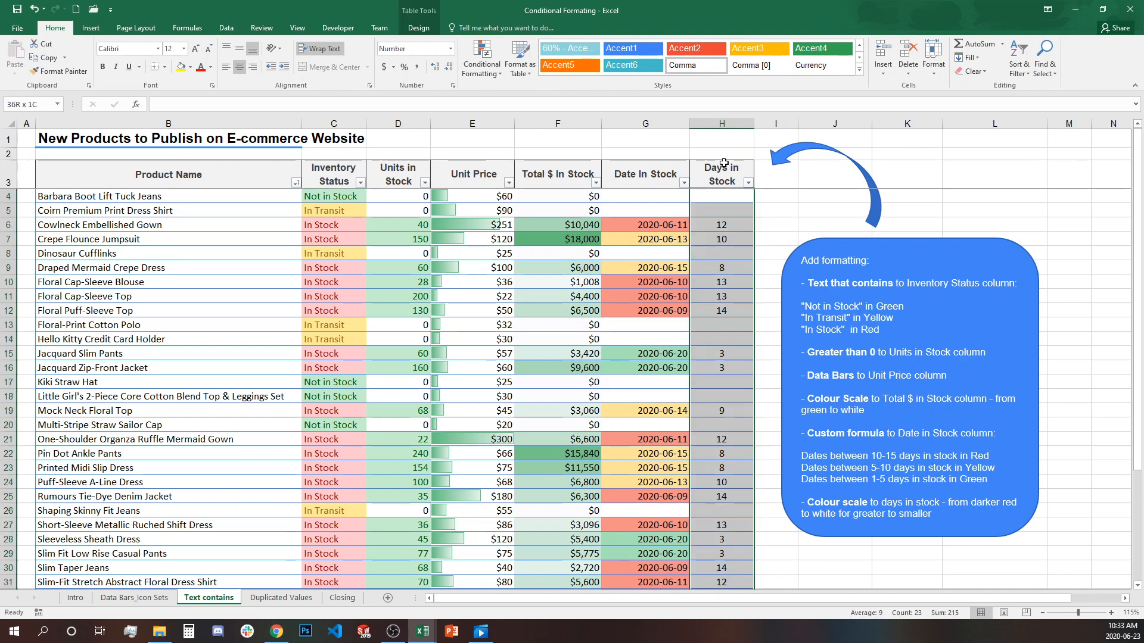
left_click(498, 71)
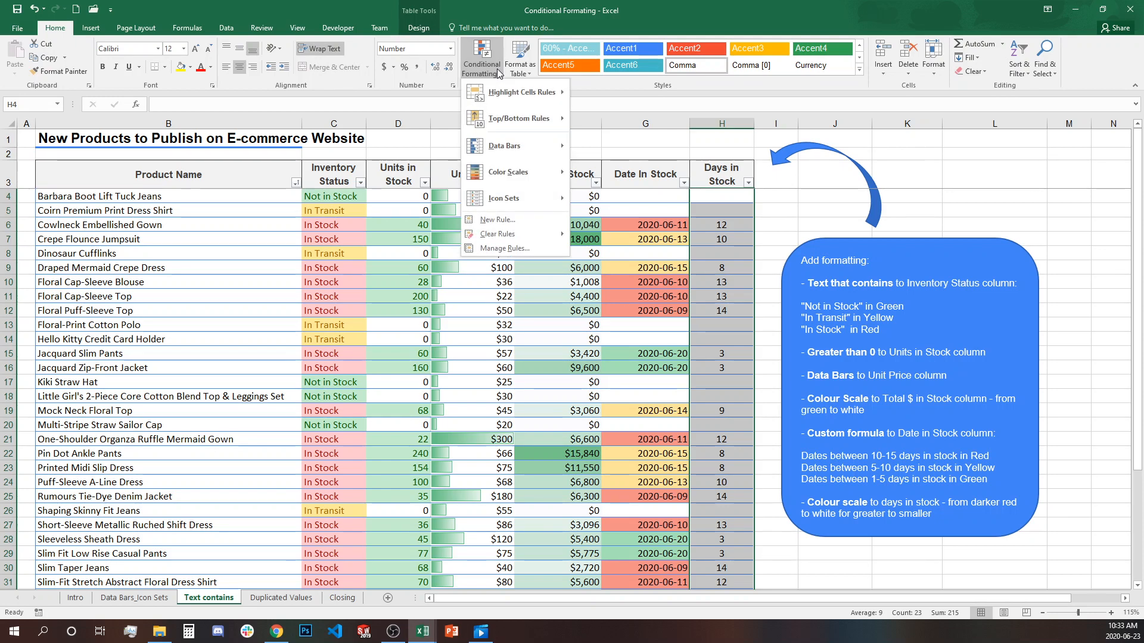
mouse_move(512, 172)
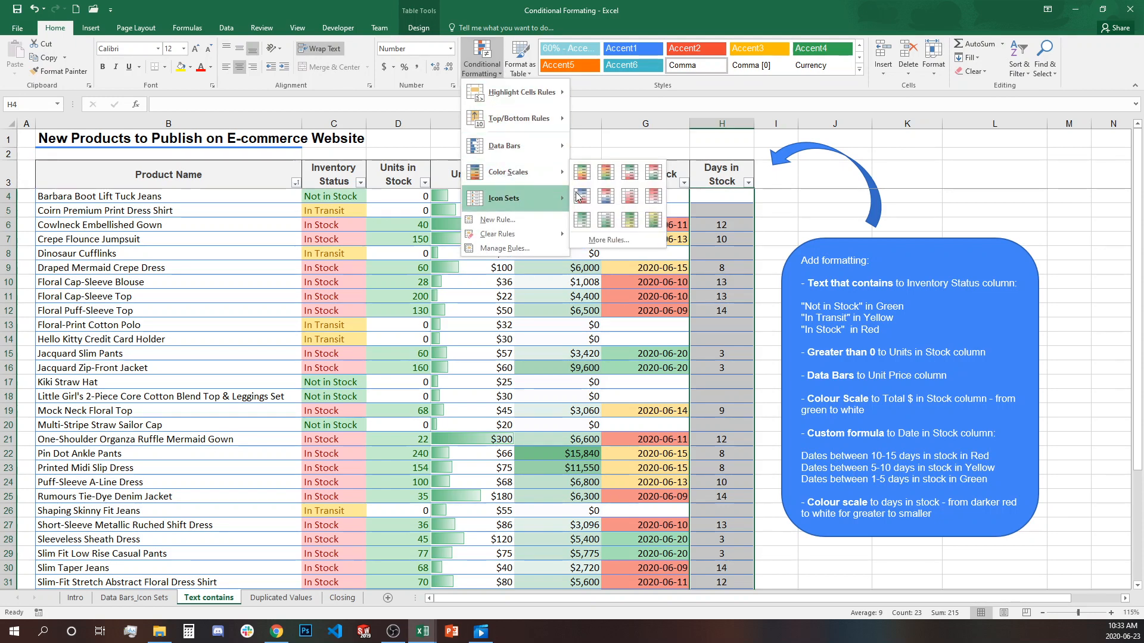
left_click(655, 199)
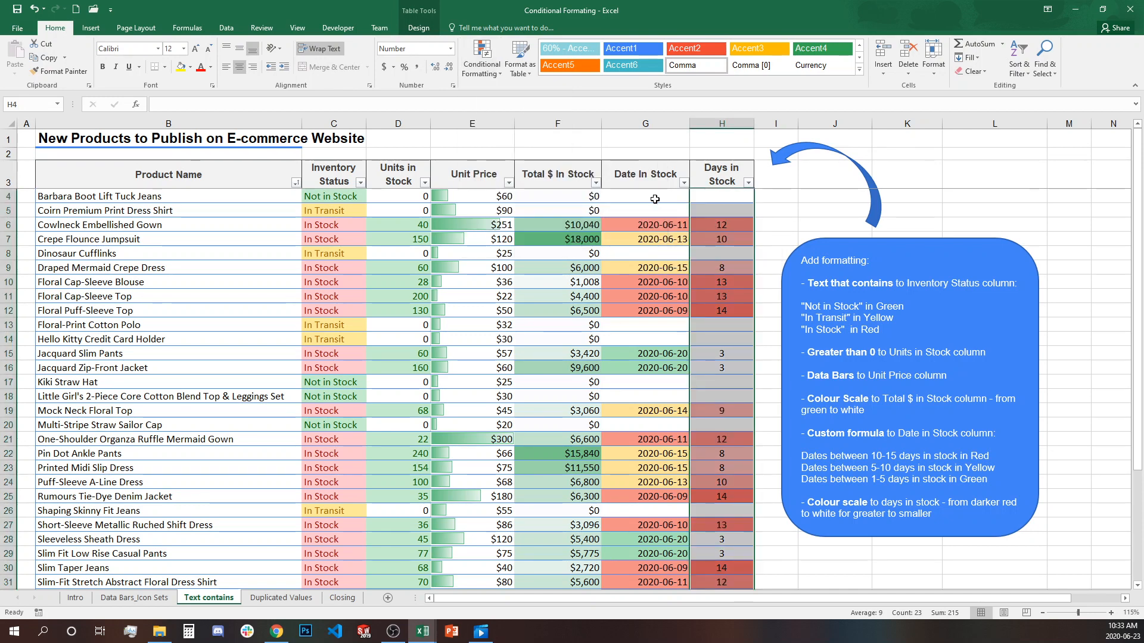
left_click(769, 255)
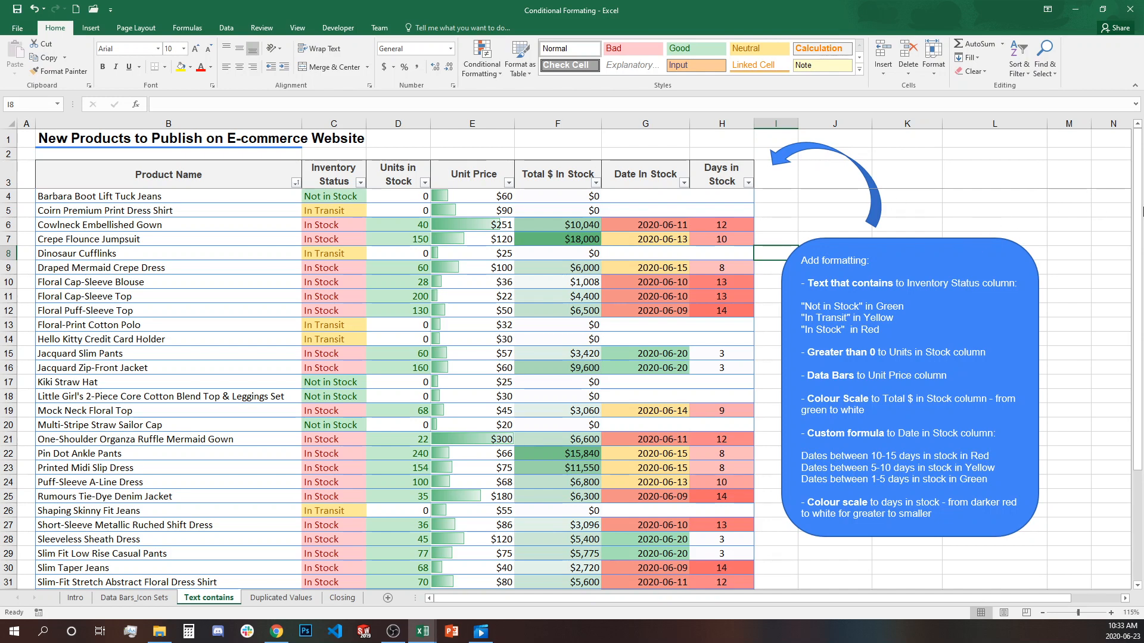
Sort the products table by Inventory Status from A to Z and by Total $ In Stock from largest to smallest.
left_click(361, 183)
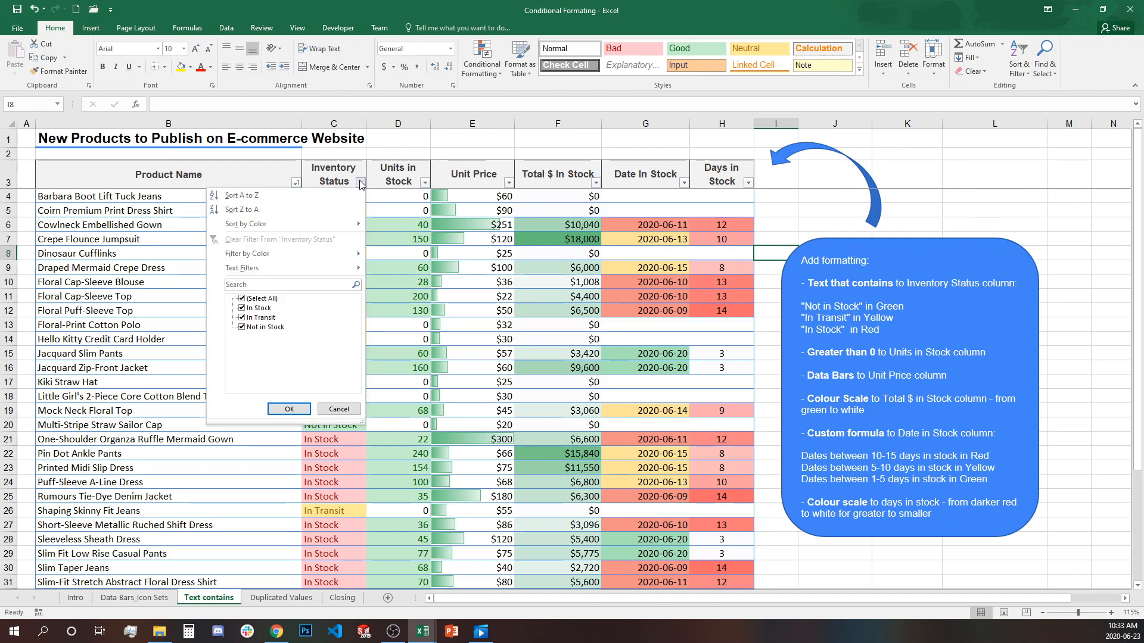
left_click(264, 195)
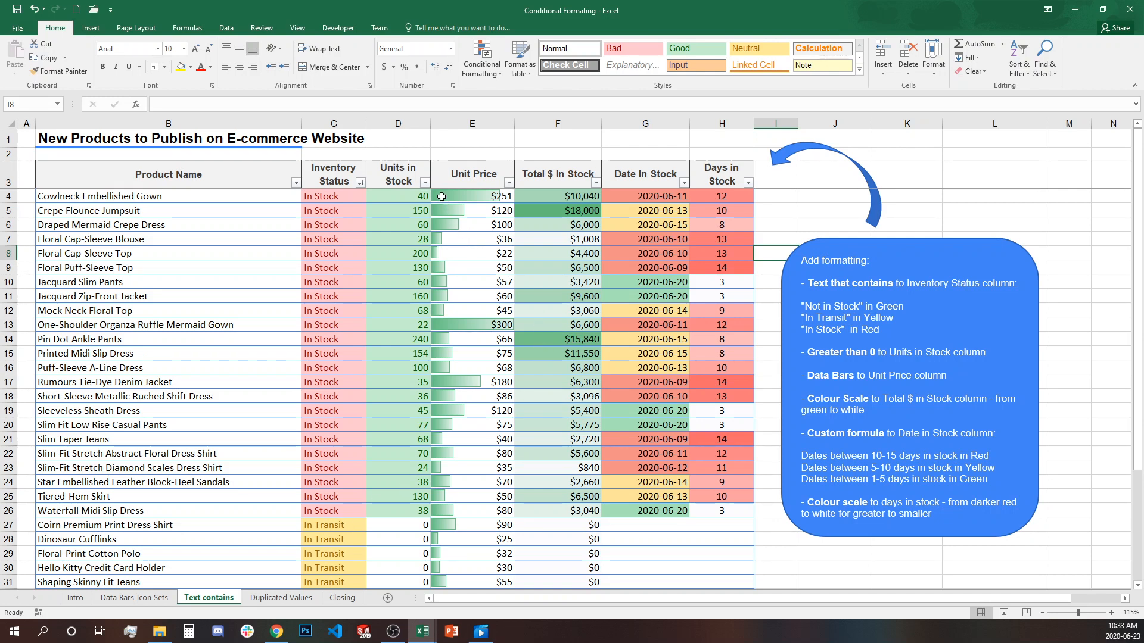
left_click(595, 183)
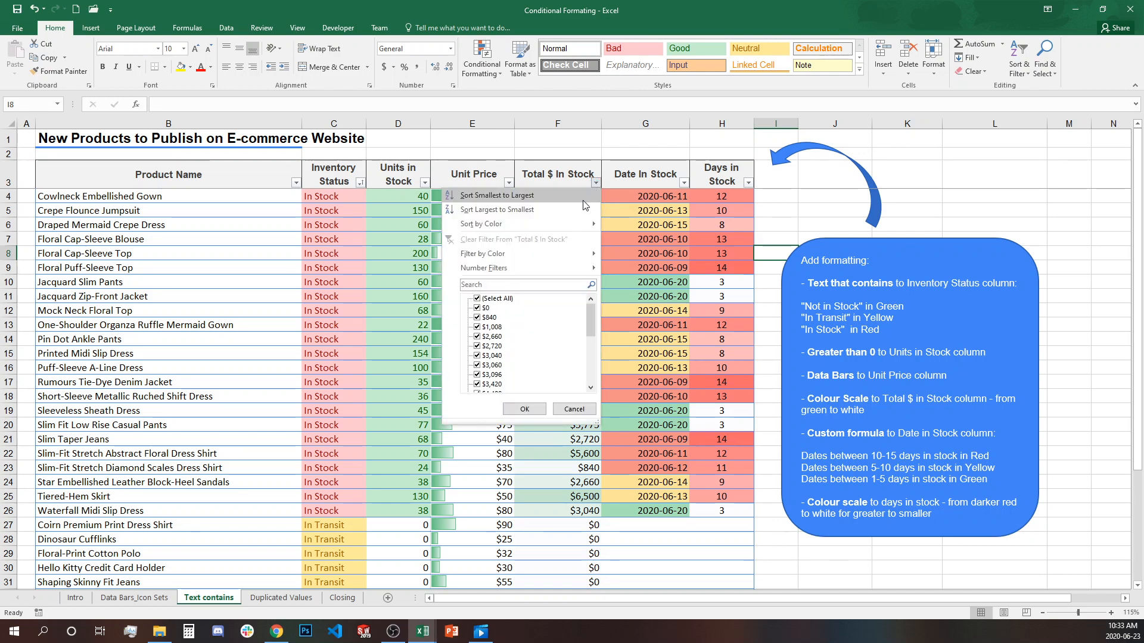
left_click(567, 209)
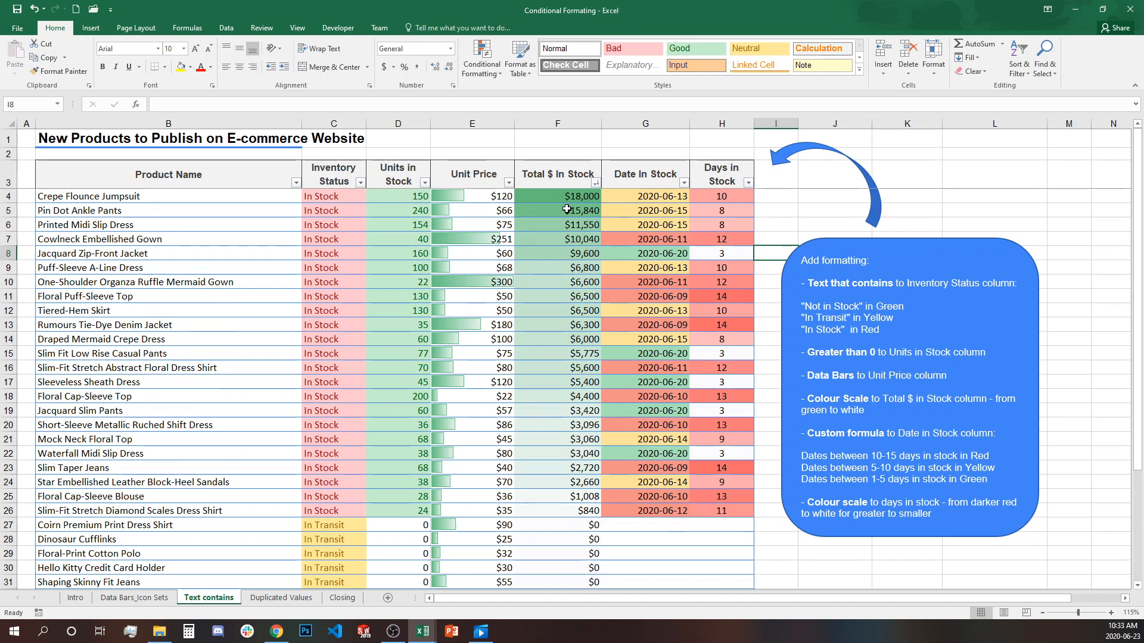
Sort the products table by Days in Stock from largest to smallest.
left_click(747, 184)
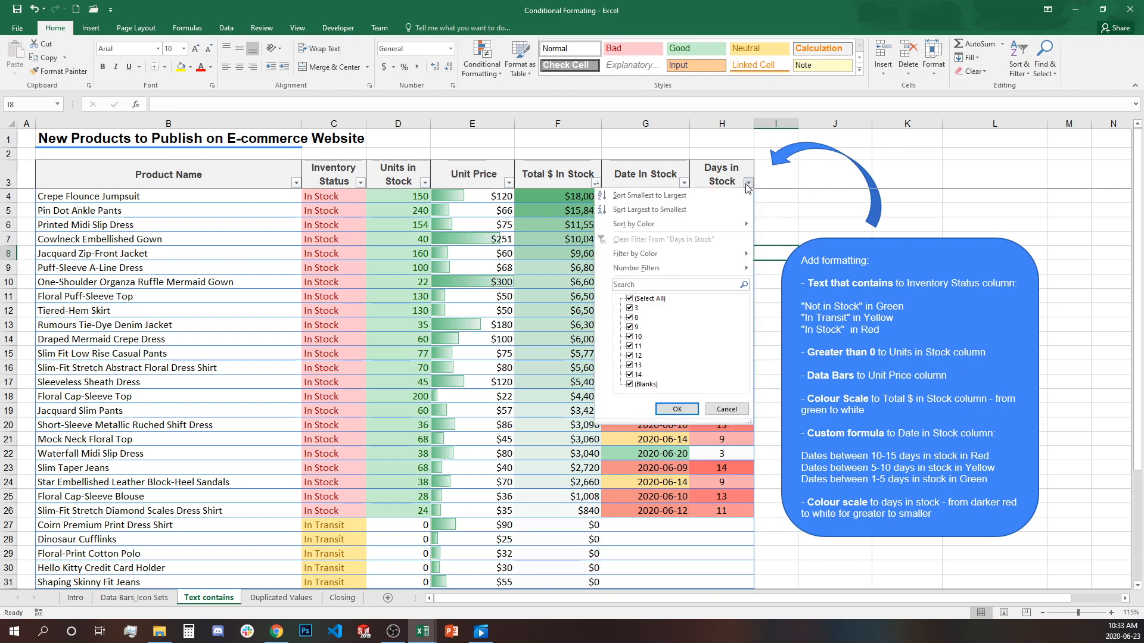
left_click(714, 210)
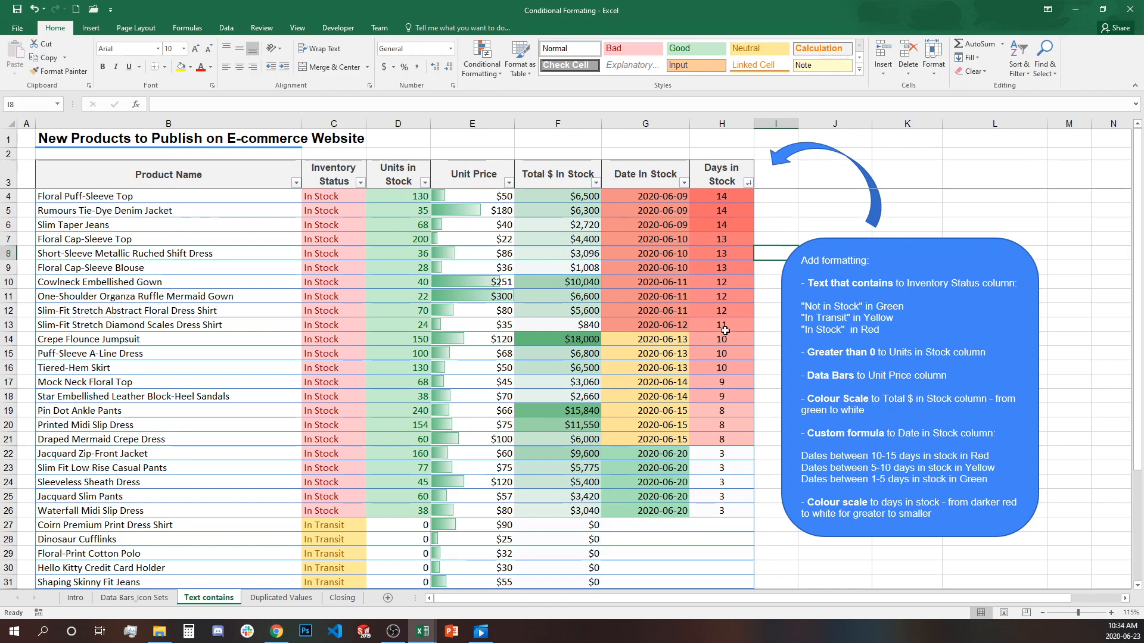
Examine the color groups in the Date In Stock column and the In Transit and Not in Stock rows at the table's end.
left_click(670, 322)
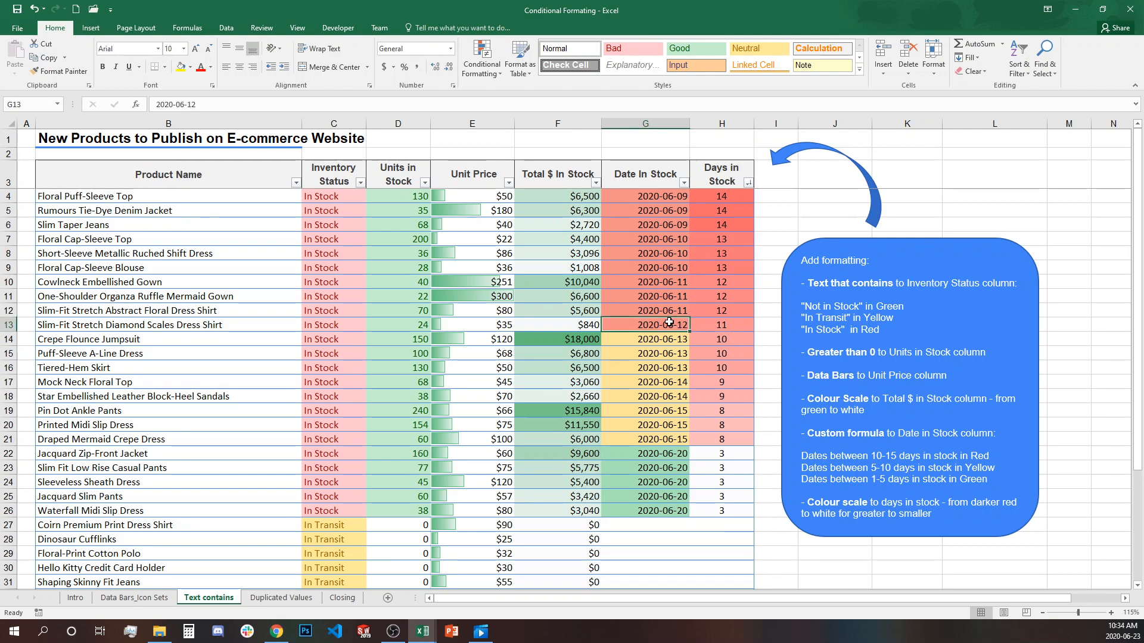
left_click_drag(670, 322, 666, 197)
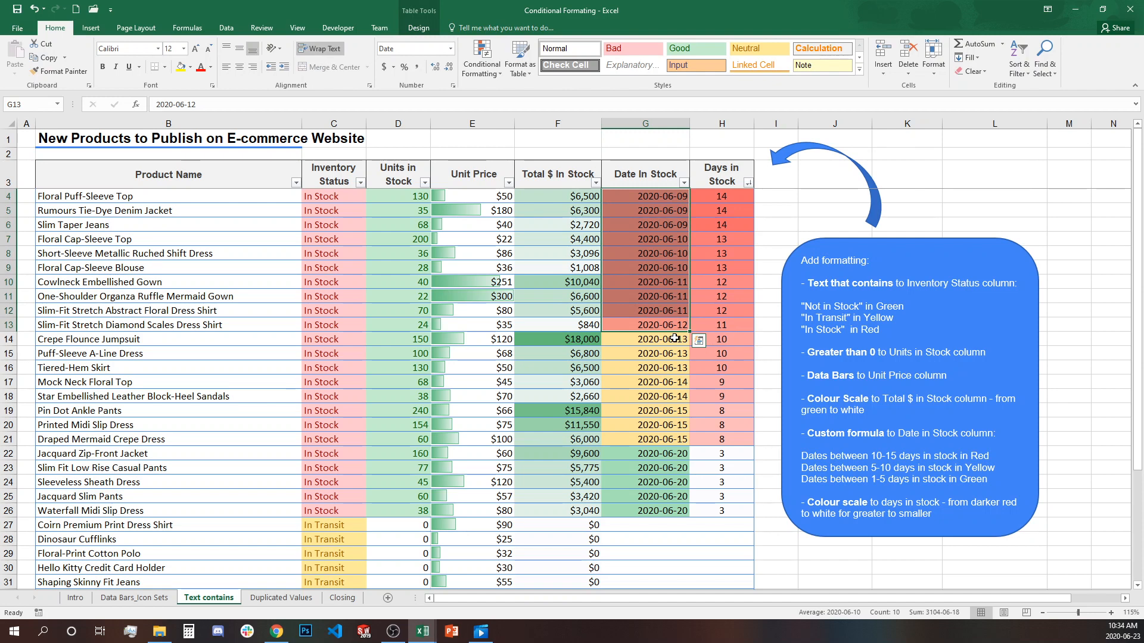
left_click_drag(674, 338, 663, 512)
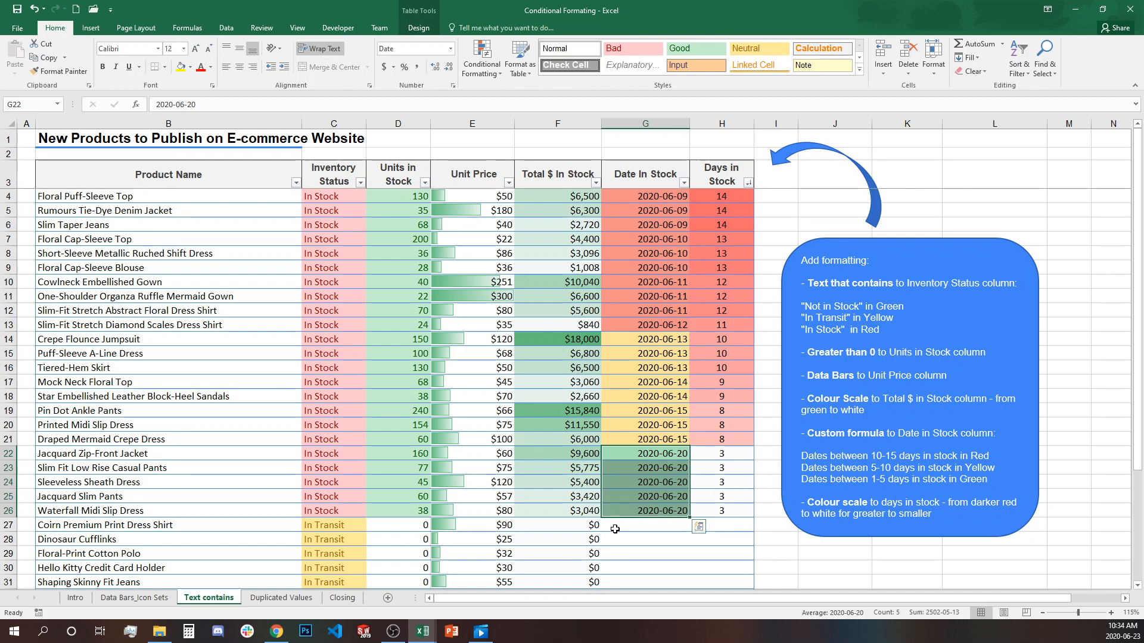
scroll(612, 523, "down", 4)
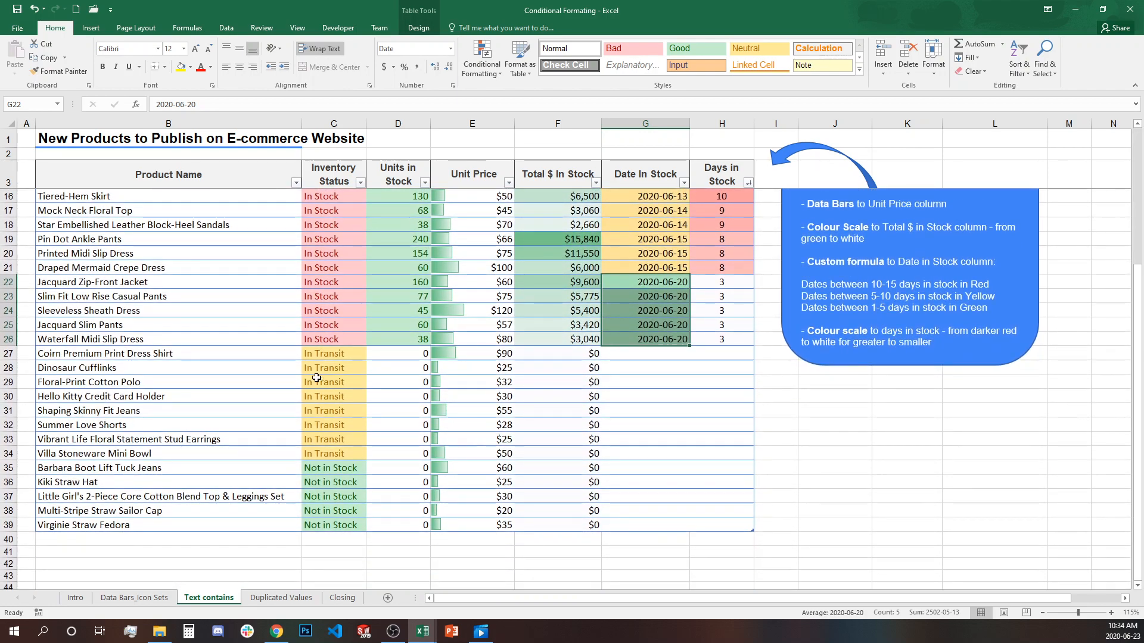
left_click_drag(321, 357, 652, 522)
left_click_drag(709, 519, 709, 520)
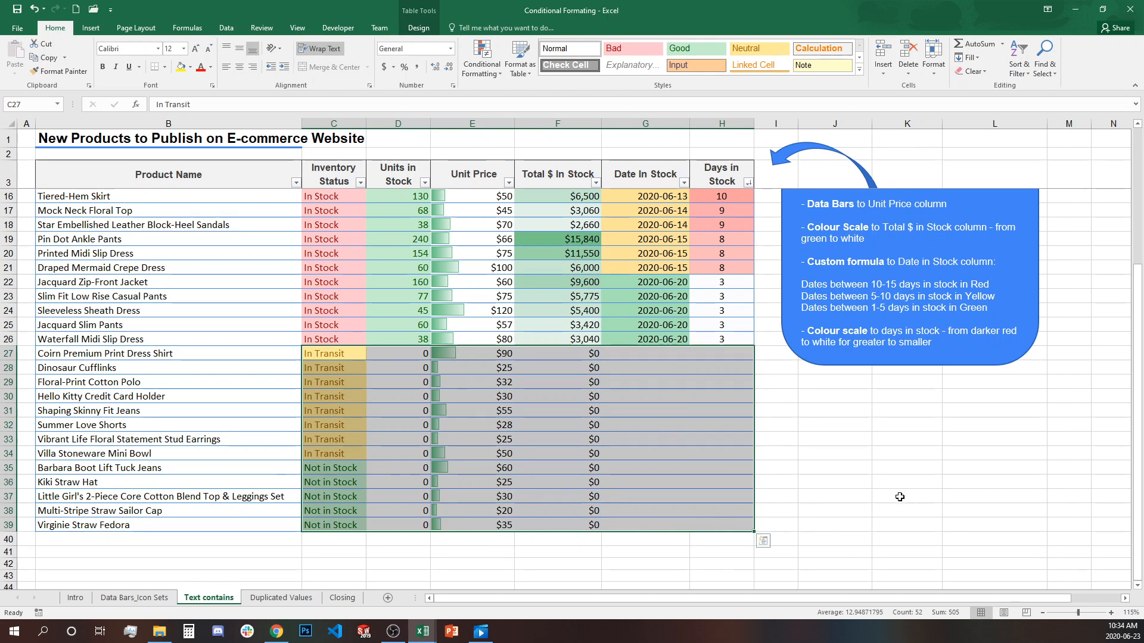
left_click(912, 476)
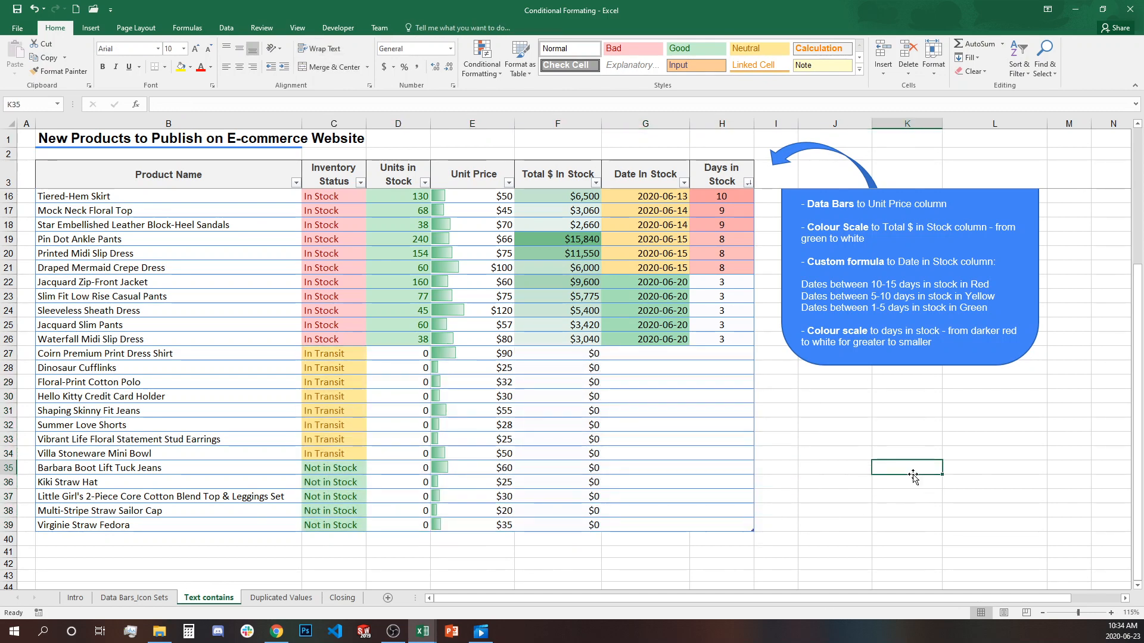
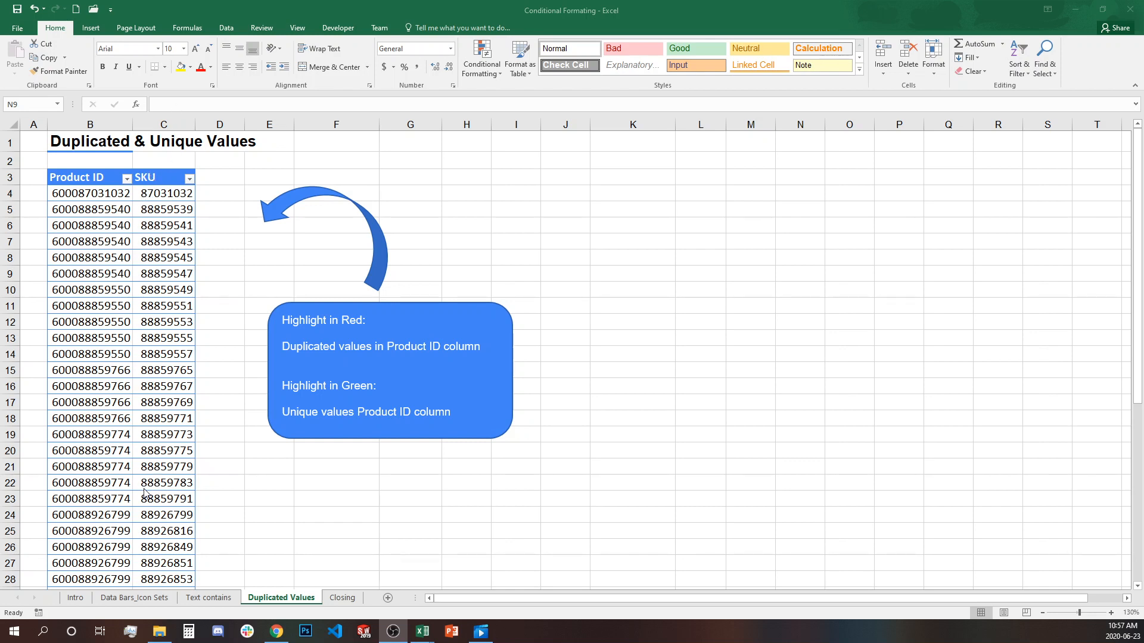
Examine the repeated Product IDs and their SKUs in rows 5 to 9 of the Duplicated Values sheet.
left_click(112, 209)
left_click_drag(112, 209, 152, 273)
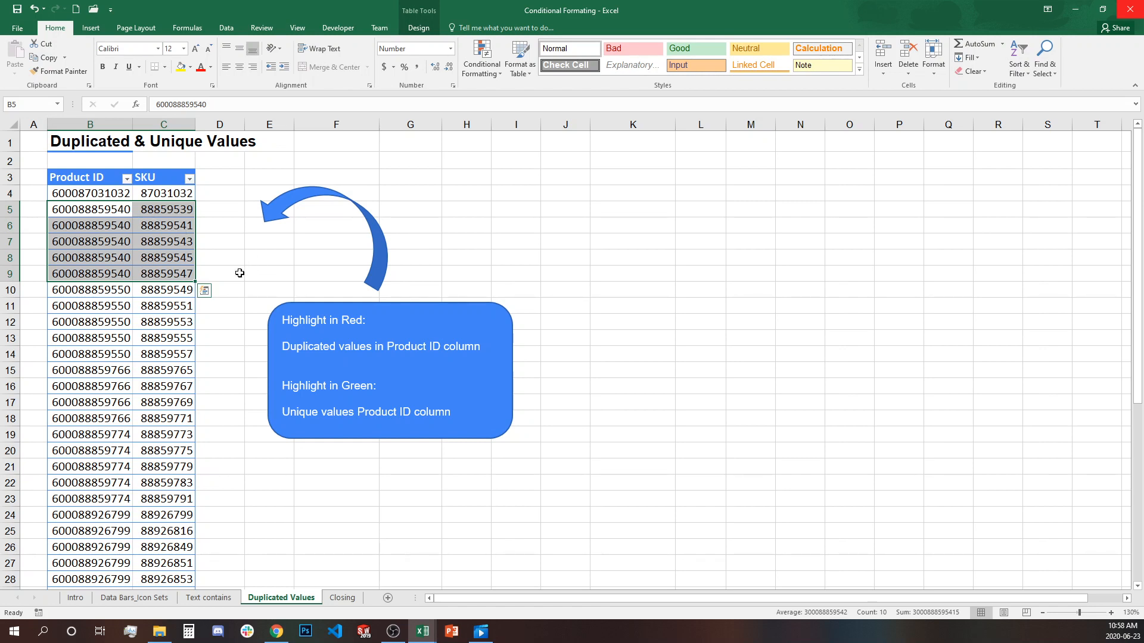
left_click(240, 261)
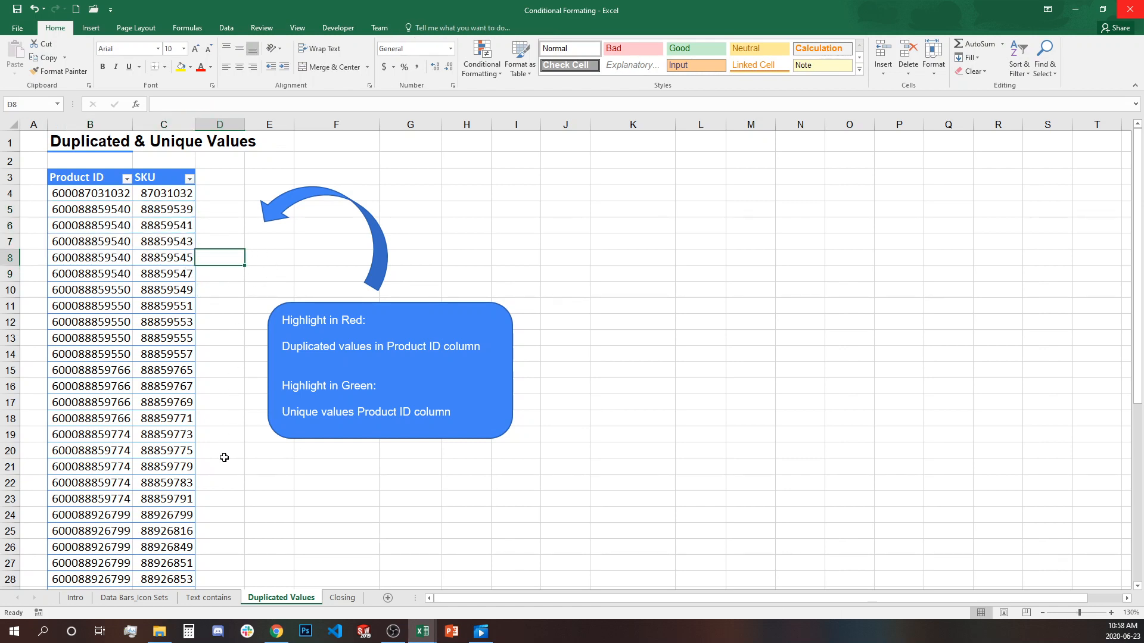
Highlight duplicate values in the table's Product ID column using a custom format with a light blue fill.
left_click(100, 167)
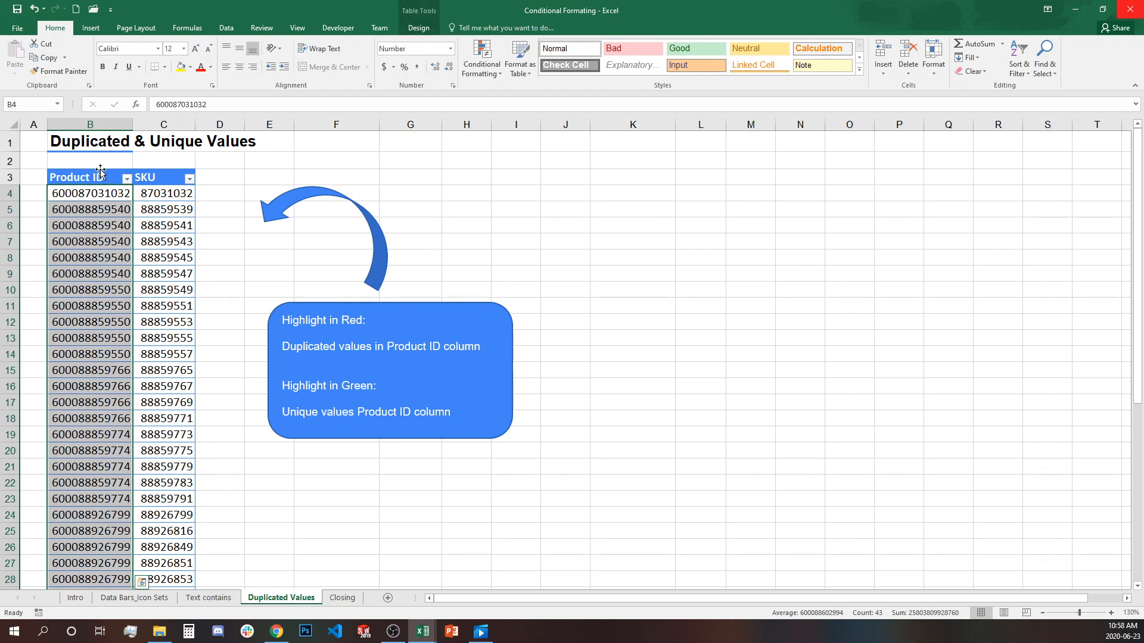
left_click(501, 70)
mouse_move(493, 93)
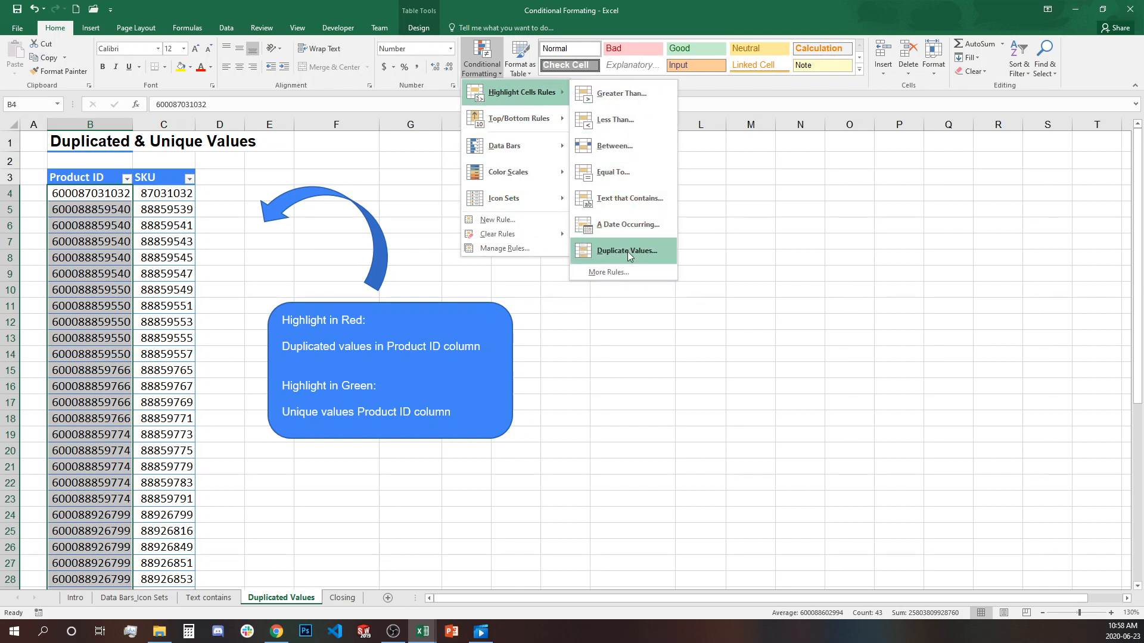
left_click(627, 252)
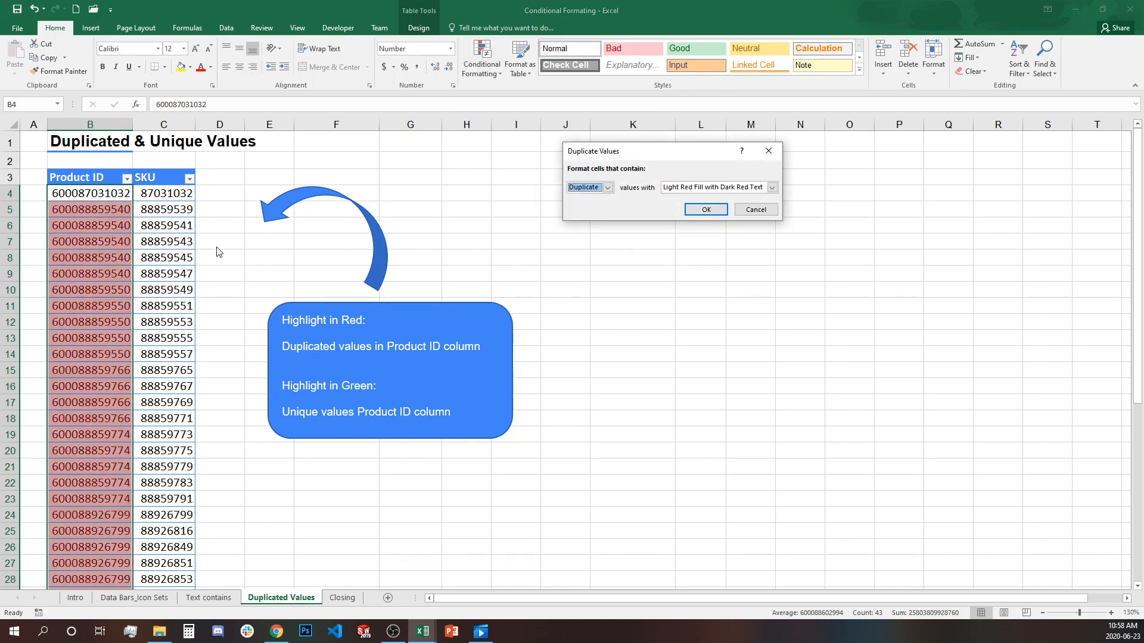
left_click(713, 190)
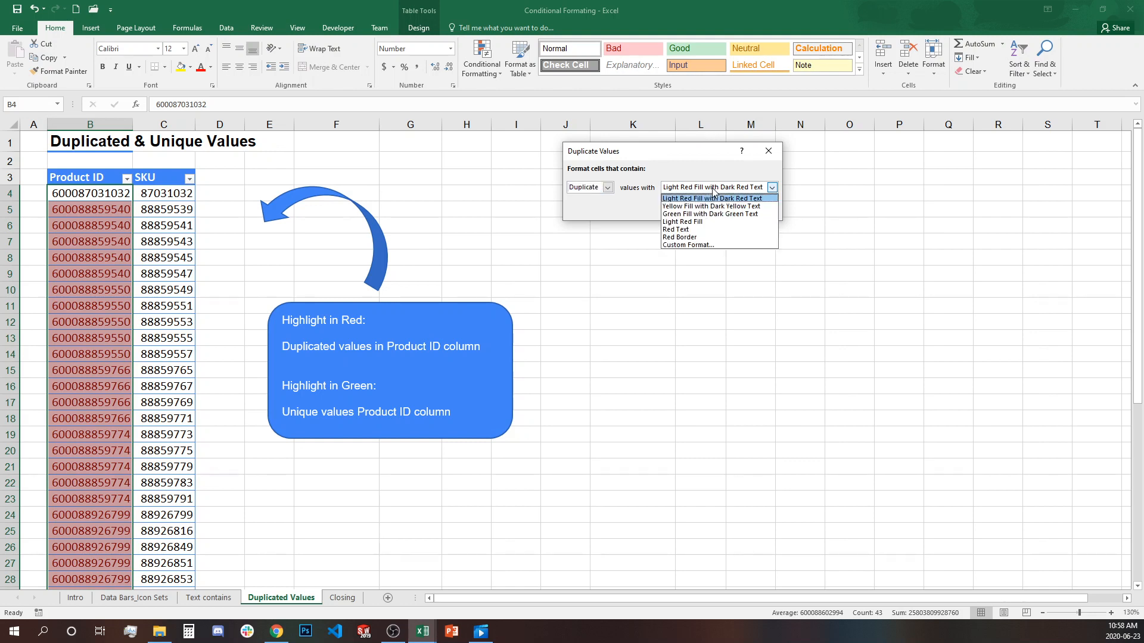
left_click(695, 245)
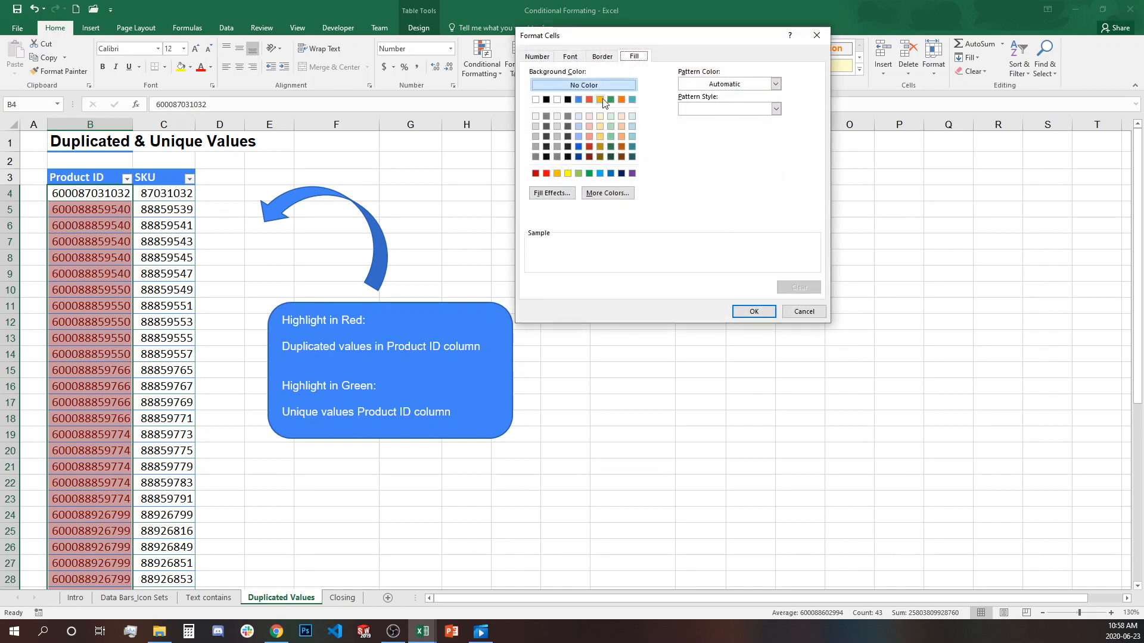
left_click(579, 136)
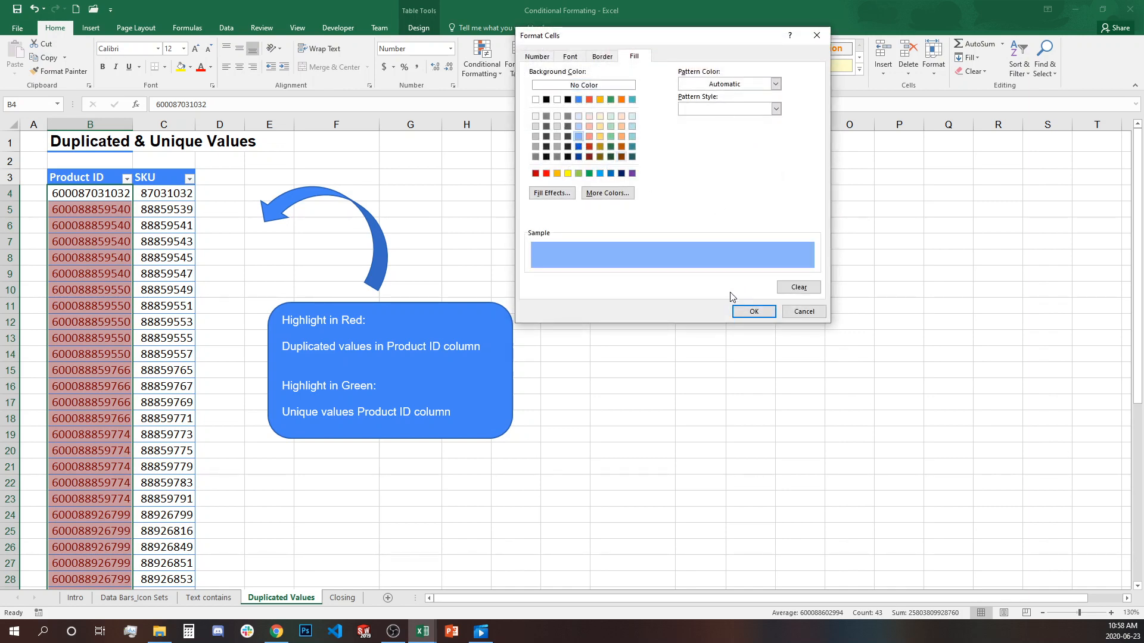
left_click(752, 311)
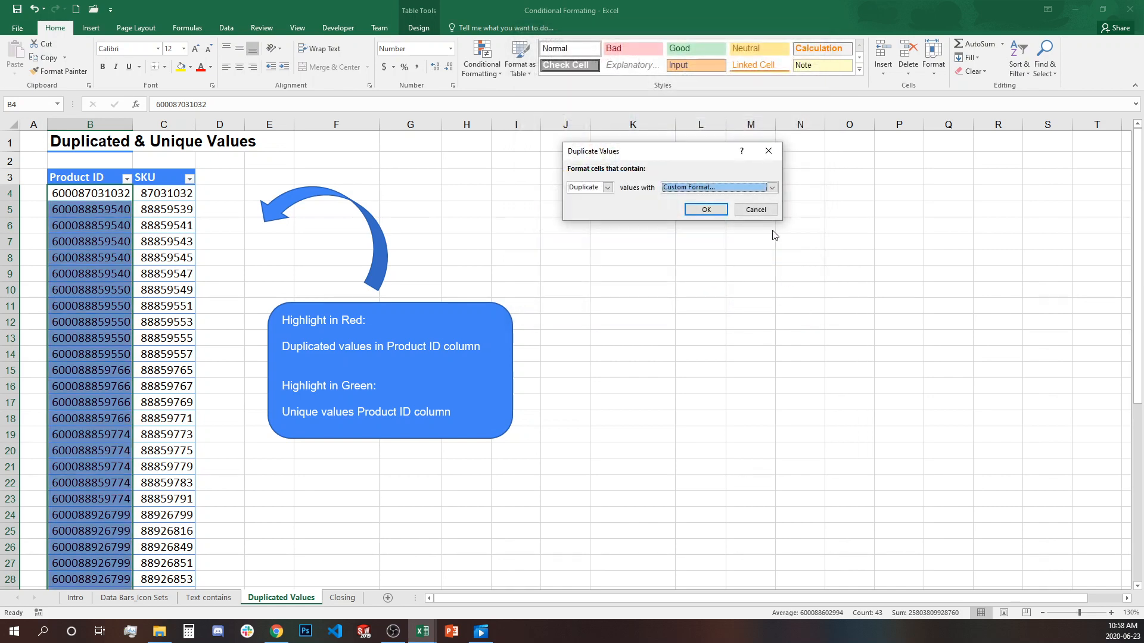
left_click(705, 209)
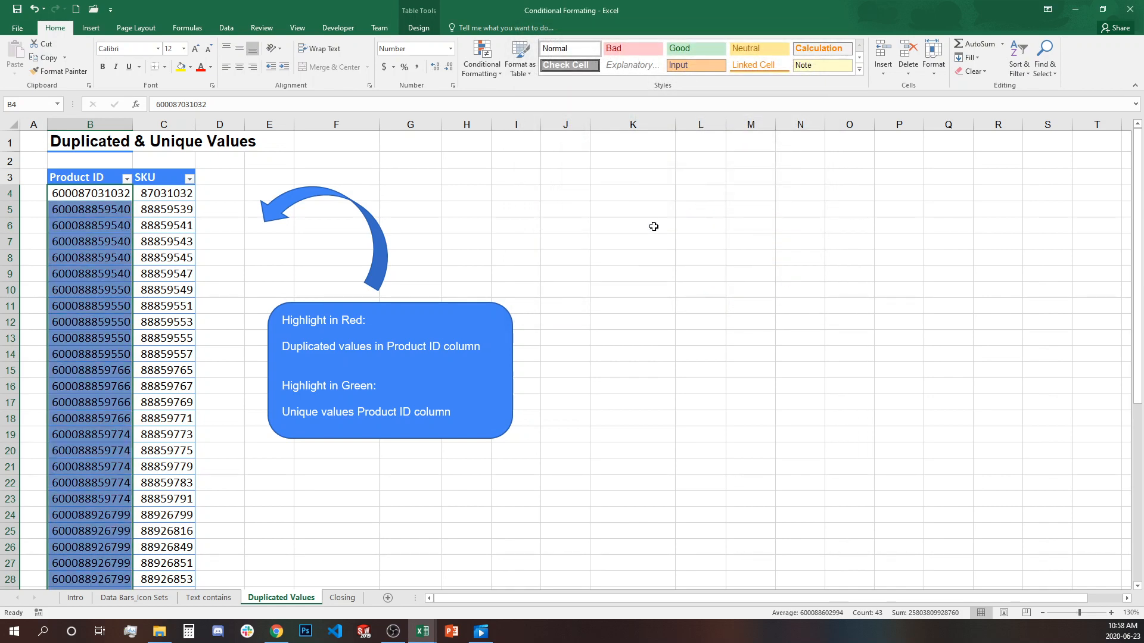
left_click(218, 367)
Copy the Product ID column including its header and paste it as values only starting at cell K2.
left_click(101, 209)
scroll(98, 243, "down", 3)
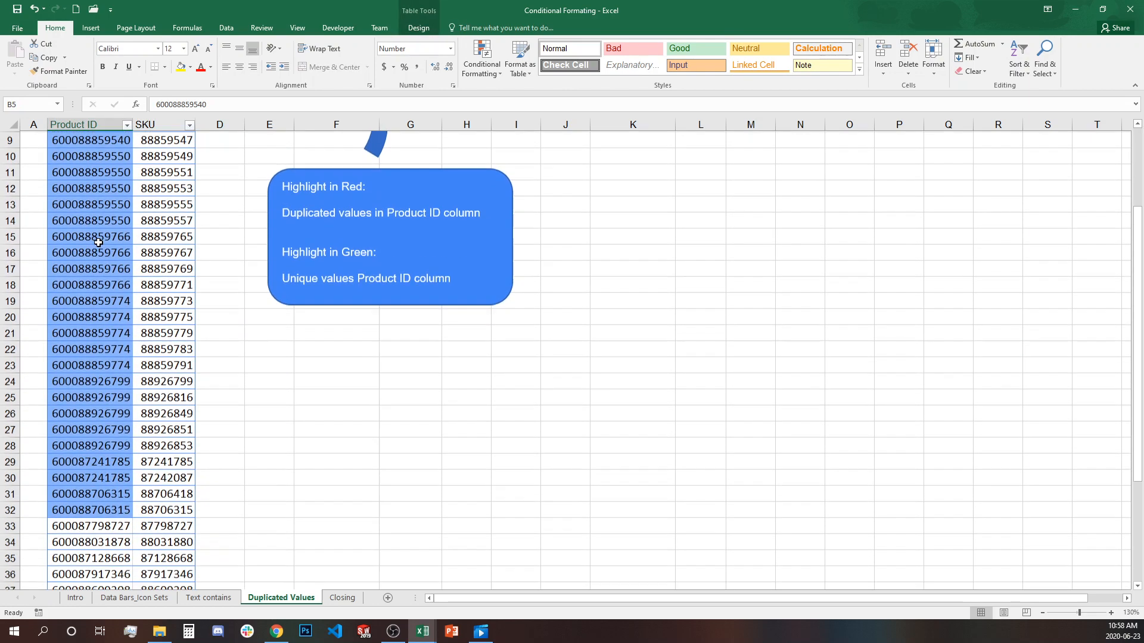
scroll(98, 242, "up", 3)
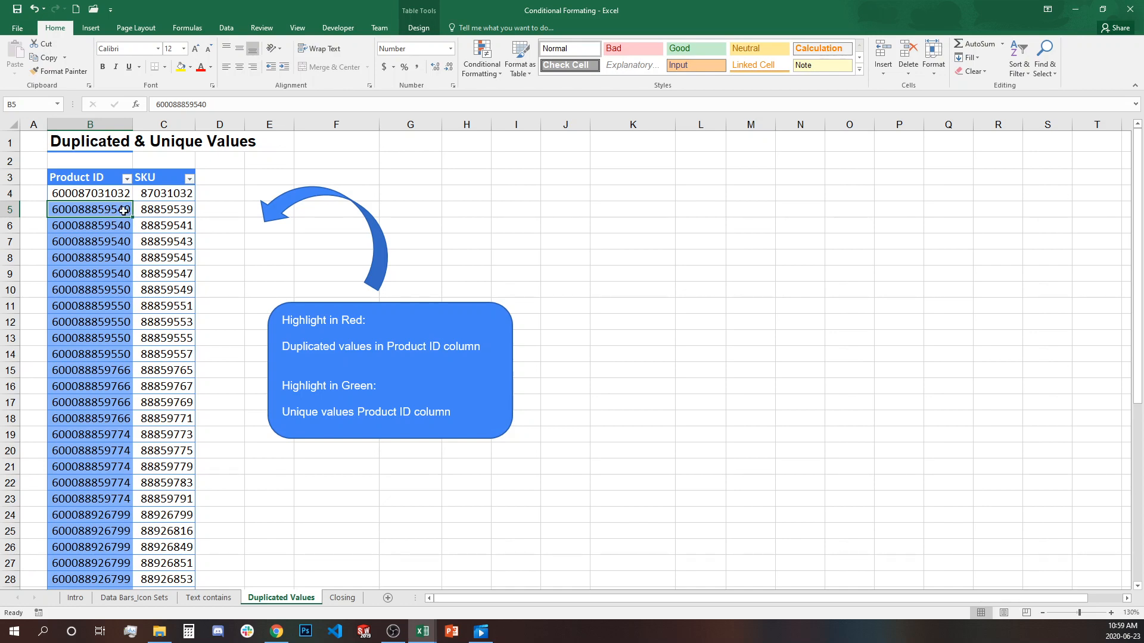
scroll(106, 263, "down", 4)
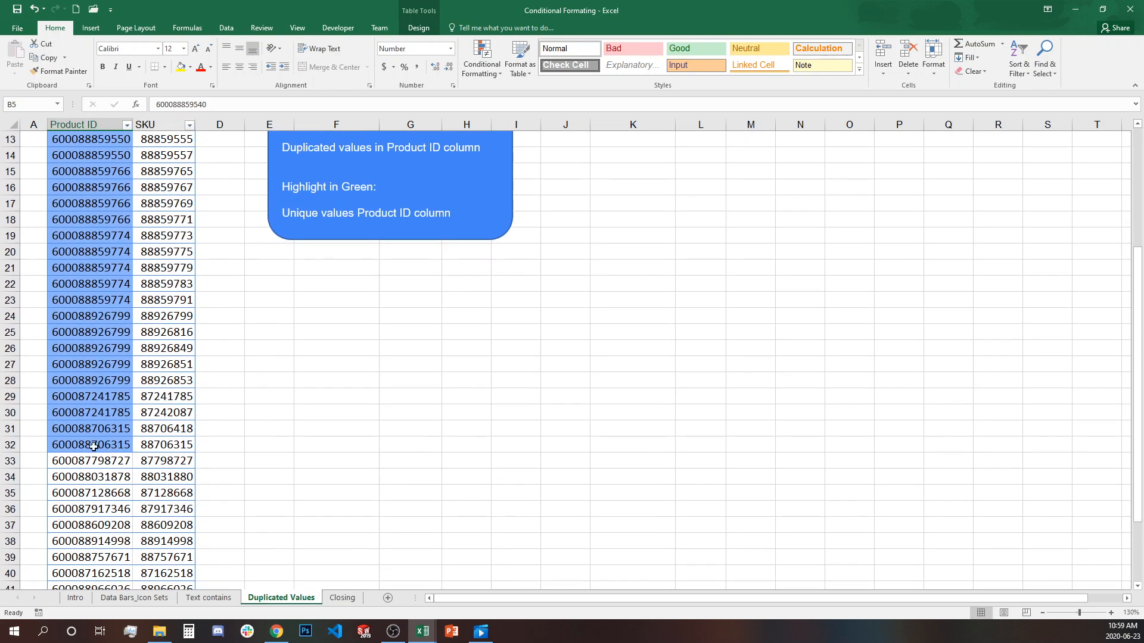
scroll(103, 445, "up", 4)
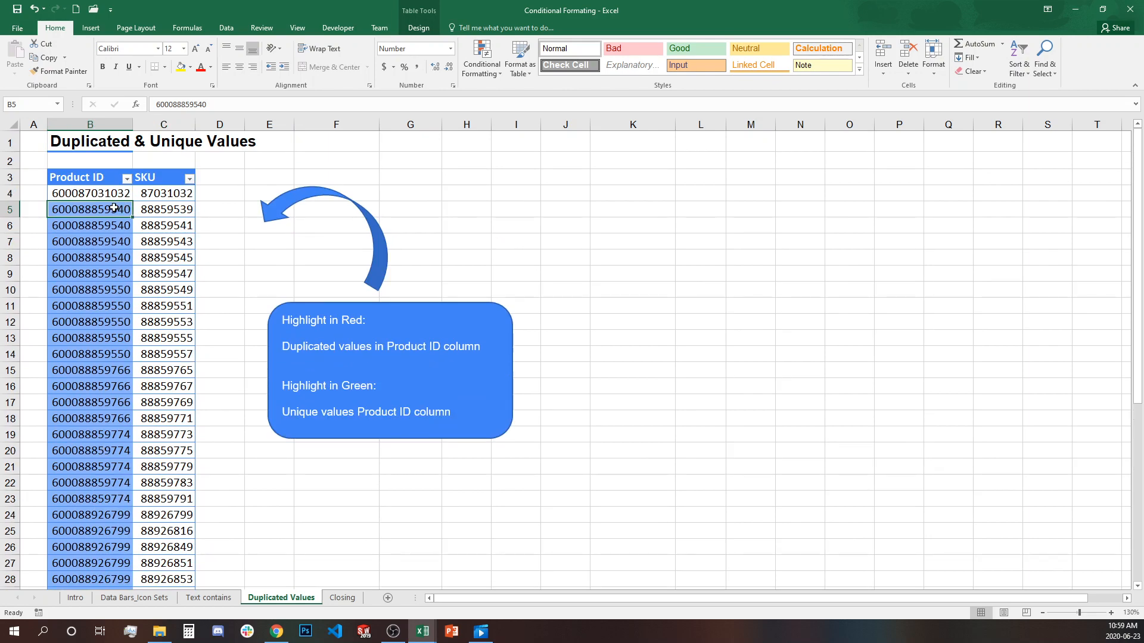
left_click(108, 177, "ctrl")
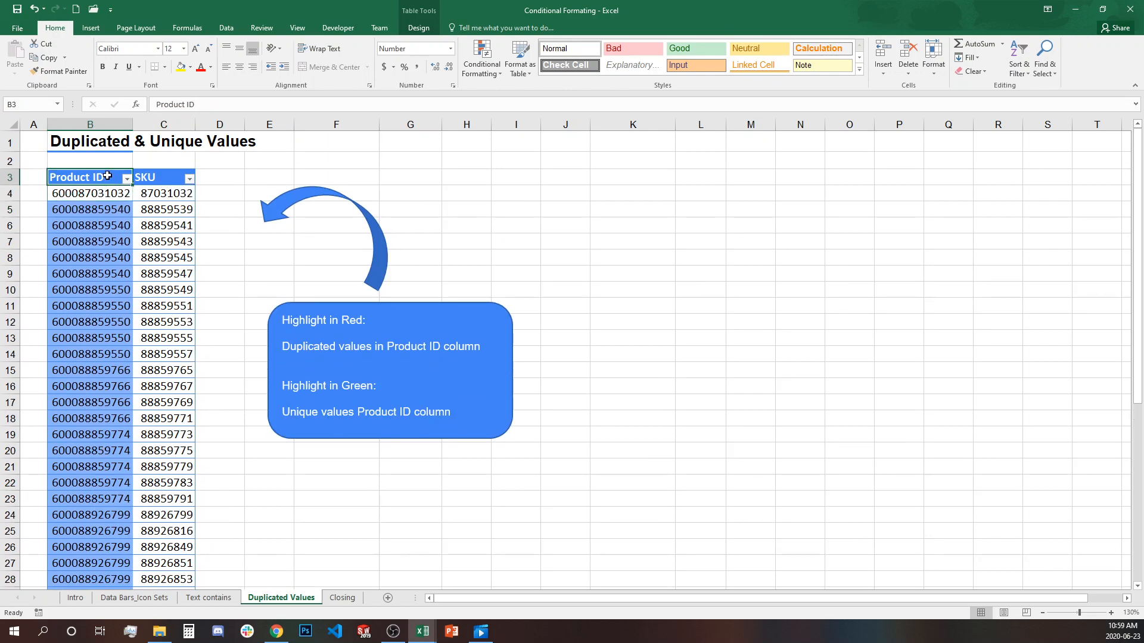
scroll(107, 176, "down", 4)
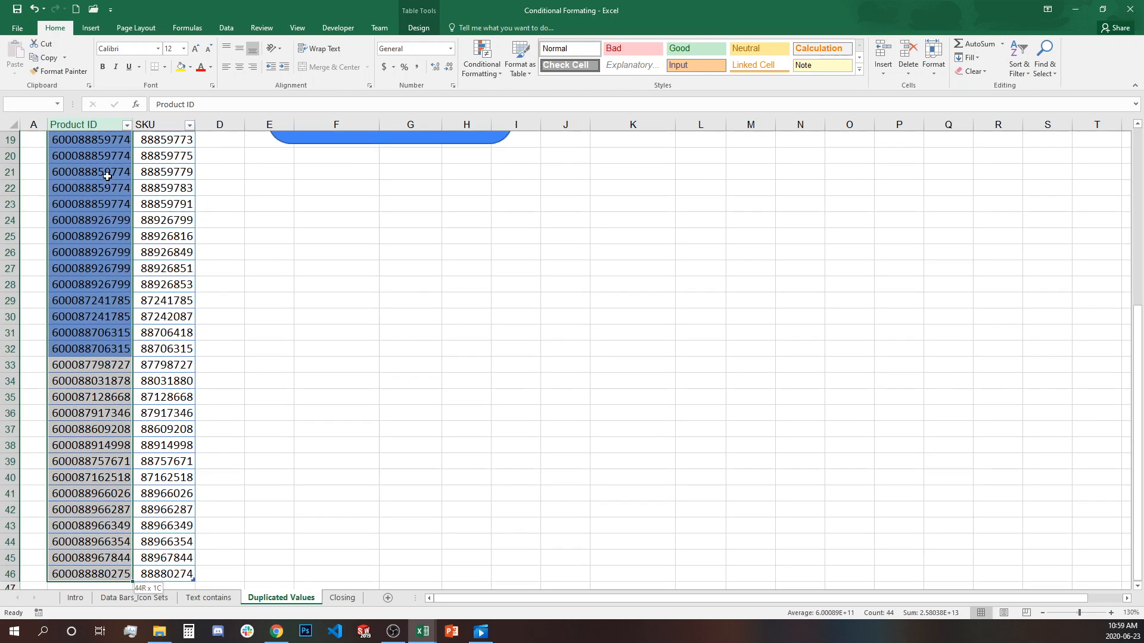
key("ctrl+c")
scroll(349, 231, "up", 4)
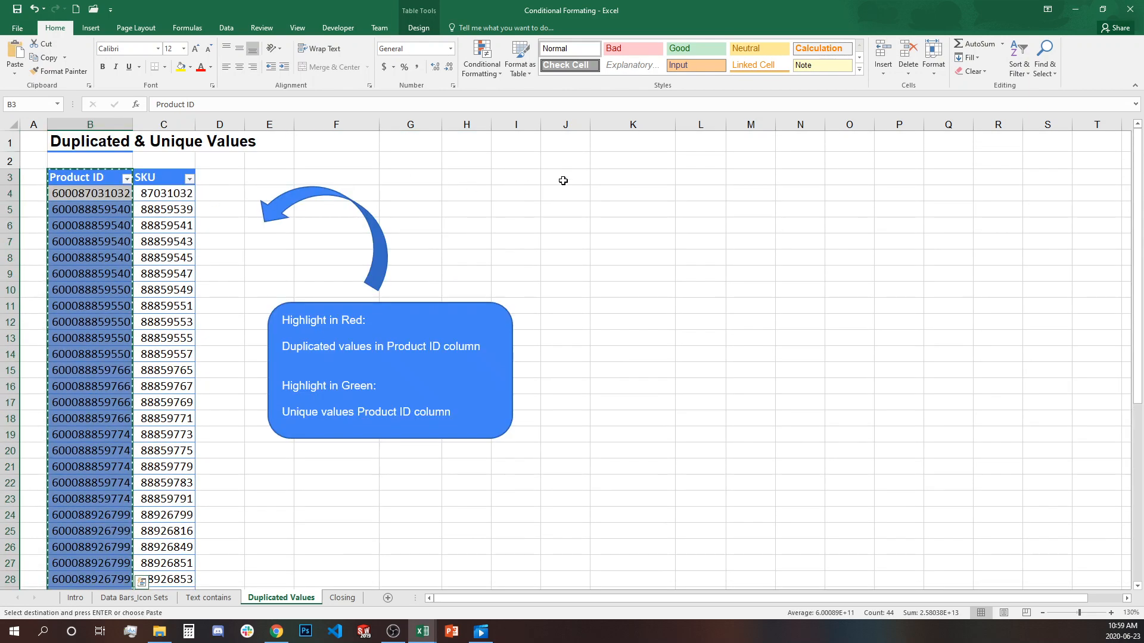
right_click(656, 165)
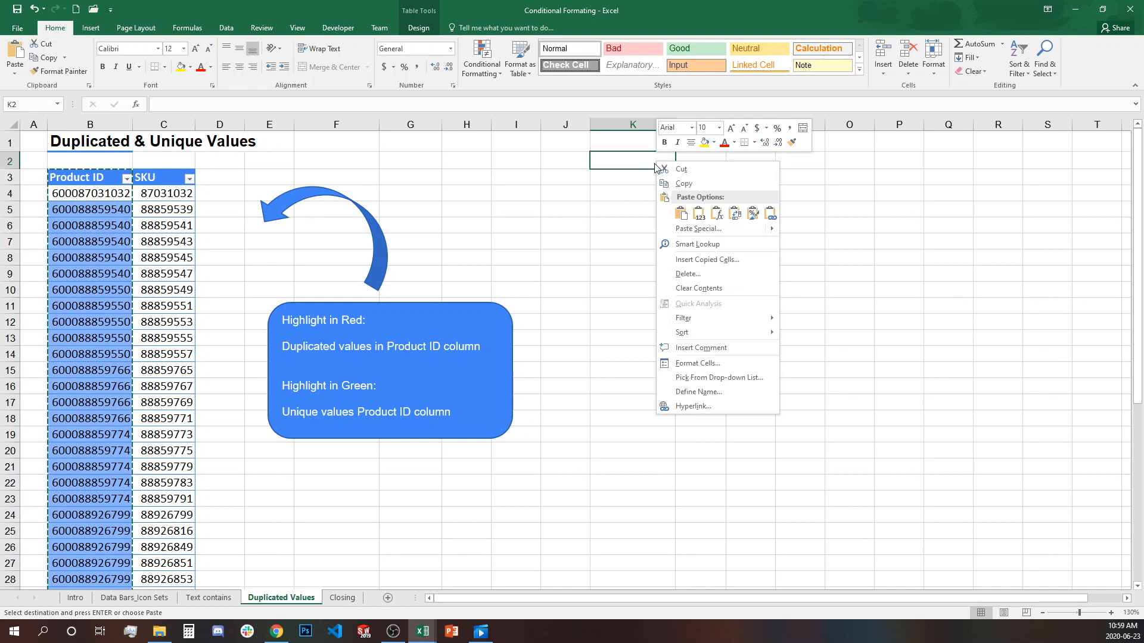
left_click(698, 214)
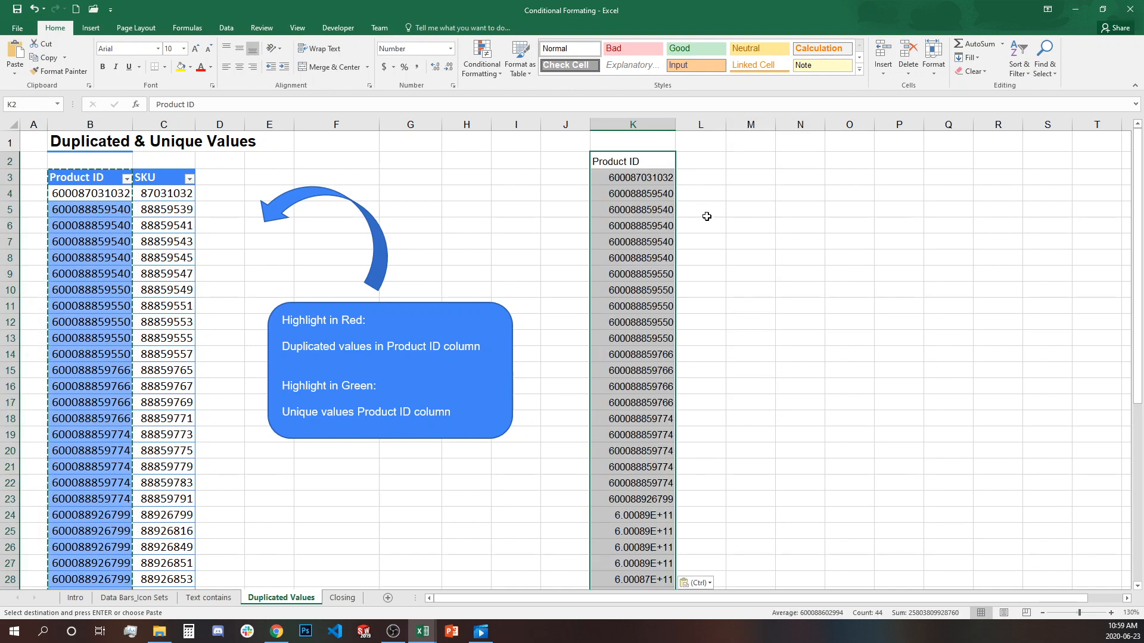
Show the pasted Product IDs in column K as full numbers without decimals.
left_click(439, 50)
key("Return")
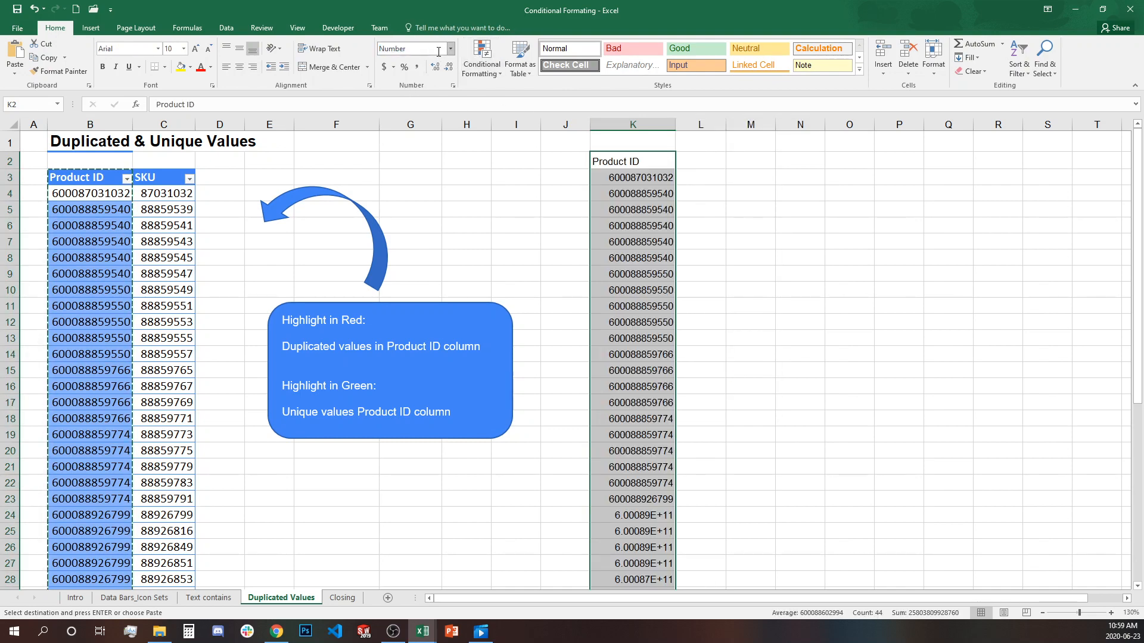
left_click(449, 66)
left_click(449, 66)
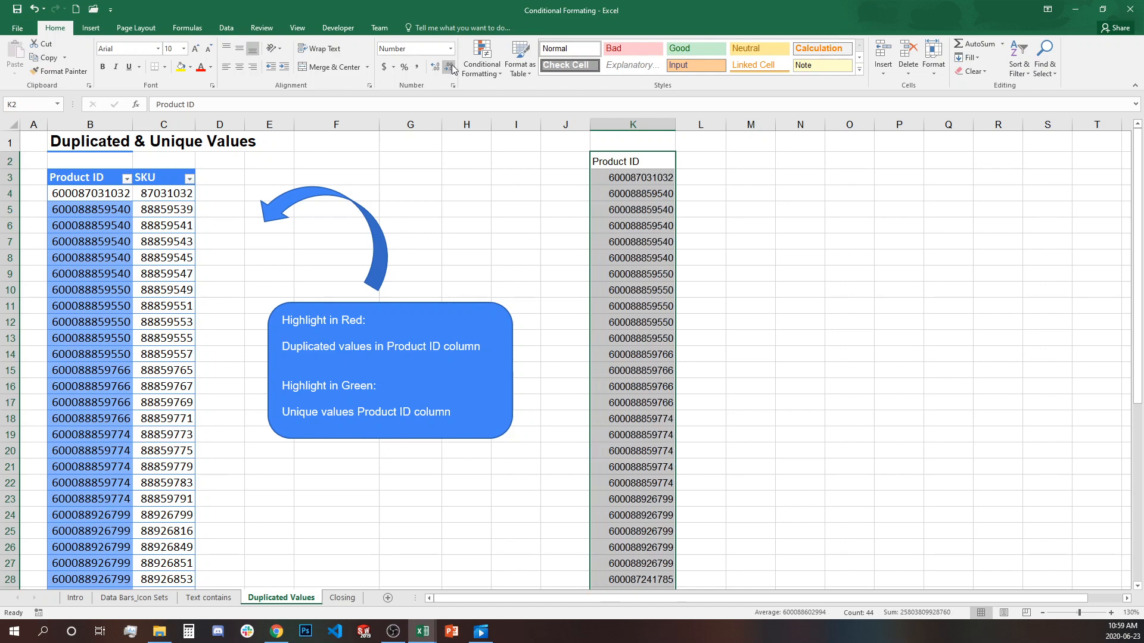
Remove duplicates from the pasted Product ID list in column K, treating the first row as a header.
left_click(224, 30)
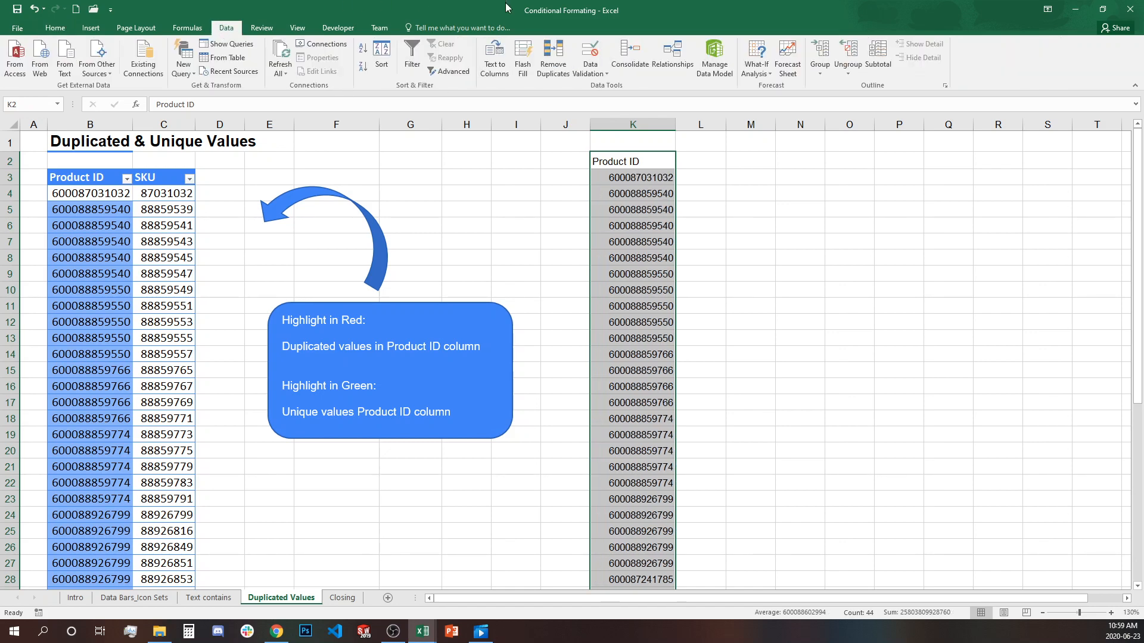
left_click(555, 49)
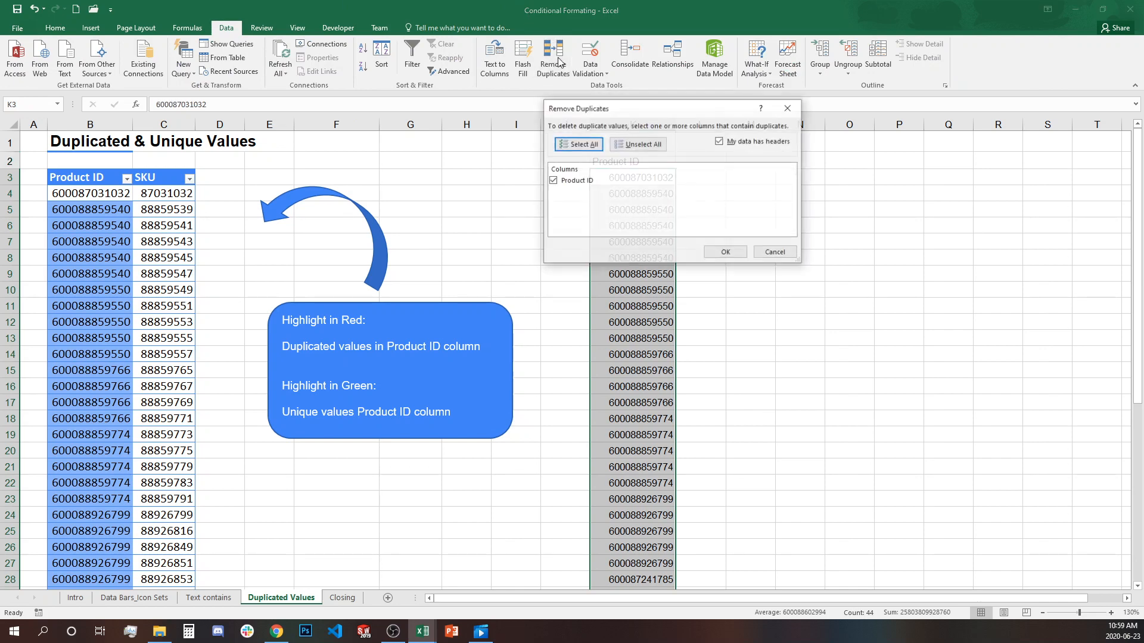
left_click(717, 258)
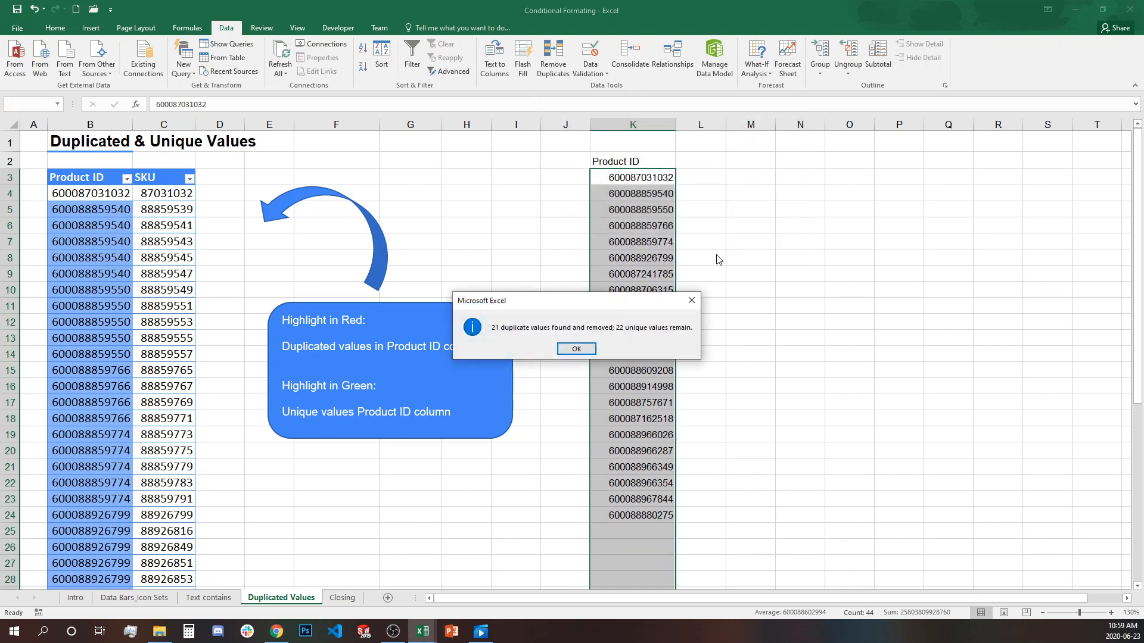
left_click_drag(636, 309, 871, 198)
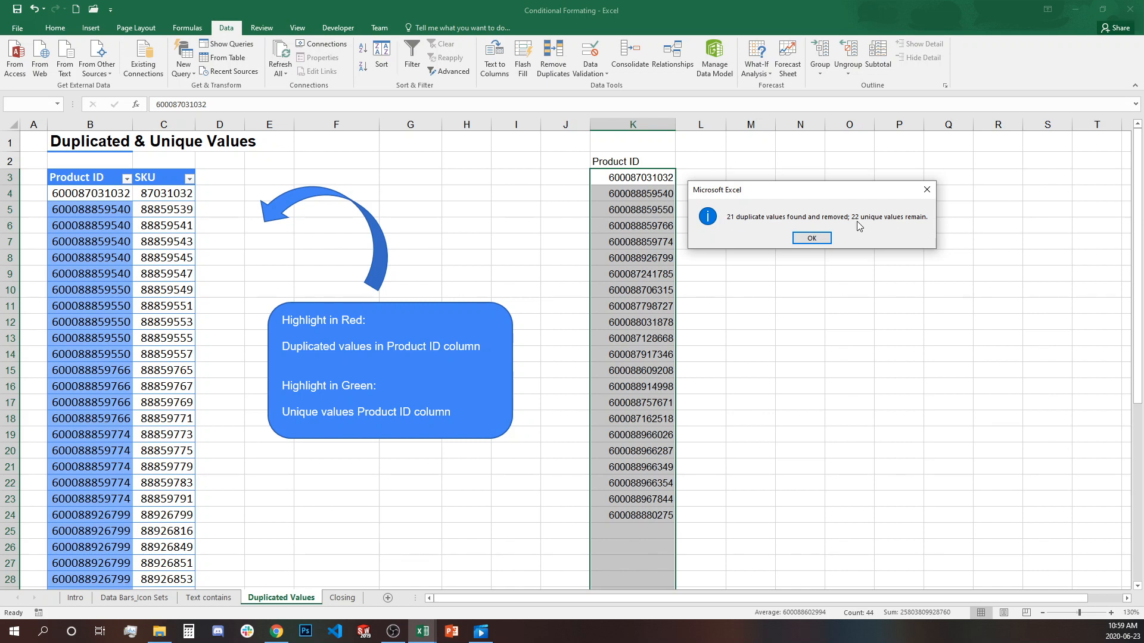
left_click(811, 239)
left_click_drag(659, 180, 596, 515)
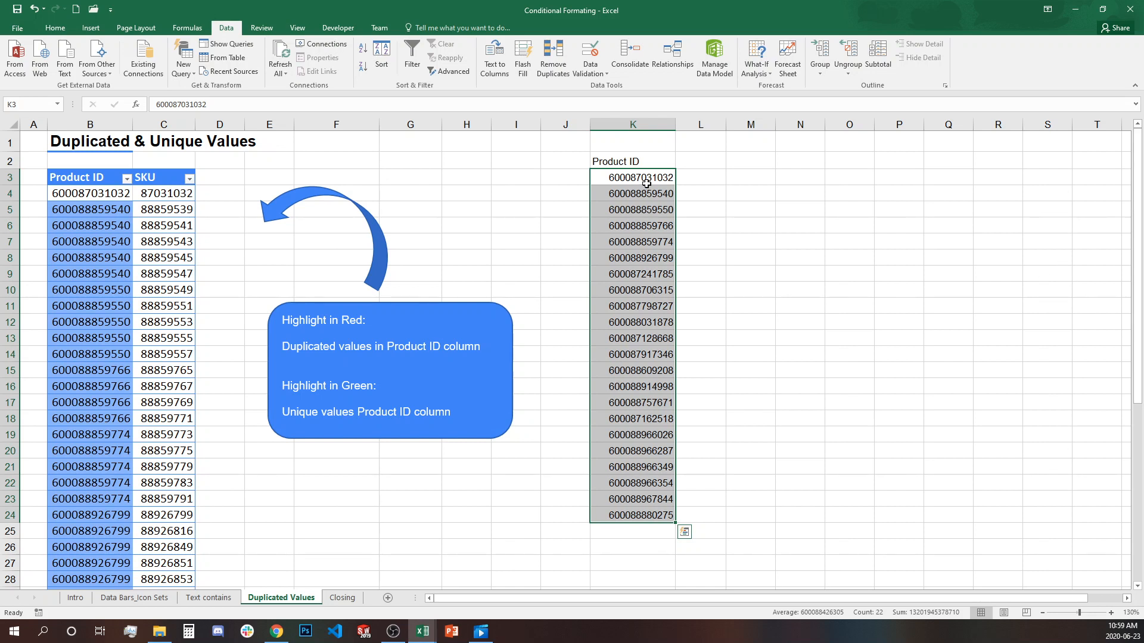
left_click(551, 255)
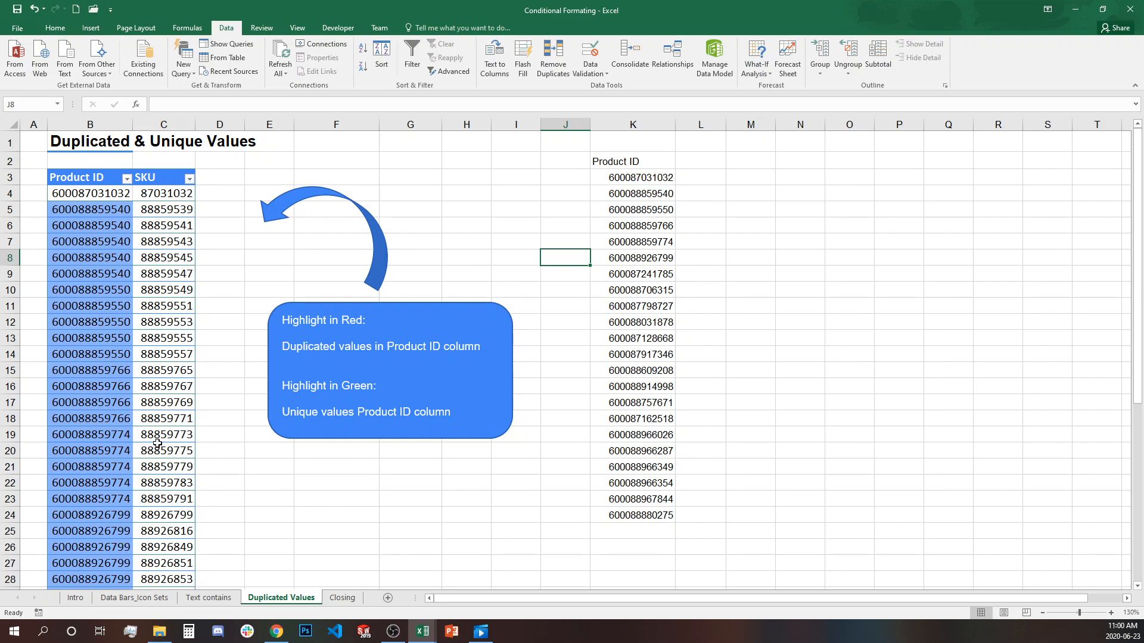
Highlight unique values across the table's Product ID and SKU columns with Light Red Fill with Dark Red Text.
left_click(105, 172)
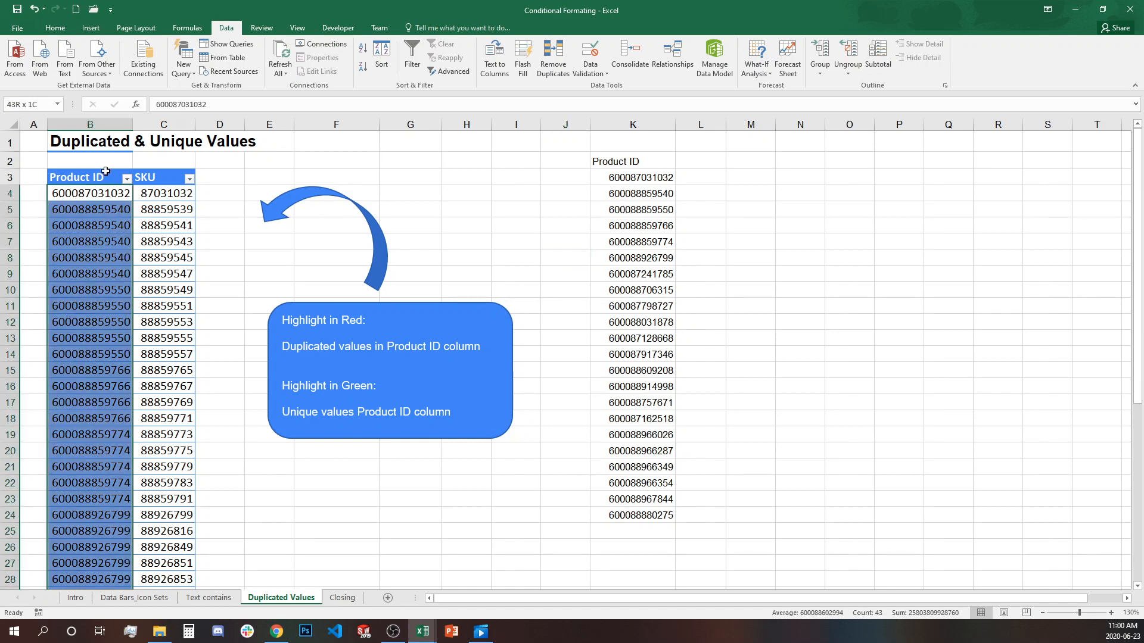
key("ctrl+shift+Right")
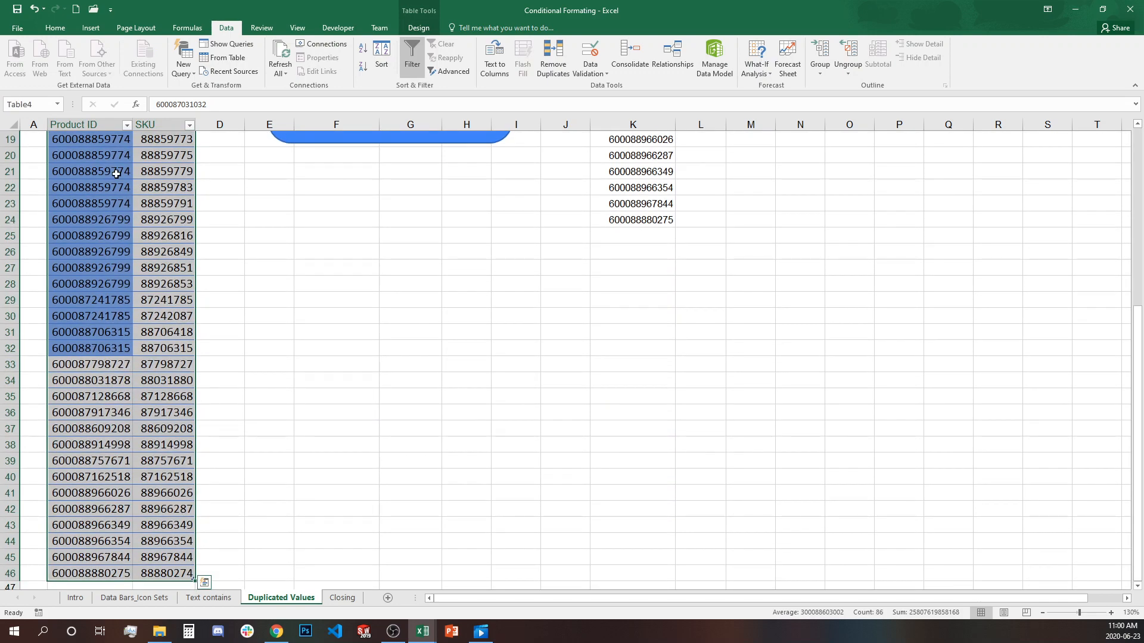
scroll(116, 174, "up", 6)
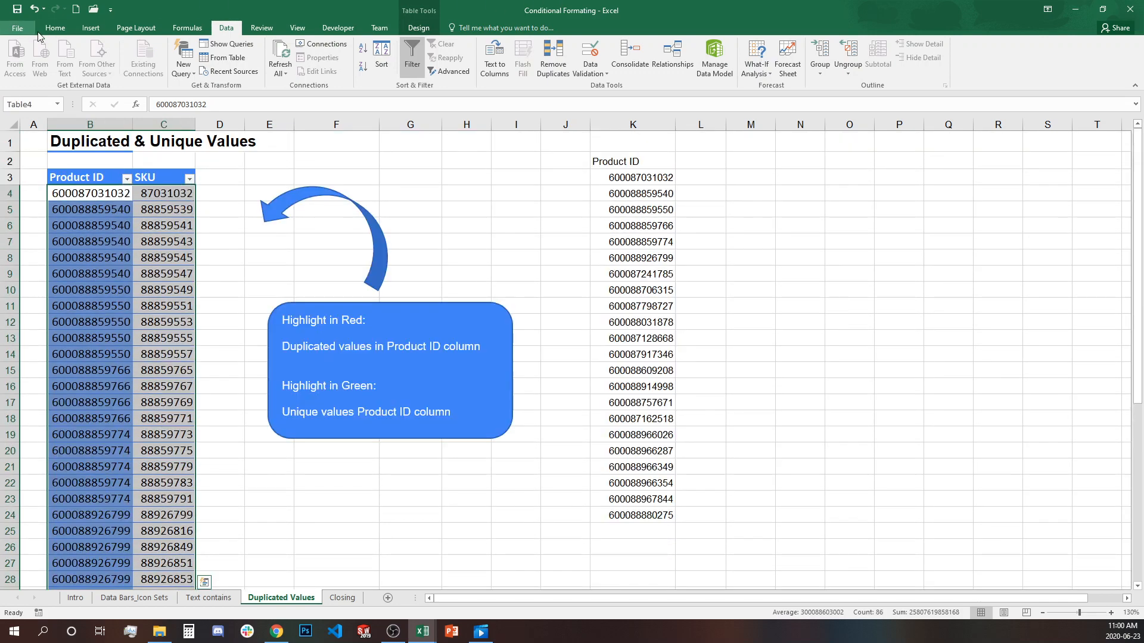
left_click(55, 28)
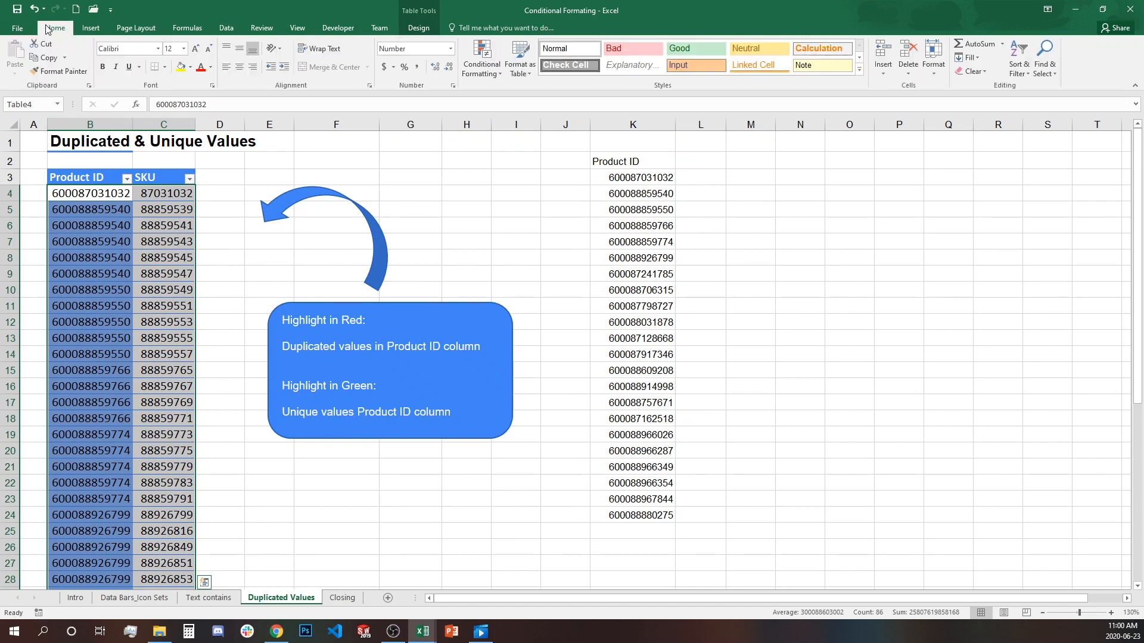
left_click(500, 75)
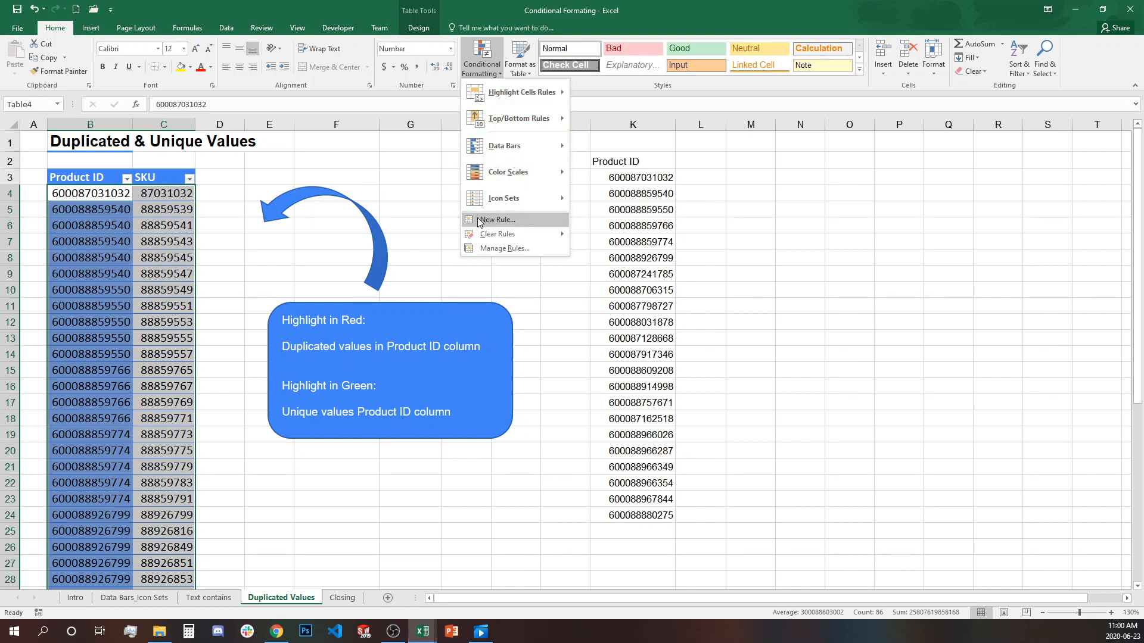
mouse_move(541, 91)
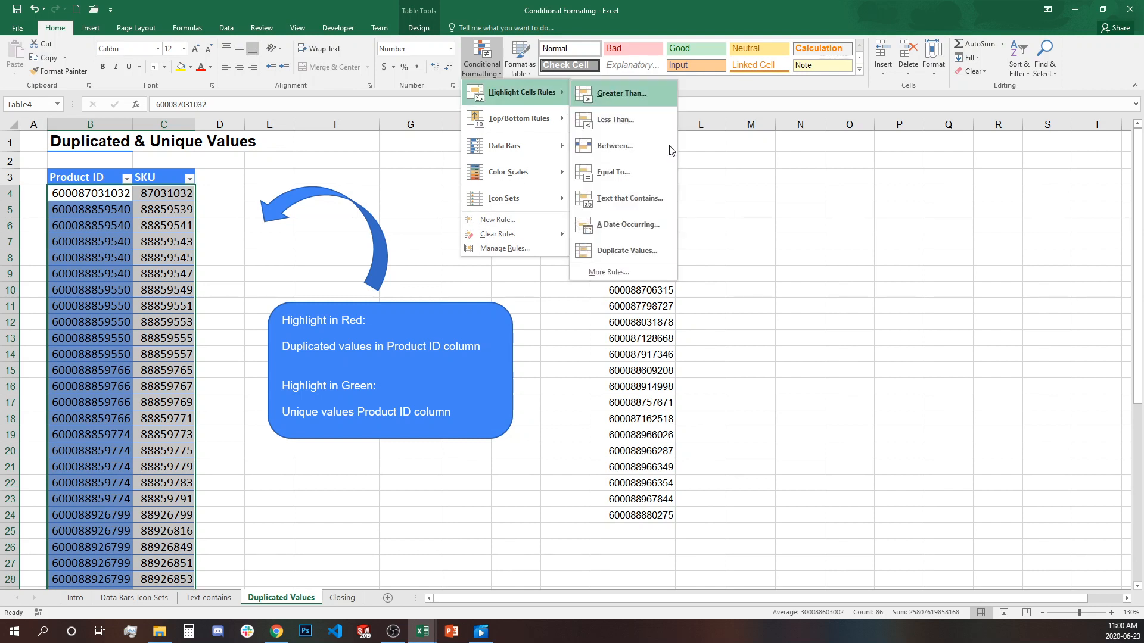
left_click(625, 250)
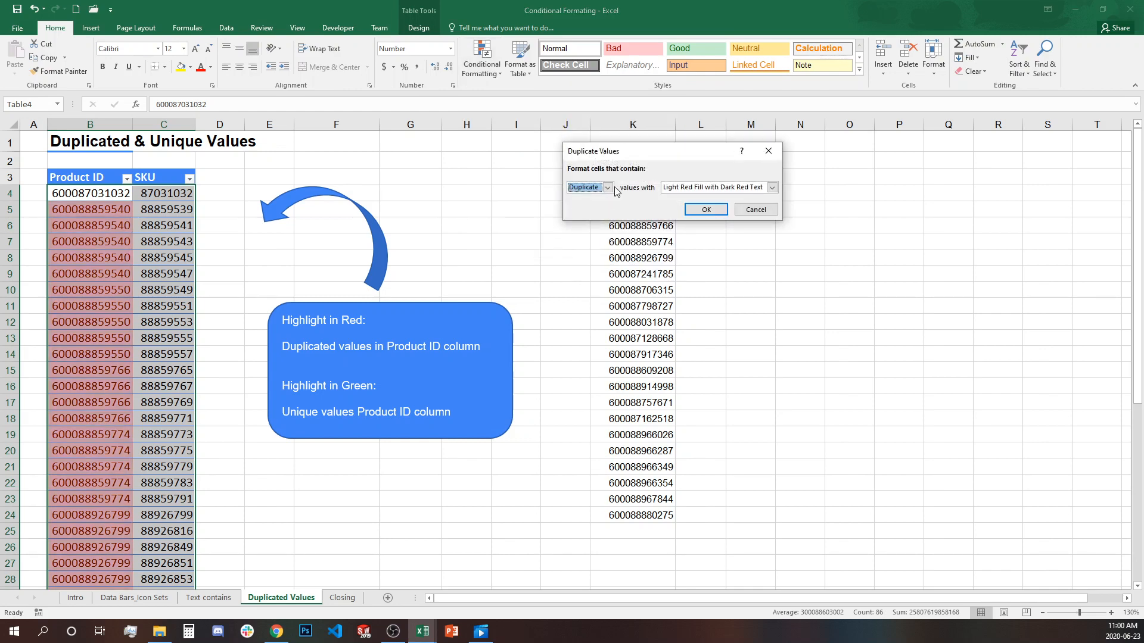
left_click(607, 189)
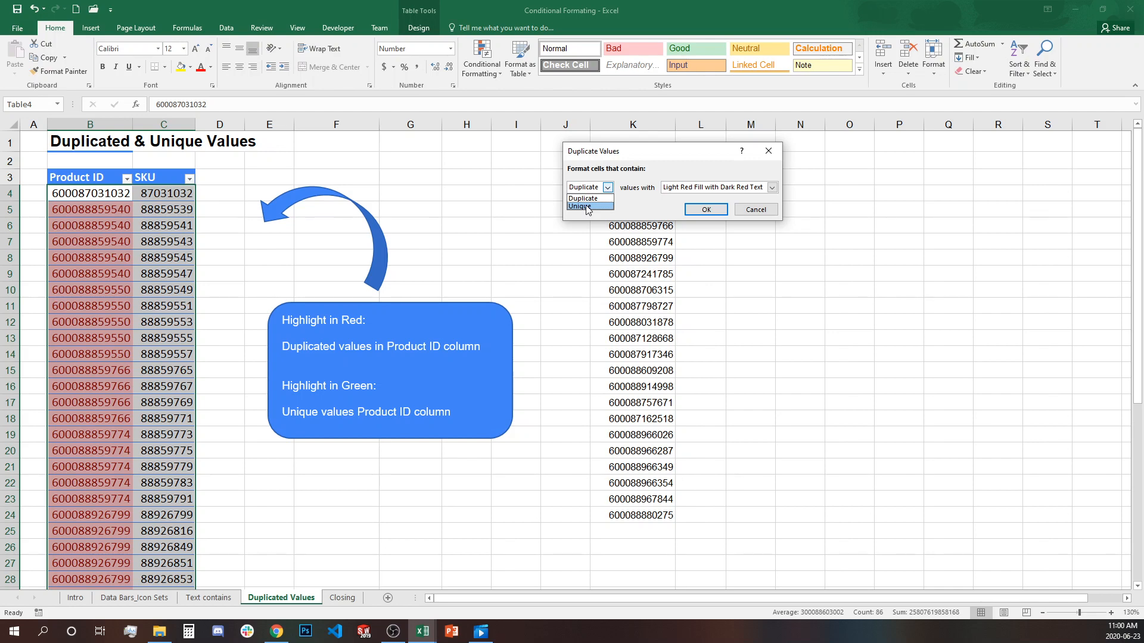
left_click(585, 205)
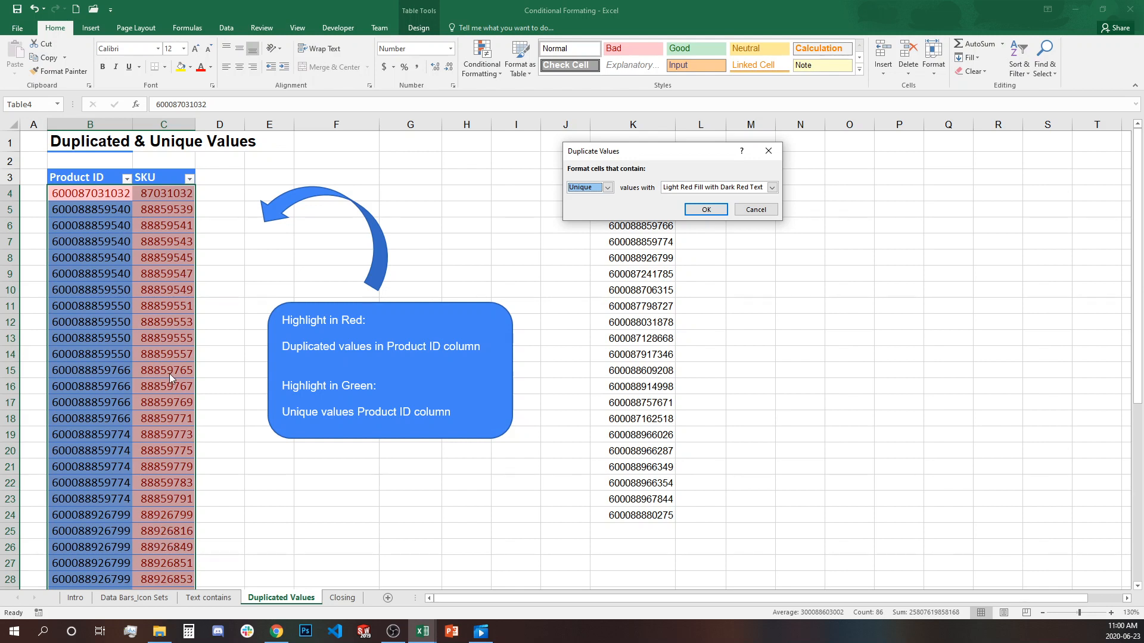
left_click(722, 211)
left_click(440, 505)
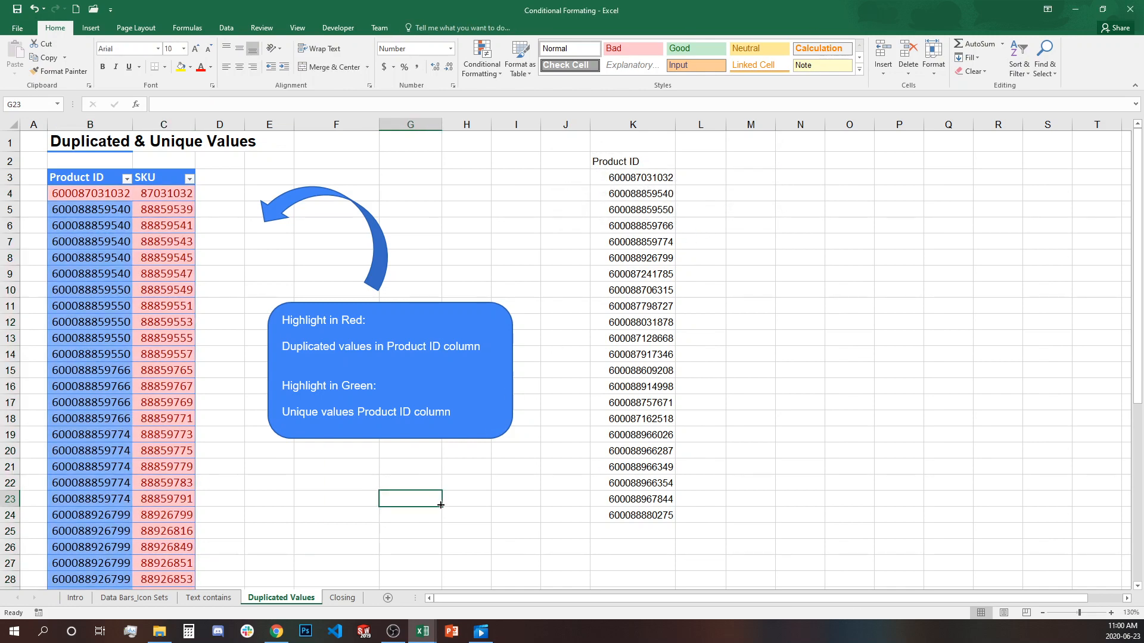
scroll(441, 506, "down", 7)
scroll(440, 506, "up", 7)
left_click(536, 190)
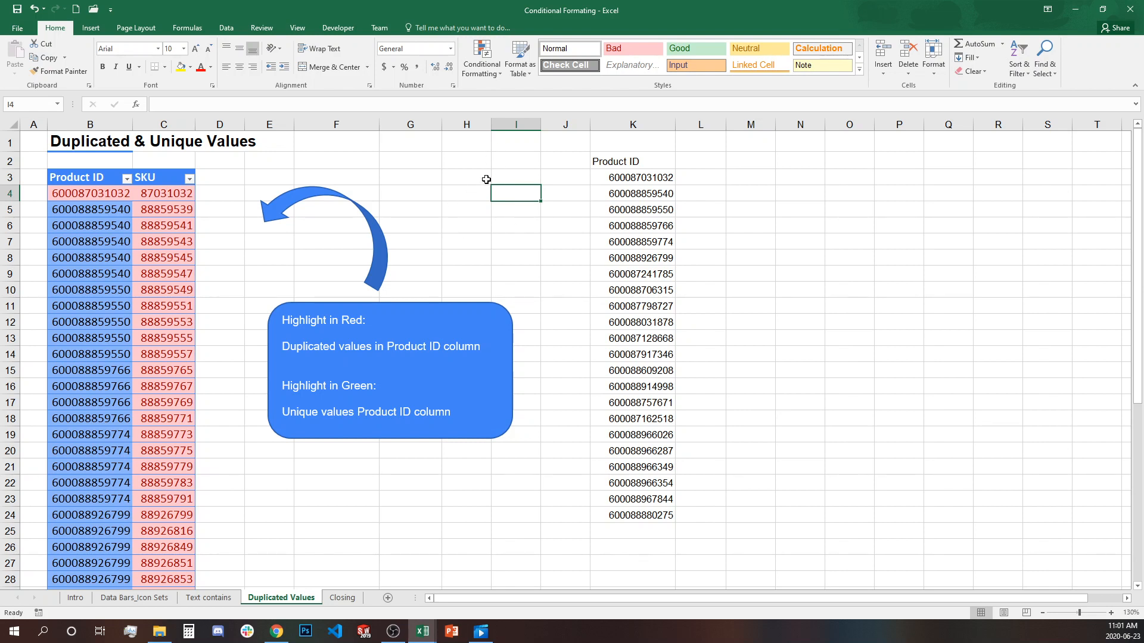
Delete the table's Duplicate Values and Unique Values rules through the Conditional Formatting Rules Manager, and undo the deletion.
left_click(162, 253)
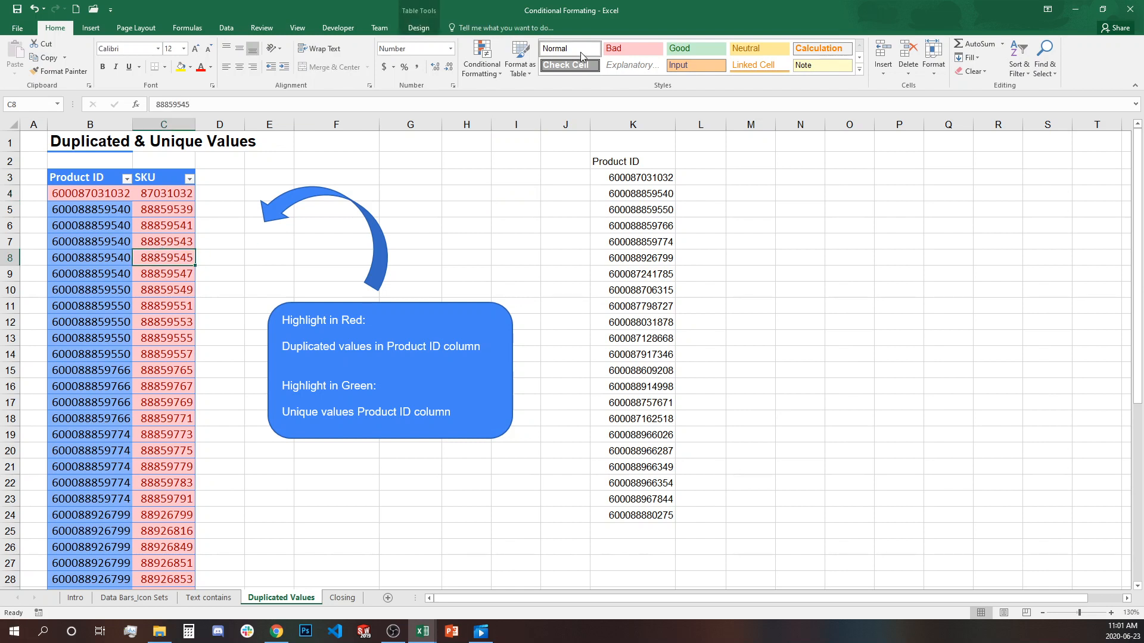
left_click(501, 74)
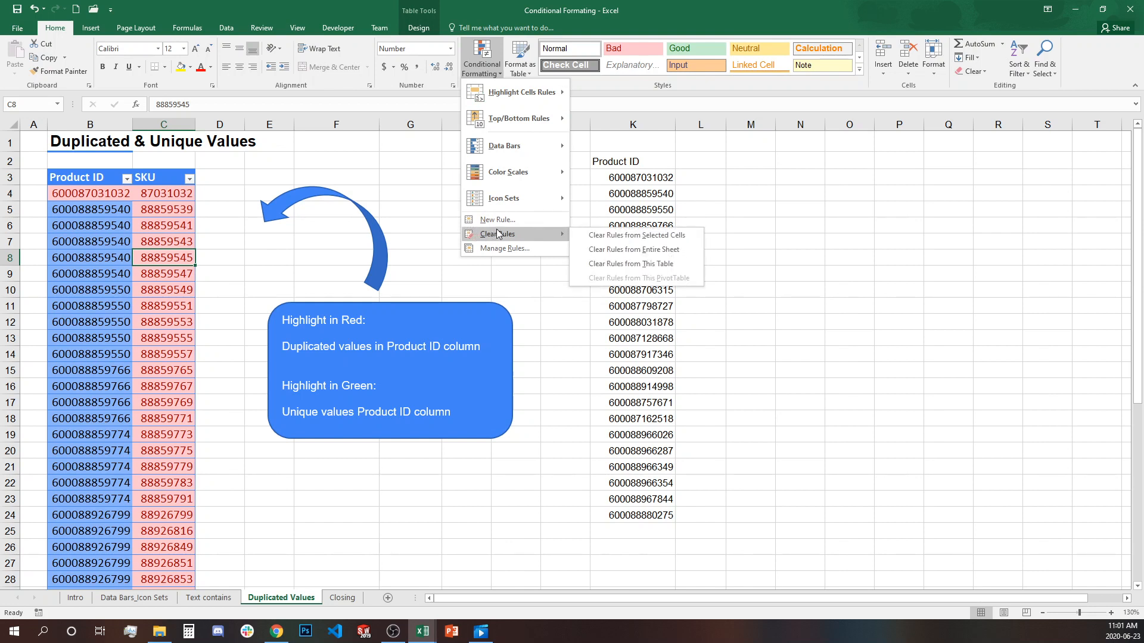
mouse_move(564, 232)
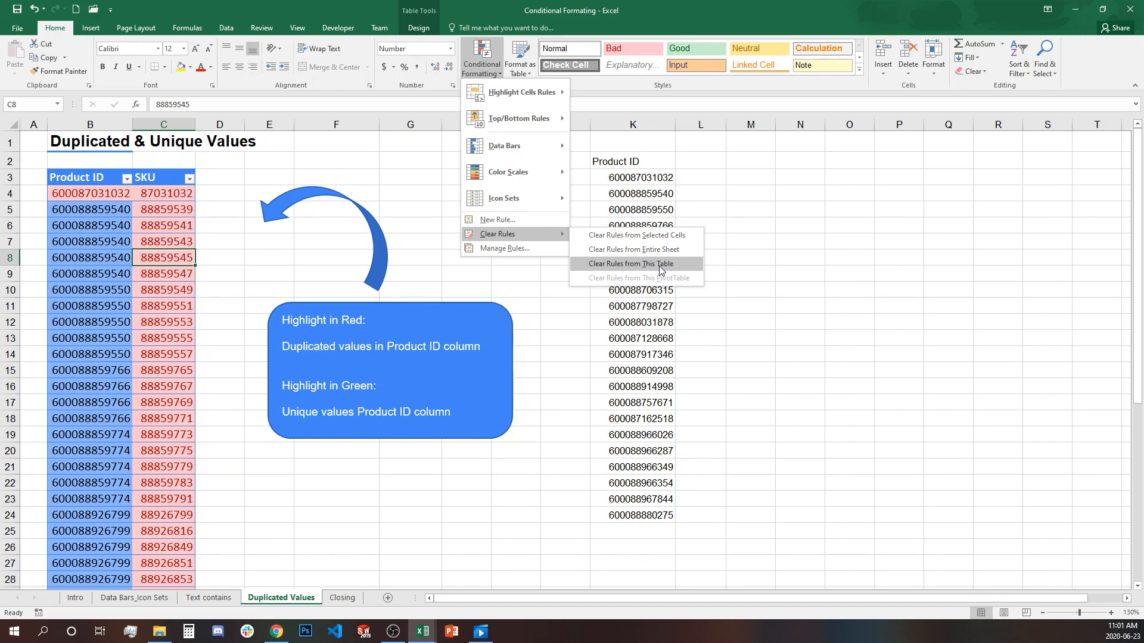
left_click(556, 249)
left_click(560, 183)
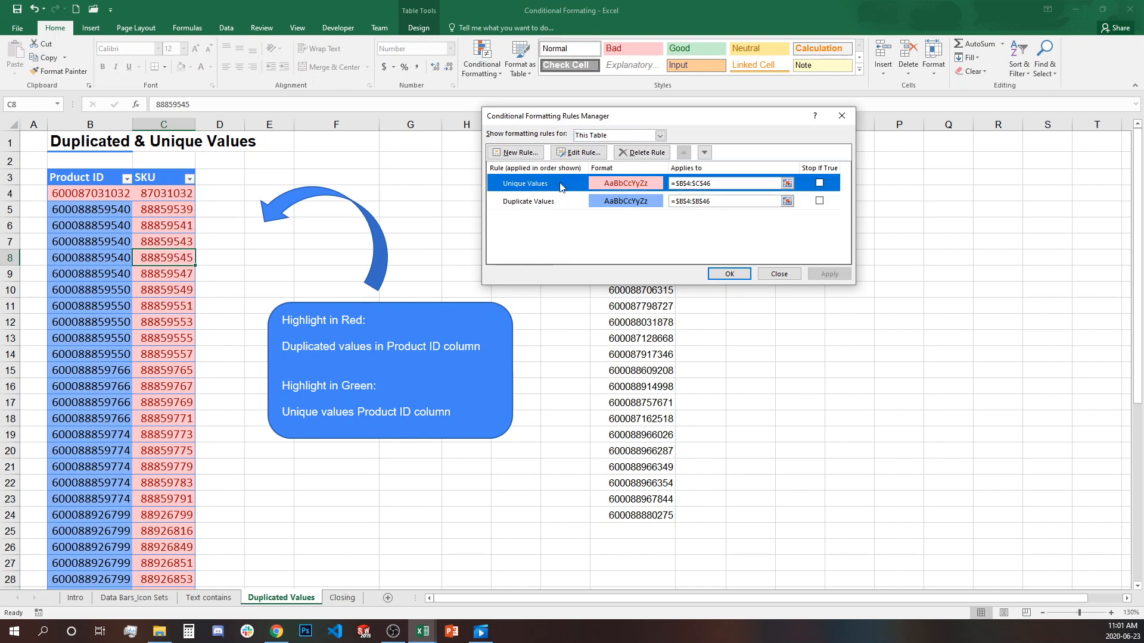
left_click(563, 199)
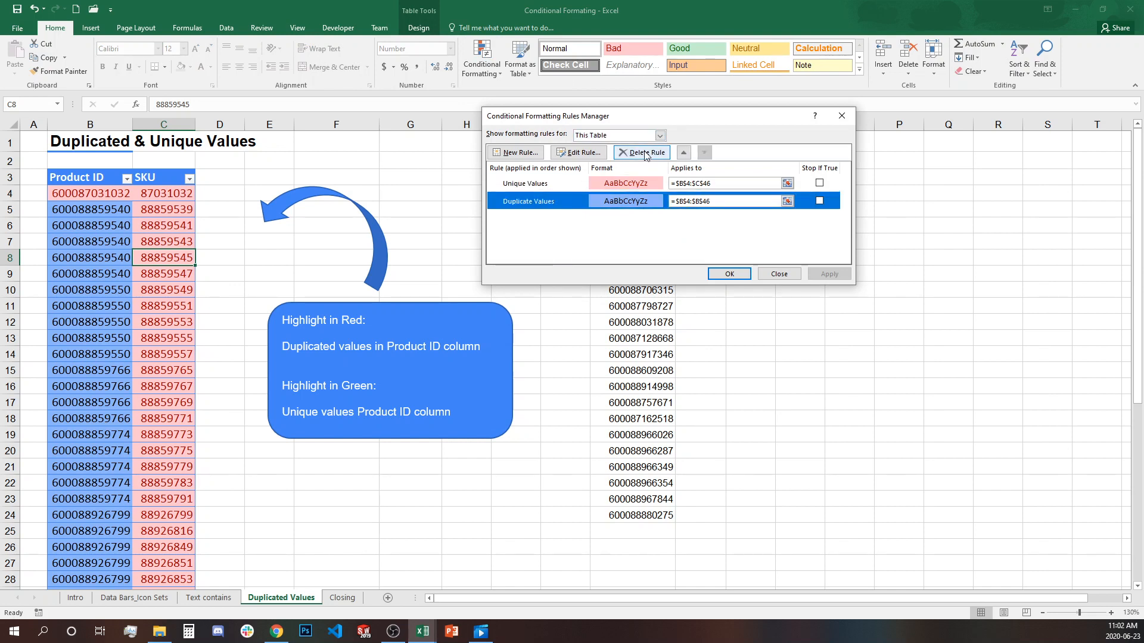
left_click(571, 183)
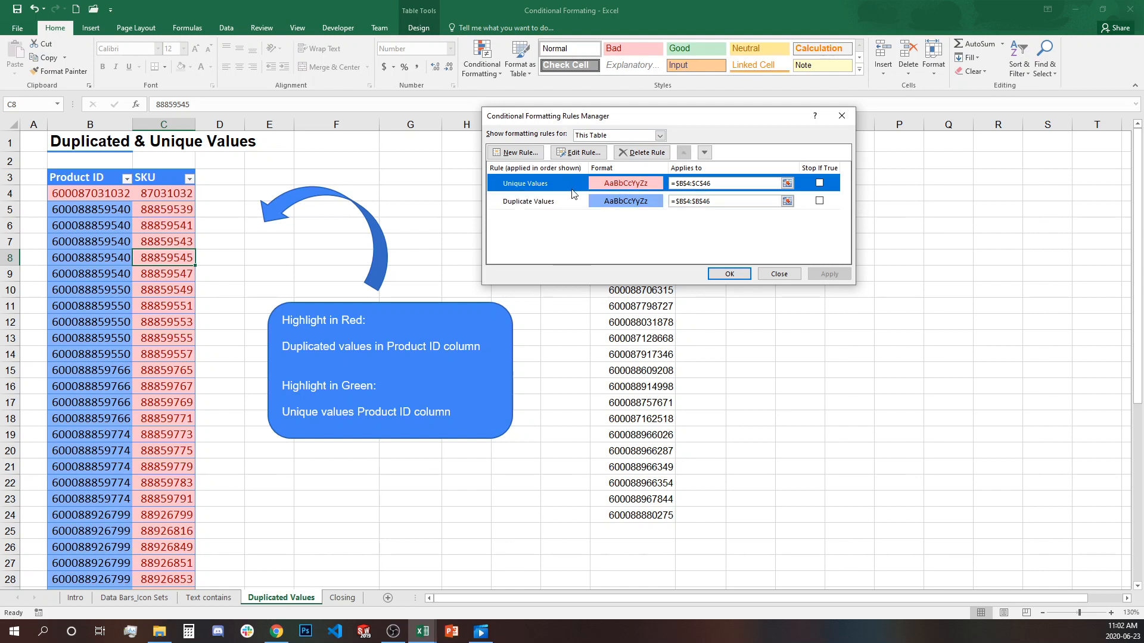
left_click(572, 202)
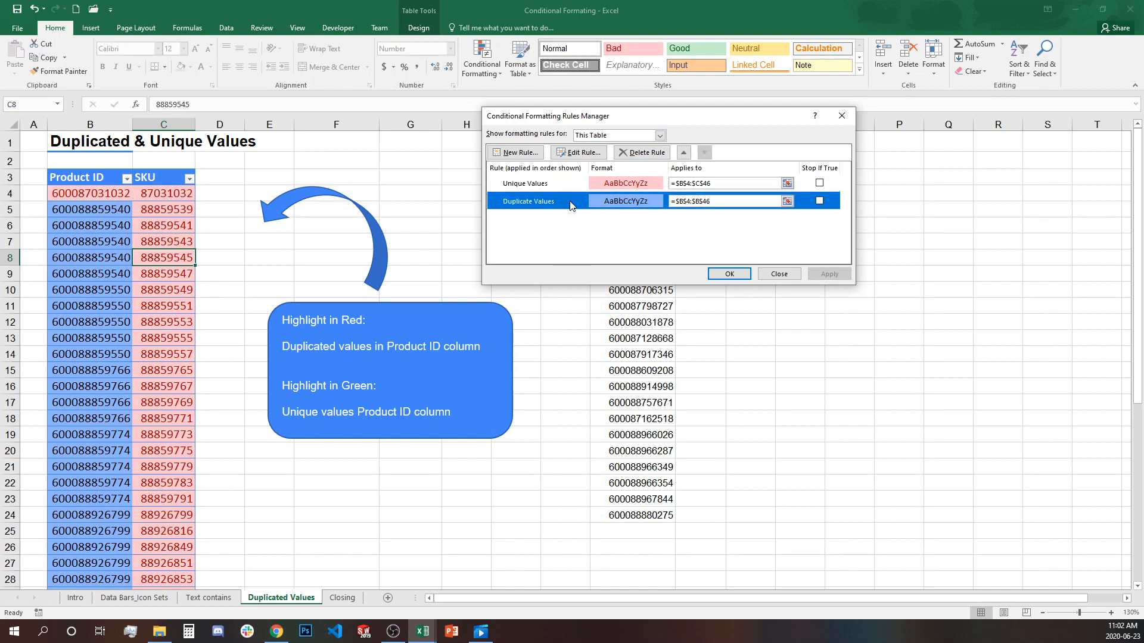
left_click(639, 154)
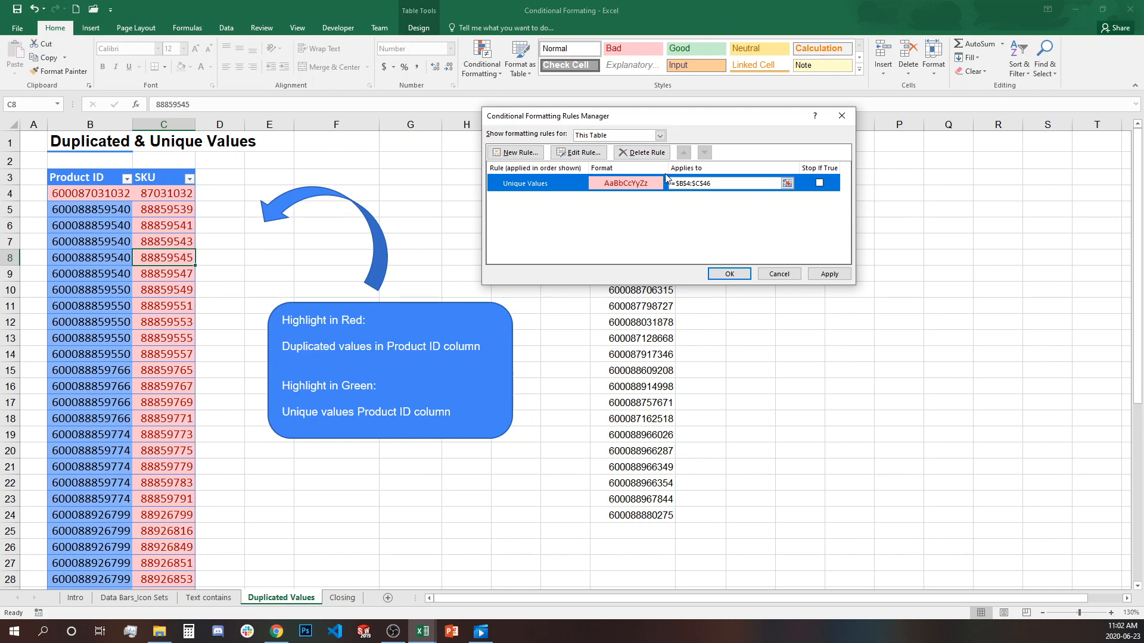
left_click(641, 153)
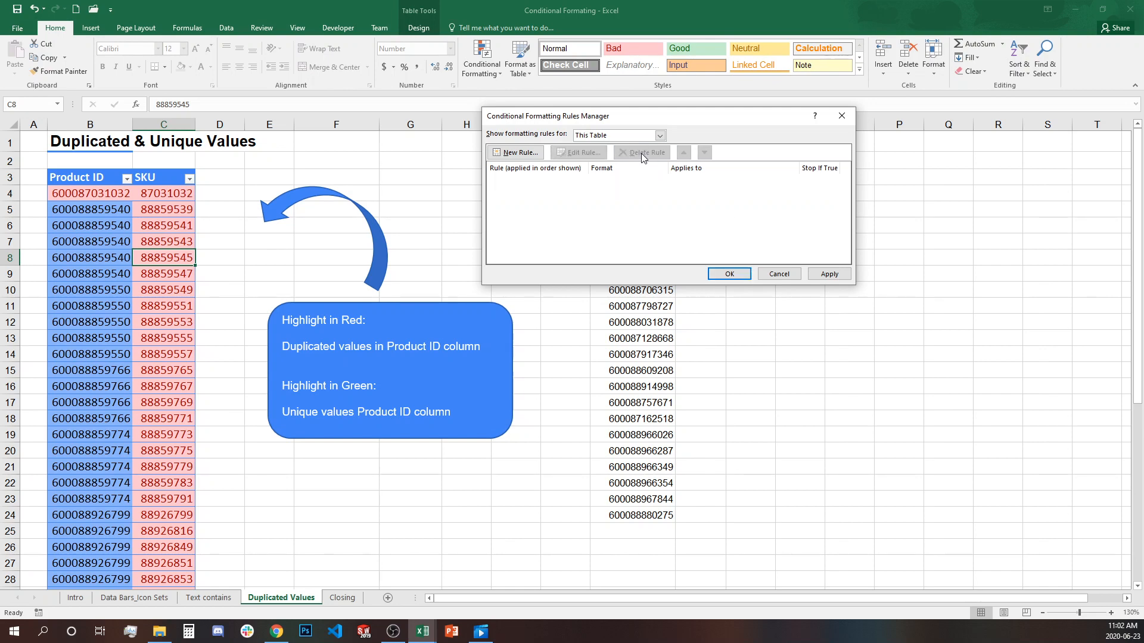
left_click(731, 274)
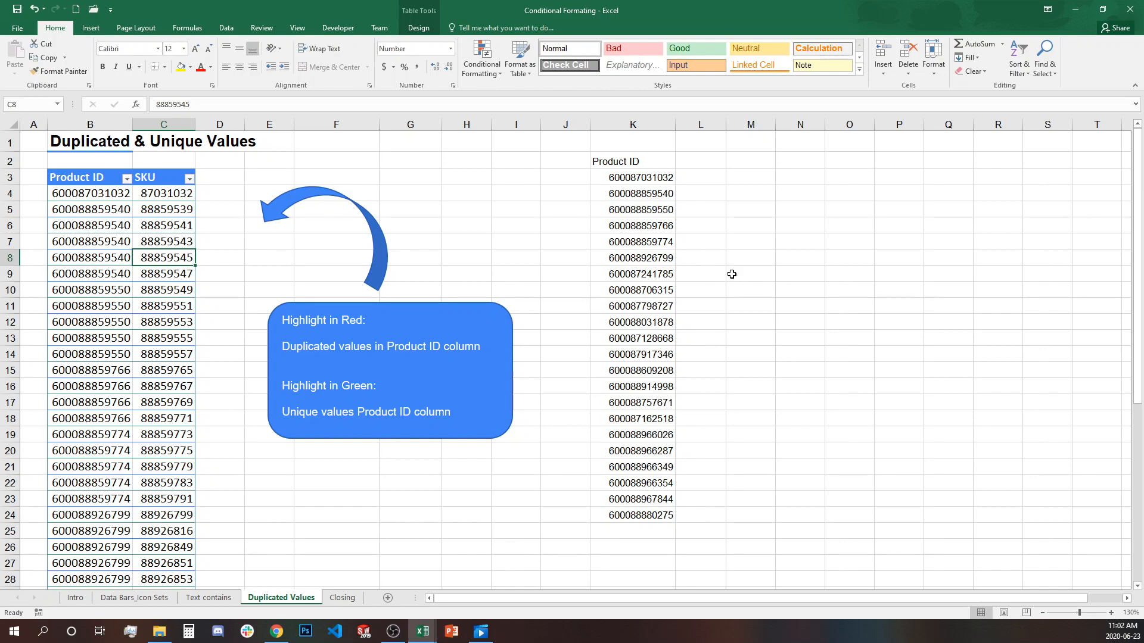
key("ctrl+z")
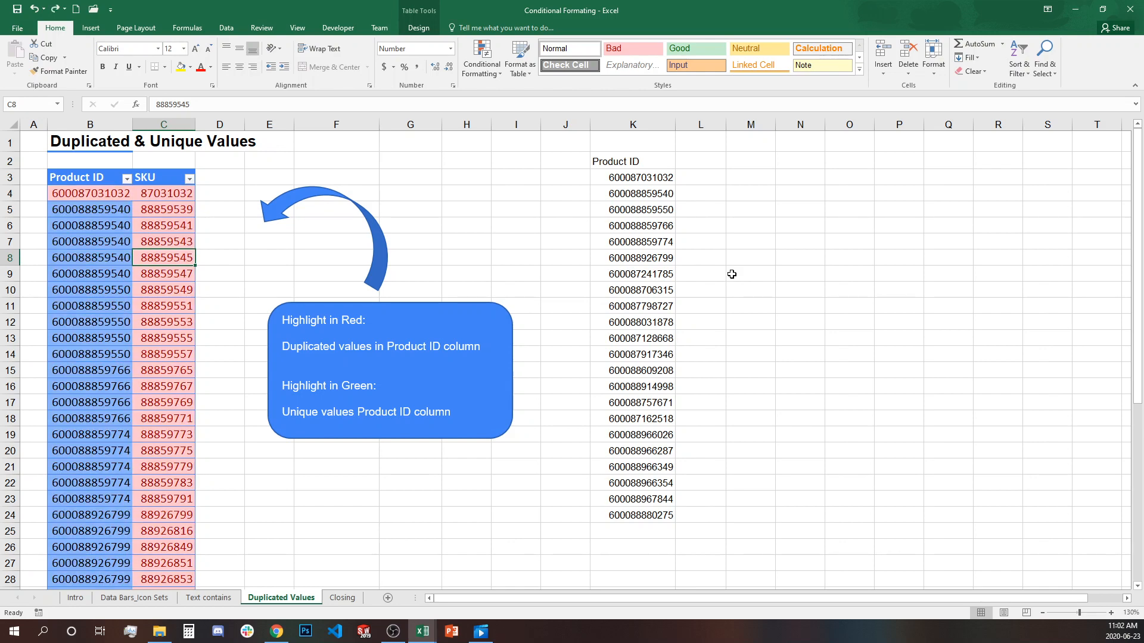
Clear the conditional formatting rules from the entire Duplicated Values sheet and switch to the Closing sheet.
left_click(502, 76)
mouse_move(515, 235)
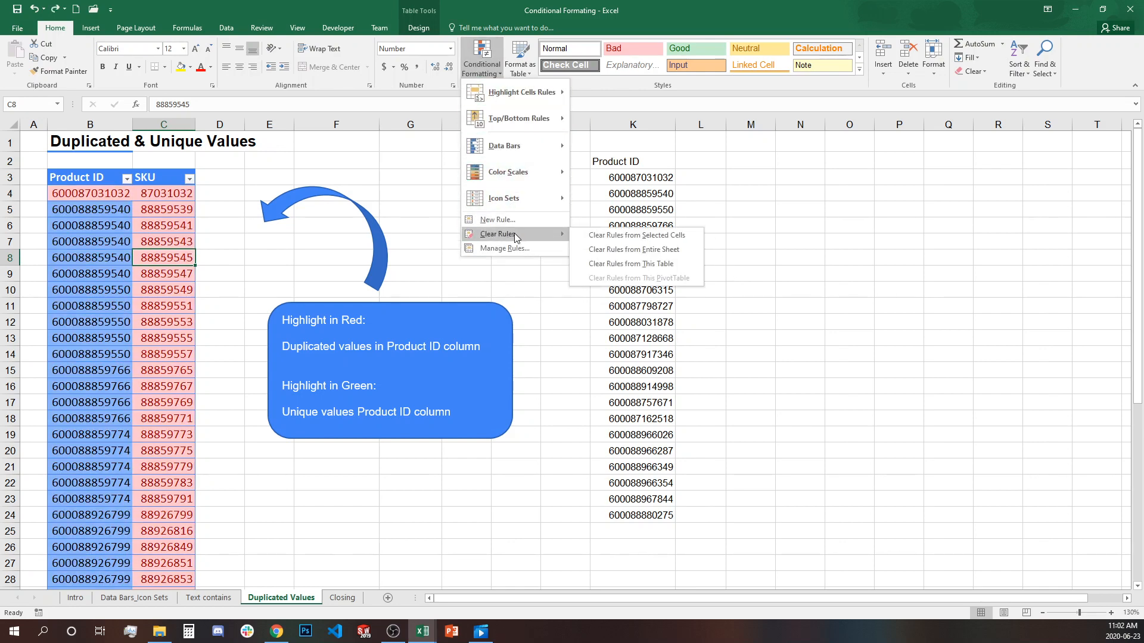
left_click(621, 250)
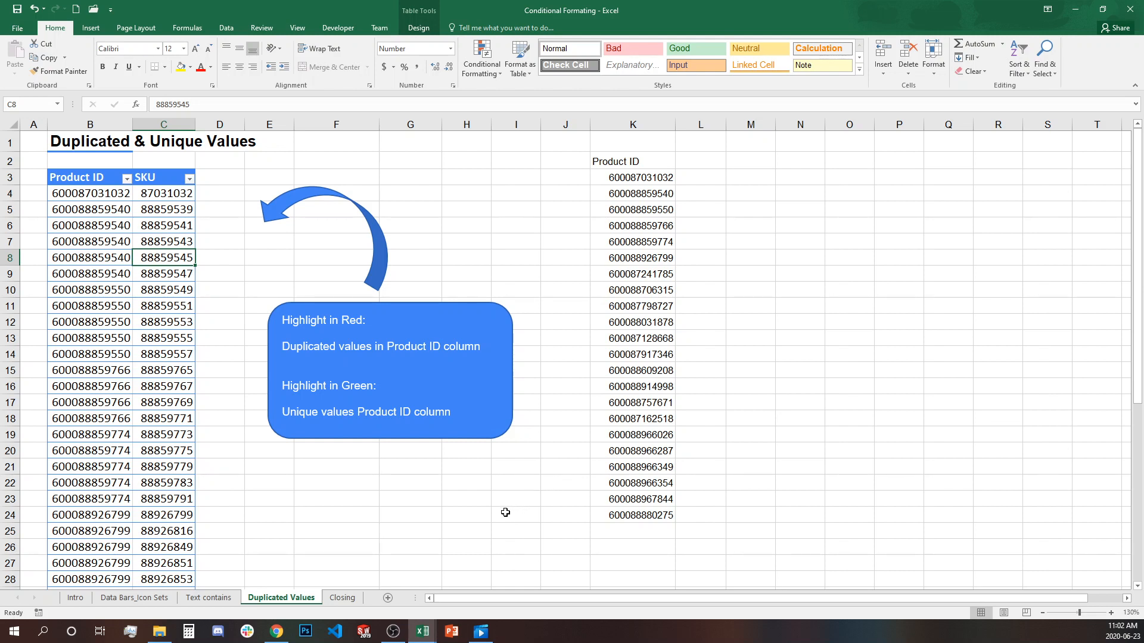
left_click(337, 598)
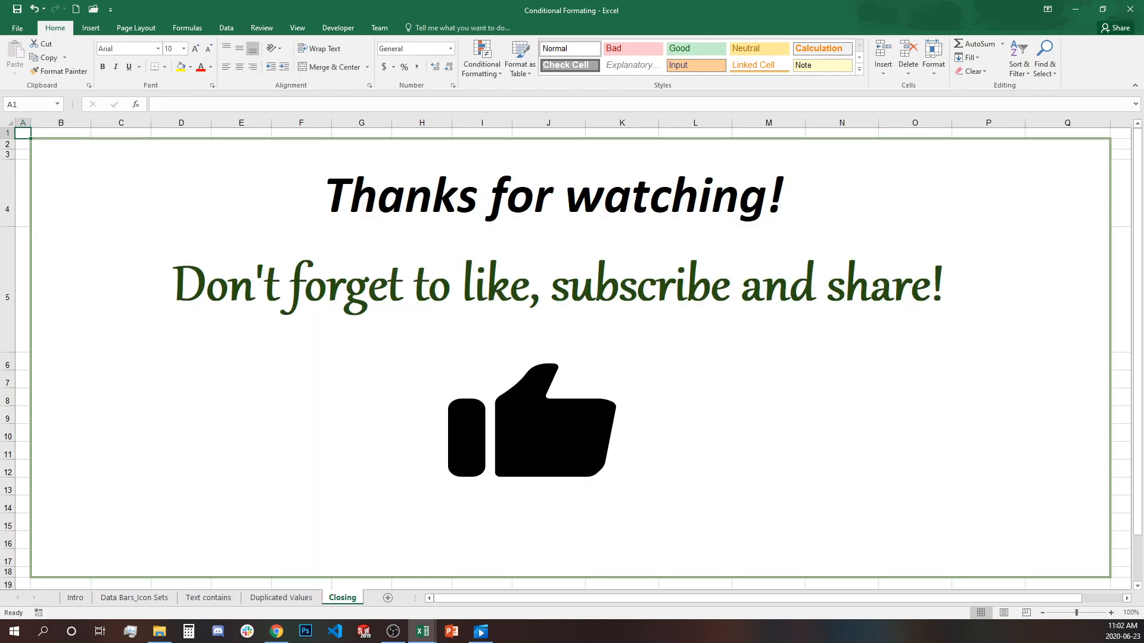